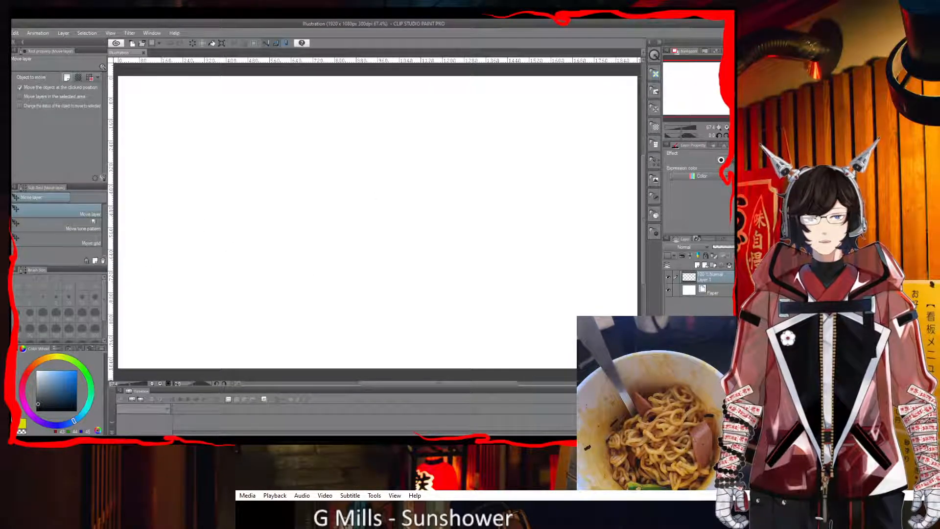
# - Set up the Nib pen with brush size 10, a brighter blue colour and a higher opacity
pyautogui.press('p')
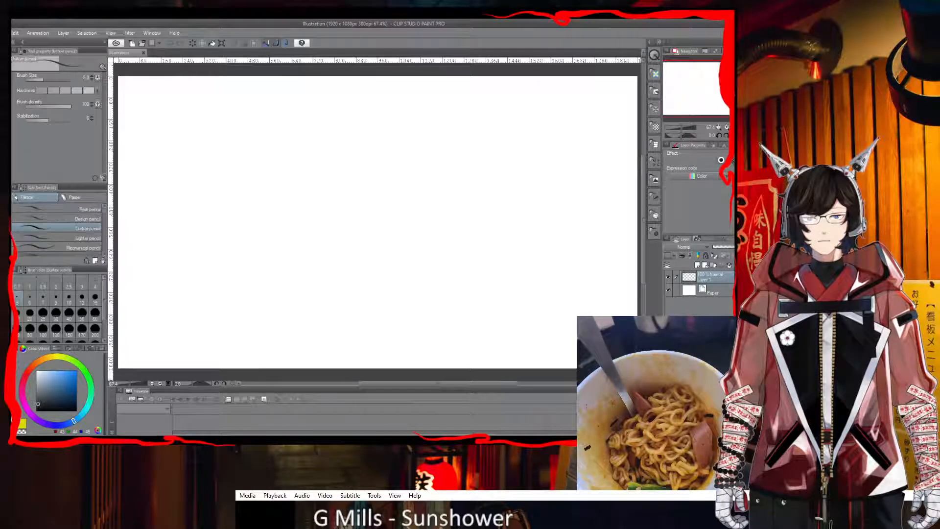
pyautogui.moveTo(122, 142); pyautogui.dragTo(127, 335)
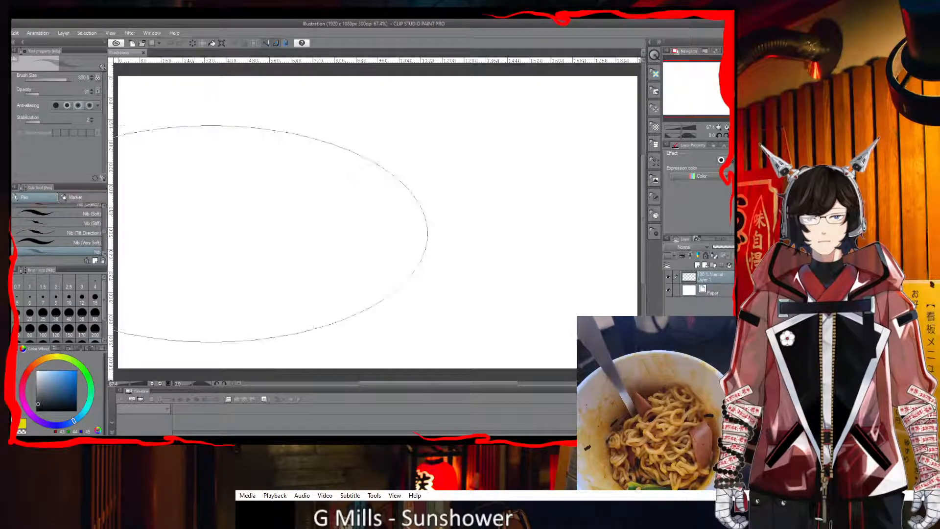
pyautogui.hotkey('ctrl', 'z')
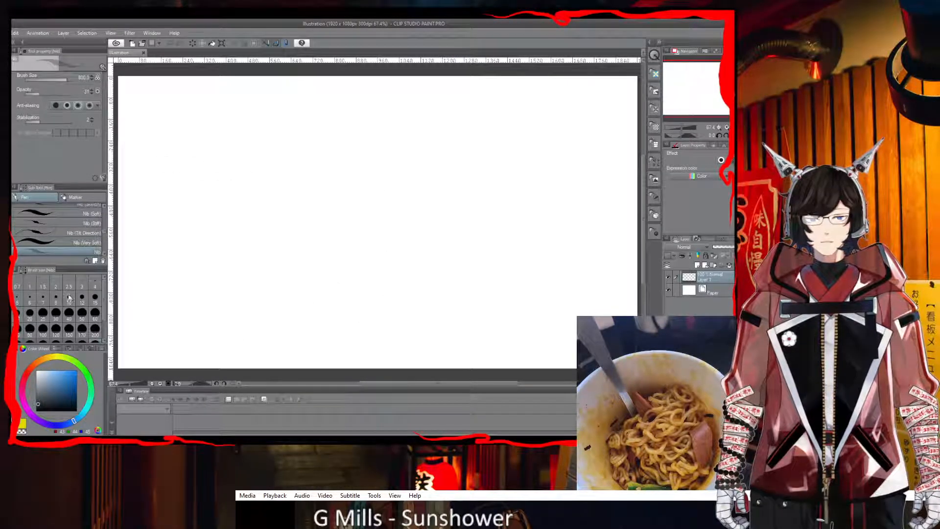
pyautogui.click(69, 297)
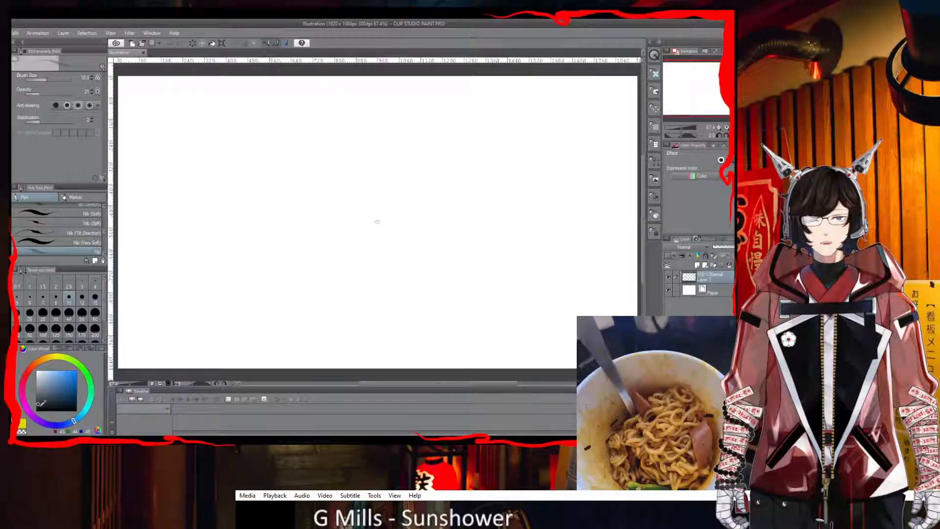
pyautogui.moveTo(76, 402); pyautogui.dragTo(77, 385)
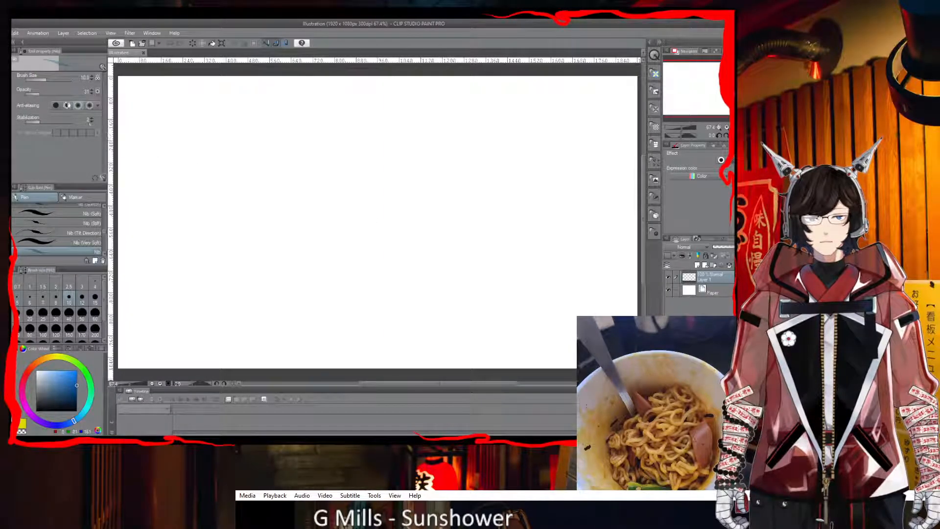
pyautogui.moveTo(46, 96); pyautogui.dragTo(57, 92)
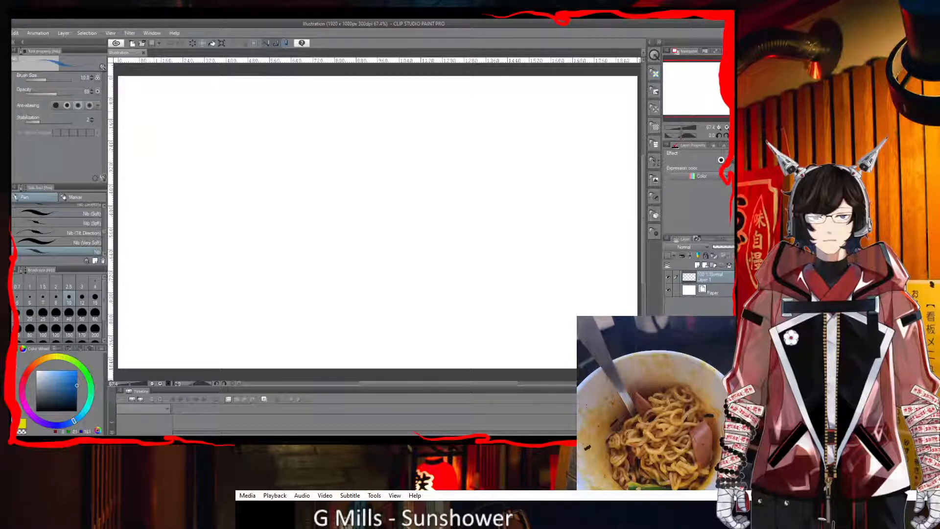
# - Sketch the head and narrowing neck outline near the canvas's upper-left corner, and try a freehand extension of its upper edge
pyautogui.moveTo(157, 155); pyautogui.dragTo(156, 99)
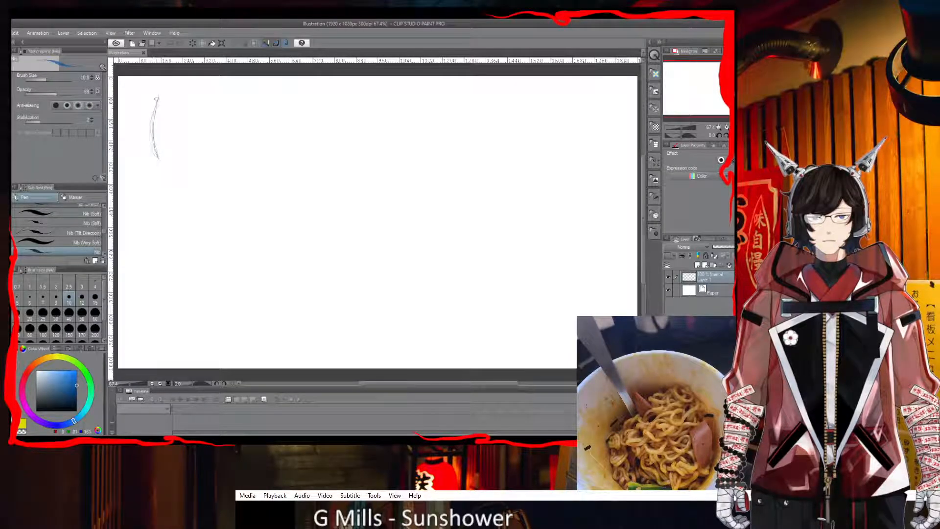
pyautogui.moveTo(156, 155)
pyautogui.mouseDown()
pyautogui.moveTo(158, 96)
pyautogui.moveTo(180, 94)
pyautogui.mouseUp()
pyautogui.moveTo(158, 157); pyautogui.dragTo(180, 158)
pyautogui.moveTo(162, 95); pyautogui.dragTo(199, 94)
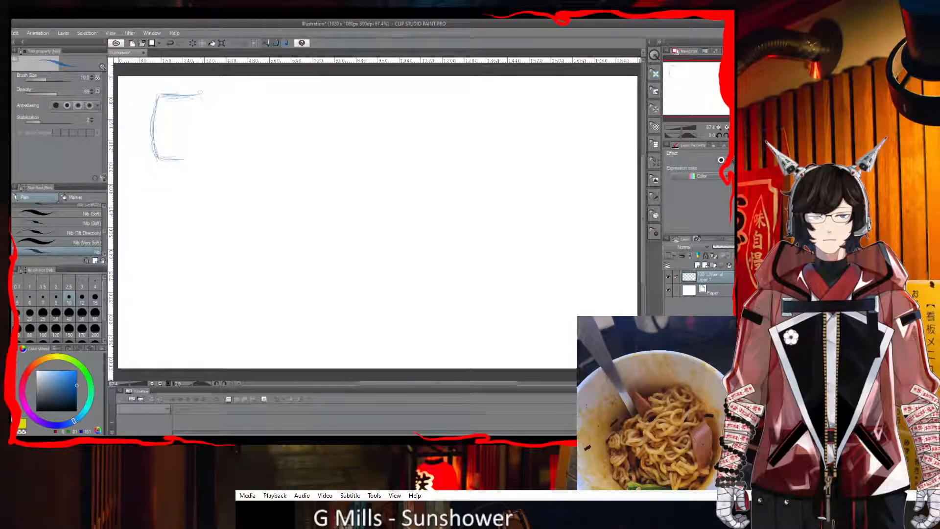
pyautogui.moveTo(208, 102)
pyautogui.mouseDown()
pyautogui.moveTo(269, 100)
pyautogui.moveTo(221, 107)
pyautogui.moveTo(236, 103)
pyautogui.mouseUp()
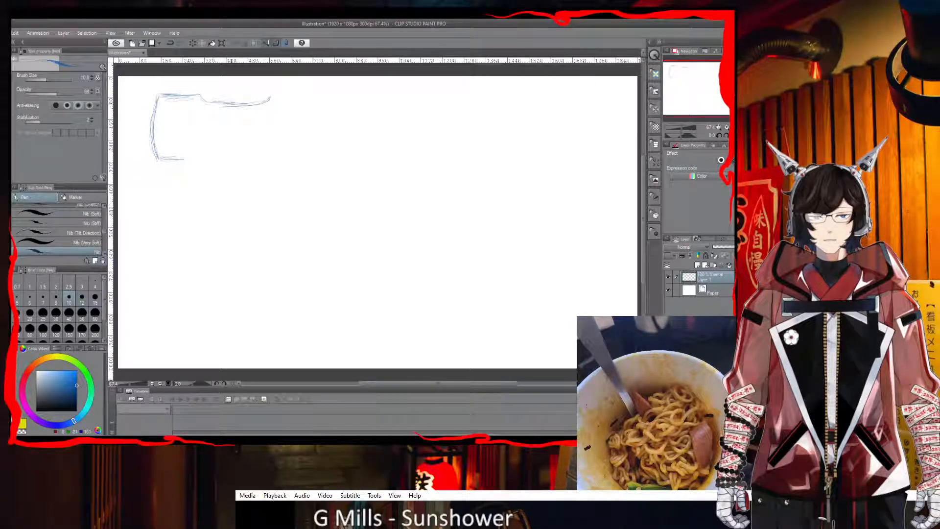
pyautogui.moveTo(185, 159)
pyautogui.mouseDown()
pyautogui.moveTo(217, 150)
pyautogui.moveTo(198, 163)
pyautogui.moveTo(156, 156)
pyautogui.moveTo(217, 151)
pyautogui.moveTo(265, 162)
pyautogui.mouseUp()
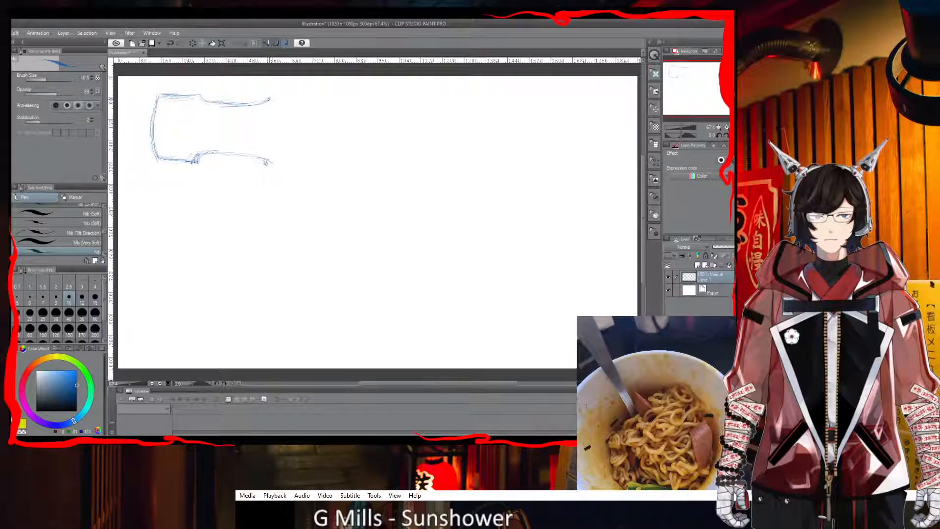
pyautogui.moveTo(272, 95); pyautogui.dragTo(284, 94)
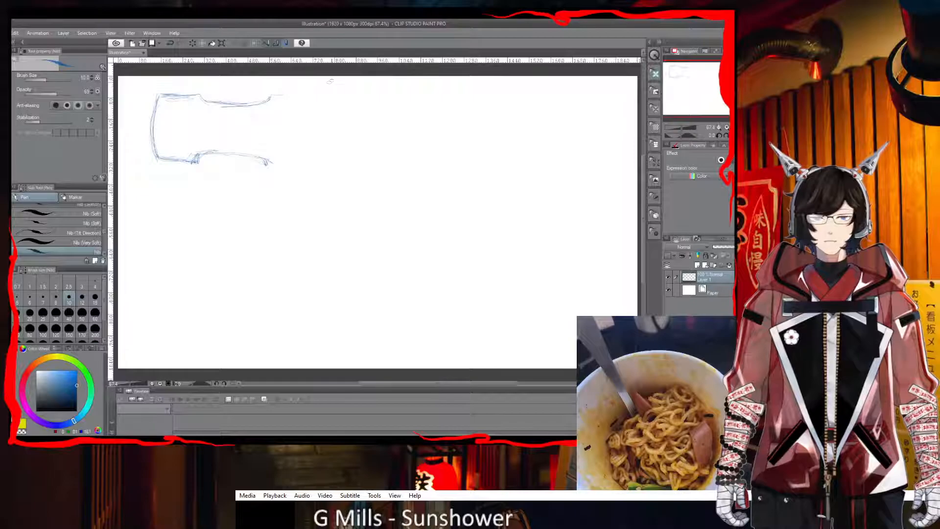
pyautogui.moveTo(272, 96); pyautogui.dragTo(353, 99)
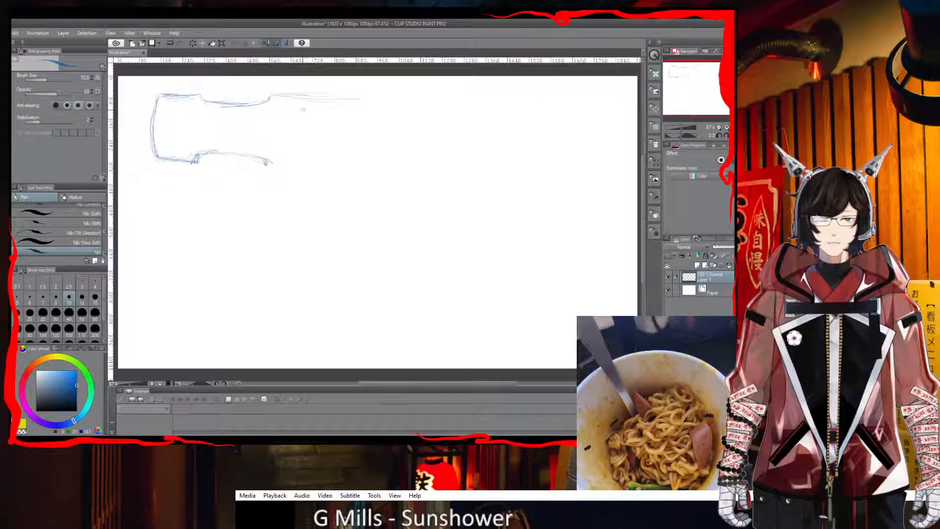
pyautogui.hotkey('ctrl', 'z')
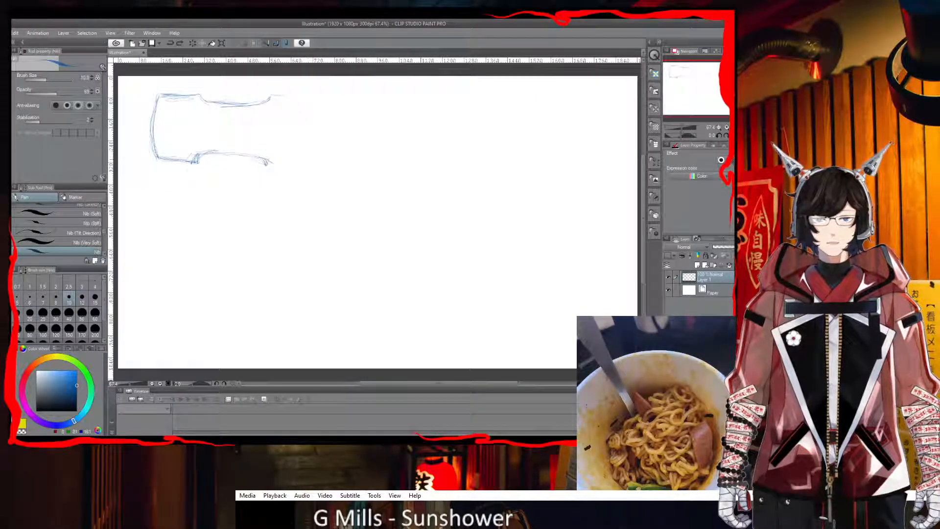
# - Set up the Straight line tool with brush size 10 and turn off its anti-aliasing, trying a test line from the neck
pyautogui.press('u')
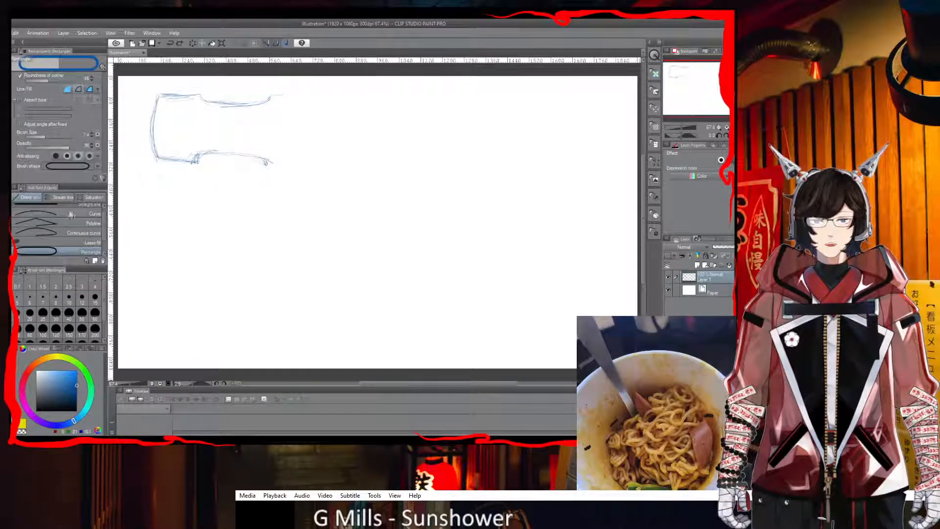
pyautogui.click(87, 206)
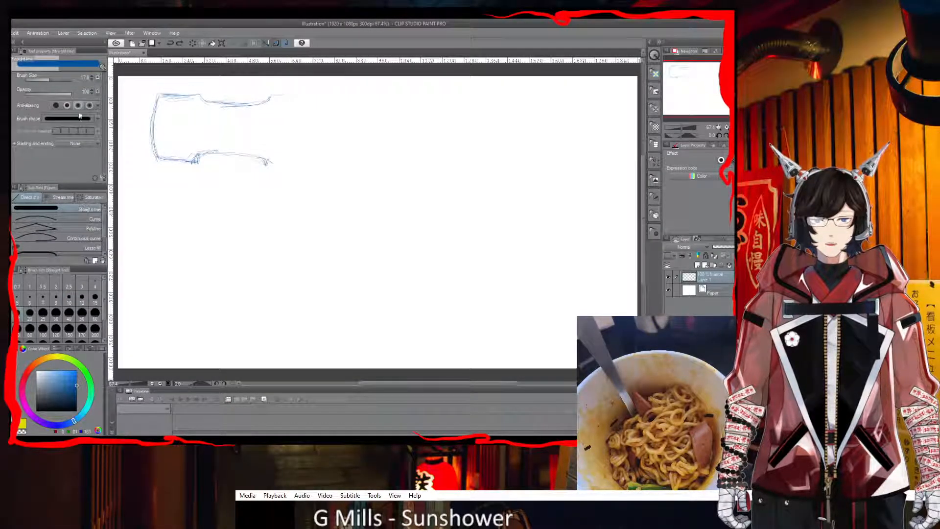
pyautogui.click(69, 298)
pyautogui.moveTo(270, 96)
pyautogui.mouseDown()
pyautogui.moveTo(457, 117)
pyautogui.moveTo(506, 110)
pyautogui.mouseUp()
pyautogui.hotkey('ctrl', 'z')
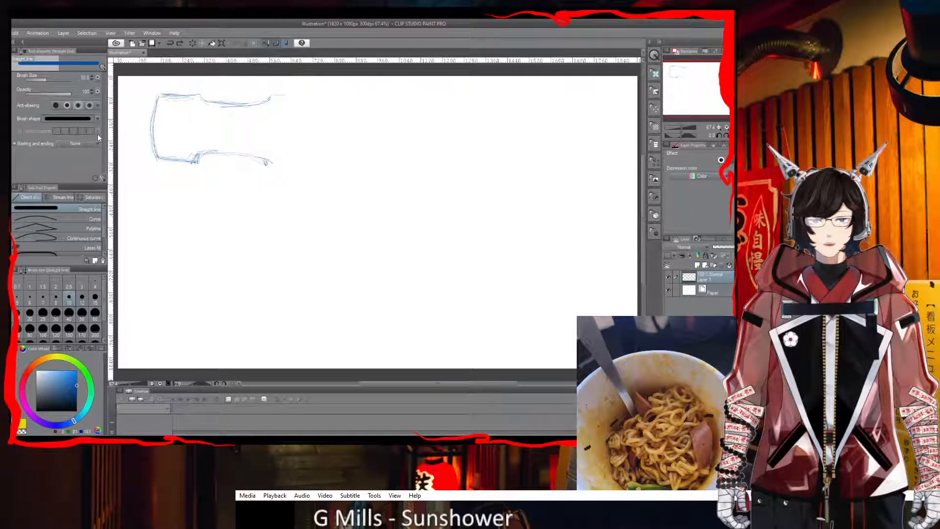
pyautogui.click(57, 106)
pyautogui.click(67, 106)
pyautogui.click(62, 107)
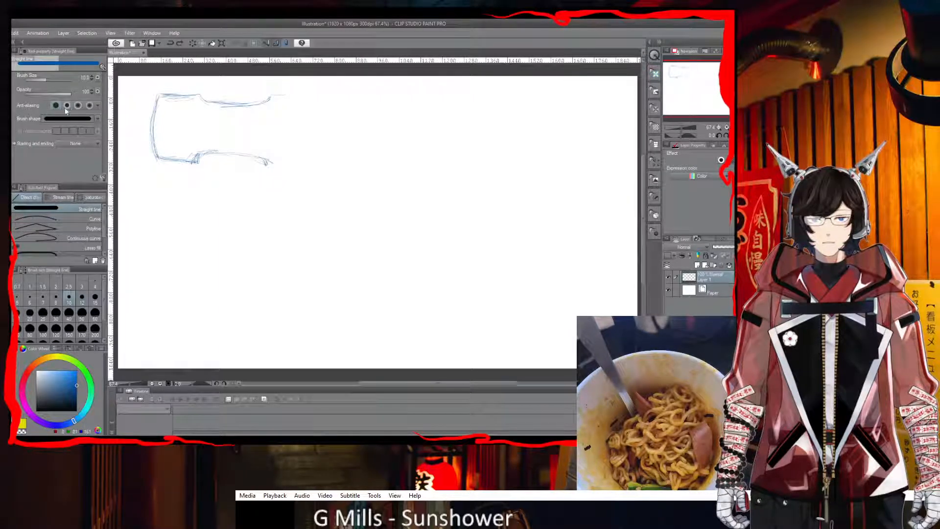
pyautogui.moveTo(270, 96); pyautogui.dragTo(456, 108)
pyautogui.hotkey('ctrl', 'z')
pyautogui.click(43, 293)
pyautogui.click(18, 297)
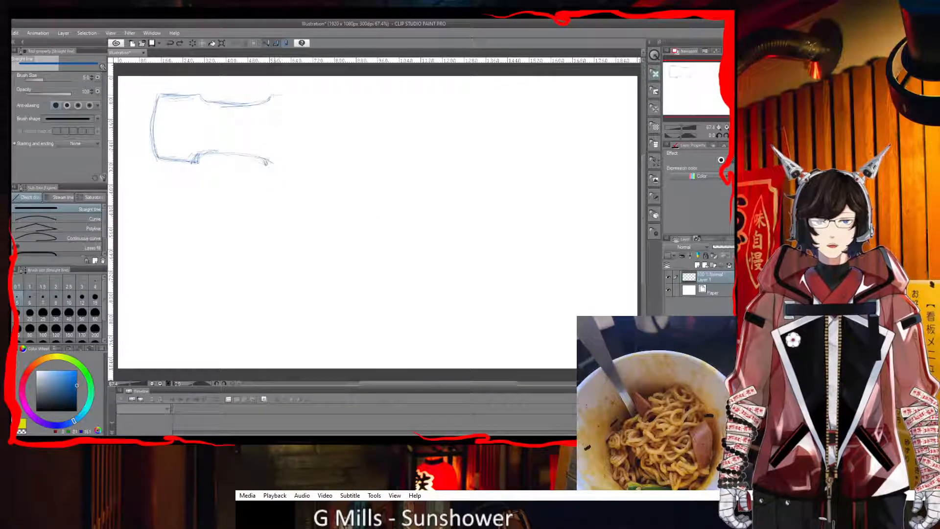
pyautogui.moveTo(272, 96); pyautogui.dragTo(479, 115)
pyautogui.hotkey('ctrl', 'z')
# - Draw two straight edges converging rightward from the neck at brush size 3, and close their far end freehand with the pen
pyautogui.click(81, 284)
pyautogui.moveTo(271, 96)
pyautogui.mouseDown()
pyautogui.moveTo(563, 109)
pyautogui.moveTo(539, 108)
pyautogui.moveTo(549, 108)
pyautogui.mouseUp()
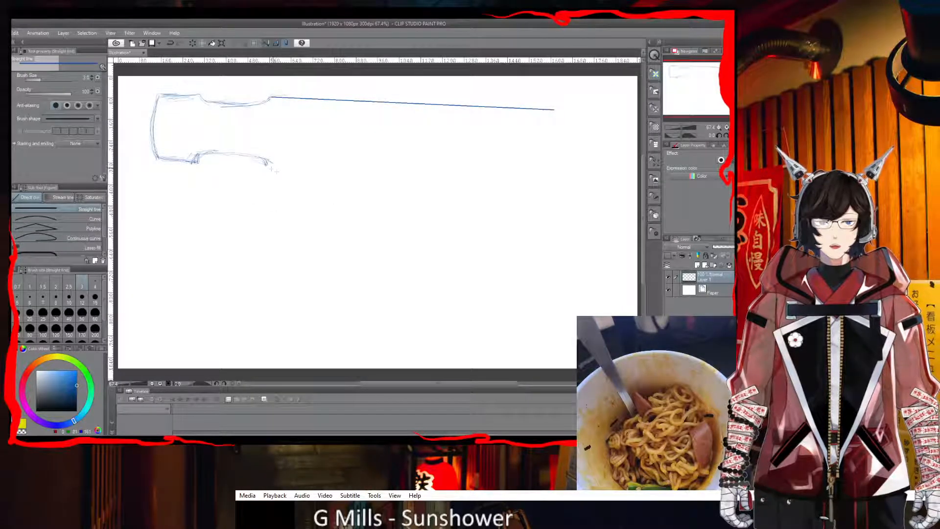
pyautogui.moveTo(269, 166)
pyautogui.mouseDown()
pyautogui.moveTo(403, 148)
pyautogui.moveTo(562, 147)
pyautogui.moveTo(539, 148)
pyautogui.moveTo(553, 146)
pyautogui.mouseUp()
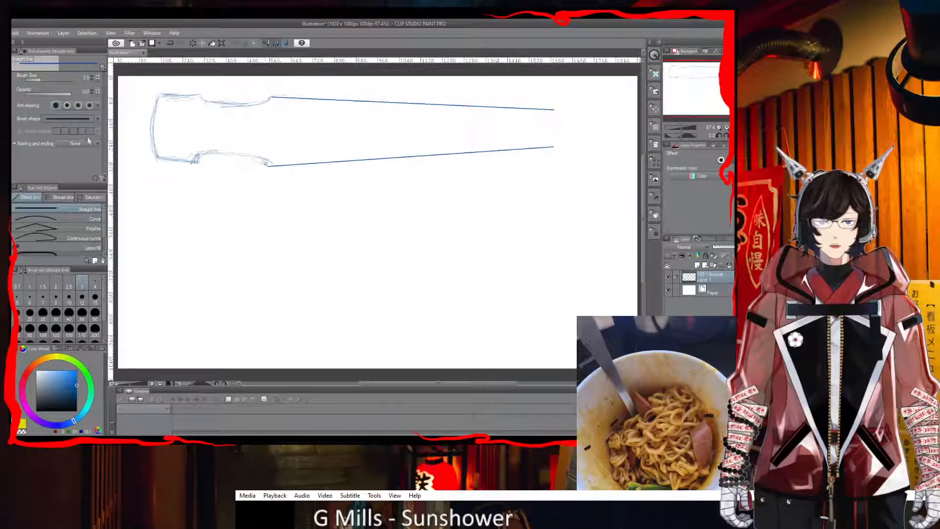
pyautogui.press('p')
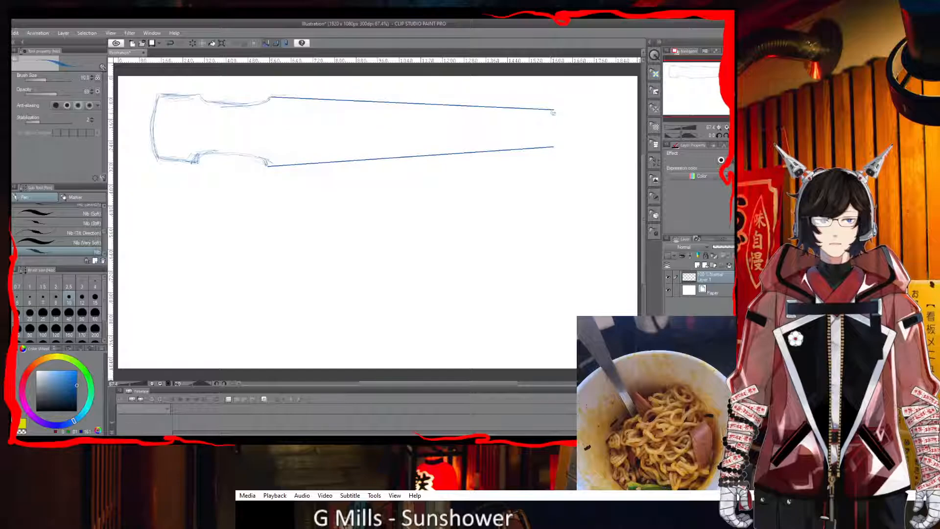
pyautogui.moveTo(554, 113); pyautogui.dragTo(554, 146)
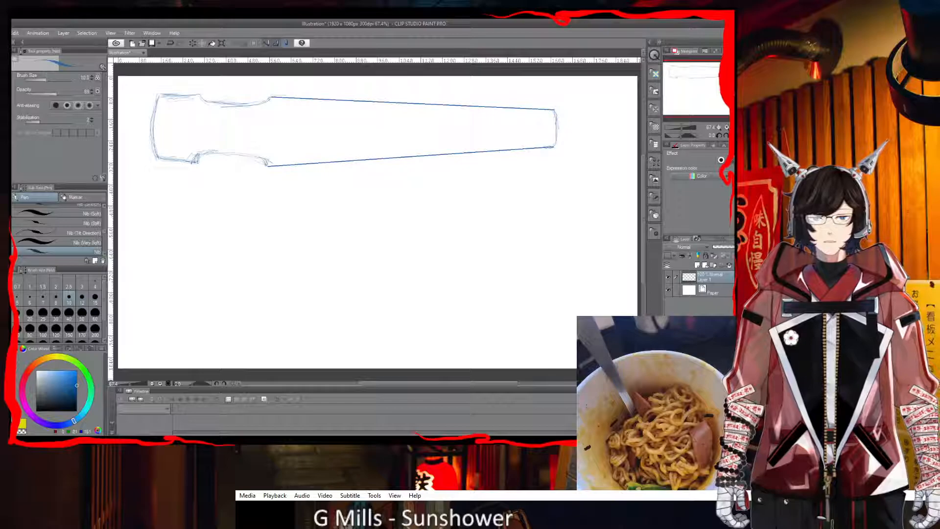
# - Select the head and neck with a rectangular selection, then rotate them slightly and shift them down to align with the straight edges
pyautogui.press('m')
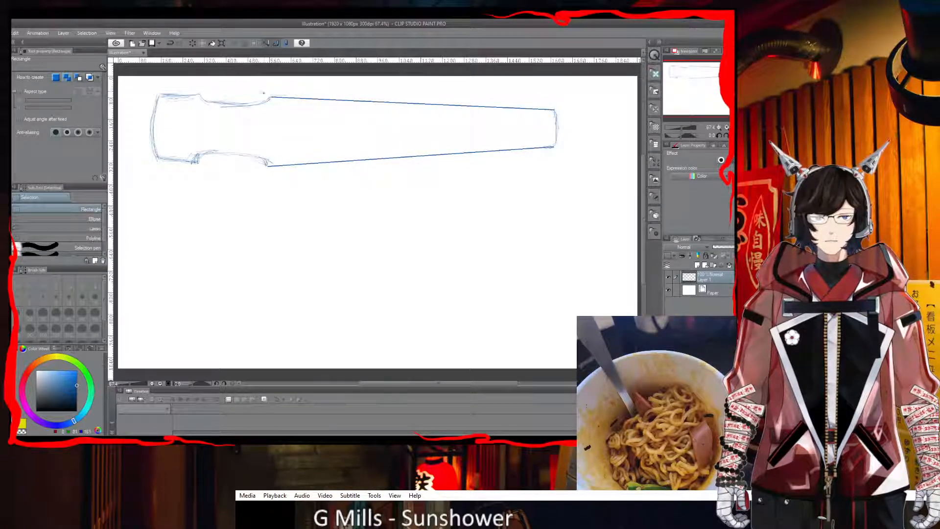
pyautogui.moveTo(272, 80); pyautogui.dragTo(130, 189)
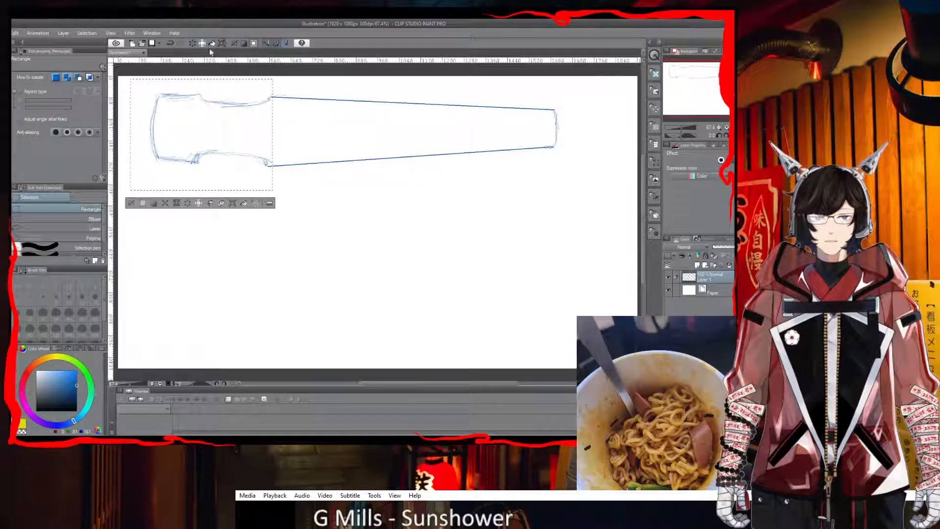
pyautogui.hotkey('ctrl', 't')
pyautogui.moveTo(123, 107); pyautogui.dragTo(119, 109)
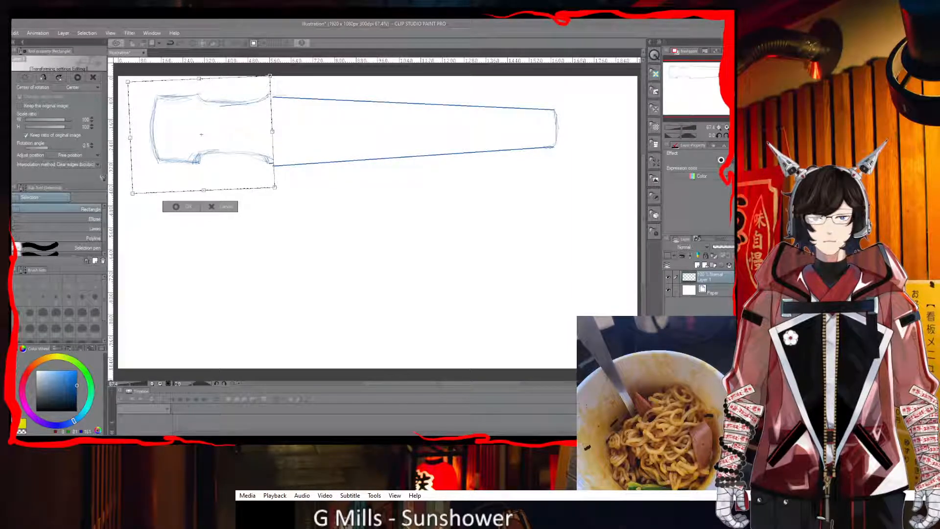
pyautogui.press('Return')
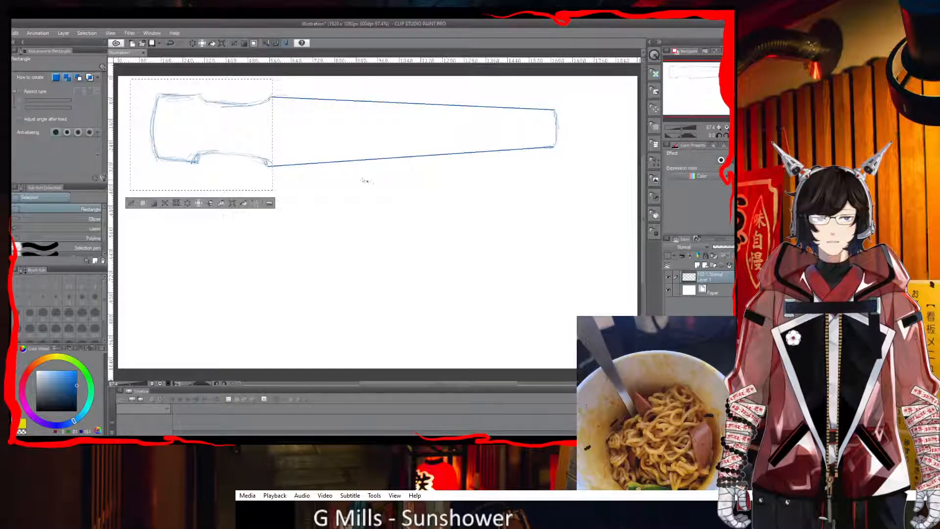
pyautogui.click(222, 43)
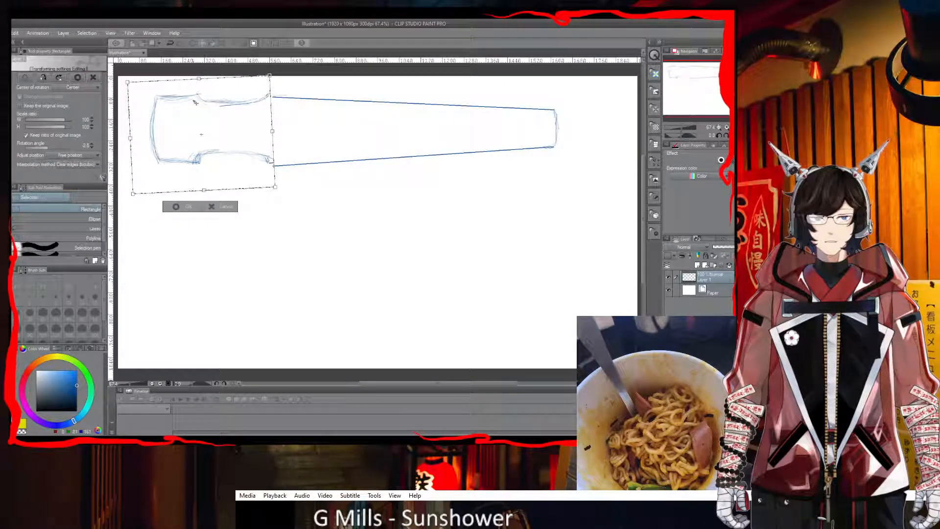
pyautogui.moveTo(192, 103); pyautogui.dragTo(194, 103)
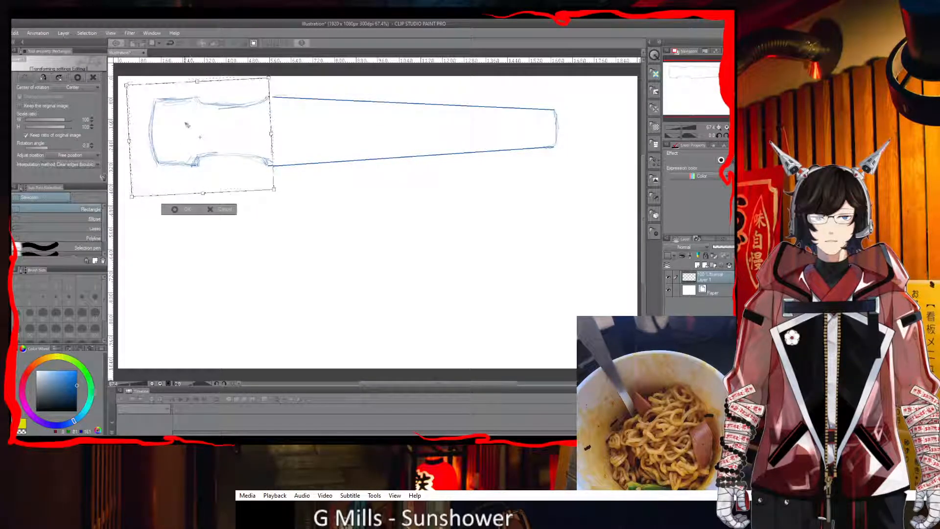
pyautogui.click(175, 210)
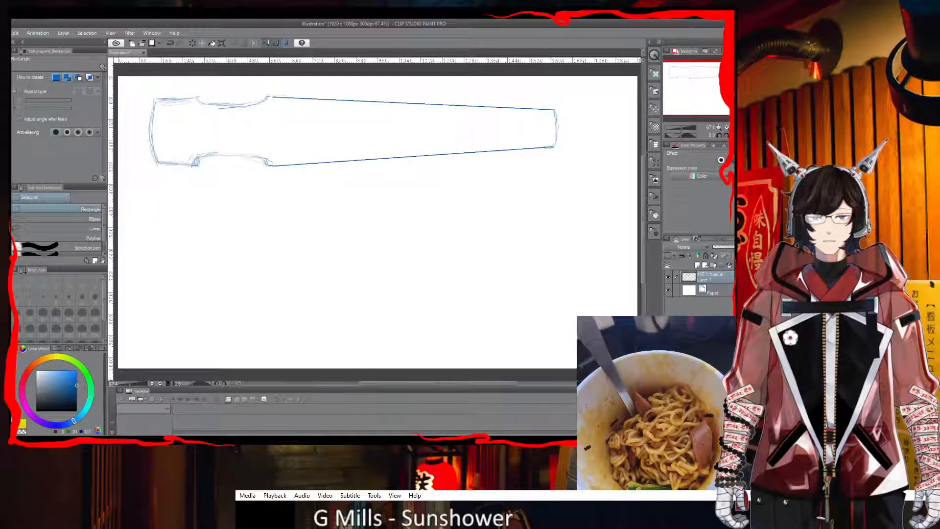
# - Sketch three roughly vertical guide lines with the pen across the head and the start of the narrow neck
pyautogui.press('p')
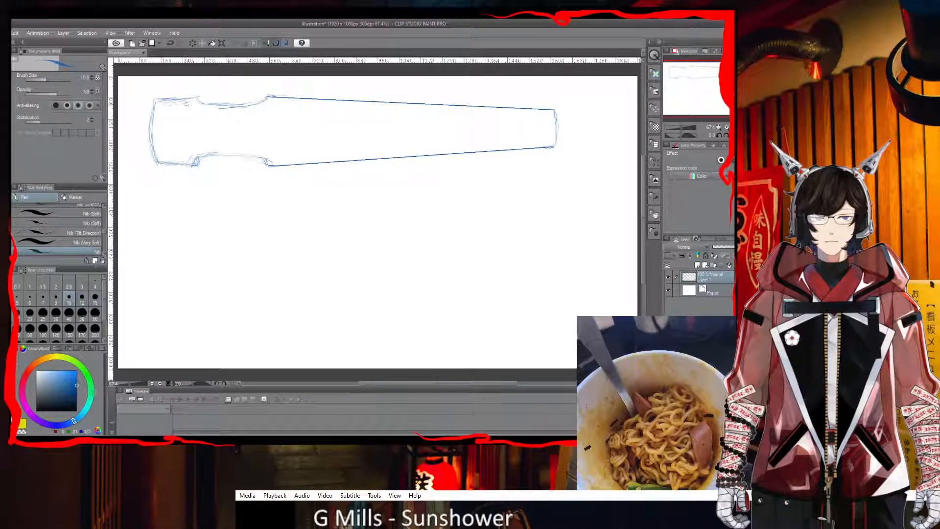
pyautogui.moveTo(184, 163); pyautogui.dragTo(182, 101)
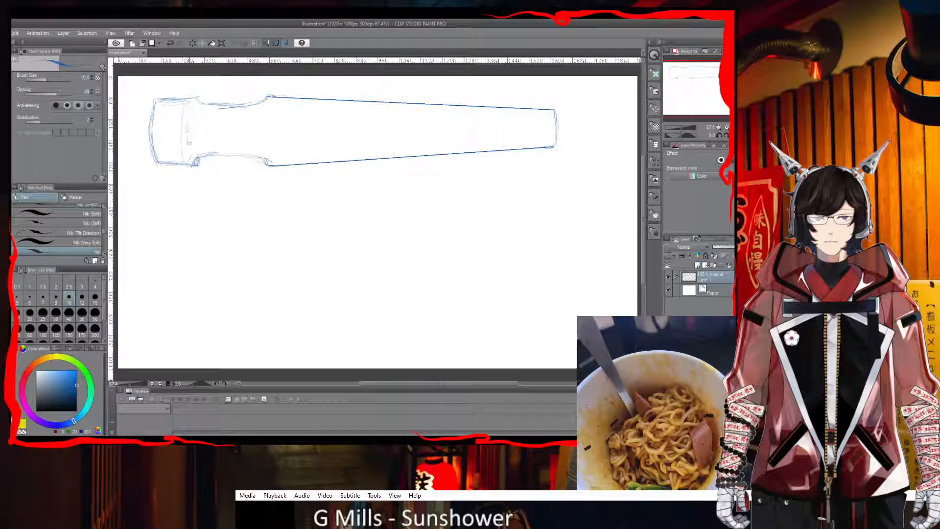
pyautogui.moveTo(190, 158); pyautogui.dragTo(189, 103)
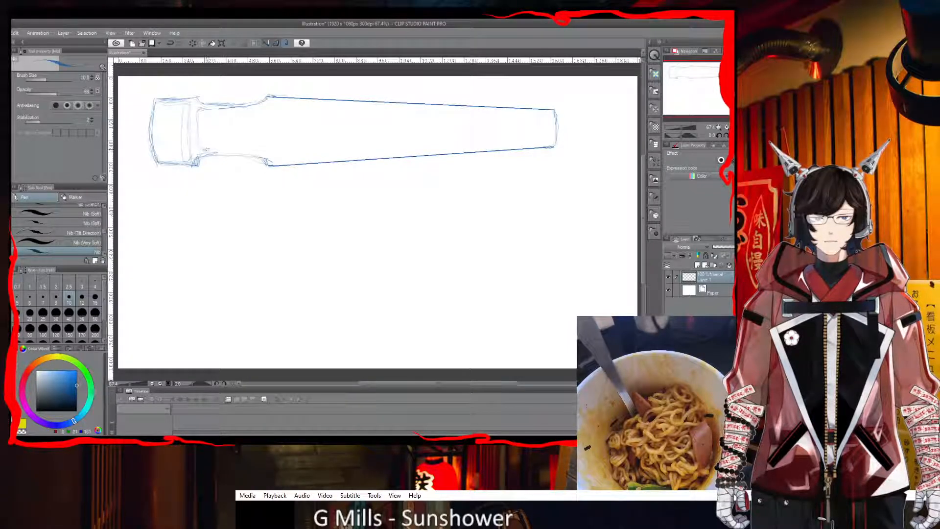
pyautogui.moveTo(207, 148); pyautogui.dragTo(209, 107)
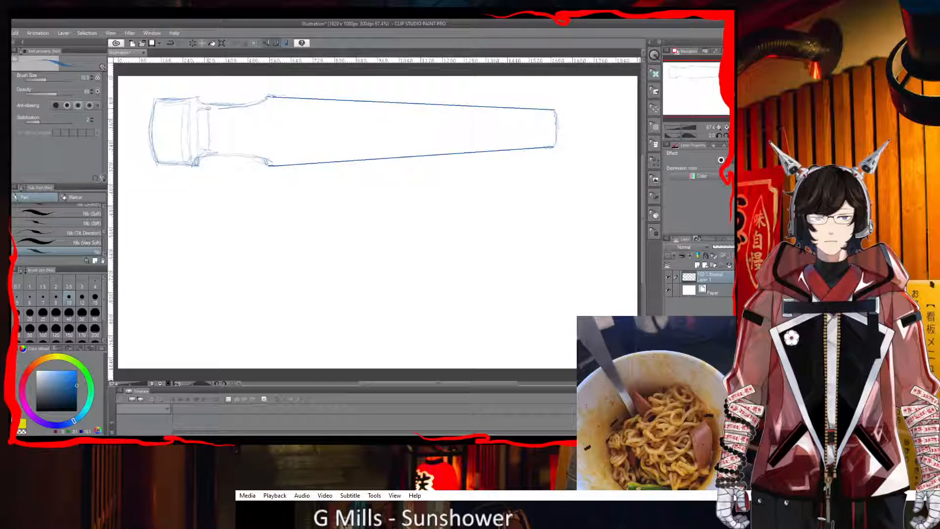
# - Draw narrow upright rectangles at the neck and the tapered far end, and add a 5" dimension mark beside the neck rectangle
pyautogui.moveTo(210, 150)
pyautogui.mouseDown()
pyautogui.moveTo(197, 147)
pyautogui.moveTo(197, 117)
pyautogui.mouseUp()
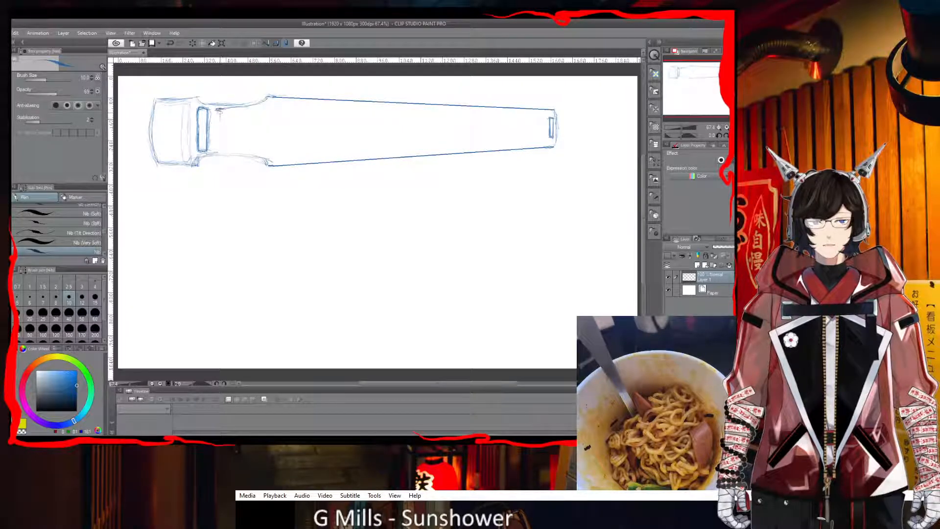
pyautogui.moveTo(220, 111); pyautogui.dragTo(221, 125)
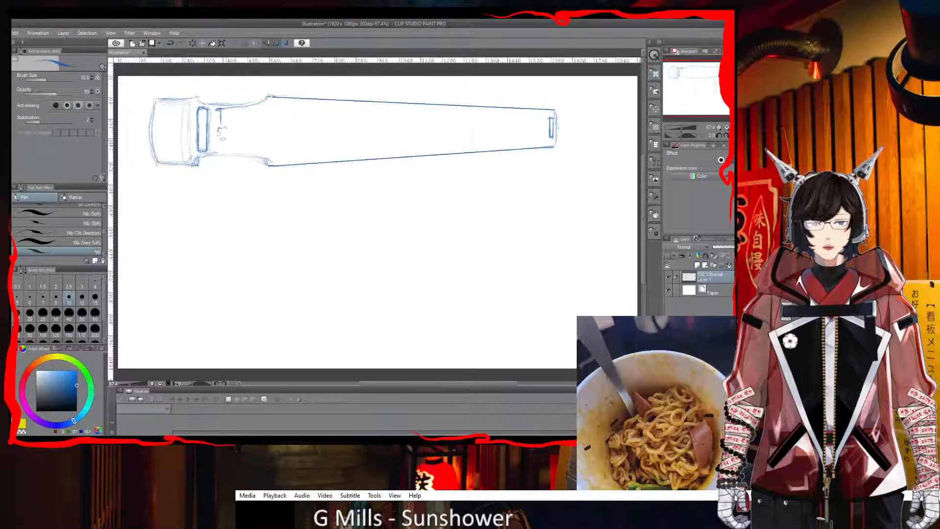
pyautogui.moveTo(221, 138); pyautogui.dragTo(225, 149)
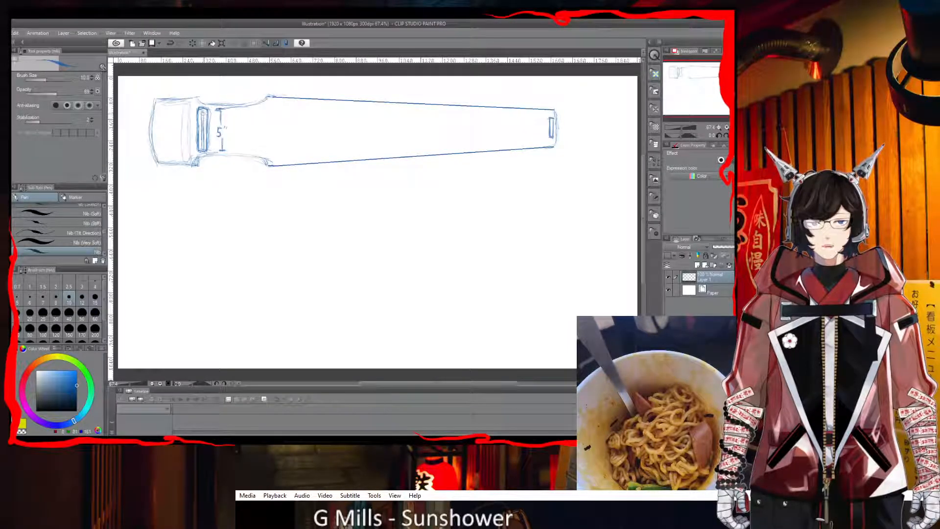
# - Add dark inner lines to the neck rectangle and mark a row of small spacing ticks along the head's inner line
pyautogui.moveTo(199, 109); pyautogui.dragTo(204, 145)
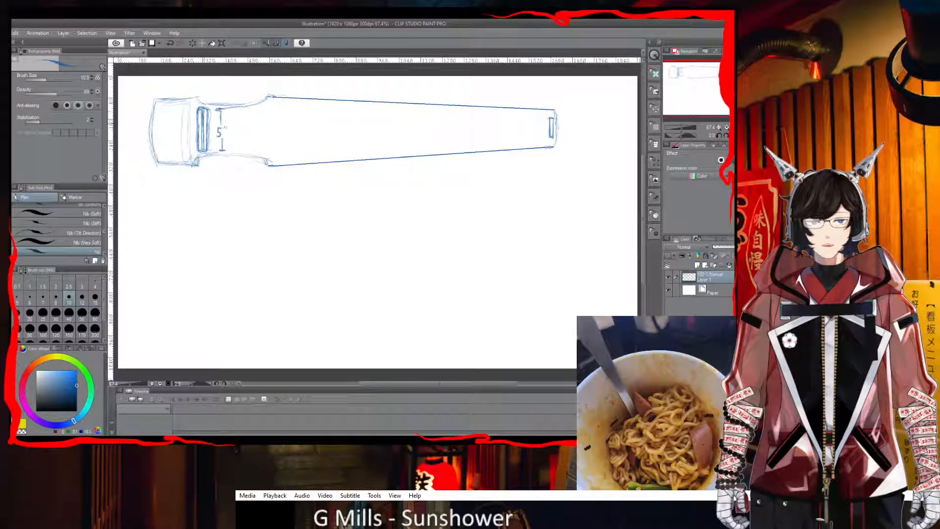
pyautogui.moveTo(203, 121); pyautogui.dragTo(202, 143)
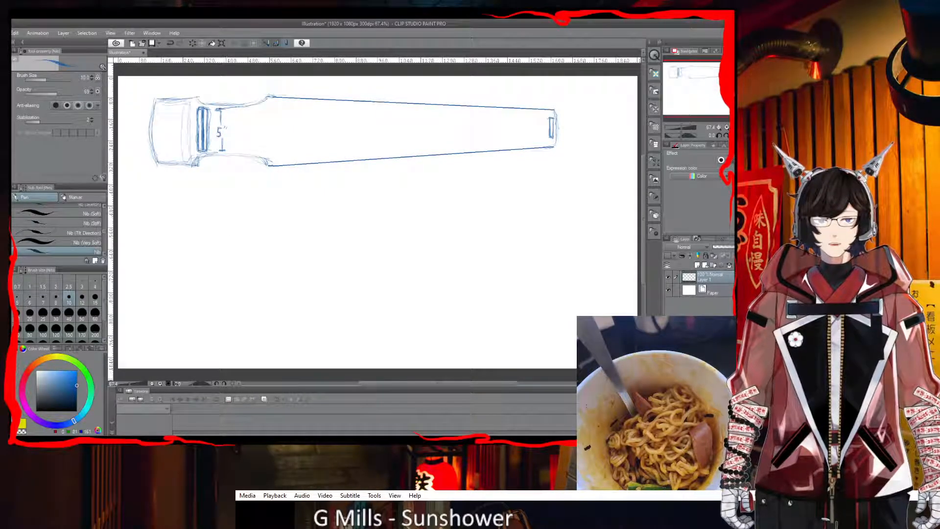
pyautogui.moveTo(169, 109); pyautogui.dragTo(174, 110)
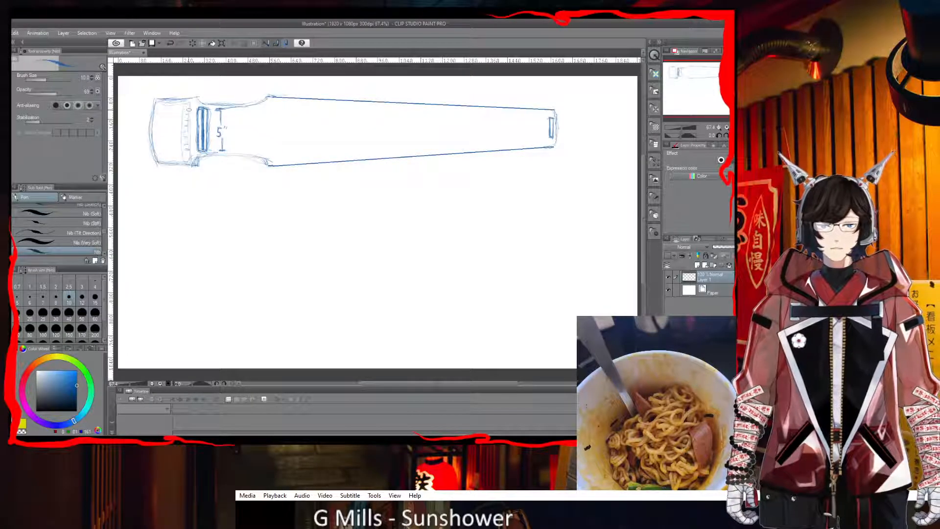
# - Draw the first four string lines from the head's ticks to the far-end rectangle with the Straight line tool at brush size 1.5
pyautogui.press('g')
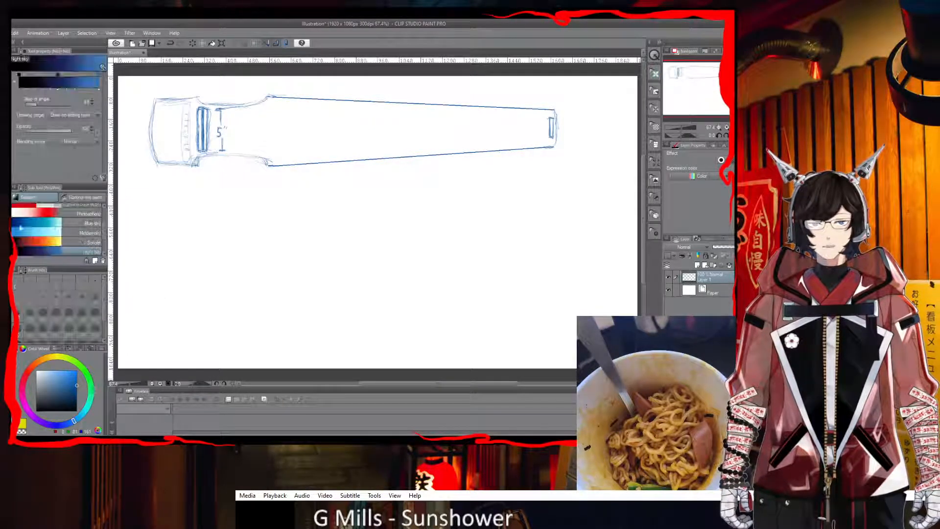
pyautogui.press('u')
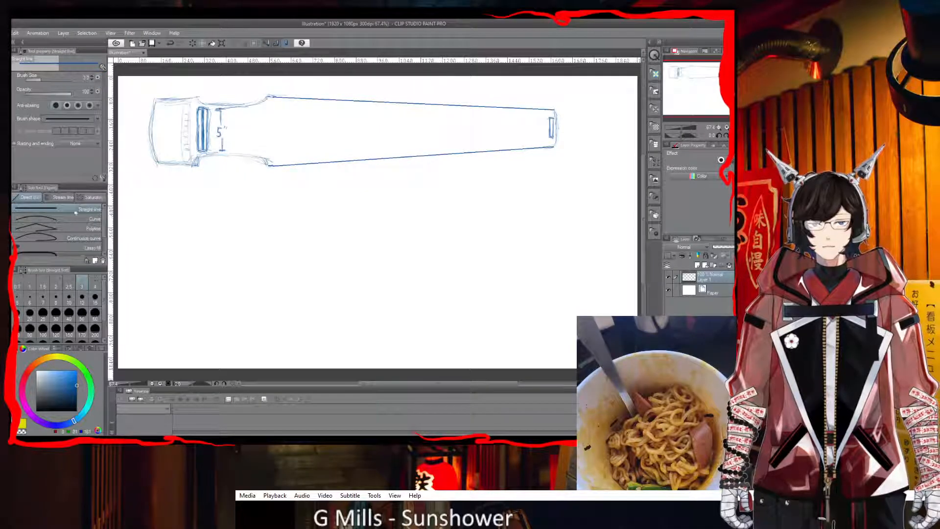
pyautogui.click(43, 282)
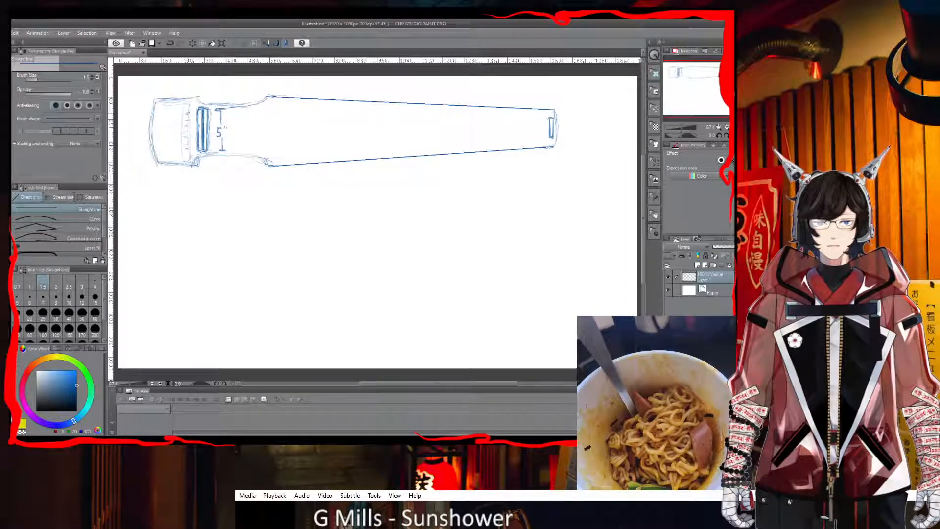
pyautogui.moveTo(215, 110); pyautogui.dragTo(551, 120)
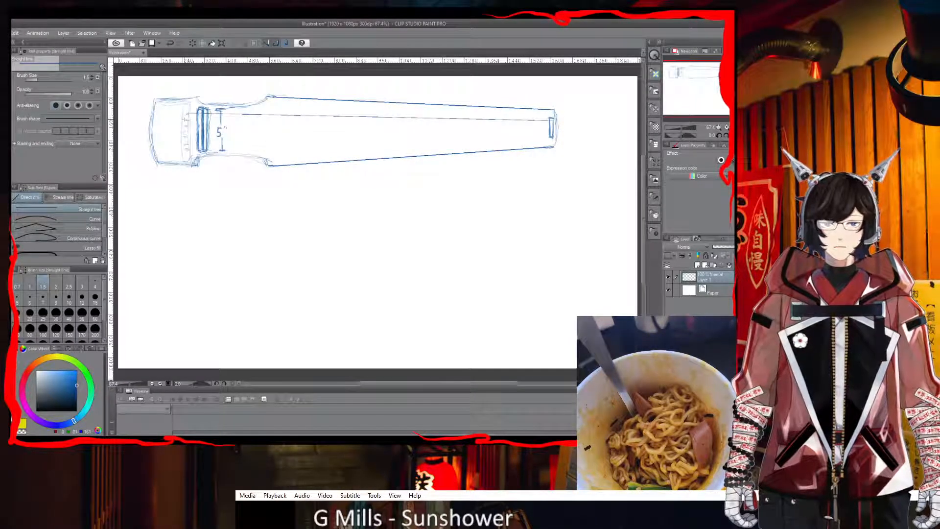
pyautogui.moveTo(186, 120); pyautogui.dragTo(547, 126)
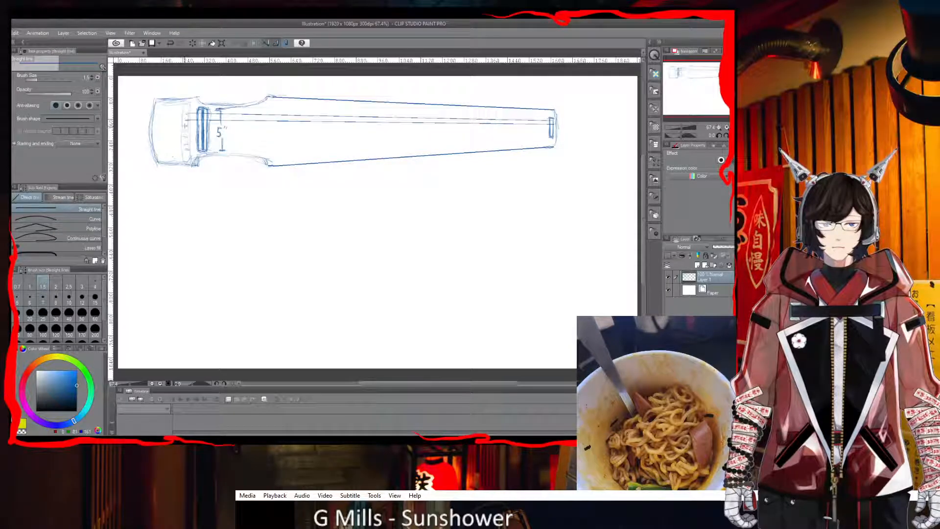
pyautogui.moveTo(188, 126); pyautogui.dragTo(554, 127)
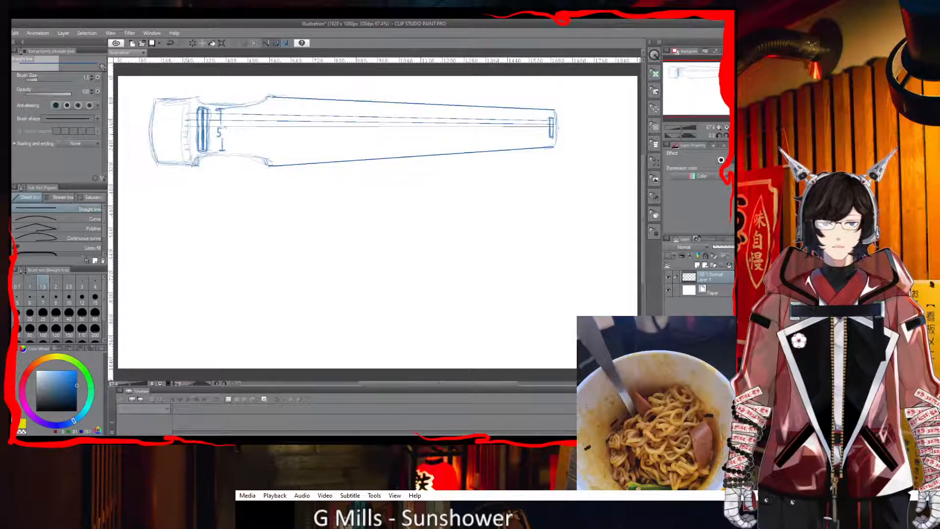
pyautogui.moveTo(186, 130); pyautogui.dragTo(554, 132)
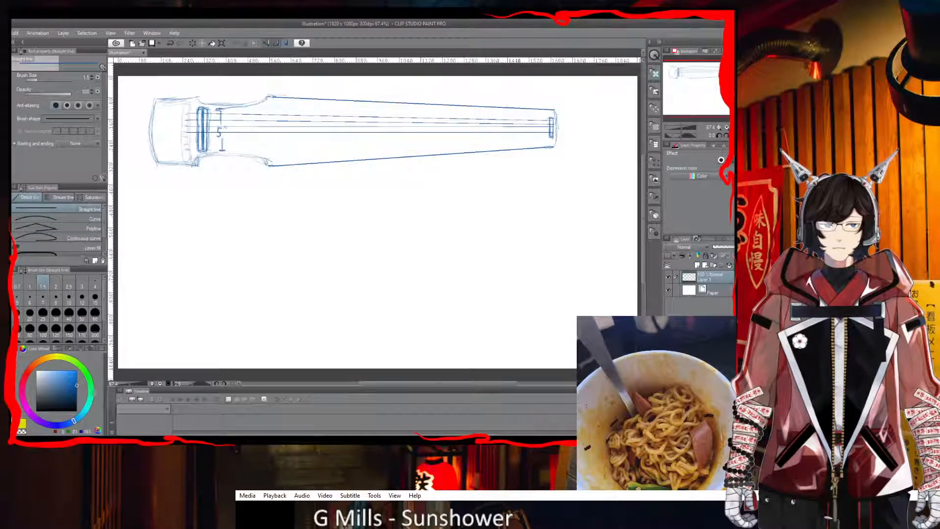
pyautogui.hotkey('ctrl', 'z')
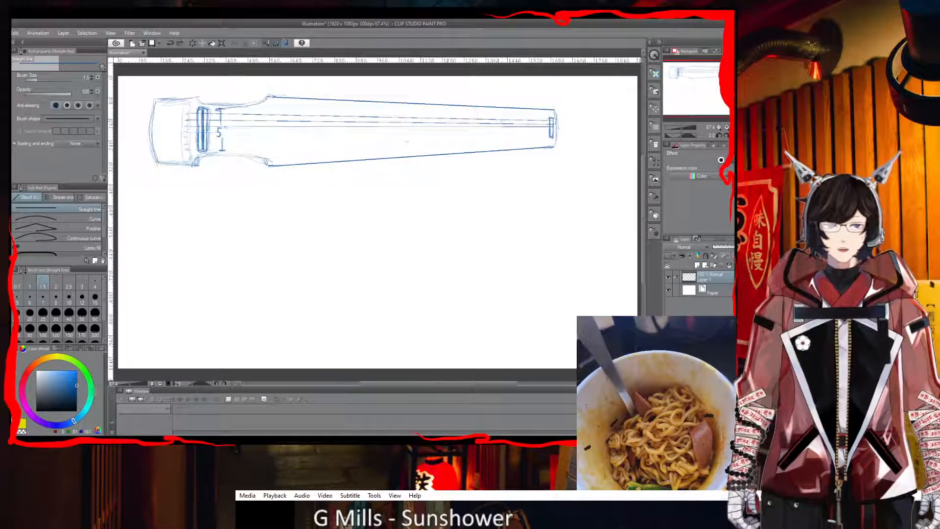
pyautogui.moveTo(185, 132); pyautogui.dragTo(554, 128)
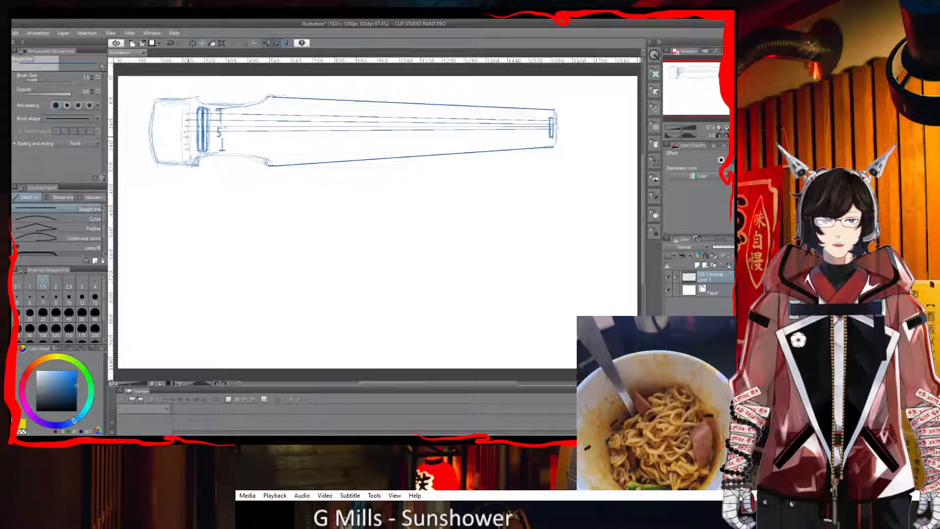
# - Draw the three remaining converging string lines to the far-end rectangle, redoing the lowest one until it fits the spacing
pyautogui.moveTo(204, 138); pyautogui.dragTo(544, 133)
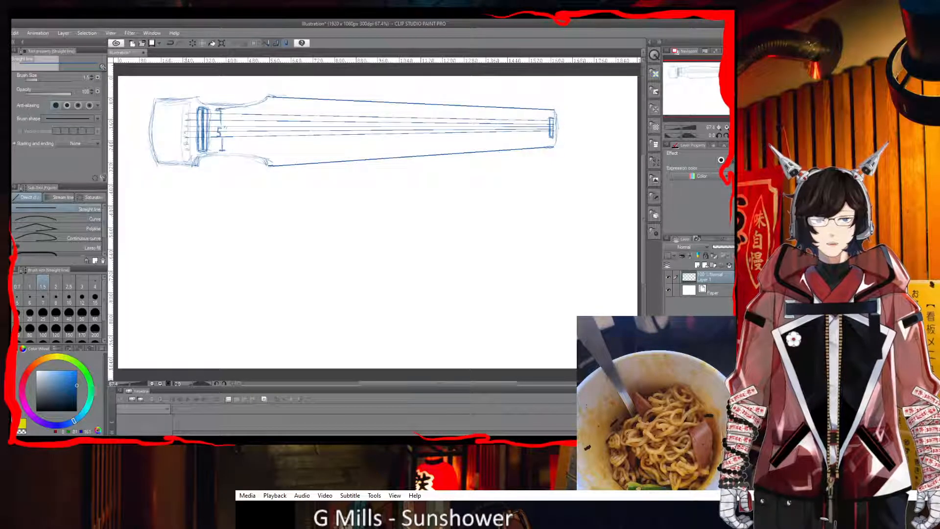
pyautogui.moveTo(187, 144); pyautogui.dragTo(549, 132)
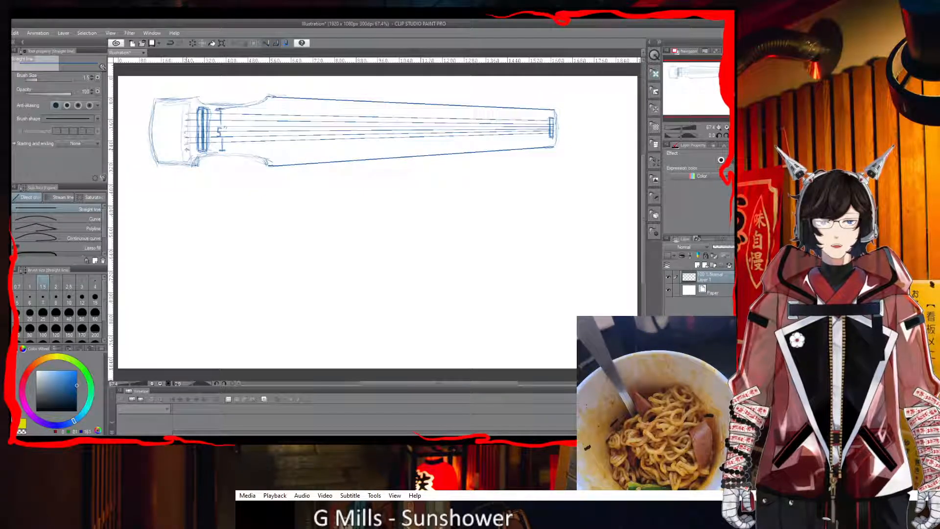
pyautogui.moveTo(335, 139); pyautogui.dragTo(553, 135)
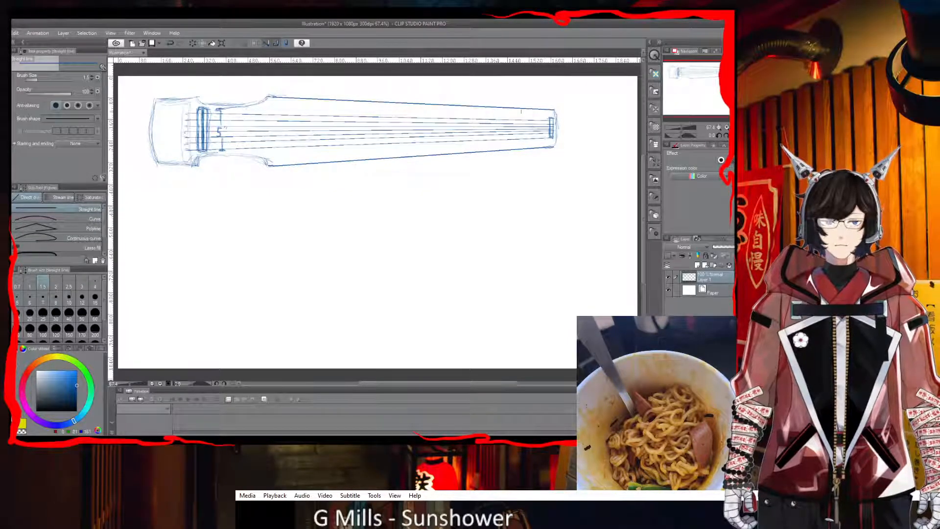
pyautogui.hotkey('ctrl', 'z')
pyautogui.moveTo(187, 148); pyautogui.dragTo(554, 134)
pyautogui.hotkey('ctrl', 'z')
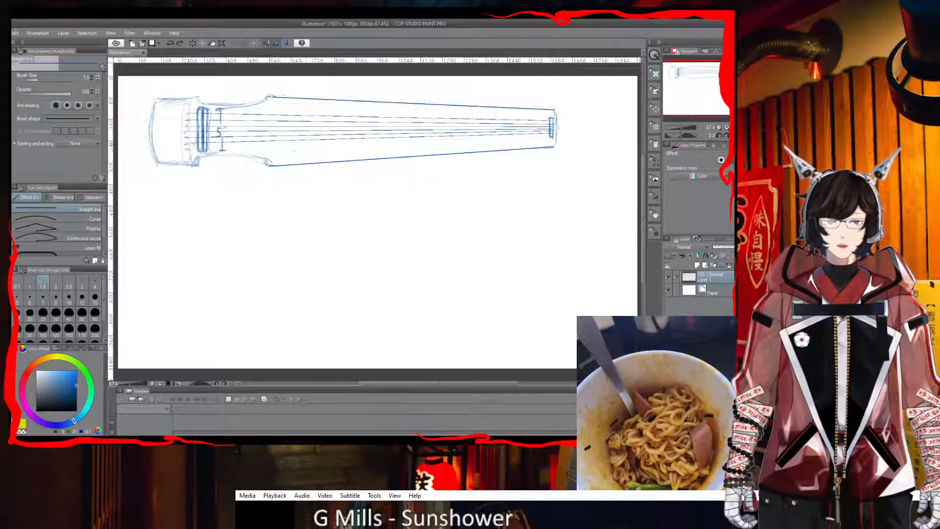
pyautogui.moveTo(186, 149); pyautogui.dragTo(550, 133)
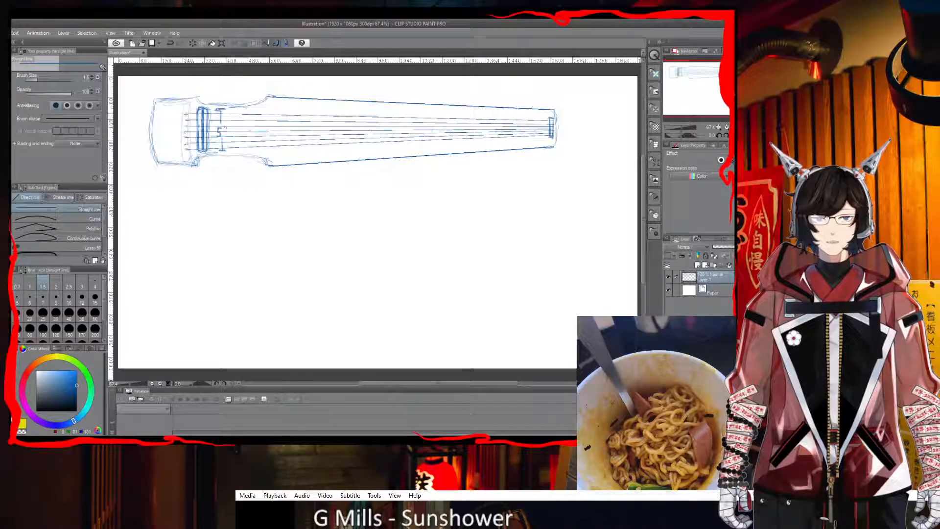
# - Draw seven short straight lines across the head, continuing each string from its tick toward the head's outer edge
pyautogui.moveTo(187, 113); pyautogui.dragTo(158, 115)
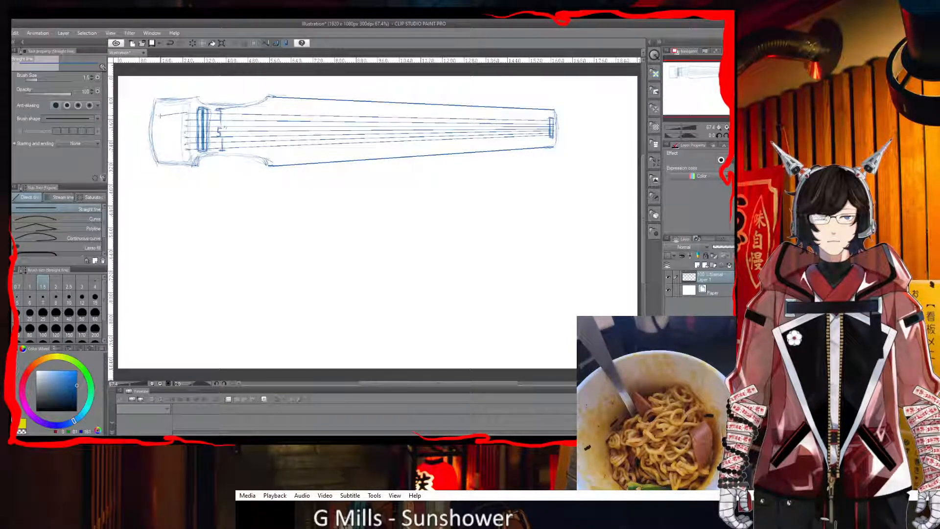
pyautogui.moveTo(160, 116); pyautogui.dragTo(157, 122)
pyautogui.hotkey('ctrl', 'z')
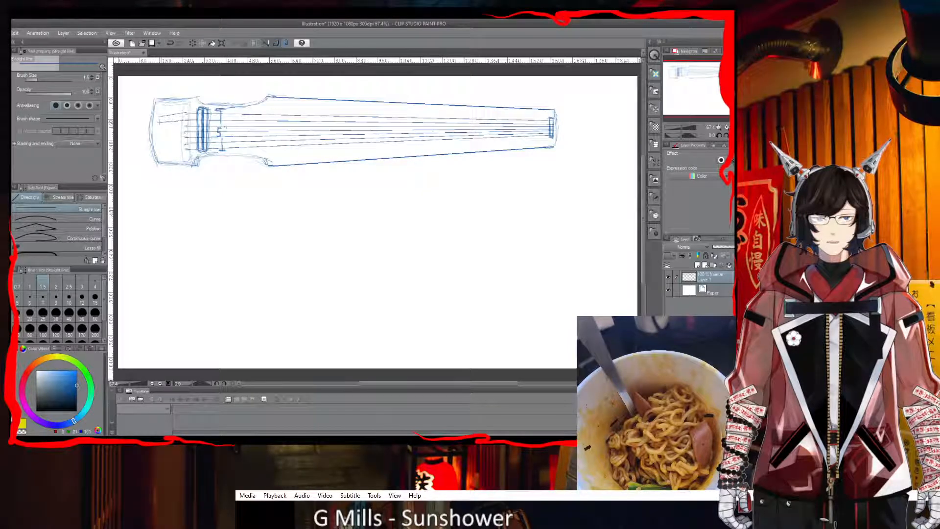
pyautogui.moveTo(185, 125); pyautogui.dragTo(157, 128)
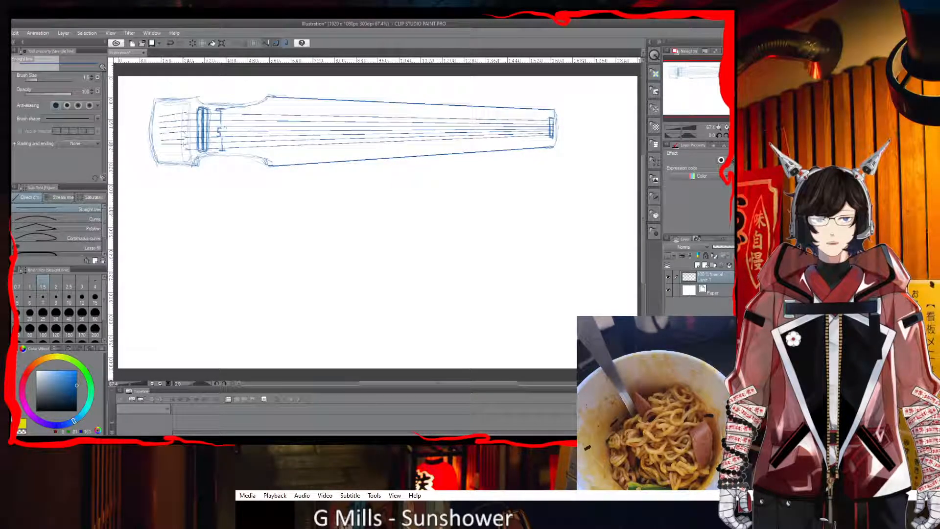
pyautogui.hotkey('ctrl', 'z')
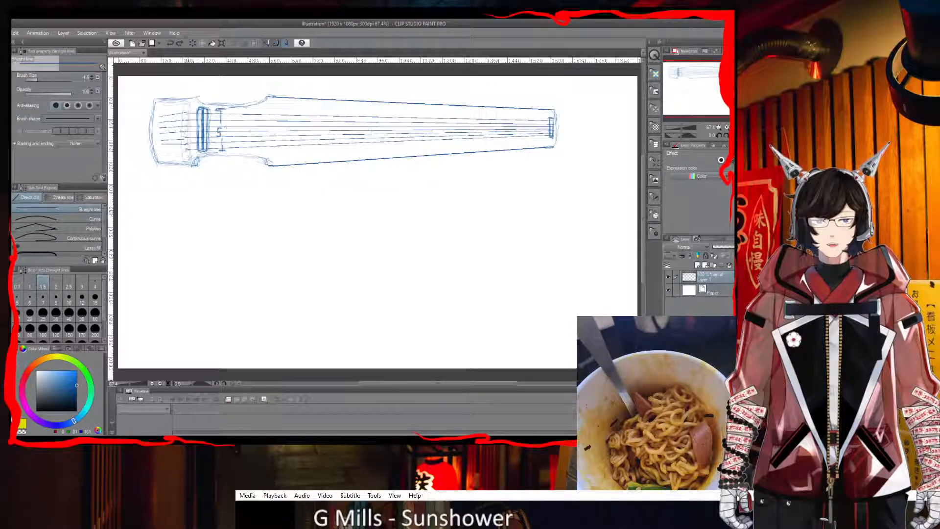
pyautogui.moveTo(186, 148); pyautogui.dragTo(165, 149)
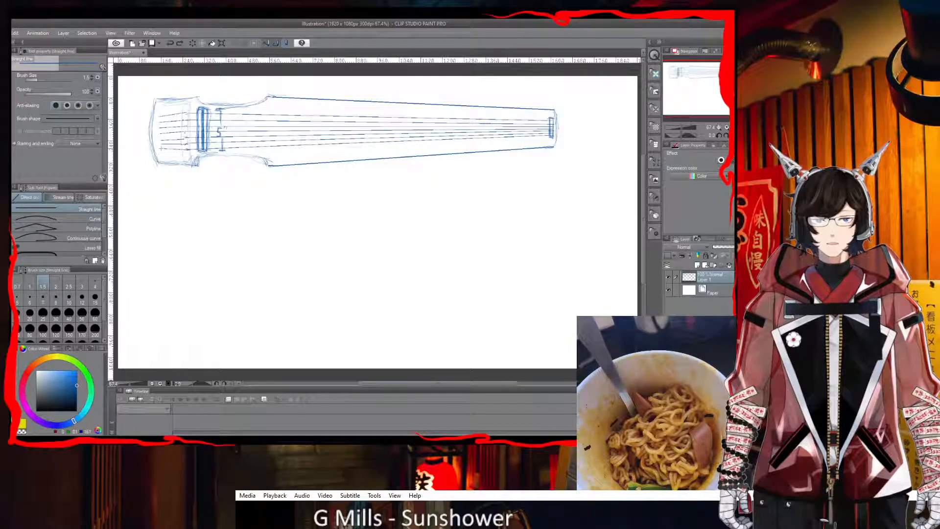
pyautogui.moveTo(161, 149); pyautogui.dragTo(160, 148)
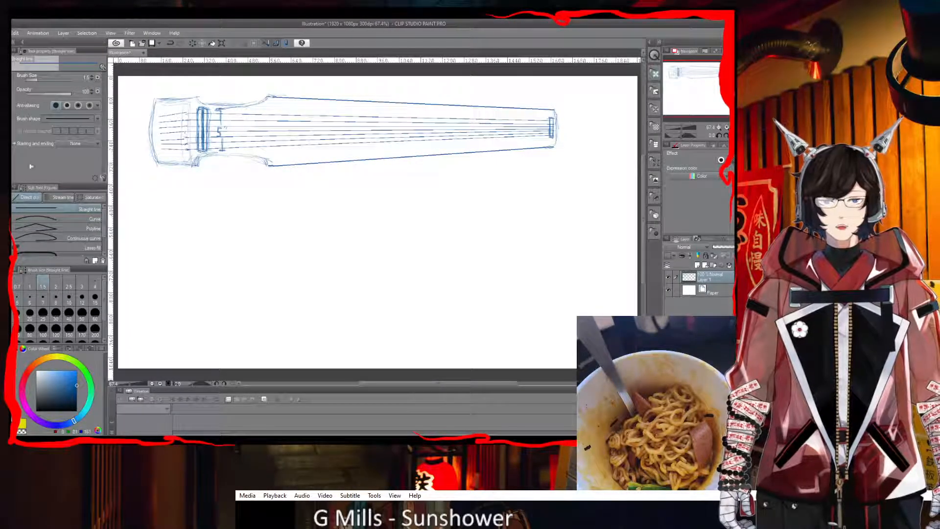
pyautogui.press('e')
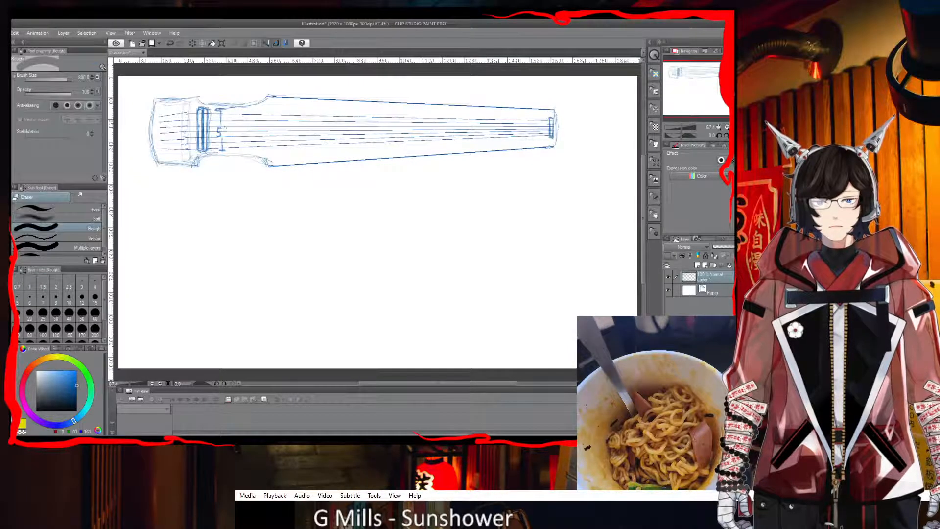
pyautogui.click(55, 297)
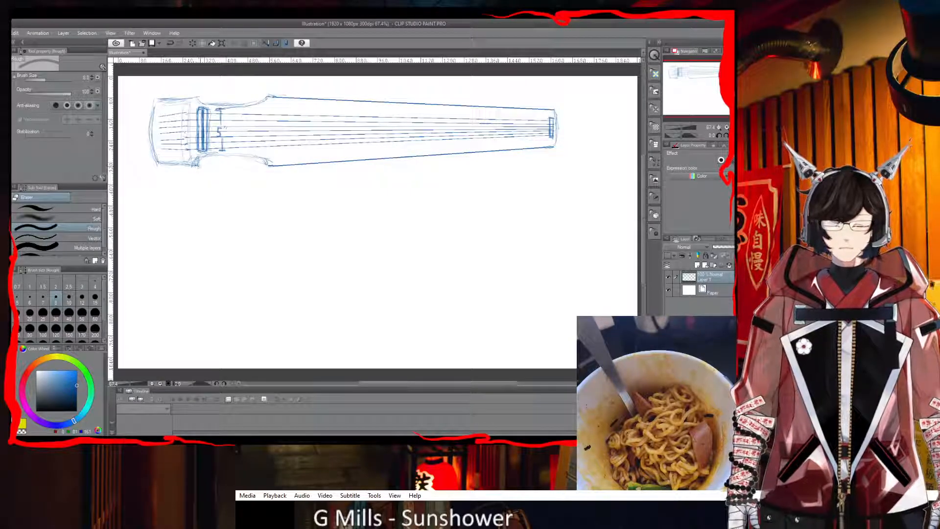
pyautogui.hotkey('ctrl', 'z')
# - Retrace the head's outer edge and lower corner with the pen to darken the outline
pyautogui.press('p')
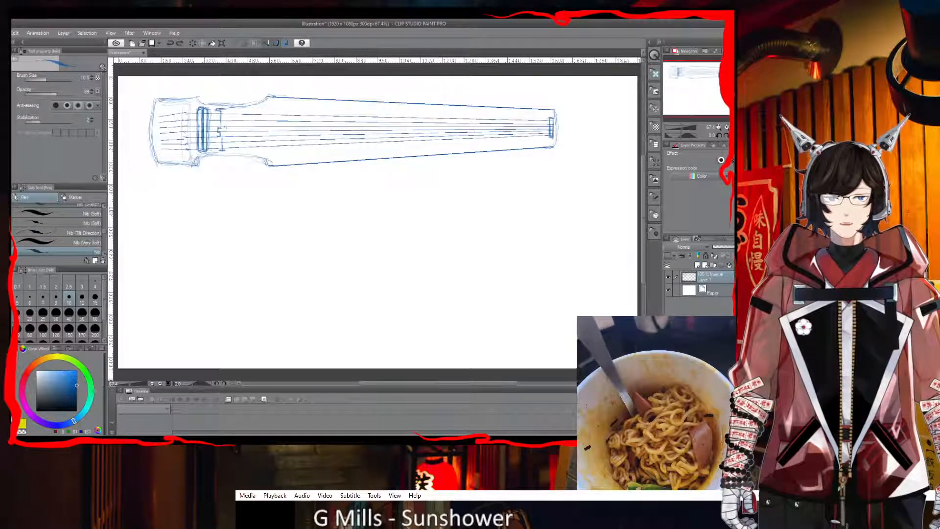
pyautogui.moveTo(152, 100)
pyautogui.mouseDown()
pyautogui.moveTo(164, 101)
pyautogui.moveTo(151, 107)
pyautogui.moveTo(158, 164)
pyautogui.moveTo(195, 166)
pyautogui.mouseUp()
pyautogui.hotkey('ctrl', 'z')
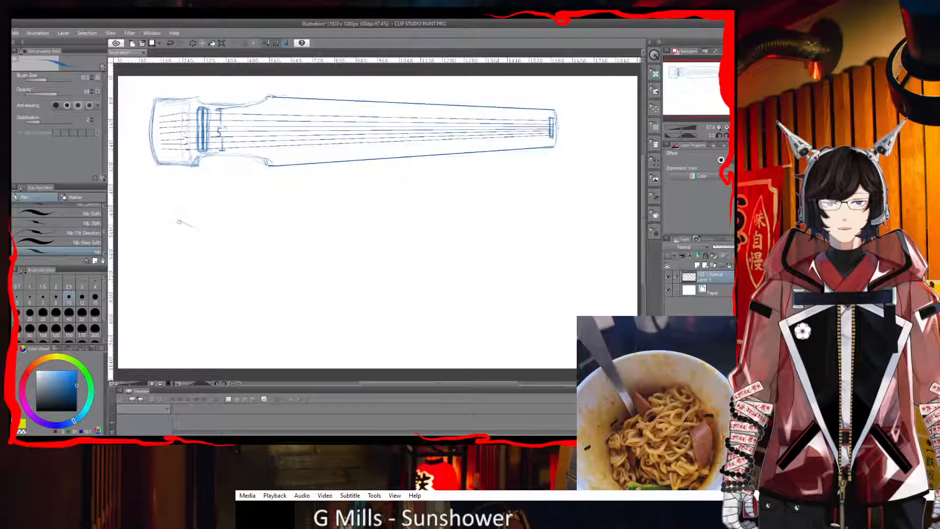
# - Sketch a slanted, elongated plate with rounded ends and a narrow inner slot below the instrument's head, using light pen strokes
pyautogui.moveTo(179, 221); pyautogui.dragTo(230, 245)
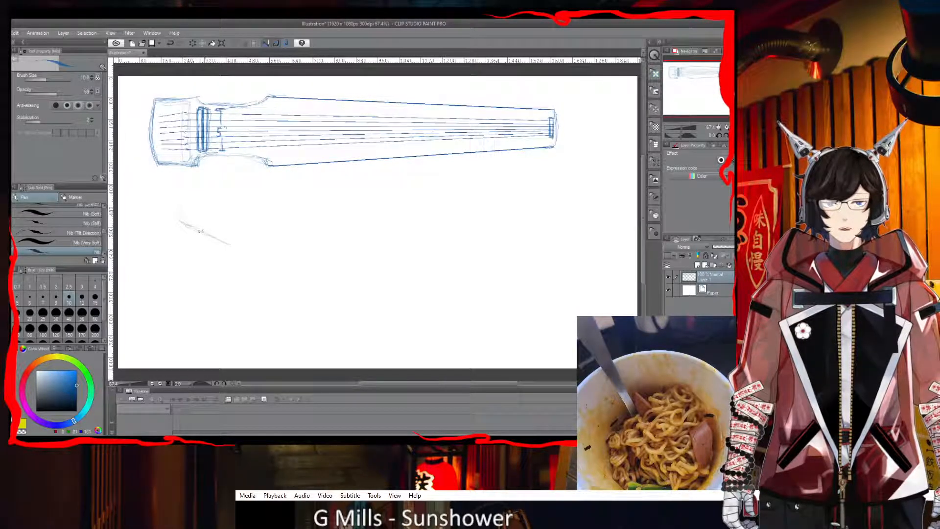
pyautogui.moveTo(181, 212); pyautogui.dragTo(251, 240)
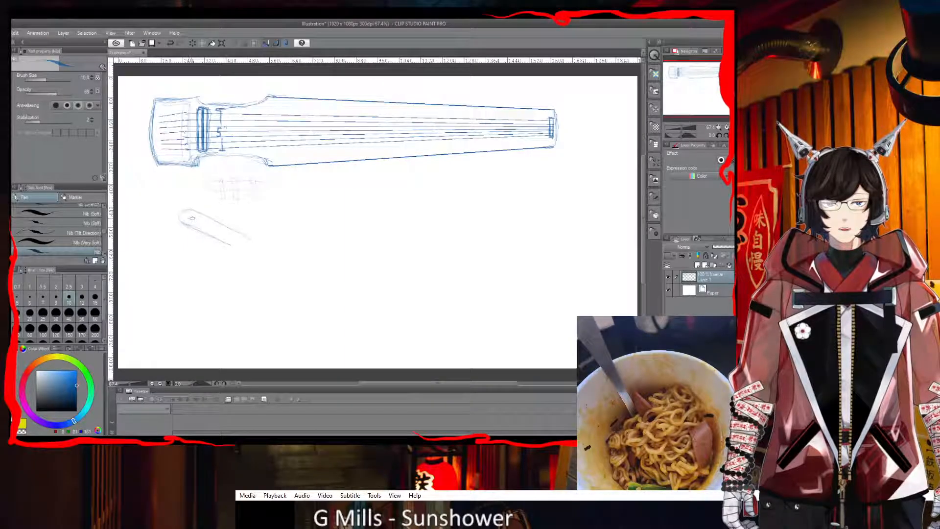
pyautogui.moveTo(186, 214); pyautogui.dragTo(236, 240)
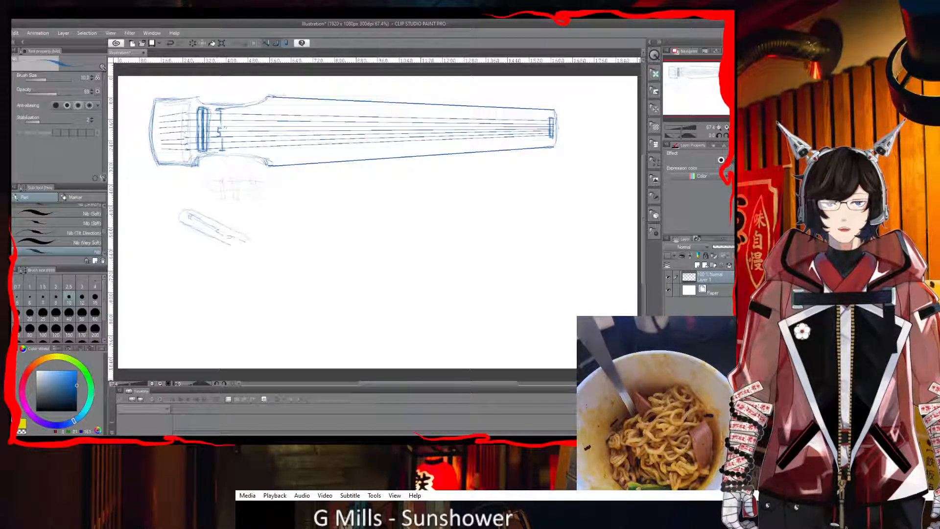
pyautogui.moveTo(191, 214); pyautogui.dragTo(244, 245)
pyautogui.moveTo(190, 215); pyautogui.dragTo(193, 218)
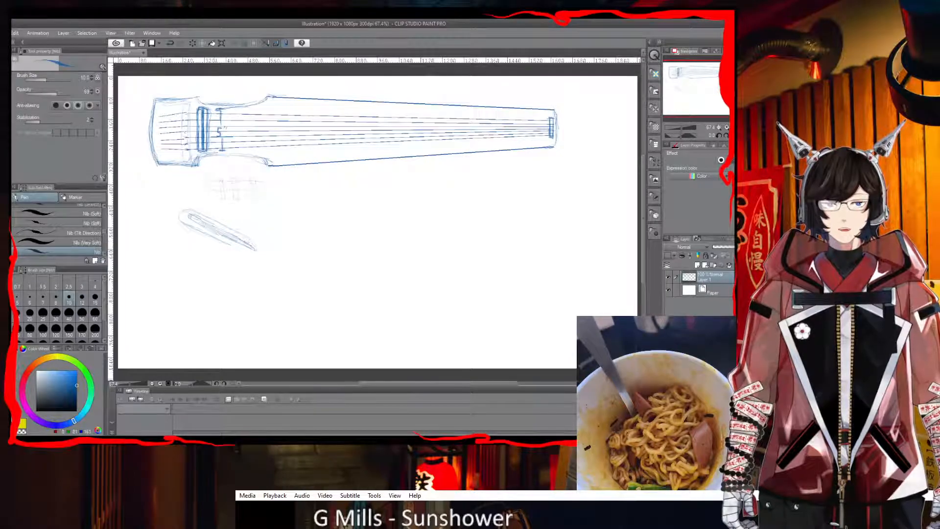
pyautogui.moveTo(256, 246); pyautogui.dragTo(263, 254)
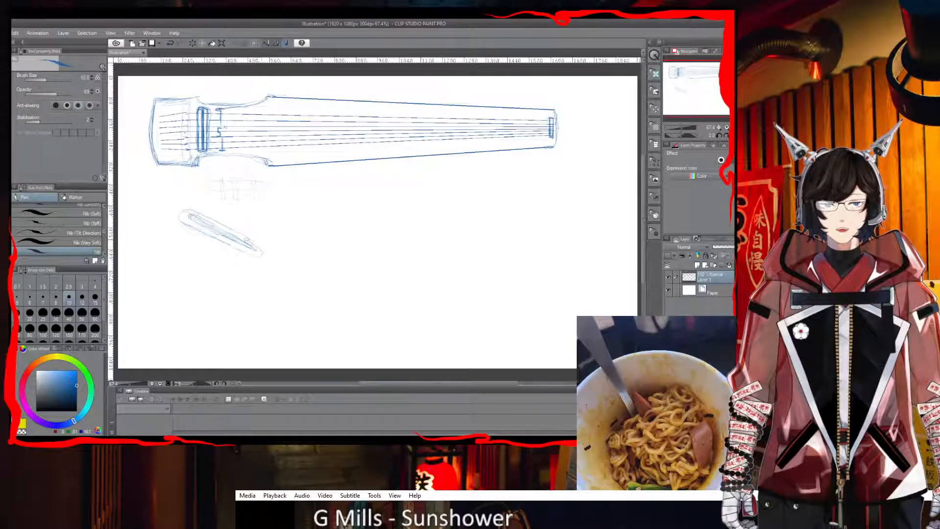
# - Sketch a second parallel lower edge to give the slanted plate depth, adding small tabs at both ends and reinforcing its outlines
pyautogui.moveTo(182, 225)
pyautogui.mouseDown()
pyautogui.moveTo(187, 244)
pyautogui.moveTo(214, 252)
pyautogui.mouseUp()
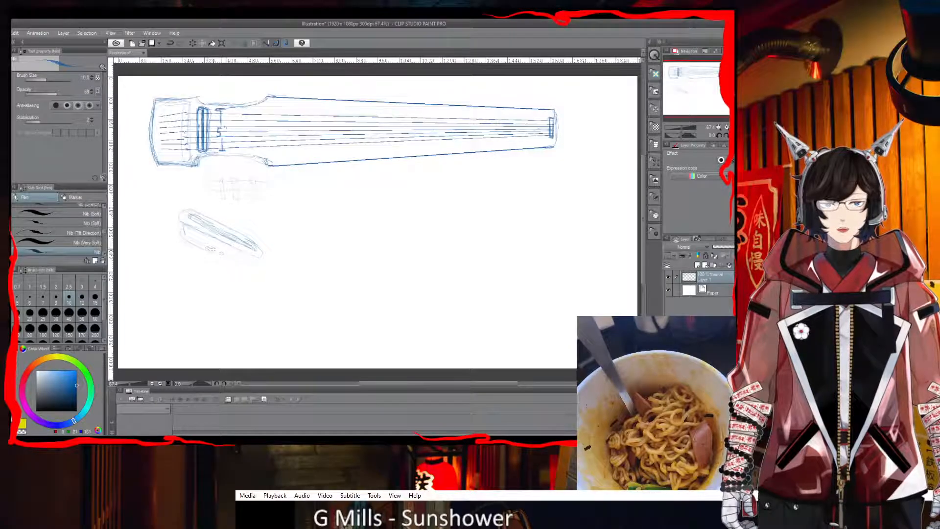
pyautogui.moveTo(259, 256)
pyautogui.mouseDown()
pyautogui.moveTo(245, 269)
pyautogui.moveTo(264, 272)
pyautogui.moveTo(261, 262)
pyautogui.mouseUp()
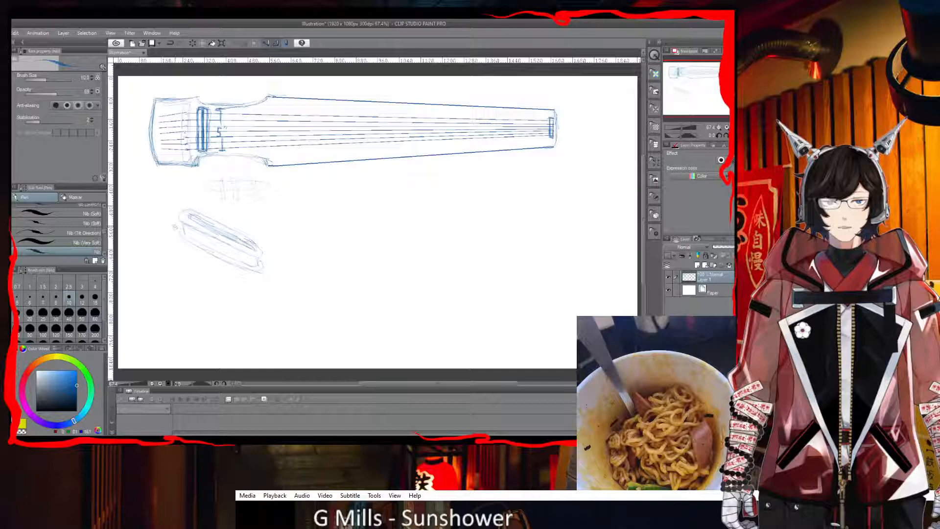
pyautogui.moveTo(179, 233)
pyautogui.mouseDown()
pyautogui.moveTo(185, 238)
pyautogui.moveTo(171, 227)
pyautogui.moveTo(184, 235)
pyautogui.mouseUp()
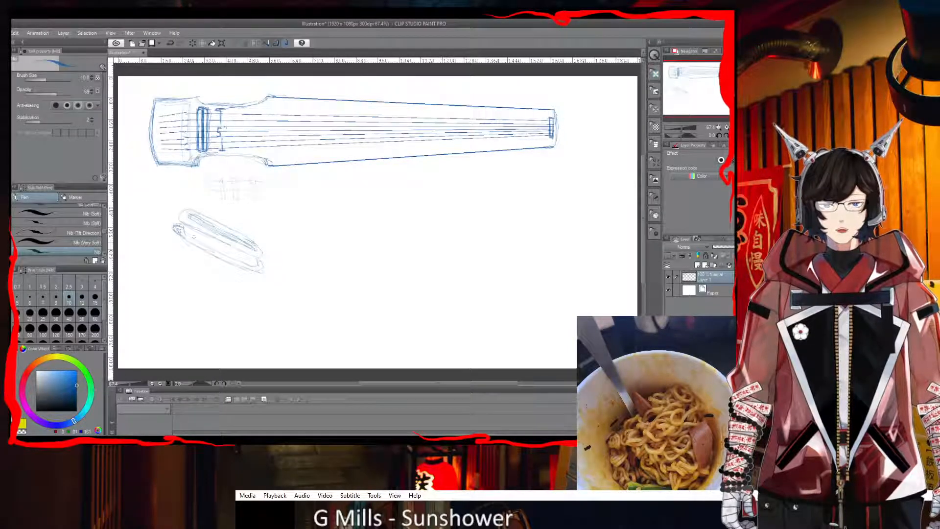
pyautogui.moveTo(252, 269); pyautogui.dragTo(271, 274)
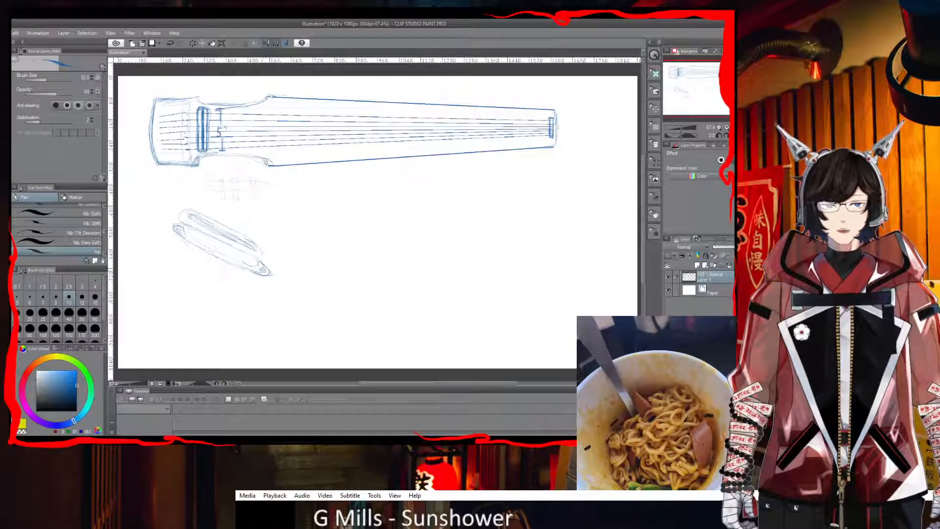
pyautogui.moveTo(171, 225); pyautogui.dragTo(179, 231)
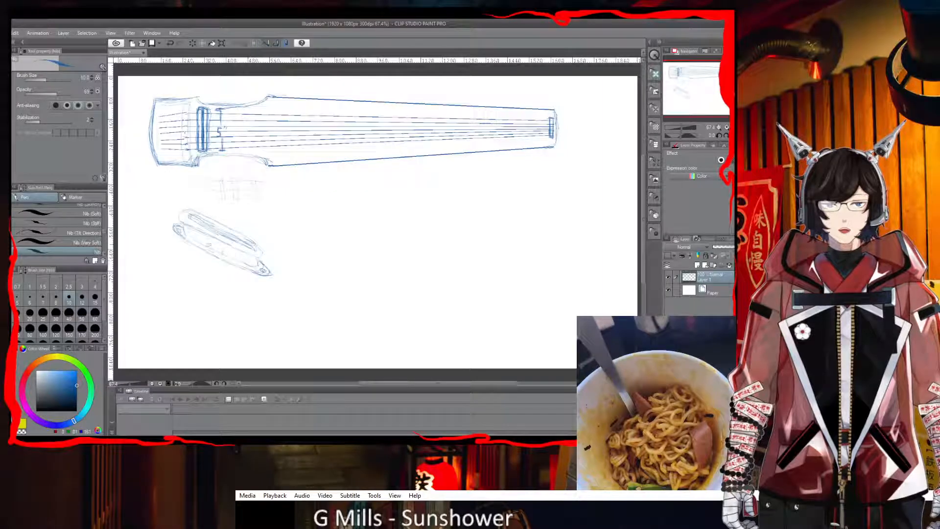
pyautogui.moveTo(203, 243); pyautogui.dragTo(263, 269)
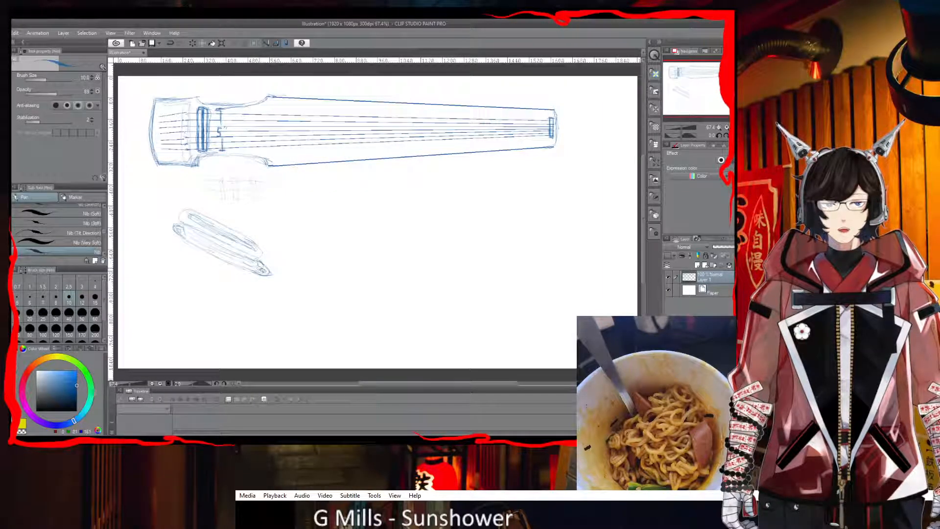
pyautogui.moveTo(174, 229)
pyautogui.mouseDown()
pyautogui.moveTo(185, 234)
pyautogui.moveTo(196, 212)
pyautogui.mouseUp()
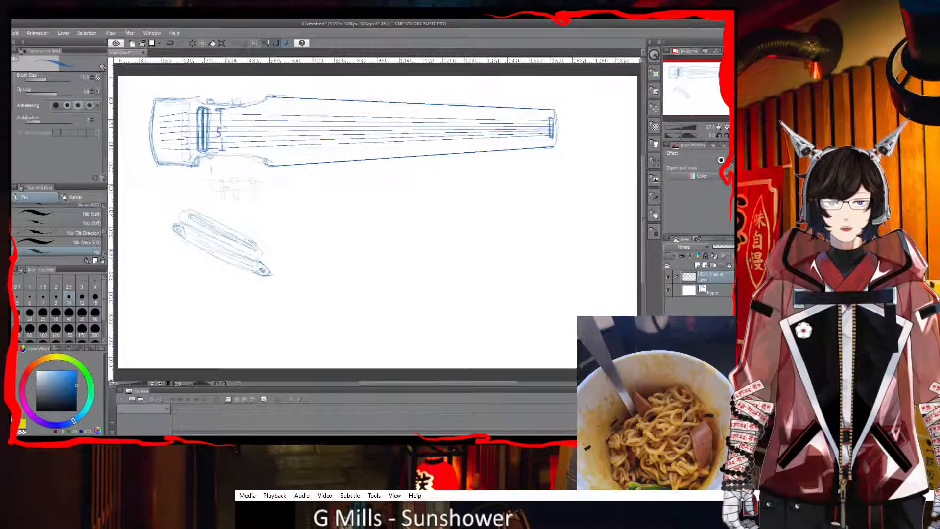
# - Draw a short vertical line below the neck's lower curve and erase the stray dot on the blank canvas with the eraser at size 15
pyautogui.moveTo(211, 164); pyautogui.dragTo(211, 179)
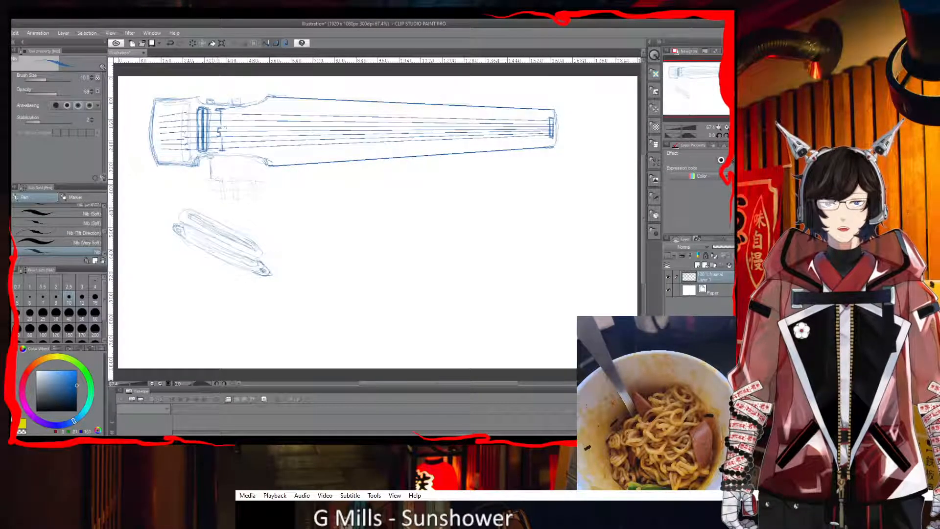
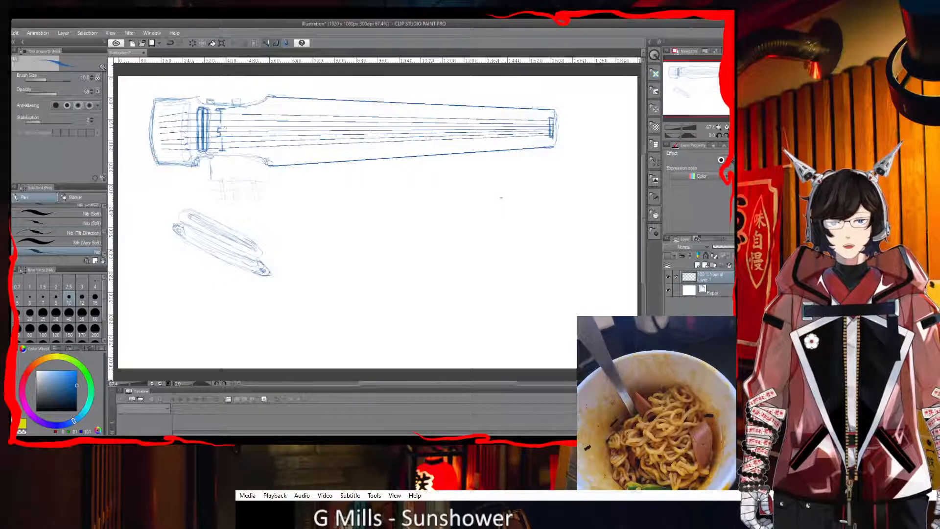
pyautogui.press('e')
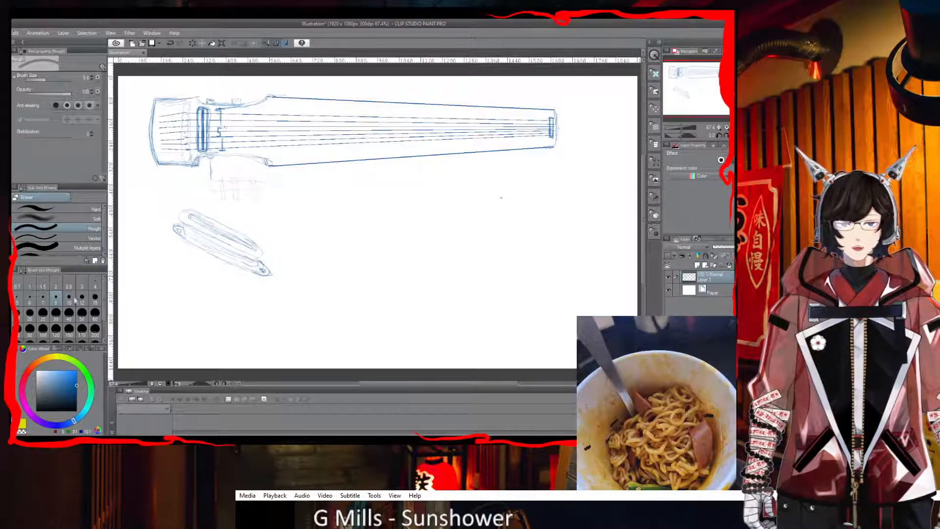
pyautogui.click(95, 303)
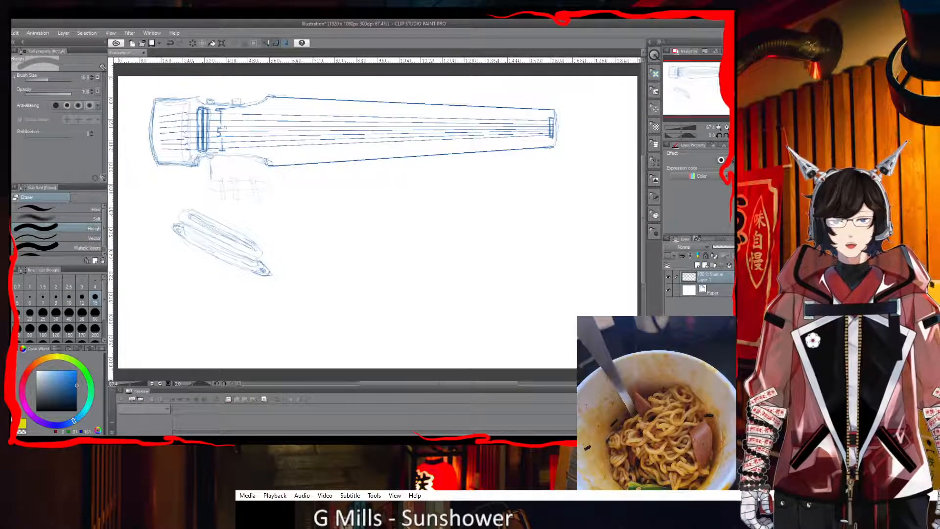
# - Draw a horizontal rounded rectangle, about five times as wide as tall, in the space beside the slanted sketch with the Rectangle tool
pyautogui.press('p')
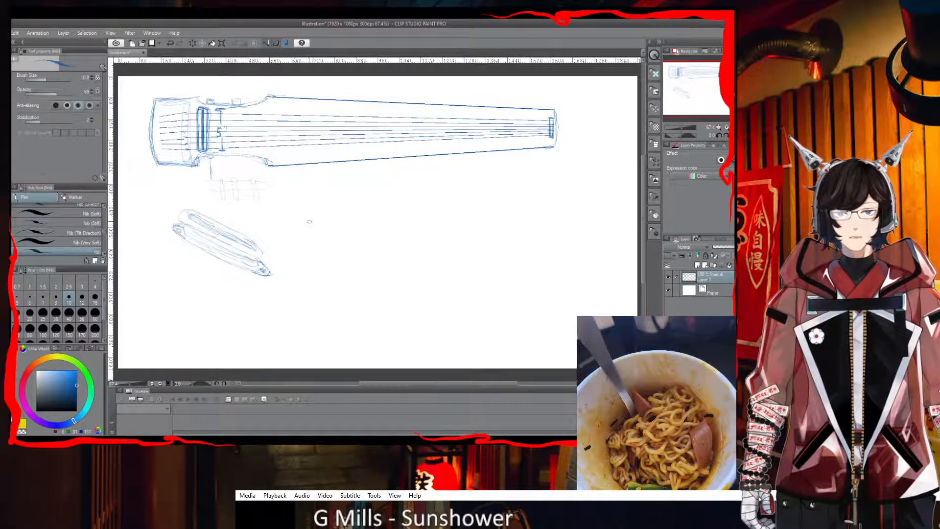
pyautogui.press('p')
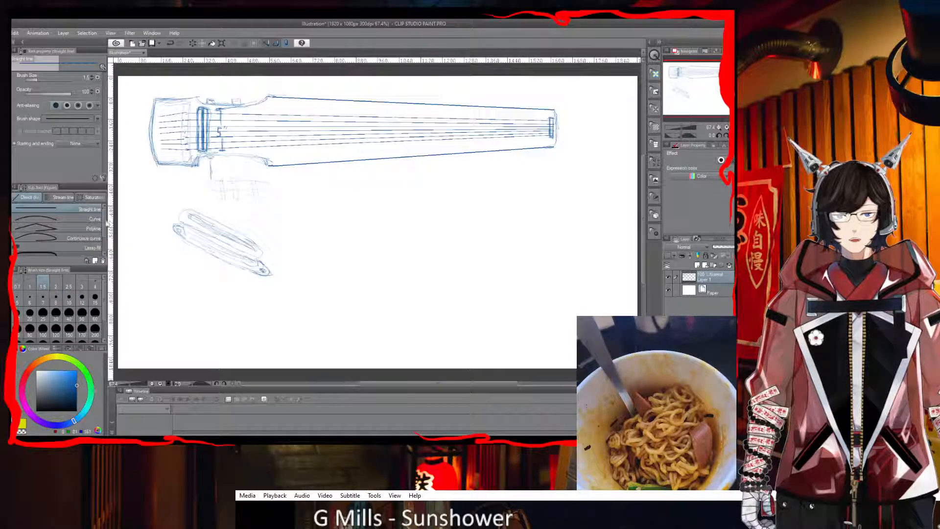
pyautogui.moveTo(107, 232); pyautogui.dragTo(110, 237)
pyautogui.scroll(-2, 81, 234)
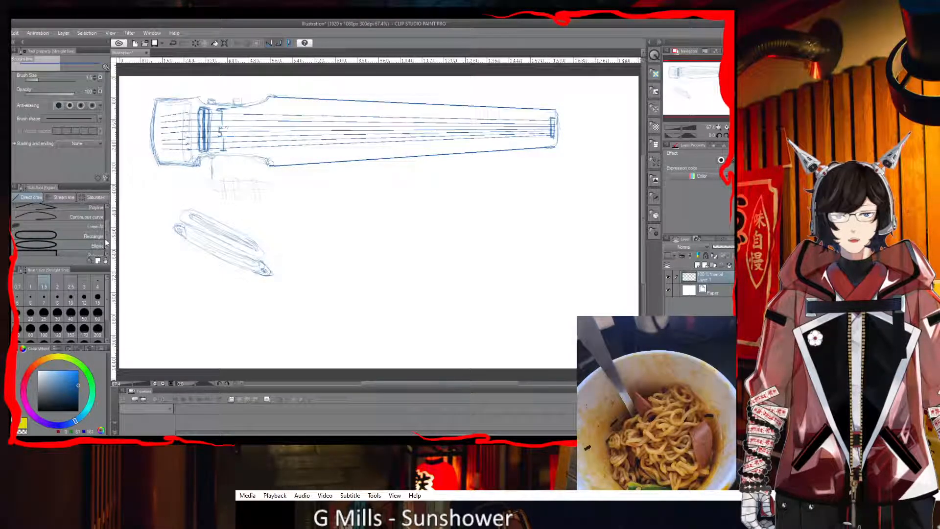
pyautogui.moveTo(107, 249); pyautogui.dragTo(107, 247)
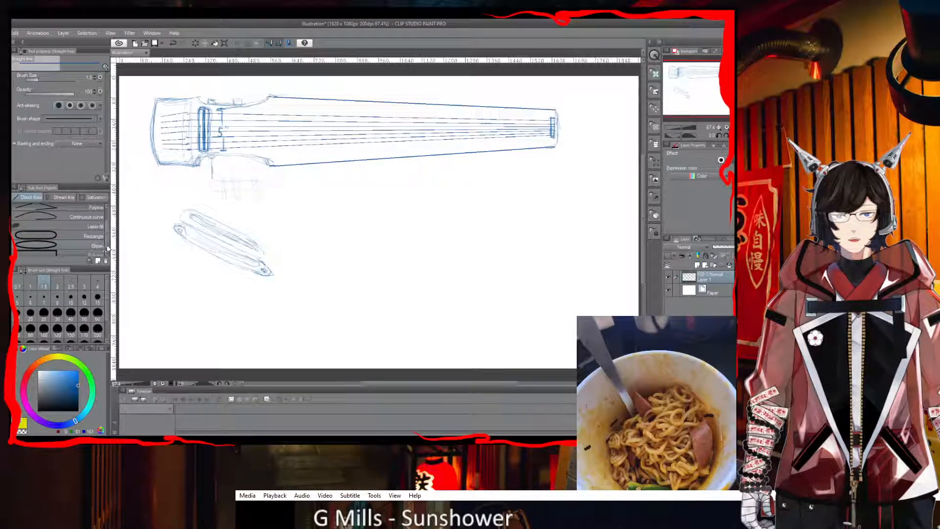
pyautogui.scroll(-1, 71, 226)
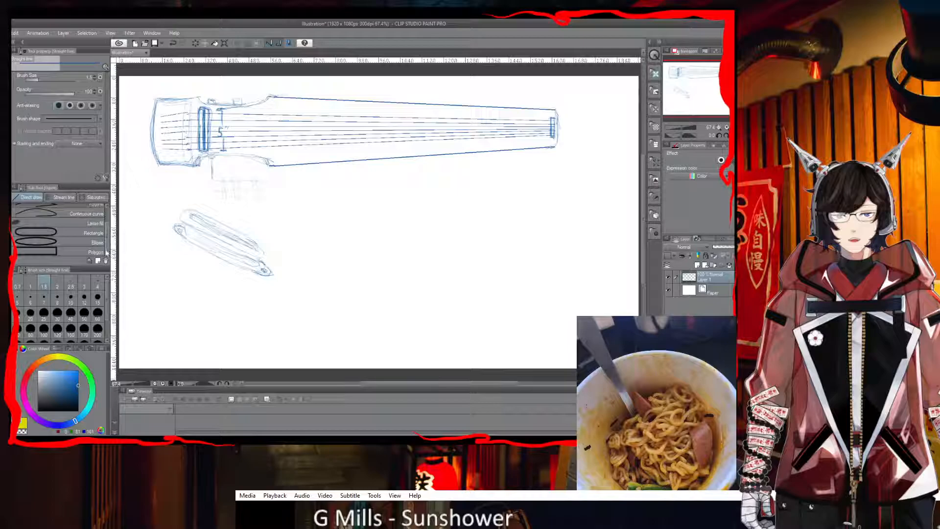
pyautogui.click(70, 231)
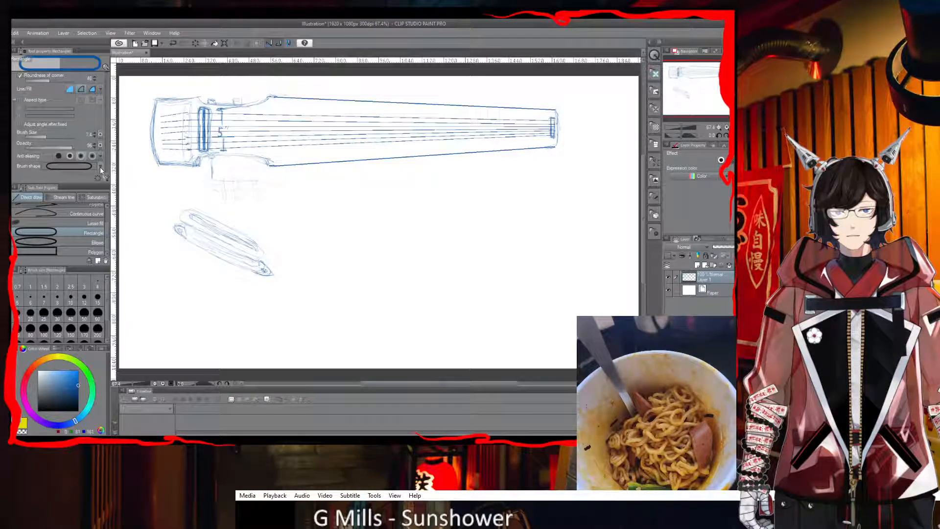
pyautogui.moveTo(338, 232); pyautogui.dragTo(503, 265)
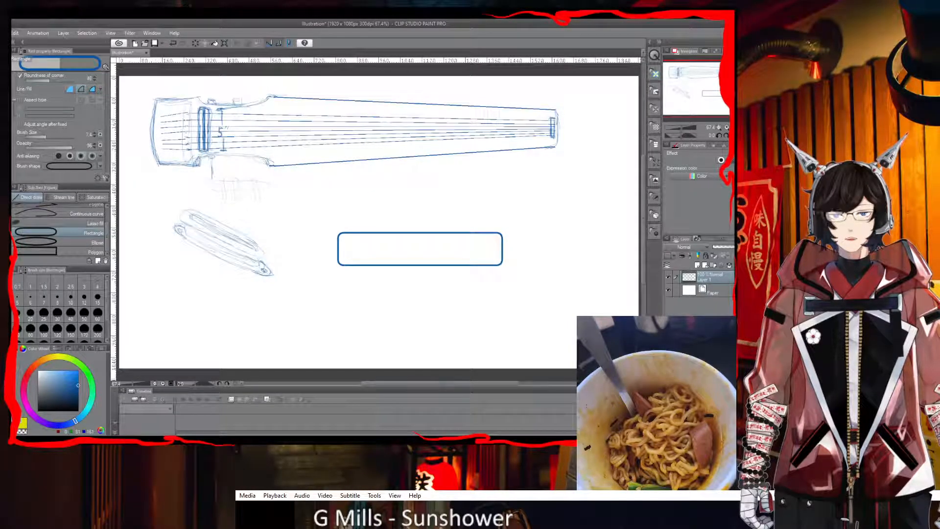
# - Add pen dimension lines for the rounded rectangle's height and overall length, labelling the length 5½"
pyautogui.press('p')
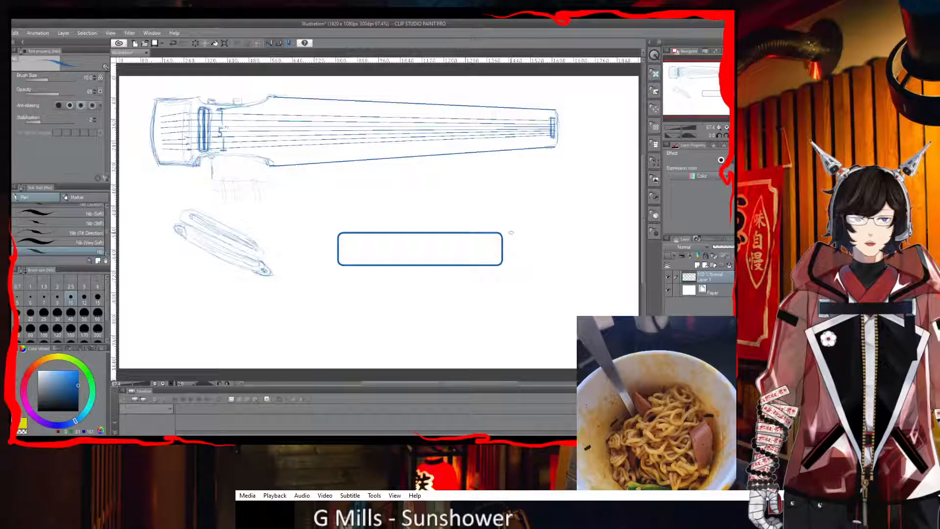
pyautogui.moveTo(515, 234)
pyautogui.mouseDown()
pyautogui.moveTo(513, 259)
pyautogui.moveTo(522, 256)
pyautogui.mouseUp()
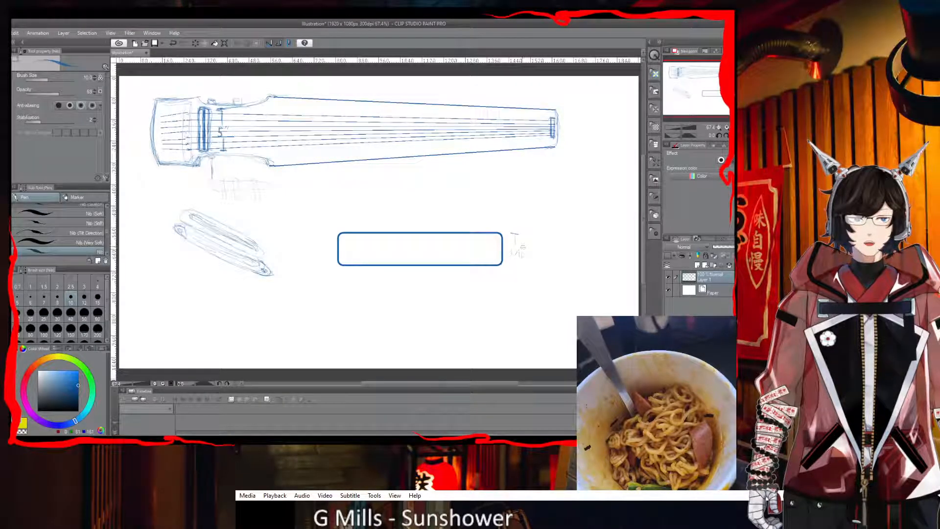
pyautogui.moveTo(514, 259); pyautogui.dragTo(519, 266)
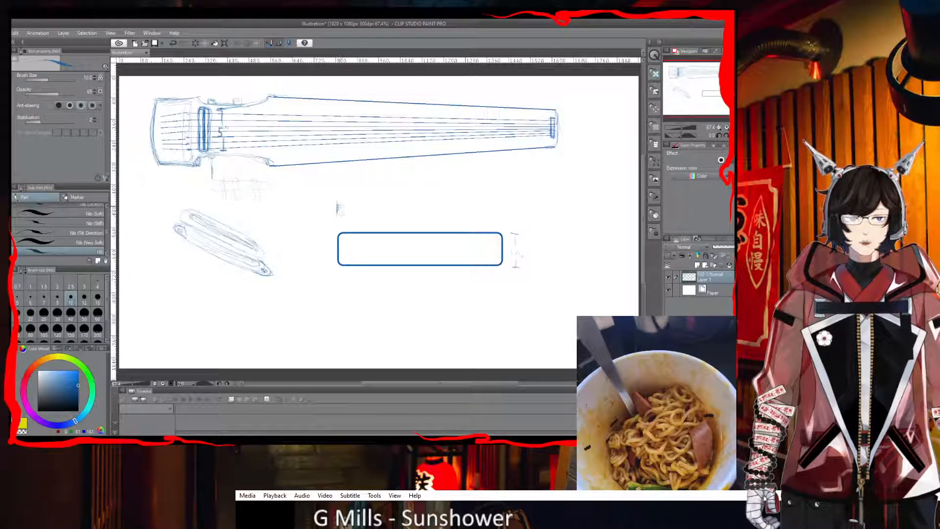
pyautogui.moveTo(337, 208); pyautogui.dragTo(387, 209)
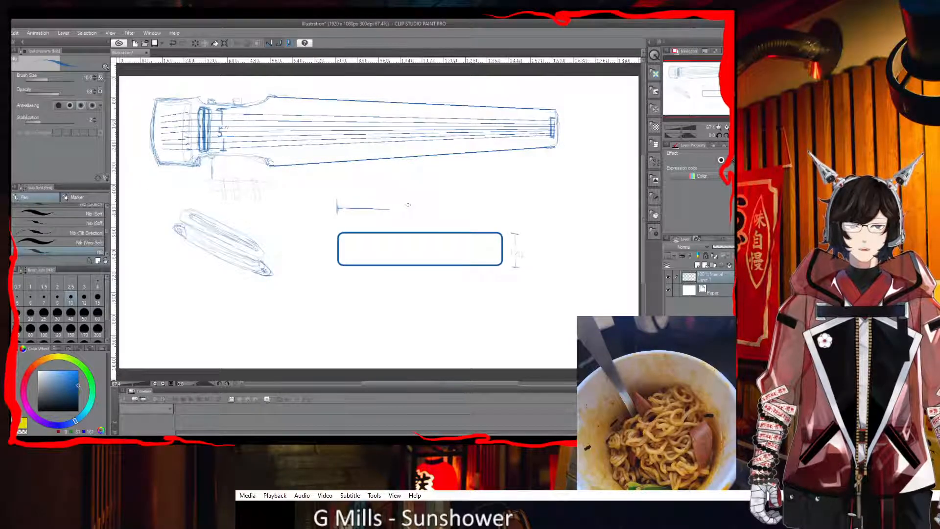
pyautogui.moveTo(406, 203)
pyautogui.mouseDown()
pyautogui.moveTo(405, 214)
pyautogui.moveTo(410, 202)
pyautogui.mouseUp()
pyautogui.moveTo(414, 206)
pyautogui.mouseDown()
pyautogui.moveTo(420, 215)
pyautogui.moveTo(428, 204)
pyautogui.moveTo(500, 214)
pyautogui.mouseUp()
pyautogui.moveTo(488, 209); pyautogui.dragTo(496, 209)
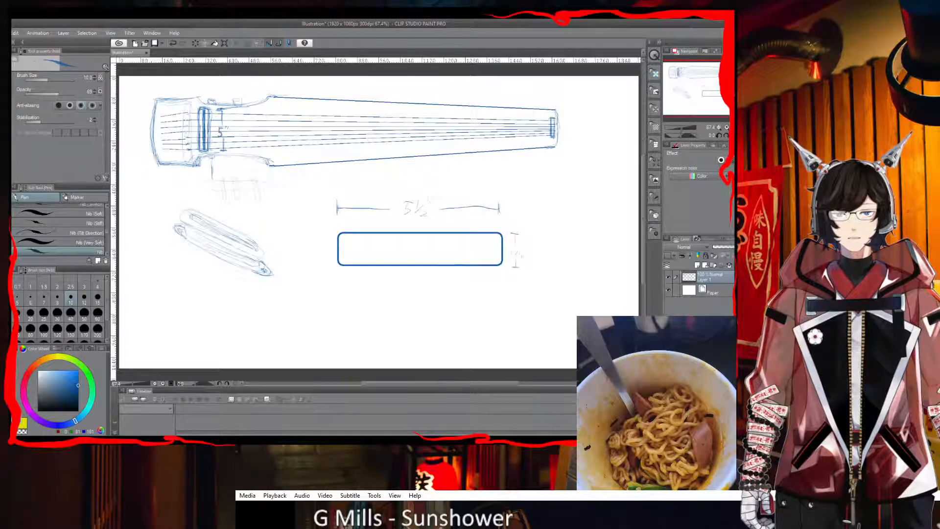
# - Draw a long, narrow rounded slot centred inside the rectangle with the Rectangle tool and return to the pen
pyautogui.click(6, 234)
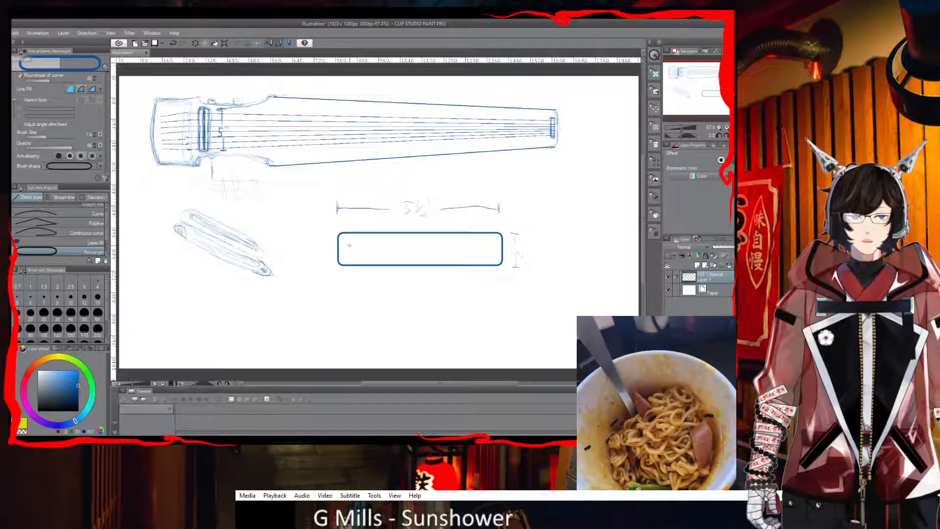
pyautogui.moveTo(348, 246); pyautogui.dragTo(492, 253)
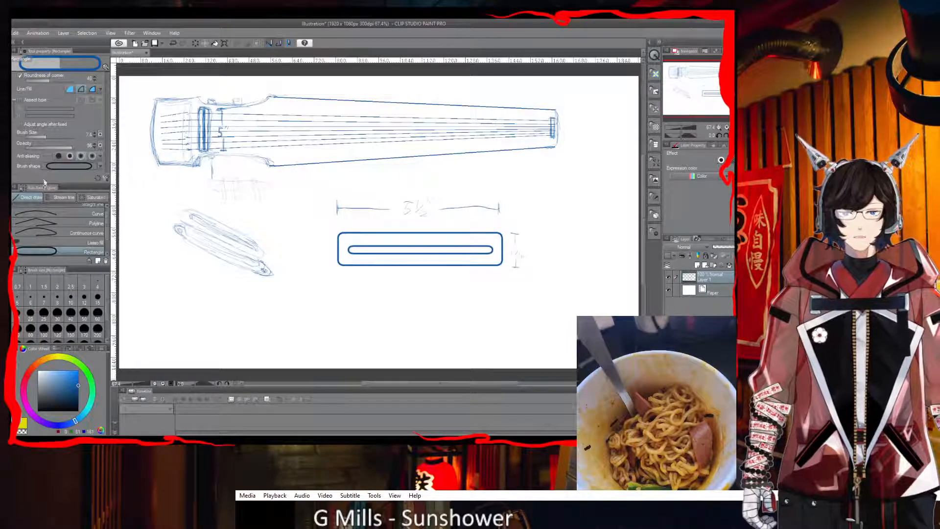
pyautogui.press('p')
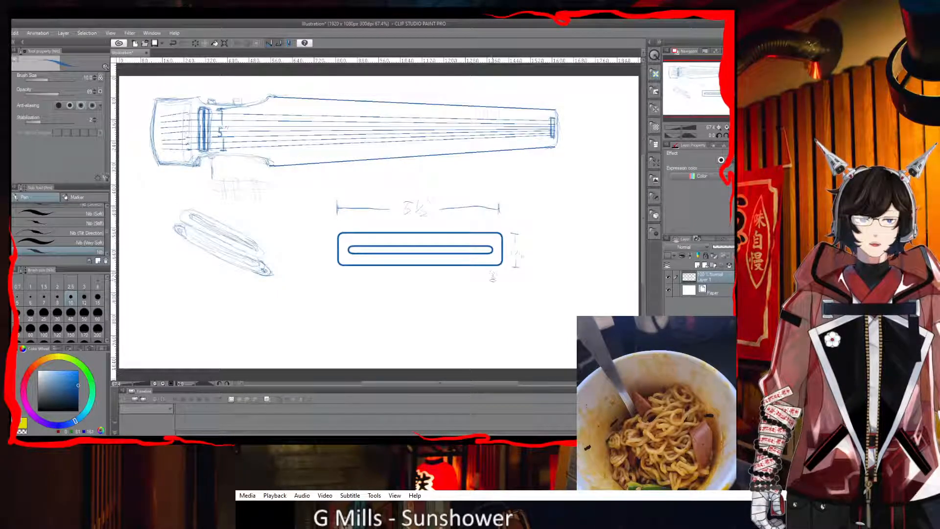
# - Handwrite dimensions around the inner slot for its end margins, length and height, marking ¼ at one margin and 5" for the length
pyautogui.moveTo(504, 275)
pyautogui.mouseDown()
pyautogui.moveTo(501, 300)
pyautogui.moveTo(506, 289)
pyautogui.mouseUp()
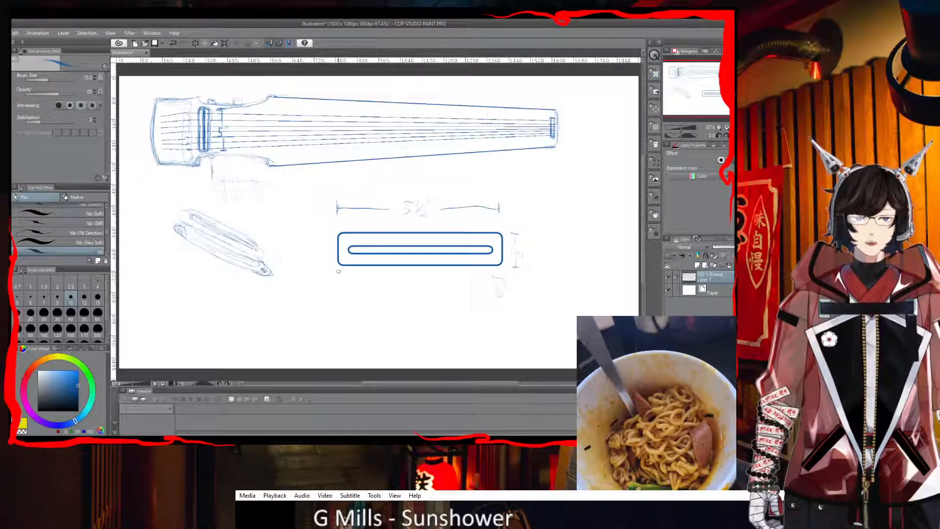
pyautogui.moveTo(338, 274)
pyautogui.mouseDown()
pyautogui.moveTo(350, 275)
pyautogui.moveTo(341, 289)
pyautogui.moveTo(349, 287)
pyautogui.mouseUp()
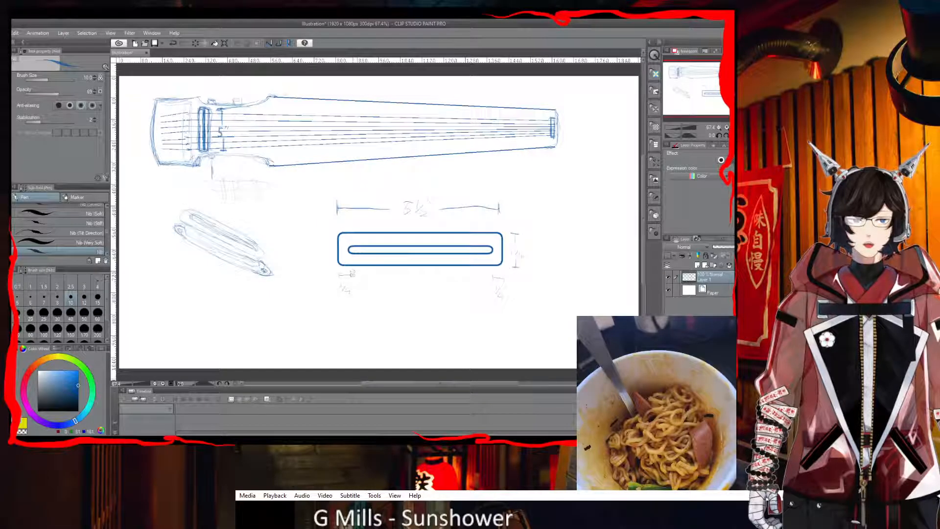
pyautogui.moveTo(353, 275); pyautogui.dragTo(402, 280)
pyautogui.moveTo(403, 273); pyautogui.dragTo(491, 277)
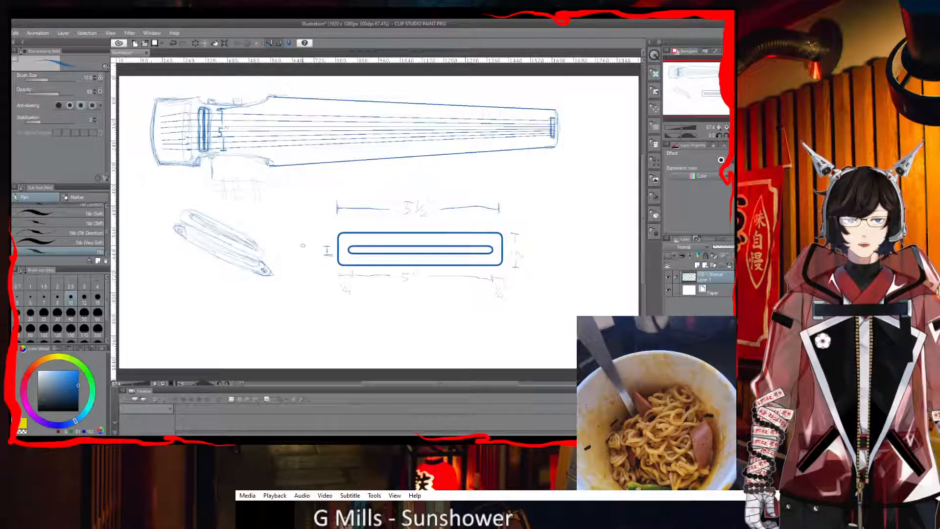
pyautogui.moveTo(302, 245)
pyautogui.mouseDown()
pyautogui.moveTo(303, 258)
pyautogui.moveTo(311, 246)
pyautogui.mouseUp()
pyautogui.moveTo(312, 242); pyautogui.dragTo(317, 254)
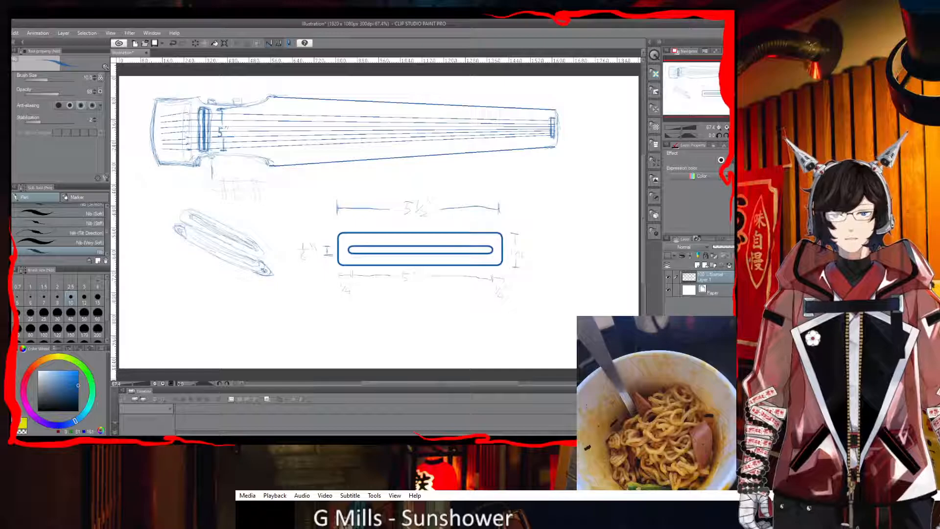
# - Draw a thick horizontal line matching the rounded rectangle's length beneath its dimensions, using the Straight line tool at brush size 10
pyautogui.press('u')
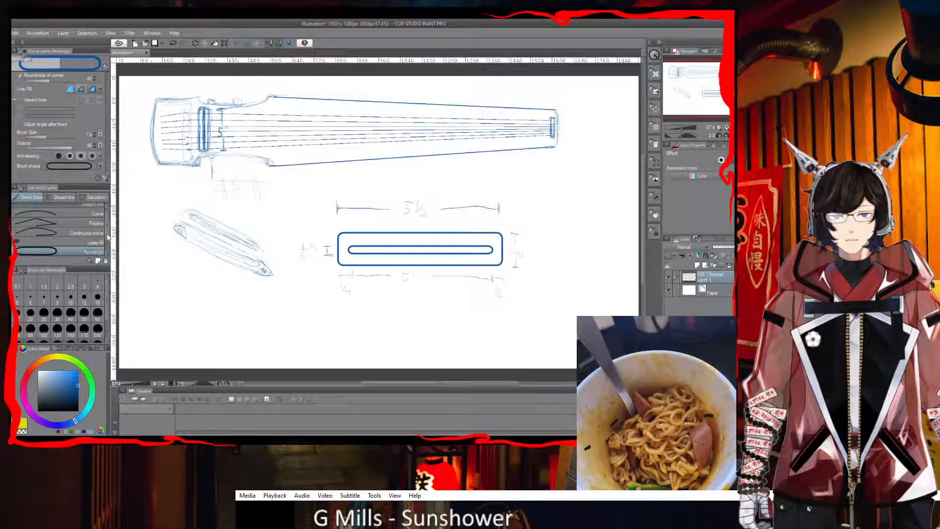
pyautogui.scroll(1, 103, 230)
pyautogui.click(95, 210)
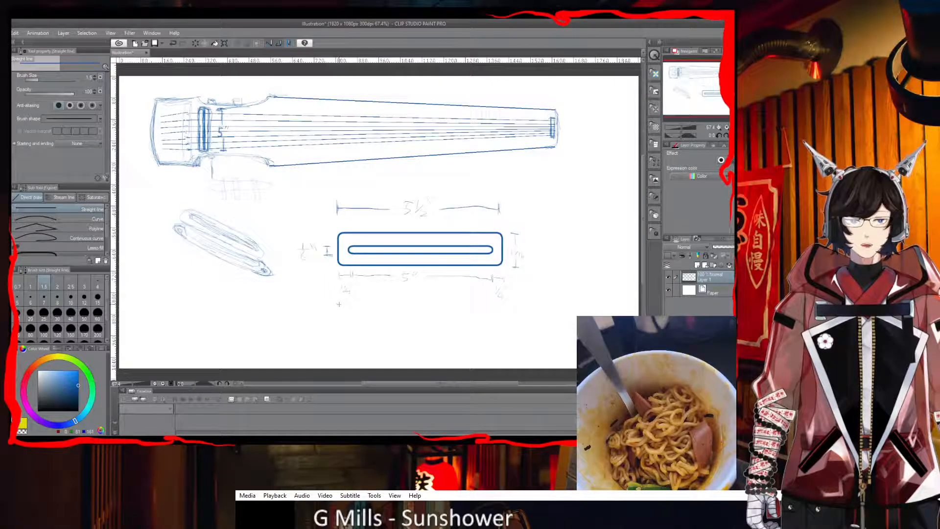
pyautogui.moveTo(340, 304); pyautogui.dragTo(431, 306)
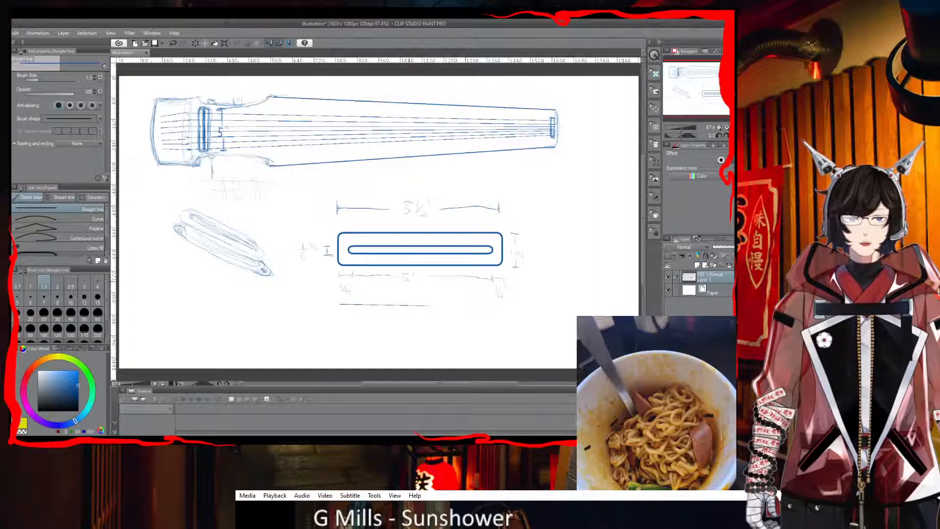
pyautogui.hotkey('ctrl', 'z')
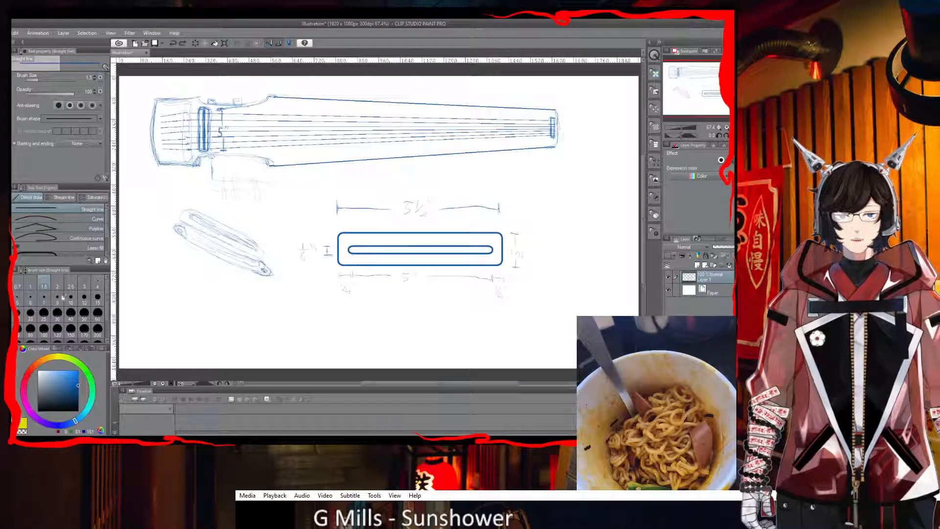
pyautogui.click(71, 299)
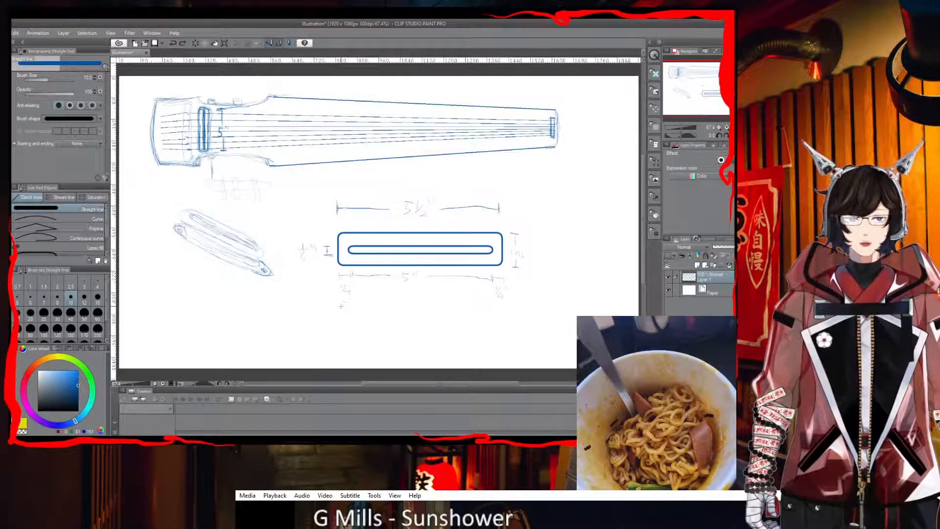
pyautogui.moveTo(341, 302); pyautogui.dragTo(504, 302)
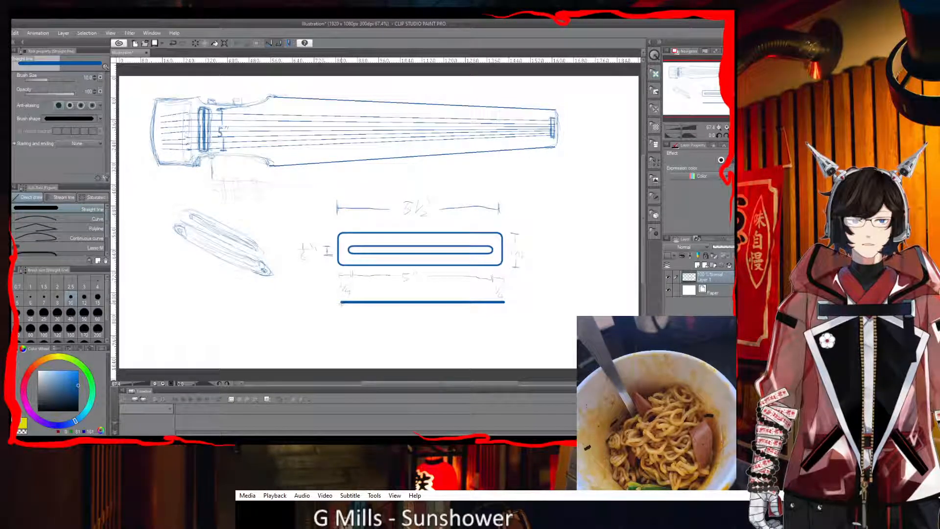
pyautogui.moveTo(342, 302); pyautogui.dragTo(499, 305)
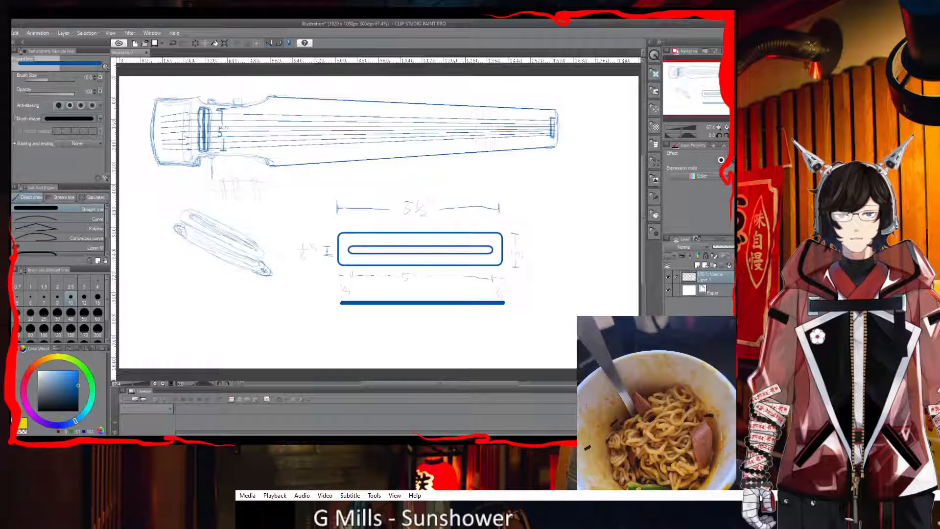
# - Copy the thick horizontal line onto a new layer and move the copy a short distance below the original, parallel to it
pyautogui.press('m')
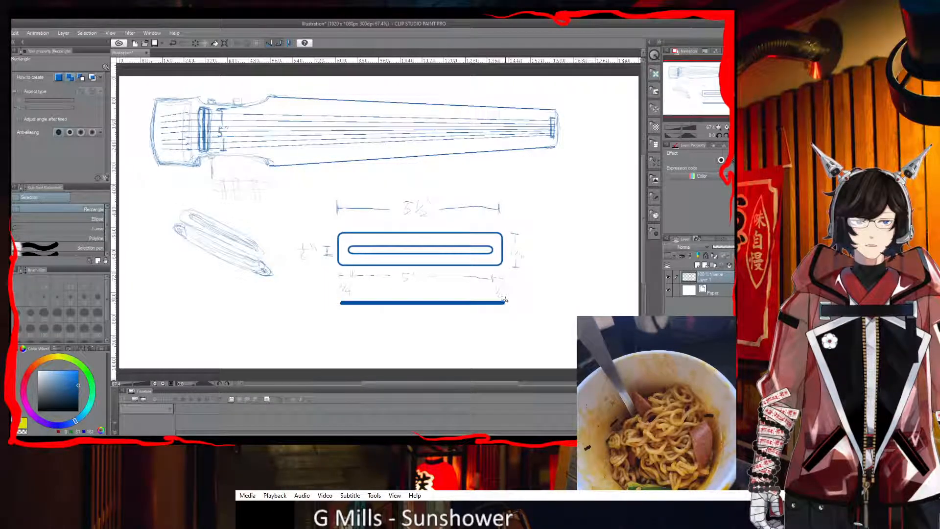
pyautogui.moveTo(507, 299); pyautogui.dragTo(337, 308)
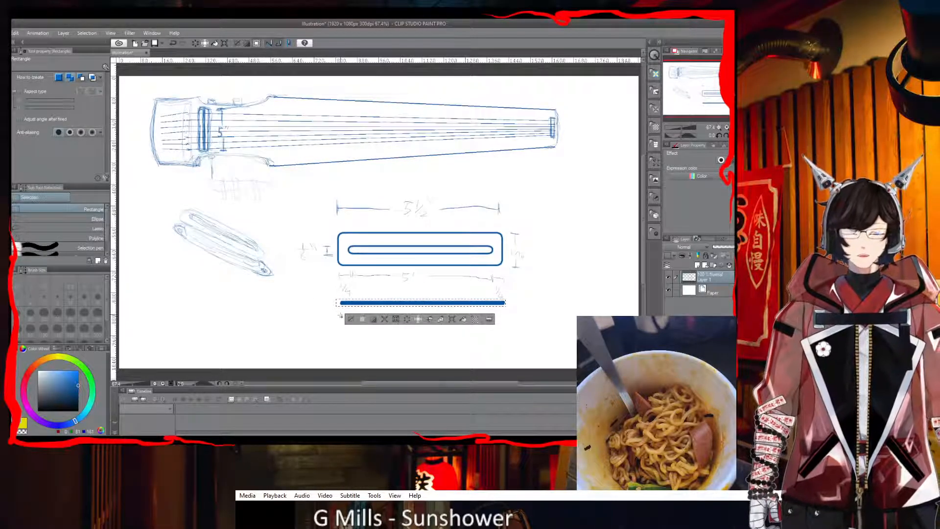
pyautogui.hotkey('ctrl', 'c')
pyautogui.hotkey('ctrl', 'v')
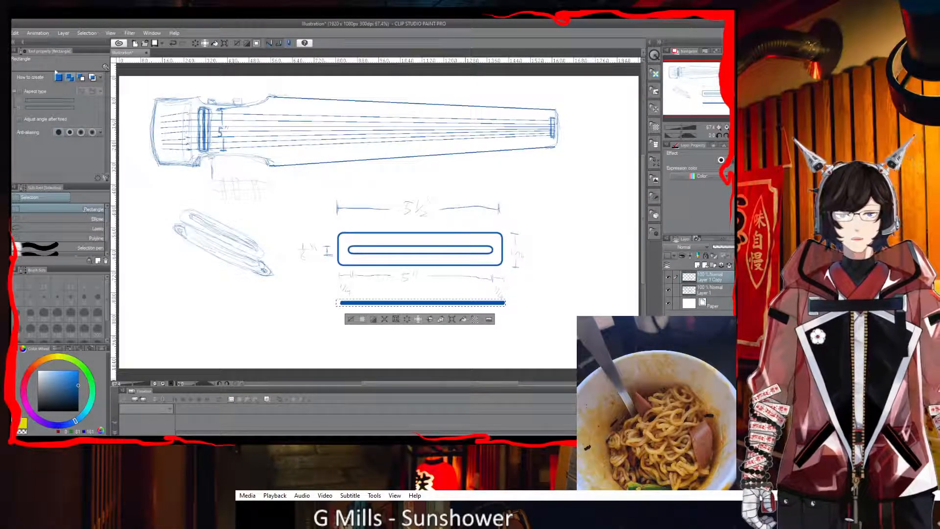
pyautogui.press('k')
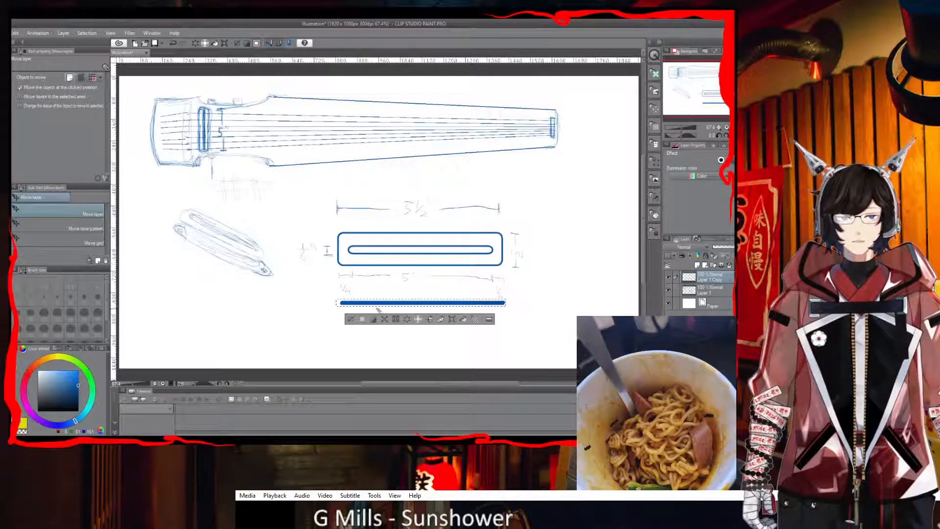
pyautogui.moveTo(382, 304); pyautogui.dragTo(381, 323)
pyautogui.click(353, 340)
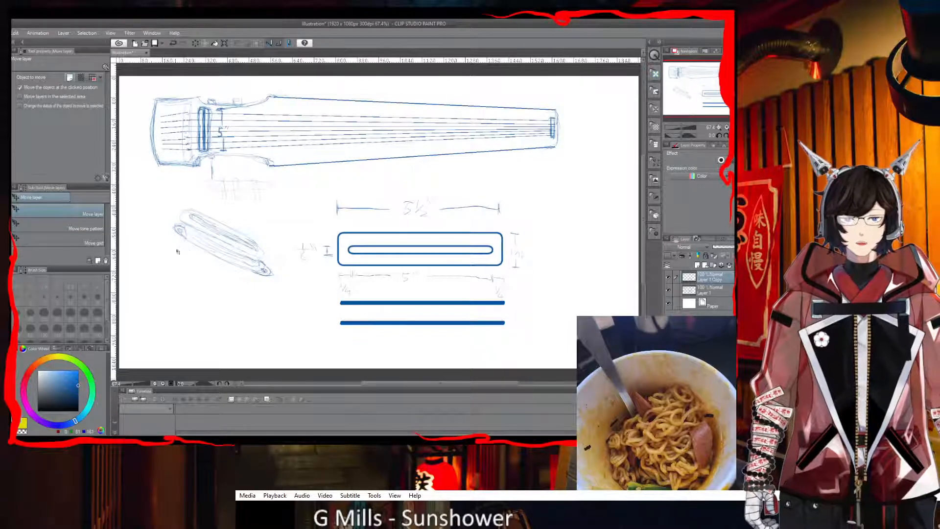
# - Connect the two parallel bars with short vertical straight lines slightly inside both ends to form the part's side view
pyautogui.press('p')
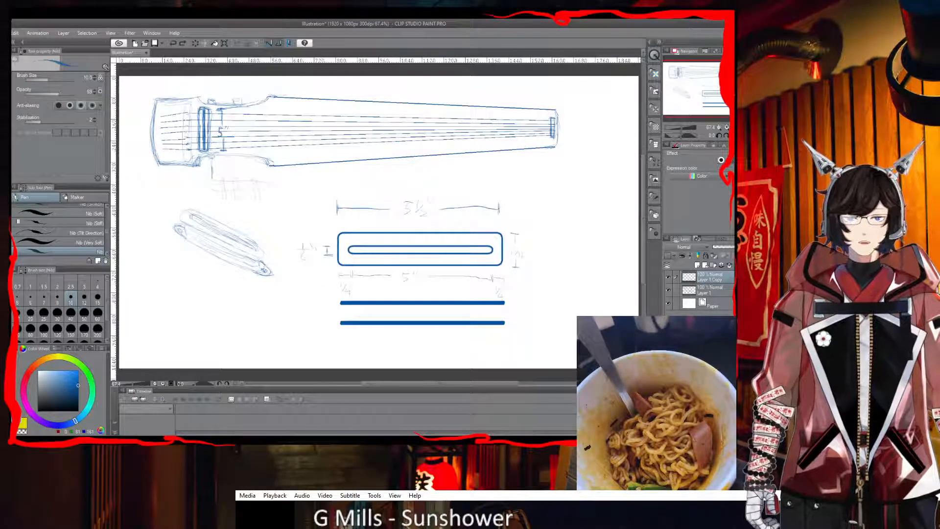
pyautogui.press('u')
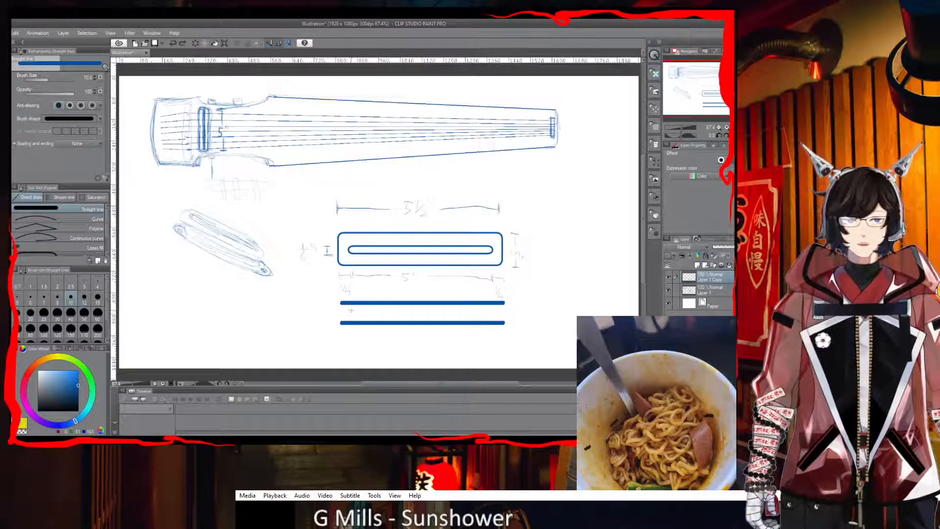
pyautogui.moveTo(352, 305); pyautogui.dragTo(352, 323)
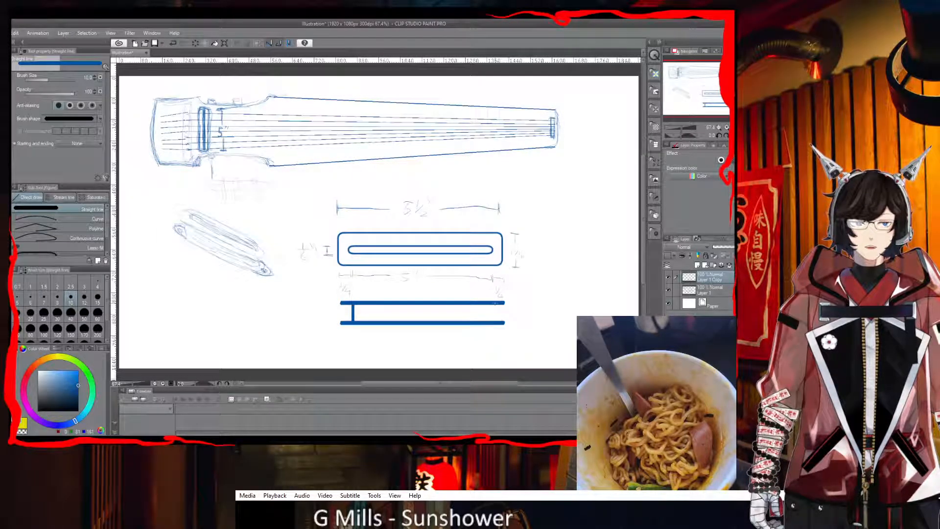
pyautogui.moveTo(496, 303); pyautogui.dragTo(496, 319)
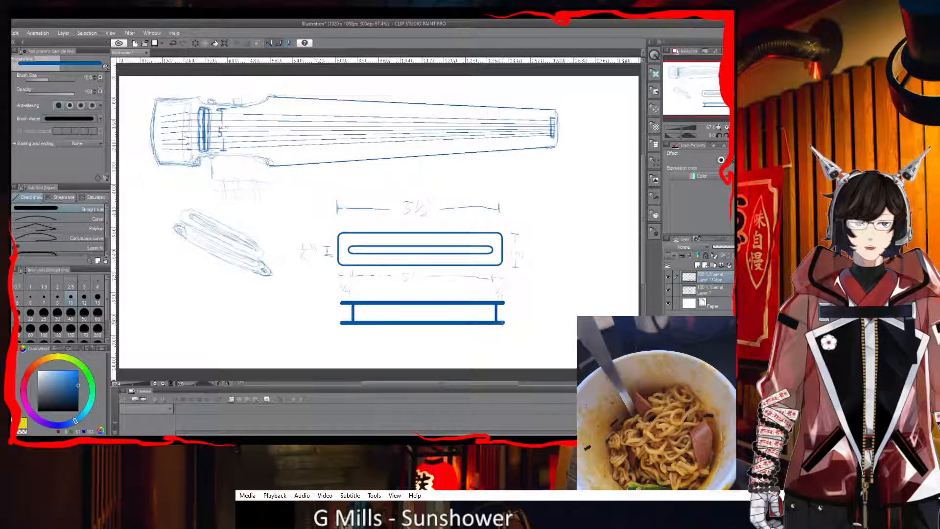
pyautogui.moveTo(503, 323); pyautogui.dragTo(505, 328)
pyautogui.hotkey('ctrl', 'z')
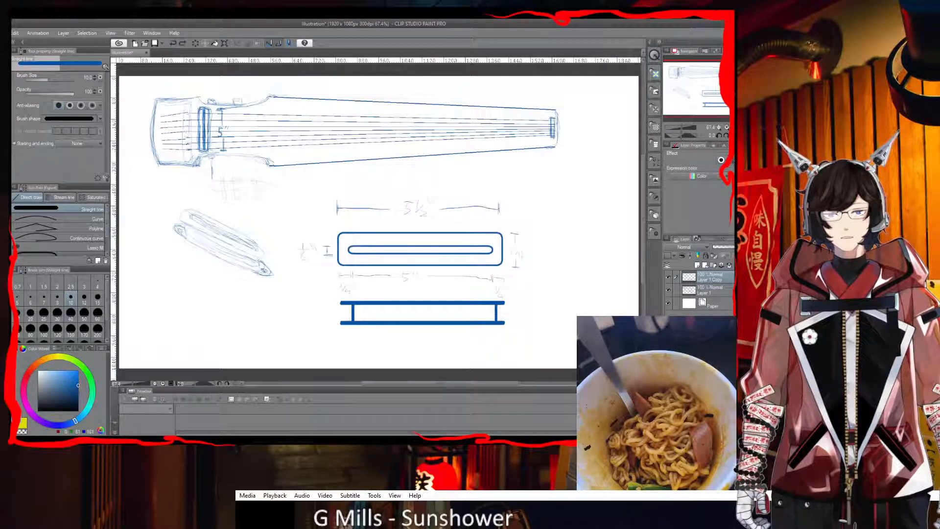
# - Handwrite thickness and height dimensions at both ends of the side view, trace a line along its upper bar, and add a steel note alongside
pyautogui.press('p')
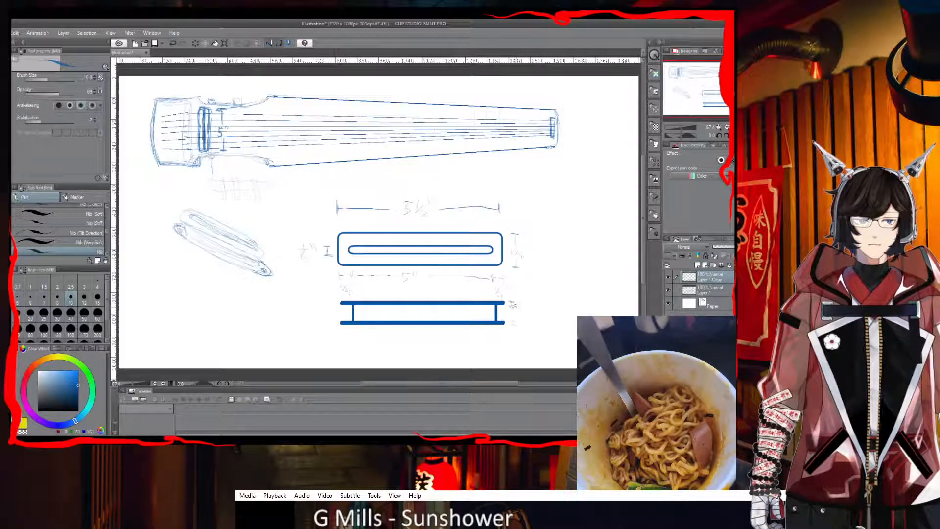
pyautogui.moveTo(517, 304)
pyautogui.mouseDown()
pyautogui.moveTo(520, 322)
pyautogui.moveTo(529, 313)
pyautogui.moveTo(536, 321)
pyautogui.moveTo(541, 308)
pyautogui.mouseUp()
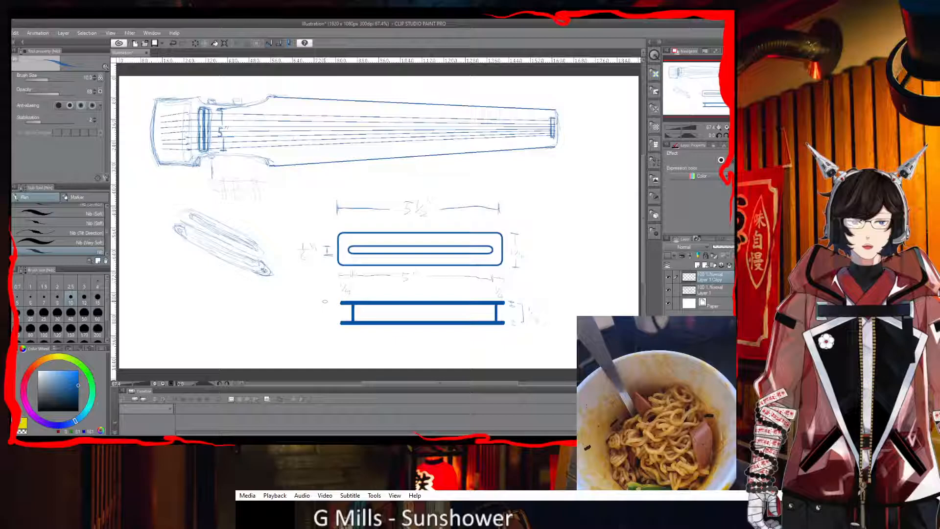
pyautogui.moveTo(322, 301); pyautogui.dragTo(324, 306)
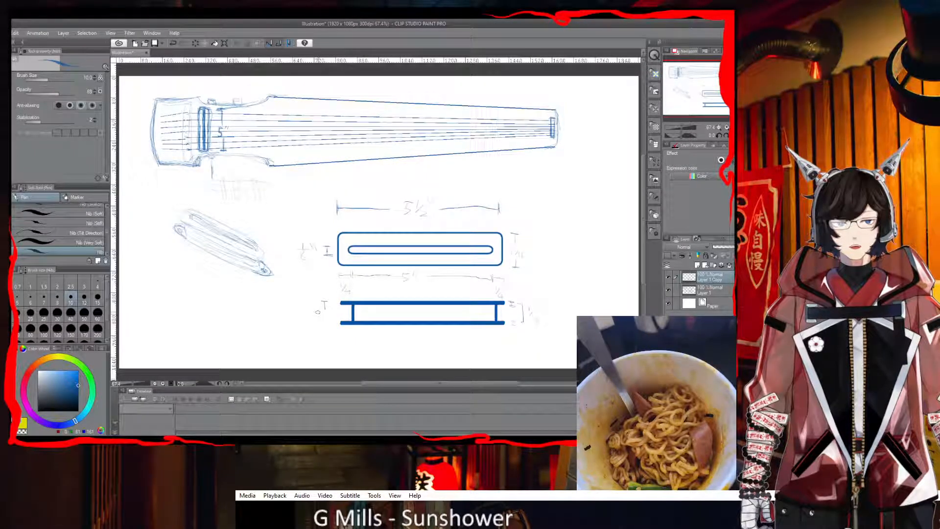
pyautogui.moveTo(320, 312); pyautogui.dragTo(329, 316)
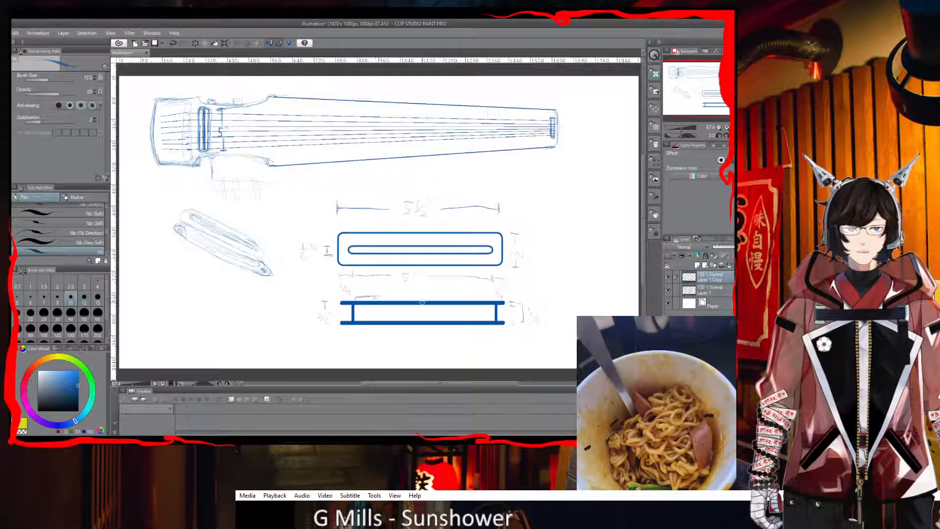
pyautogui.moveTo(376, 297); pyautogui.dragTo(496, 301)
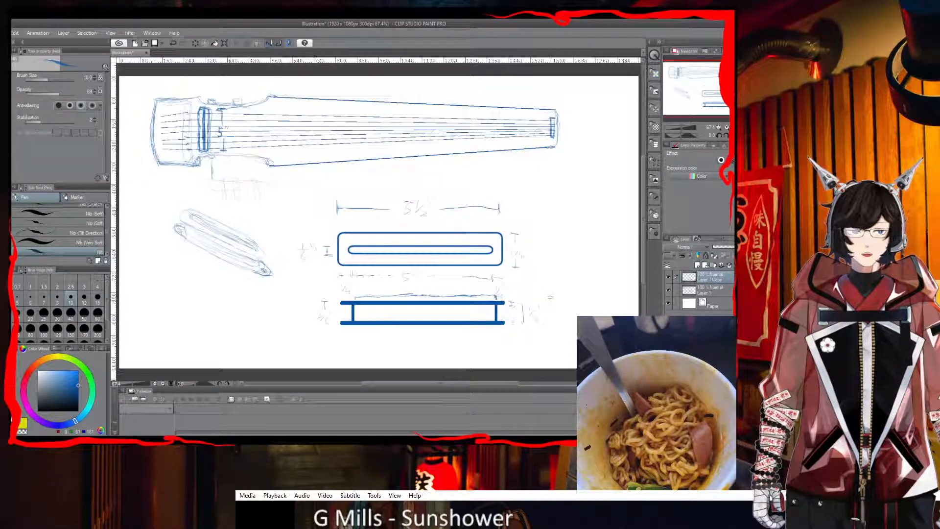
pyautogui.moveTo(548, 296)
pyautogui.mouseDown()
pyautogui.moveTo(557, 296)
pyautogui.moveTo(549, 314)
pyautogui.mouseUp()
pyautogui.moveTo(556, 309)
pyautogui.mouseDown()
pyautogui.moveTo(561, 322)
pyautogui.moveTo(604, 301)
pyautogui.mouseUp()
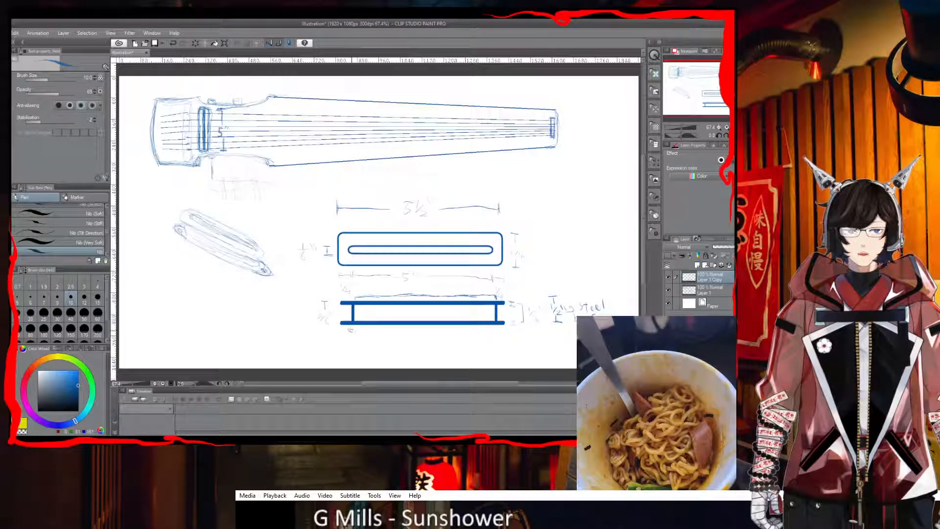
pyautogui.moveTo(353, 327); pyautogui.dragTo(418, 331)
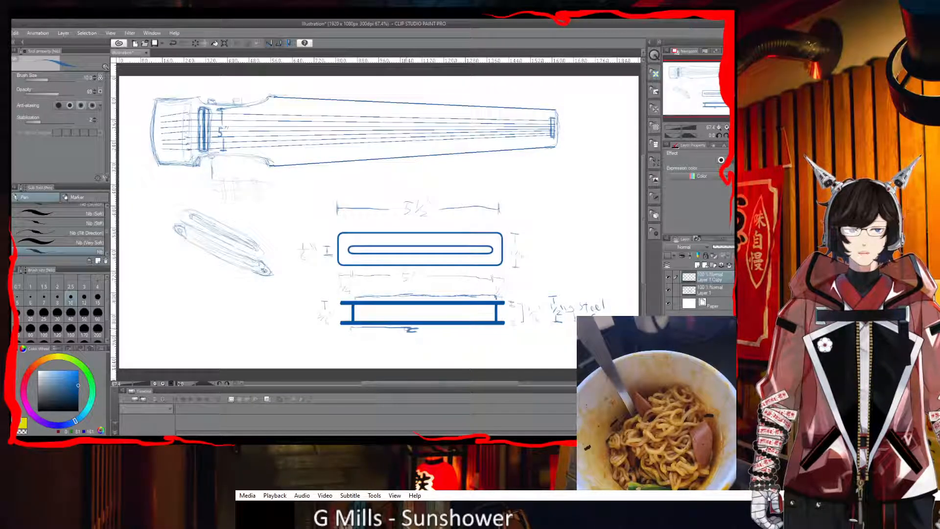
pyautogui.hotkey('ctrl', 'z')
pyautogui.hotkey('ctrl', 'z')
pyautogui.hotkey('ctrl', 'z')
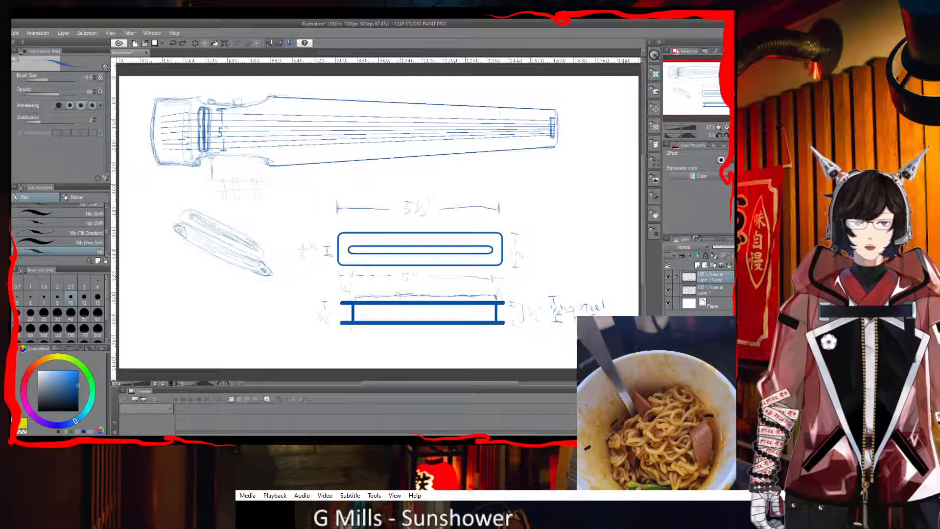
# - Draw a thick straight strip along the underside of the lower bar between the uprights and handwrite a note beside it with the pen
pyautogui.click(6, 232)
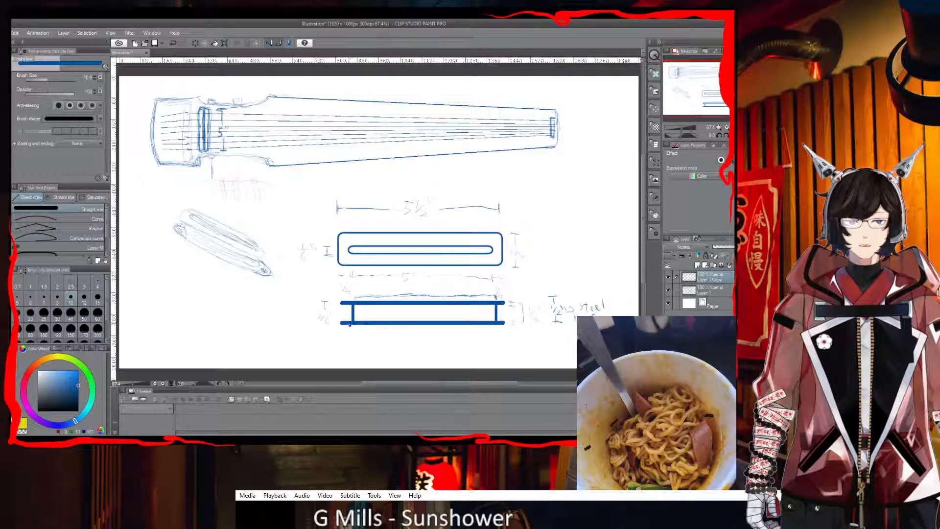
pyautogui.moveTo(349, 325); pyautogui.dragTo(497, 325)
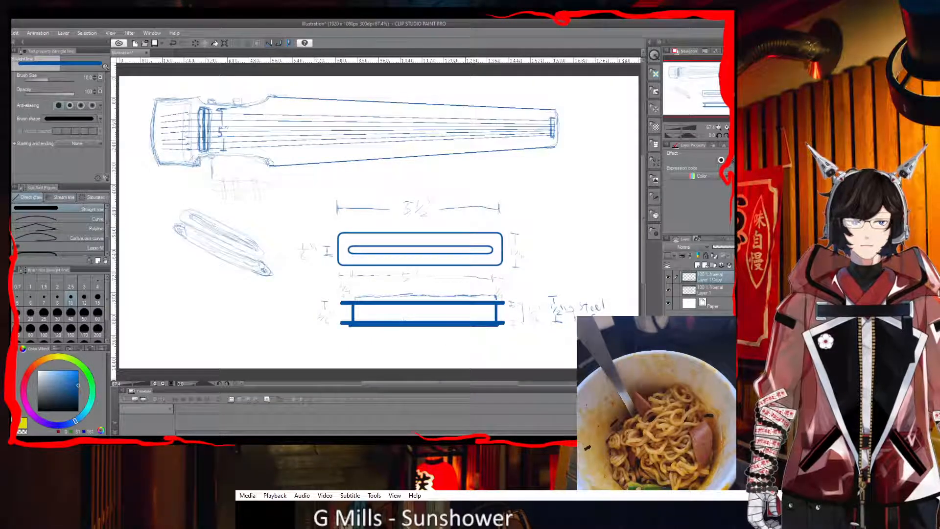
pyautogui.press('p')
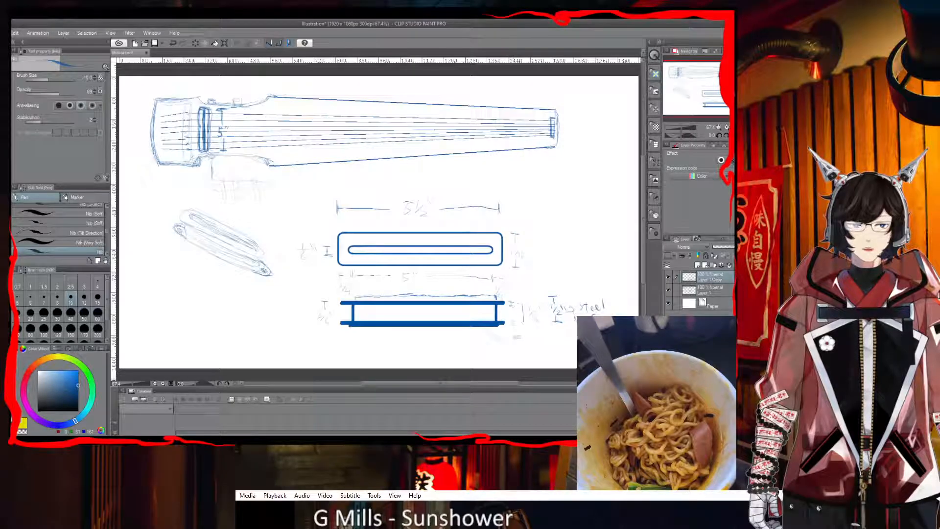
pyautogui.moveTo(540, 334); pyautogui.dragTo(571, 342)
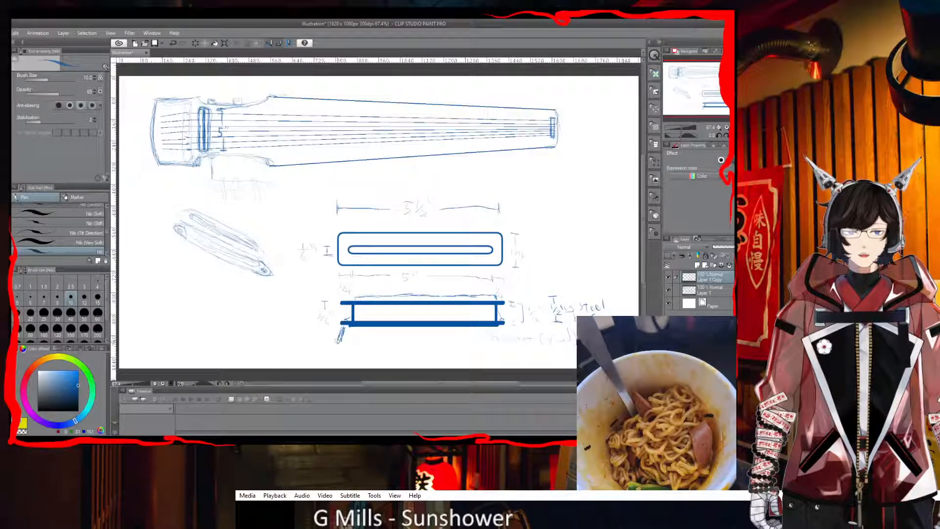
# - Sketch short slanted leads below both ends of the lower bar and fine lengthwise lines between the uprights with the pen
pyautogui.moveTo(337, 345); pyautogui.dragTo(342, 330)
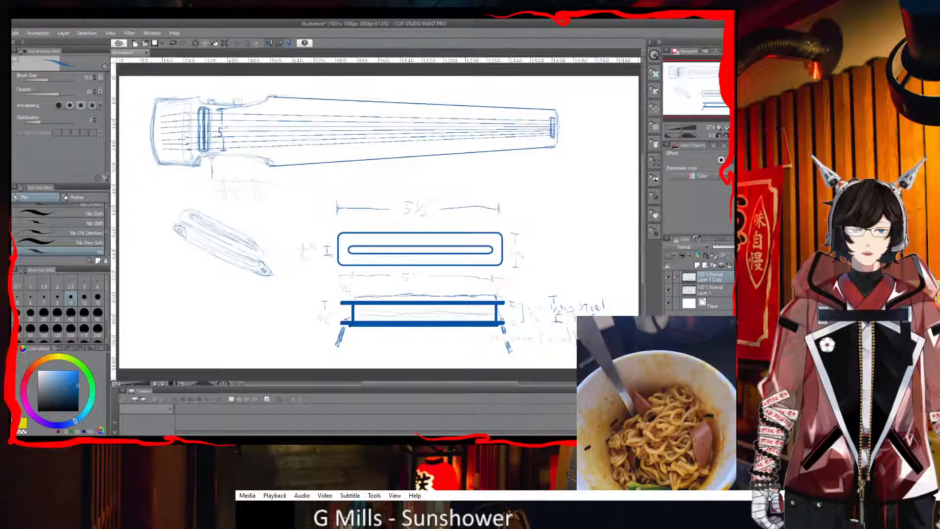
pyautogui.moveTo(367, 318); pyautogui.dragTo(498, 319)
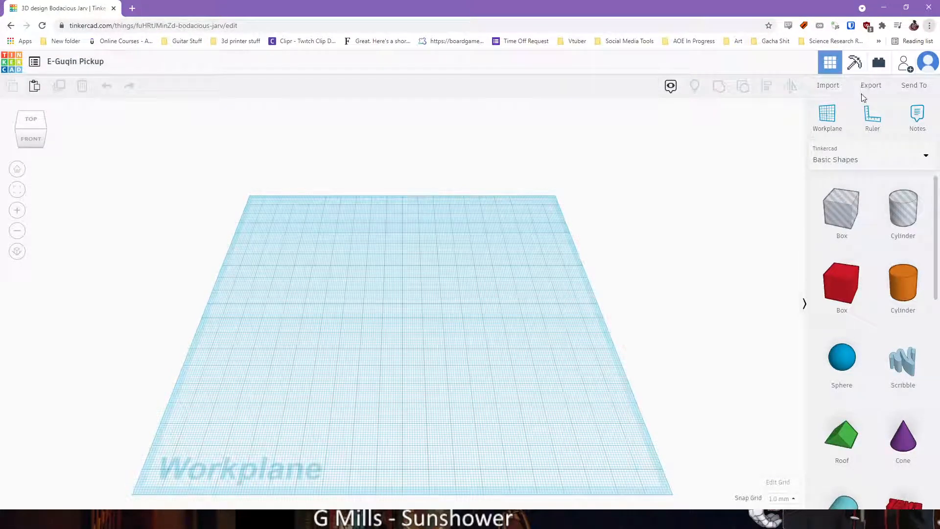
# - Switch to the E-Guqin Pickup design in Tinkercad, close the browser's downloads page and hide the bookmarks bar
pyautogui.hotkey('ctrl', 'j')
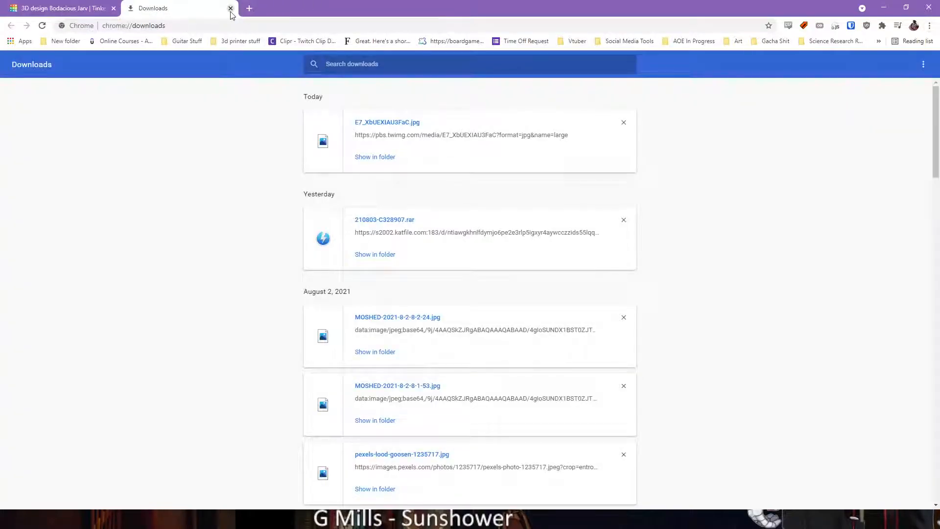
pyautogui.click(231, 8)
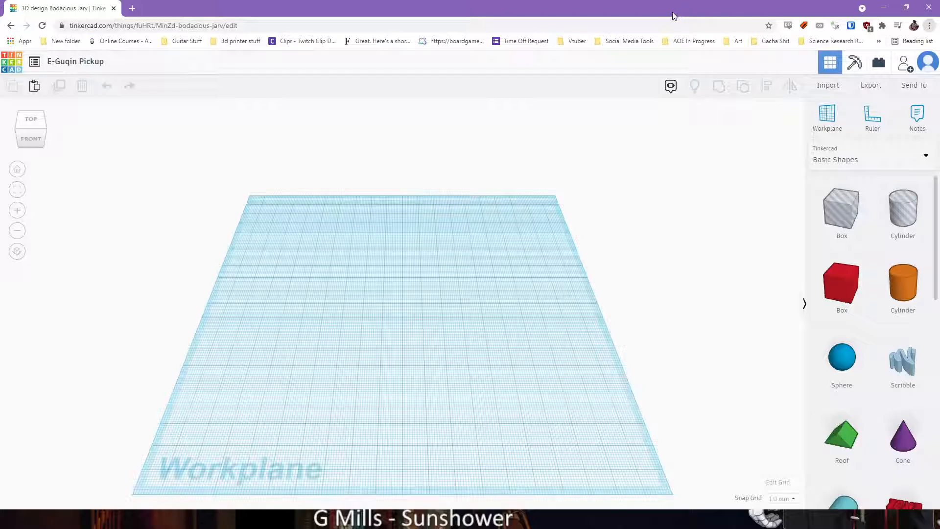
pyautogui.hotkey('ctrl', 'shift', 'b')
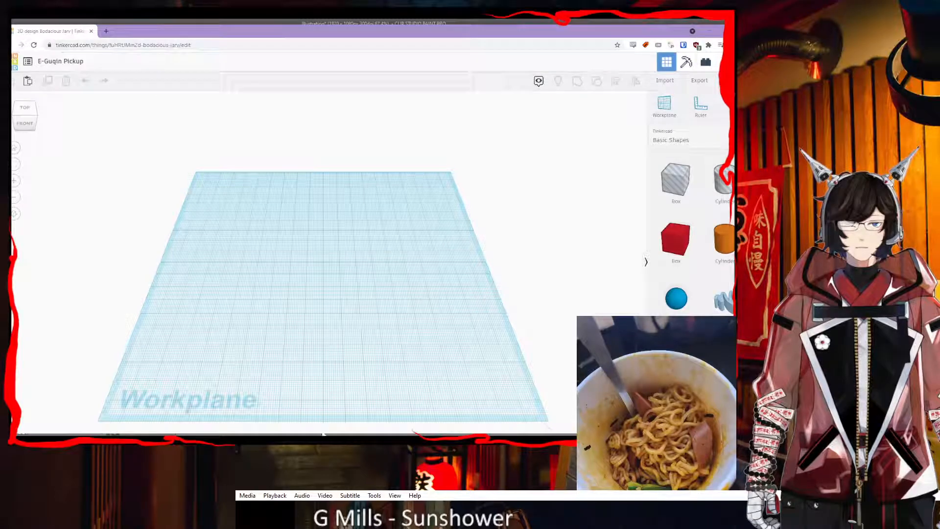
# - Look through the Basic Shapes library for shapes suited to modelling the pickup
pyautogui.scroll(-1, 705, 267)
pyautogui.scroll(-5, 709, 264)
pyautogui.scroll(-3, 709, 263)
pyautogui.scroll(5, 709, 263)
pyautogui.scroll(-6, 708, 264)
pyautogui.scroll(1, 709, 263)
pyautogui.scroll(5, 708, 264)
pyautogui.scroll(3, 690, 235)
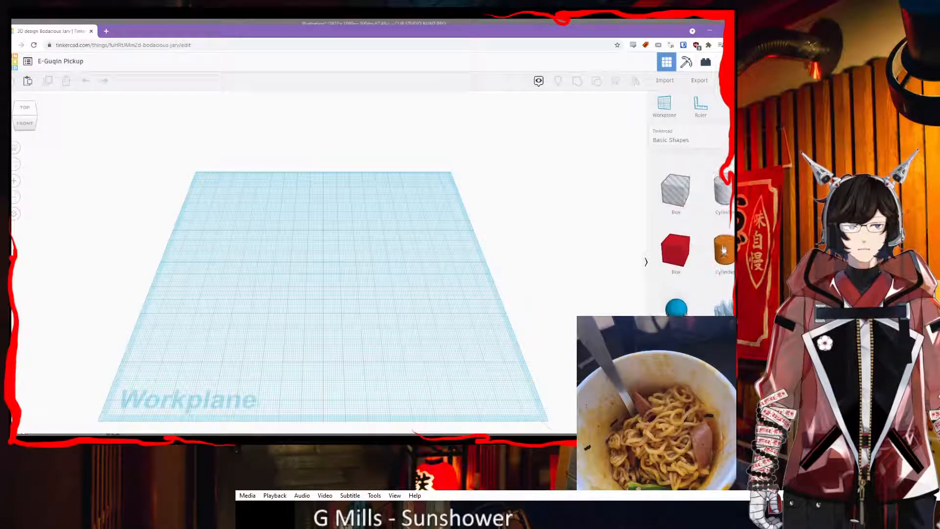
# - Browse the Basic Shapes, OMSI hangout space and Making at home collections for a shape suited to the pickup body
pyautogui.scroll(-1, 720, 252)
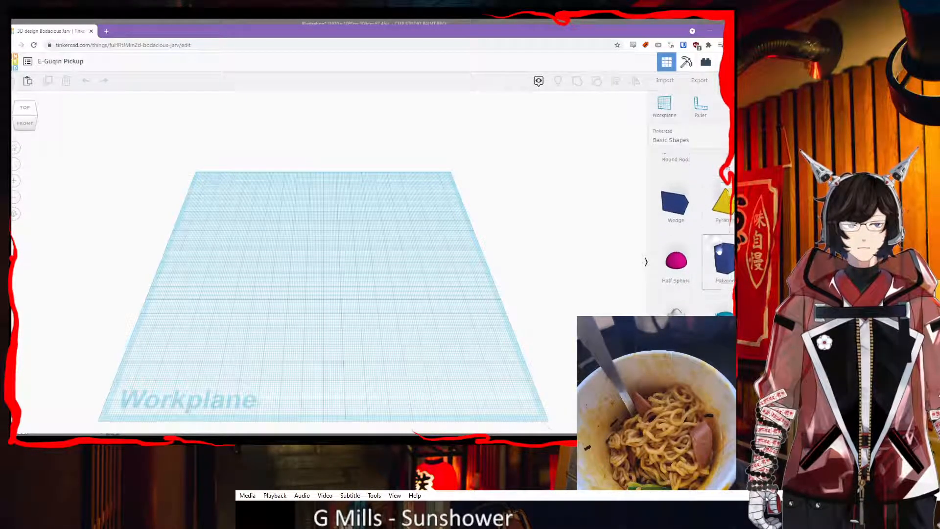
pyautogui.scroll(-2, 719, 249)
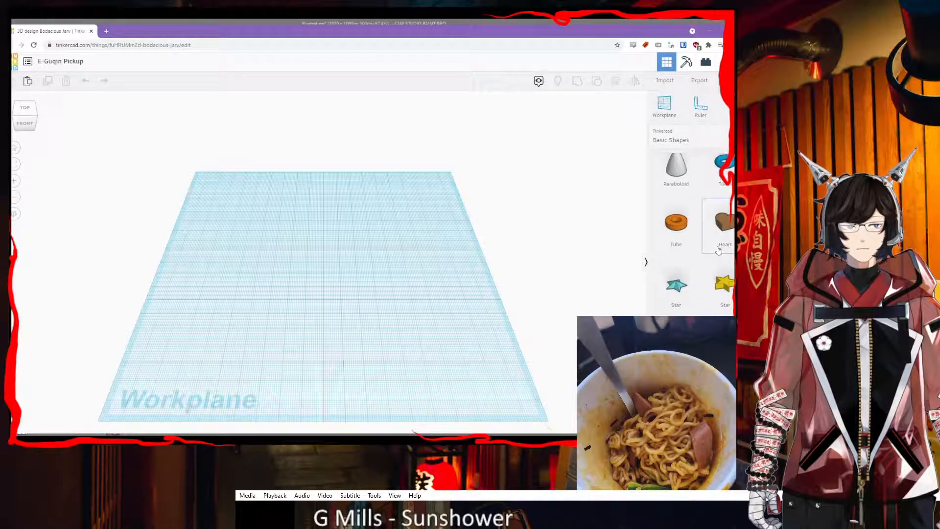
pyautogui.scroll(5, 717, 249)
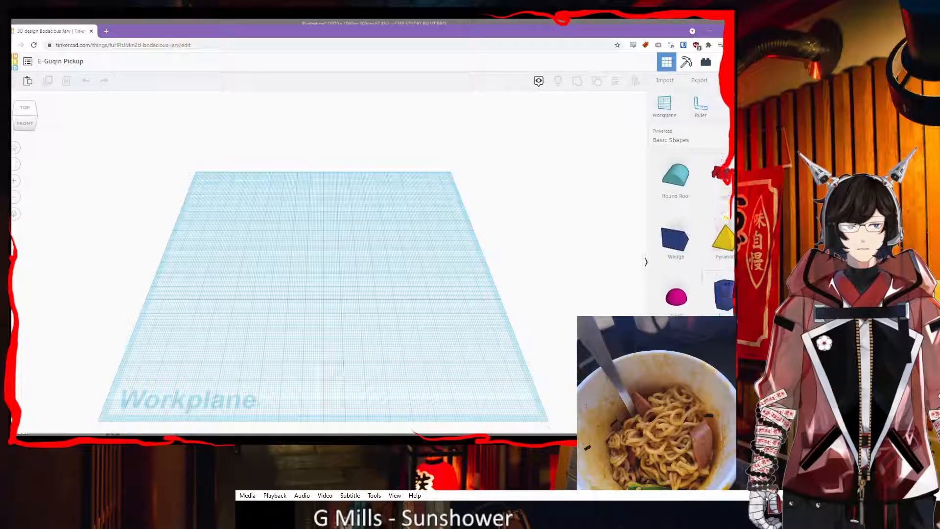
pyautogui.click(703, 144)
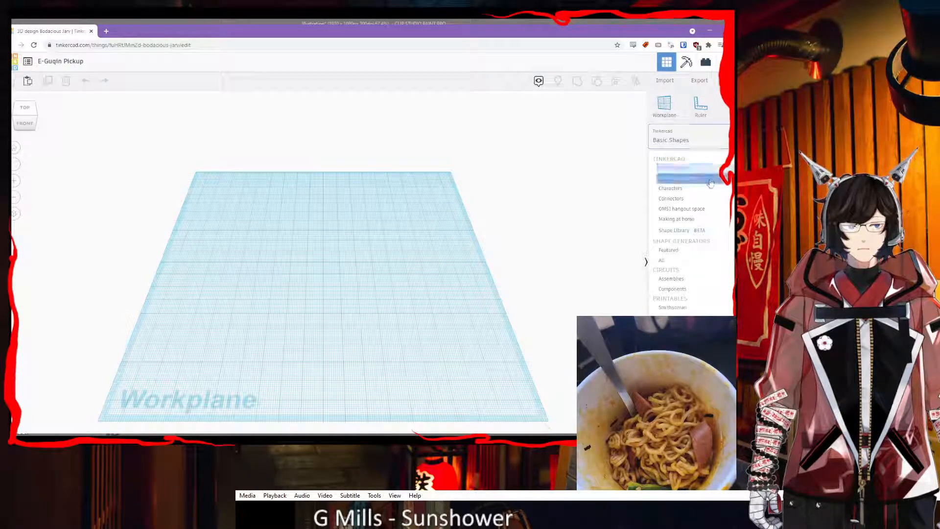
pyautogui.click(710, 210)
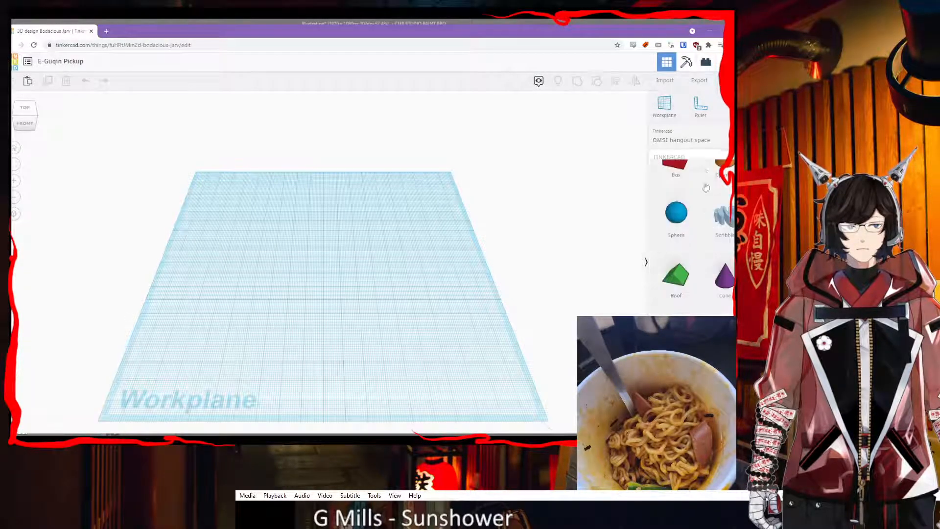
pyautogui.click(700, 144)
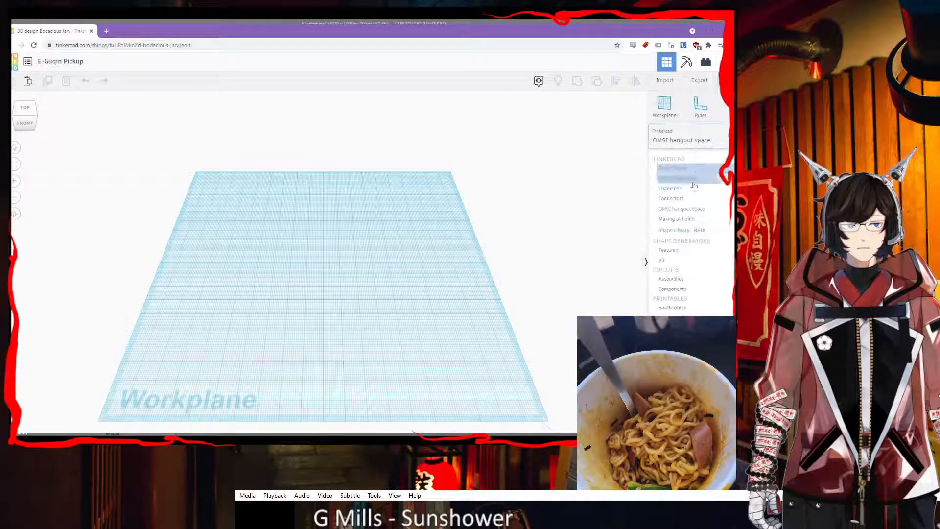
pyautogui.click(689, 218)
pyautogui.scroll(-5, 700, 213)
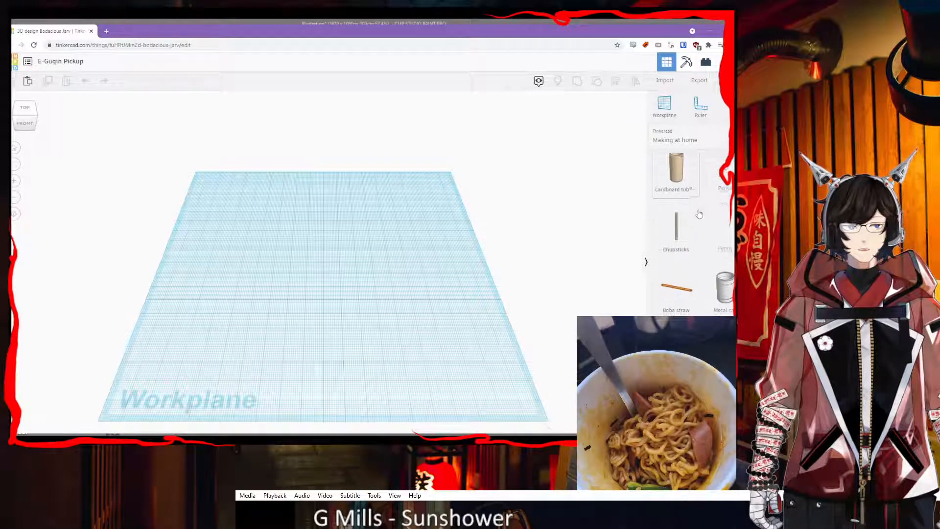
pyautogui.scroll(-3, 697, 213)
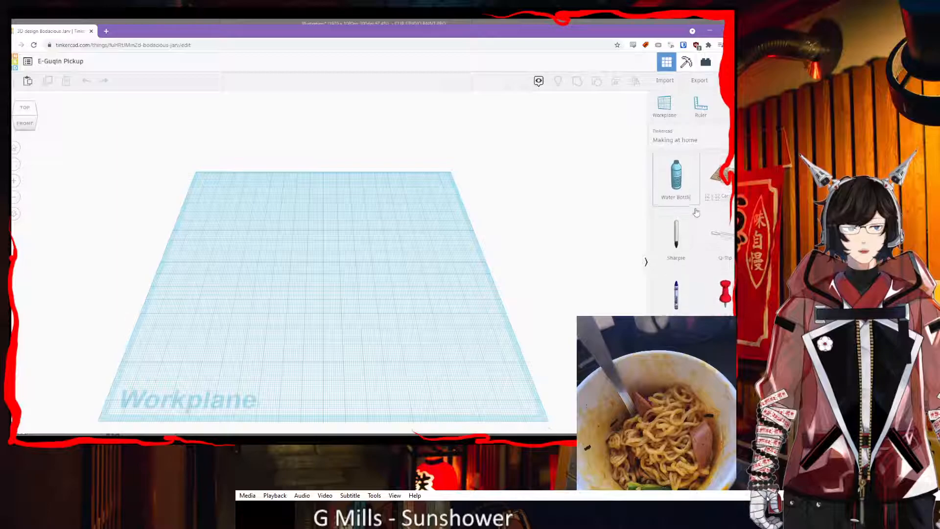
pyautogui.click(694, 141)
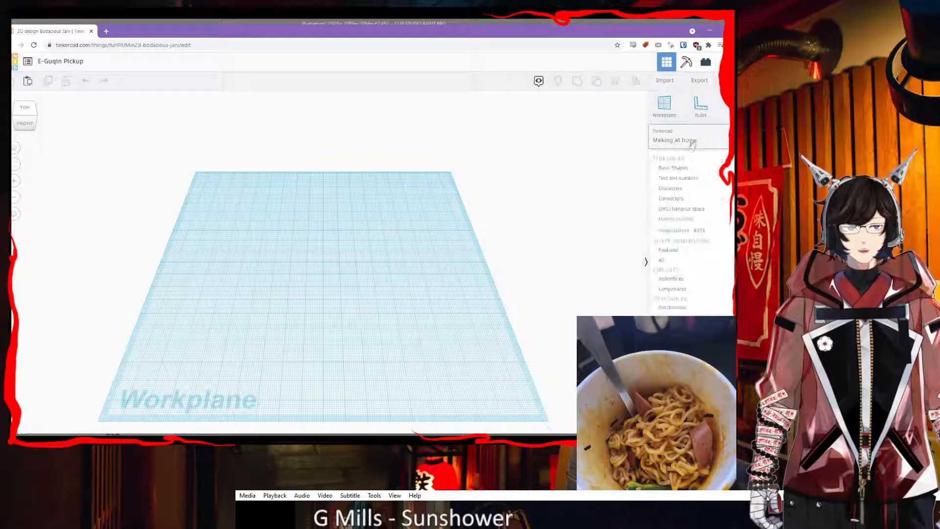
# - Place a SoftBox from the Featured shape generators near the middle of the workplane and select it
pyautogui.click(696, 251)
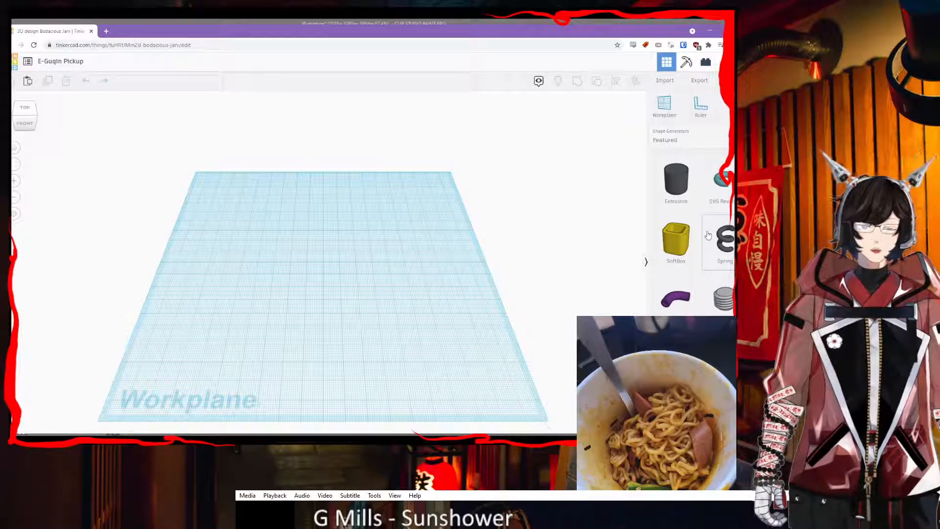
pyautogui.scroll(-2, 708, 236)
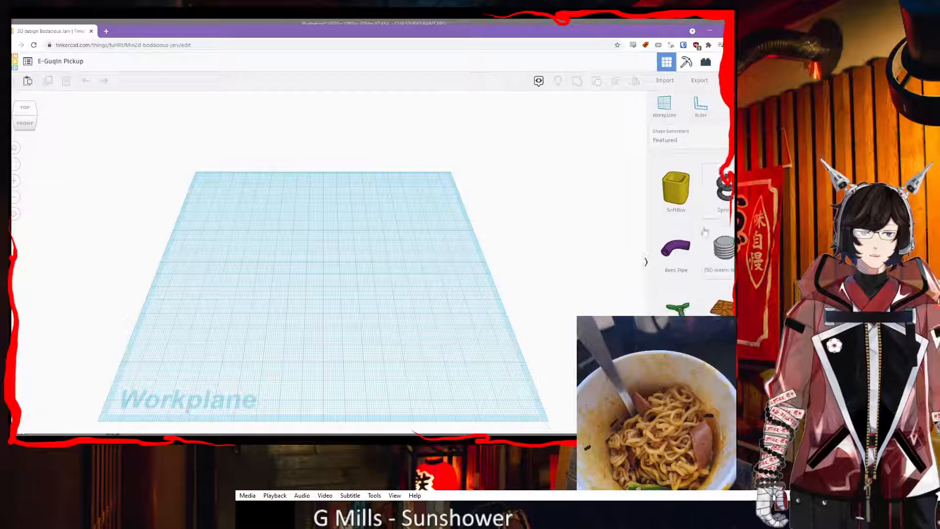
pyautogui.moveTo(672, 206); pyautogui.dragTo(319, 250)
pyautogui.moveTo(303, 275); pyautogui.dragTo(375, 310, button='right')
pyautogui.click(316, 266)
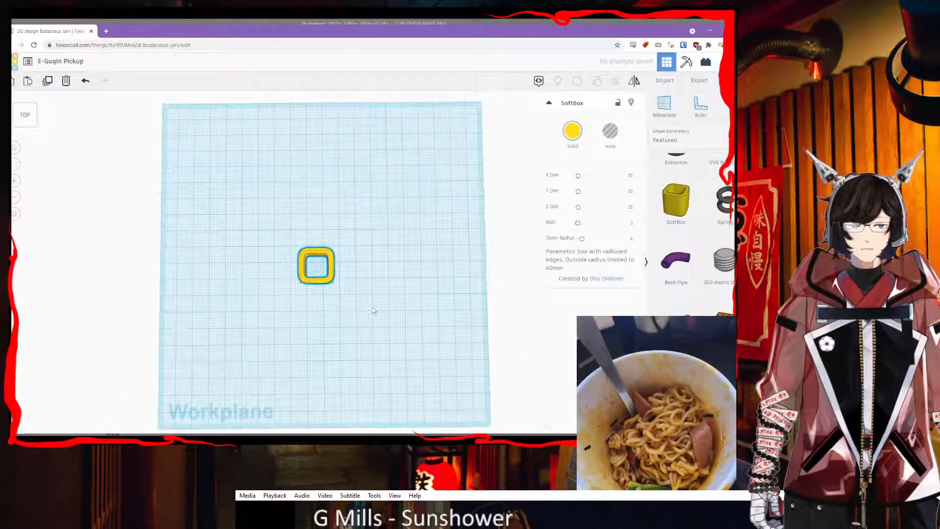
# - Place a solid Box from Basic Shapes directly over the SoftBox
pyautogui.click(687, 138)
pyautogui.click(680, 168)
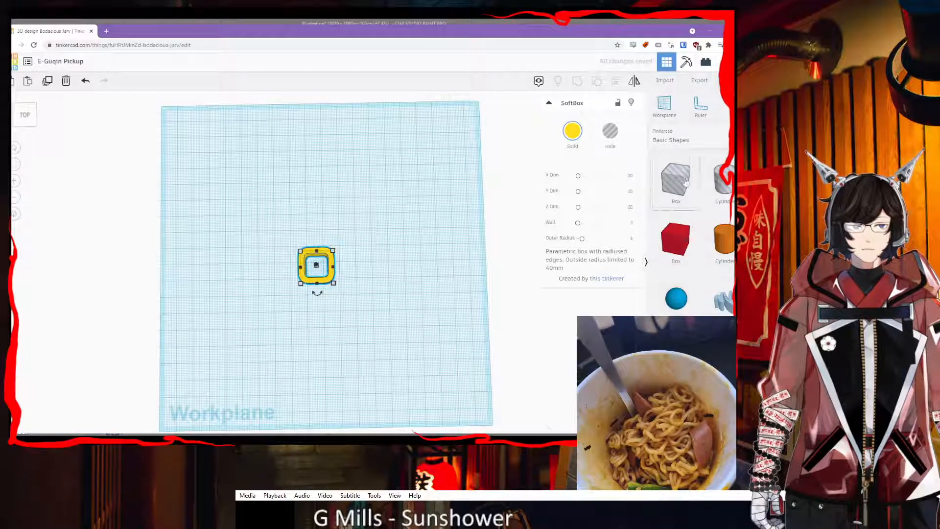
pyautogui.click(676, 240)
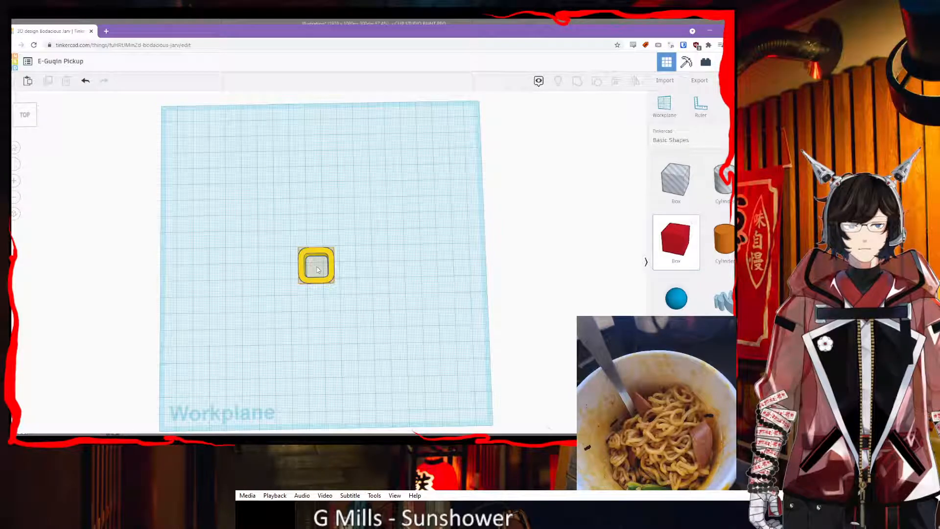
pyautogui.click(317, 268)
pyautogui.moveTo(378, 300); pyautogui.dragTo(369, 245, button='right')
# - Shrink the solid box to 17 by 17 mm from one corner, and pull in the opposite corner to fit inside the SoftBox's outline
pyautogui.scroll(5, 367, 245)
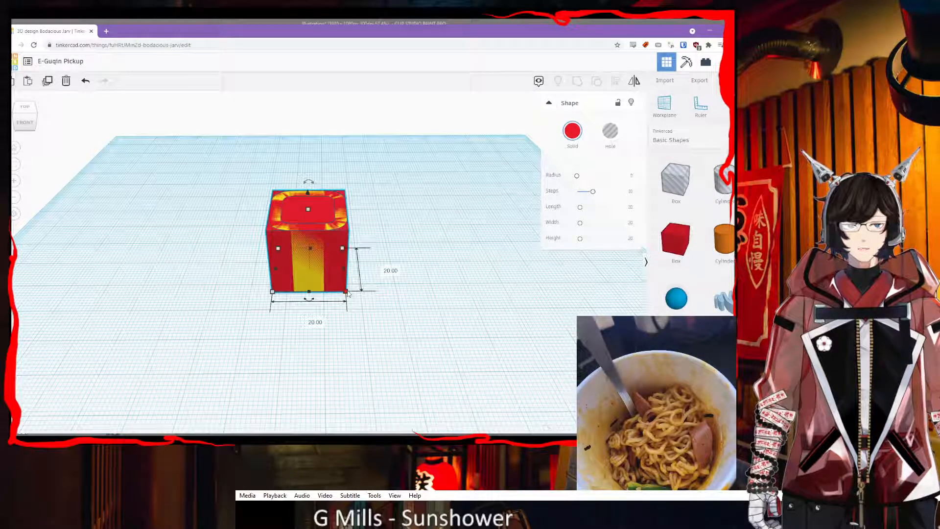
pyautogui.moveTo(346, 292); pyautogui.dragTo(338, 287)
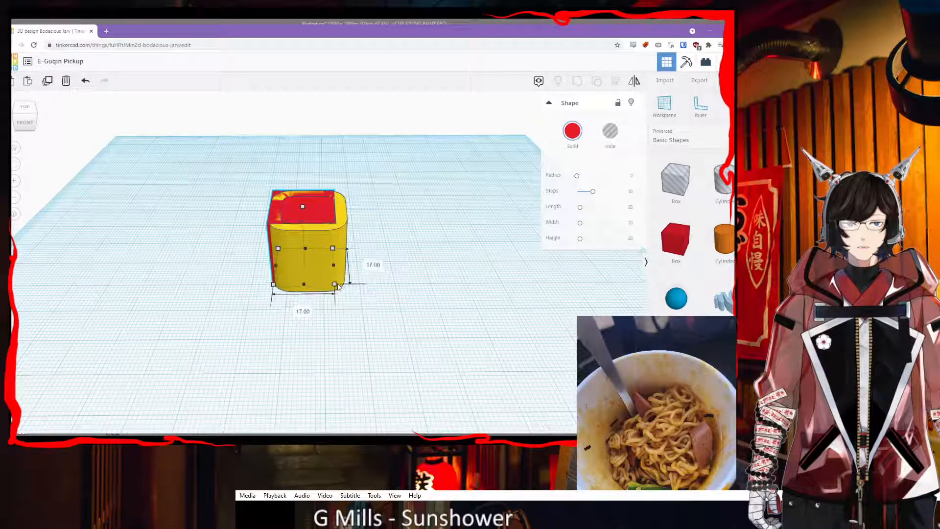
pyautogui.moveTo(383, 231); pyautogui.dragTo(383, 282, button='right')
pyautogui.moveTo(277, 238); pyautogui.dragTo(289, 249)
pyautogui.moveTo(397, 262)
pyautogui.mouseDown(button='right')
pyautogui.moveTo(400, 185)
pyautogui.moveTo(390, 251)
pyautogui.mouseUp(button='right')
# - Group the SoftBox and the inner box into one solid shape and select the result
pyautogui.moveTo(401, 153); pyautogui.dragTo(246, 306)
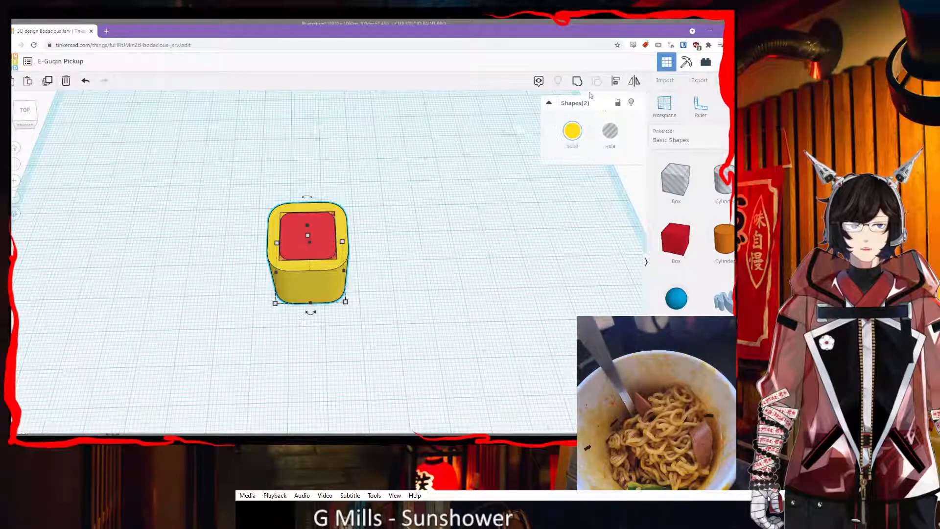
pyautogui.click(579, 82)
pyautogui.click(421, 270)
pyautogui.moveTo(421, 269); pyautogui.dragTo(381, 279, button='right')
pyautogui.click(326, 266)
pyautogui.moveTo(326, 266); pyautogui.dragTo(311, 208, button='right')
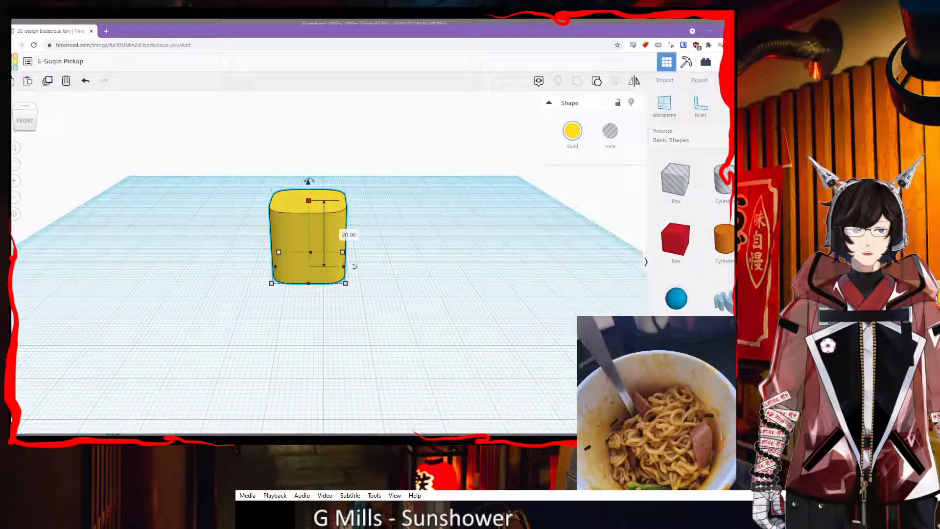
# - Change the workplane grid units to inches and update the grid, keeping the default preset
pyautogui.click(624, 411)
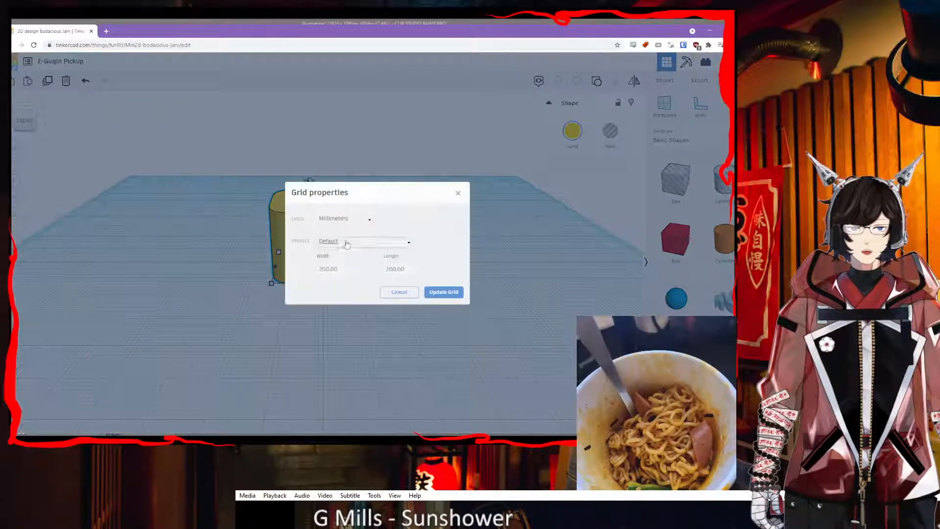
pyautogui.click(344, 218)
pyautogui.click(332, 244)
pyautogui.click(443, 292)
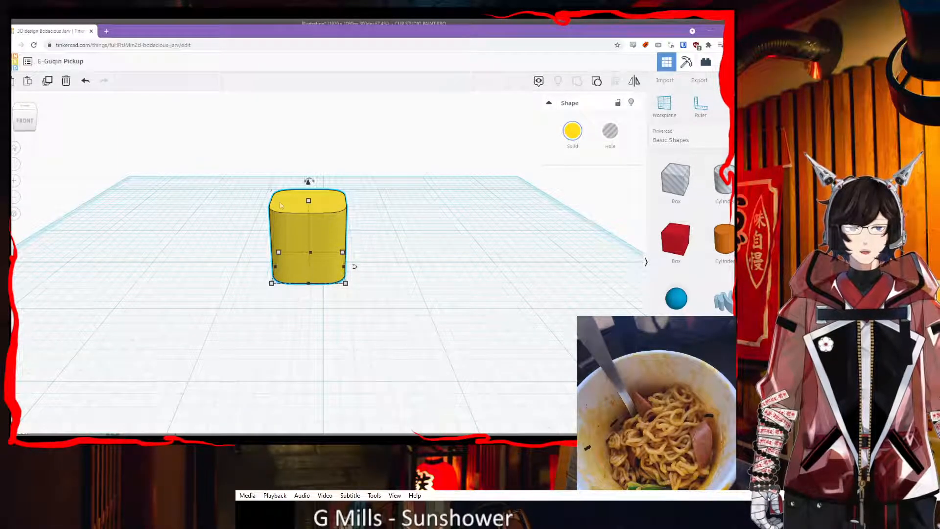
# - Look up the decimal values of 3/8 and 1/16 in a new browser tab
pyautogui.click(106, 31)
pyautogui.write('3/8')
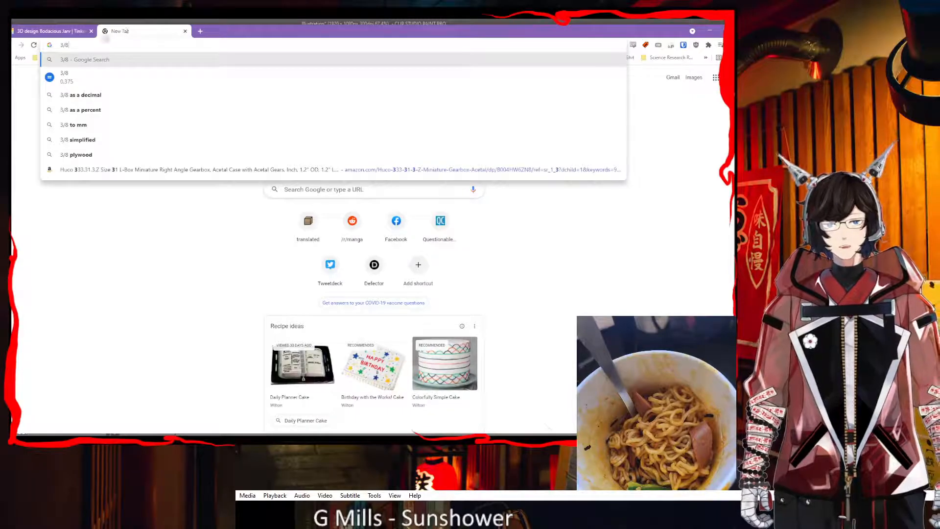
pyautogui.click(47, 31)
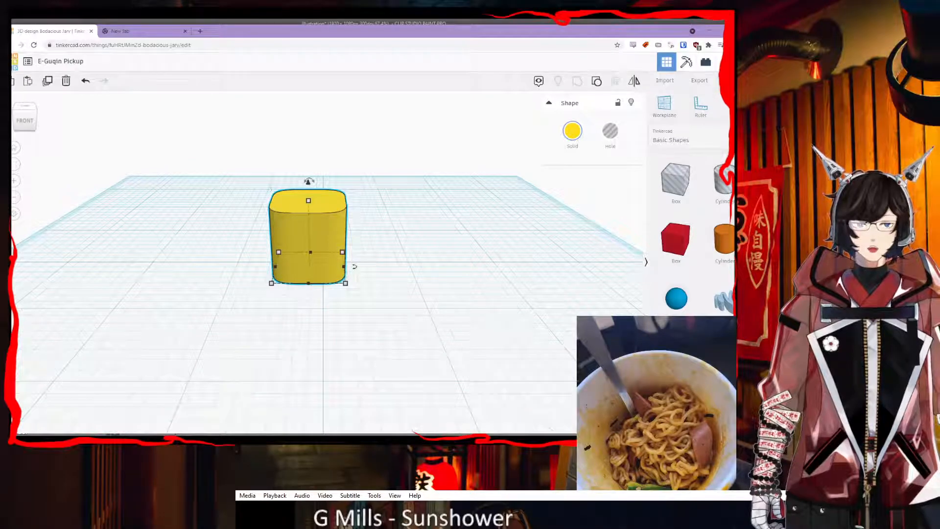
pyautogui.click(122, 31)
pyautogui.write('3/8')
pyautogui.press('BackSpace')
pyautogui.press('BackSpace')
pyautogui.press('BackSpace')
pyautogui.write('1')
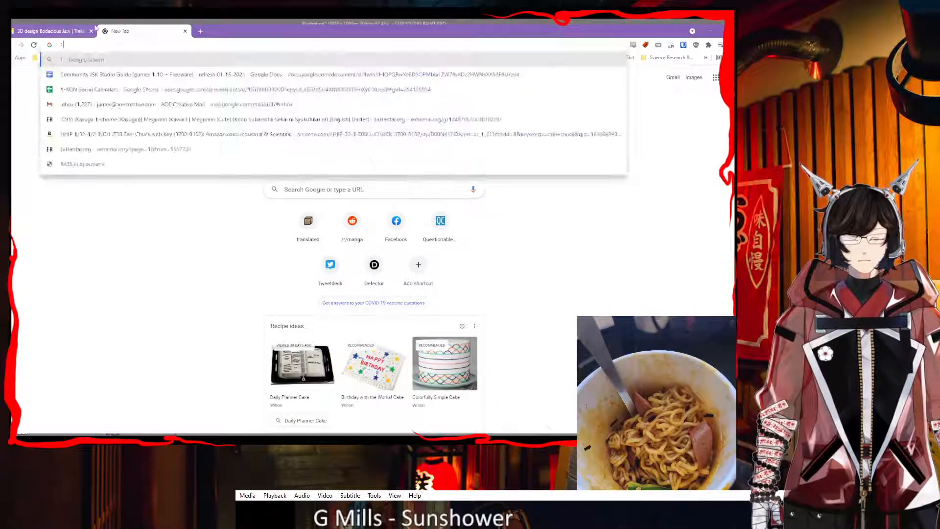
pyautogui.write('/16')
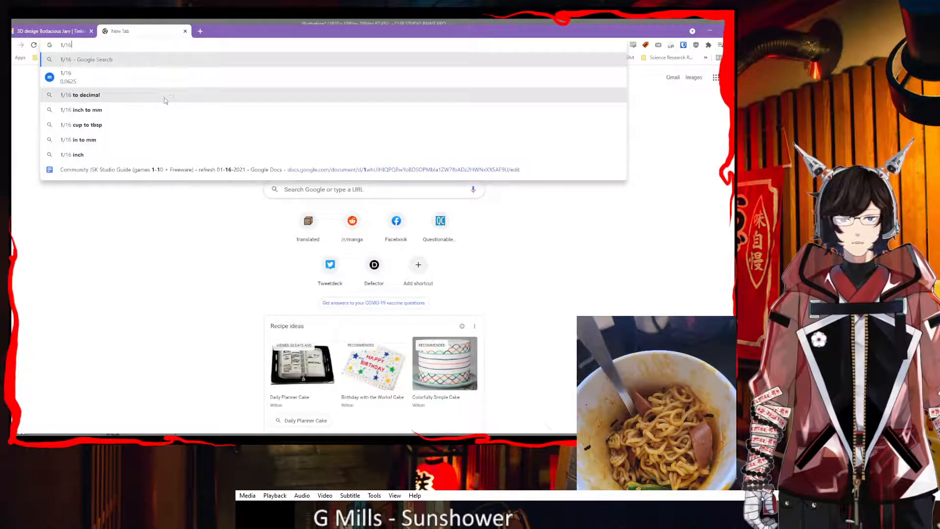
# - Return to the E-Guqin Pickup design and set the grouped shape's height to 0.063 in
pyautogui.click(52, 30)
pyautogui.click(314, 201)
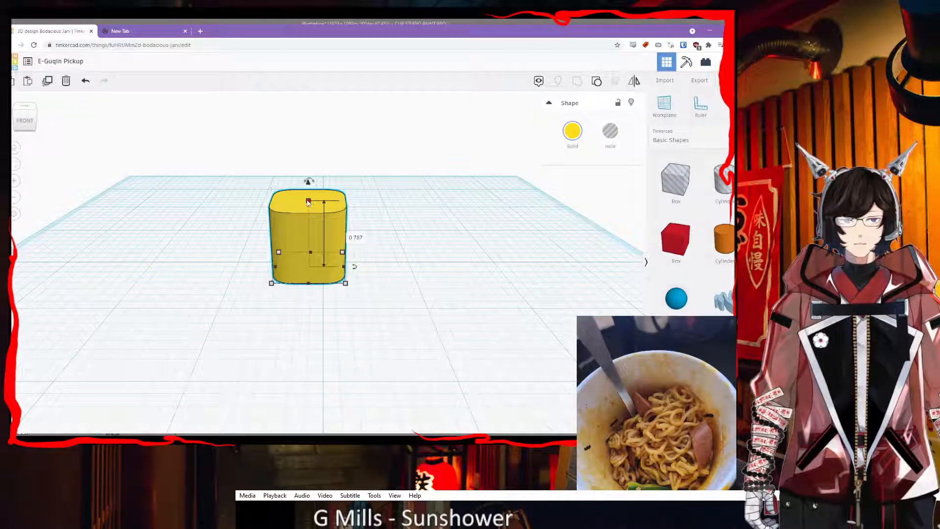
pyautogui.write('0.063')
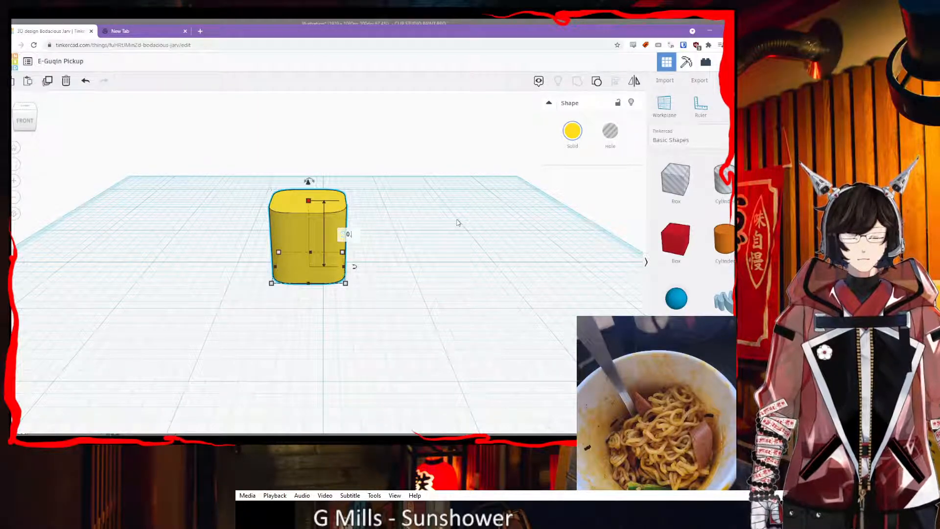
pyautogui.press('Return')
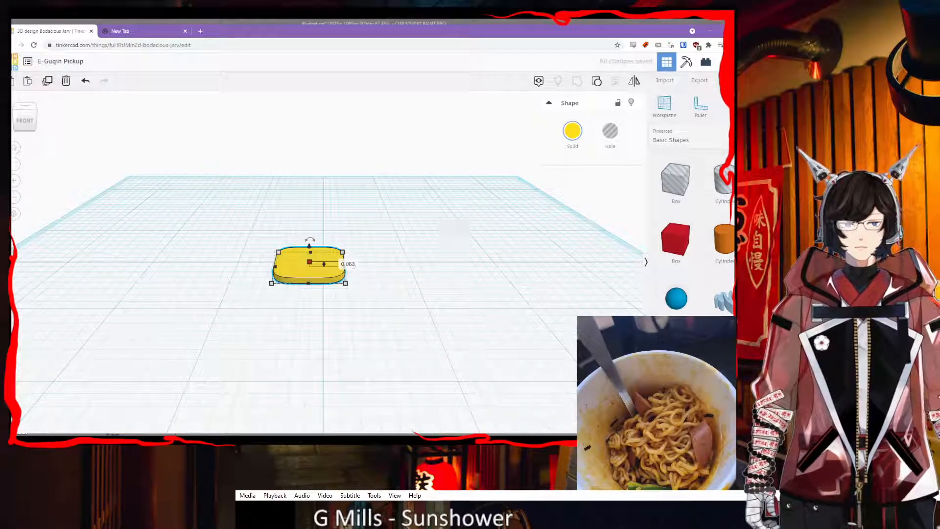
# - Set the flat shape's length to 5 in and move it to the middle of the workplane
pyautogui.click(427, 256)
pyautogui.moveTo(414, 257); pyautogui.dragTo(405, 297, button='right')
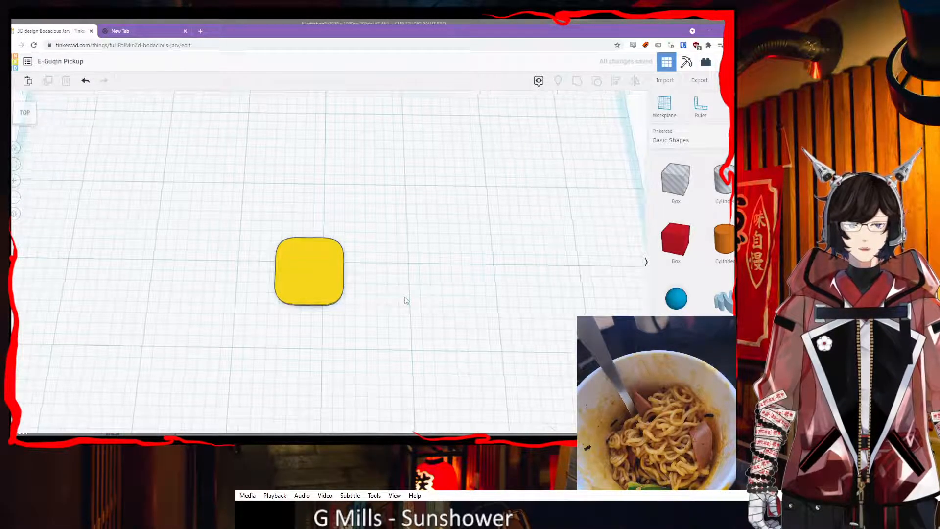
pyautogui.click(325, 291)
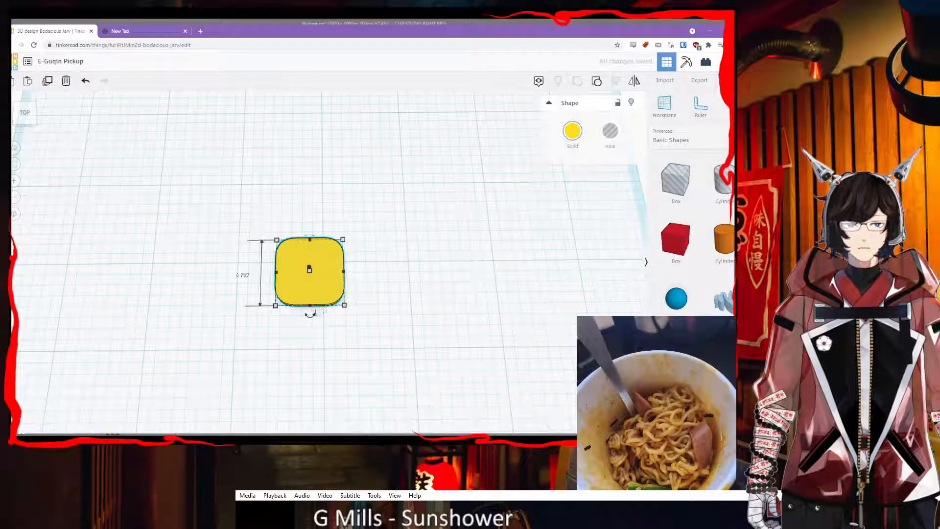
pyautogui.click(344, 305)
pyautogui.click(310, 343)
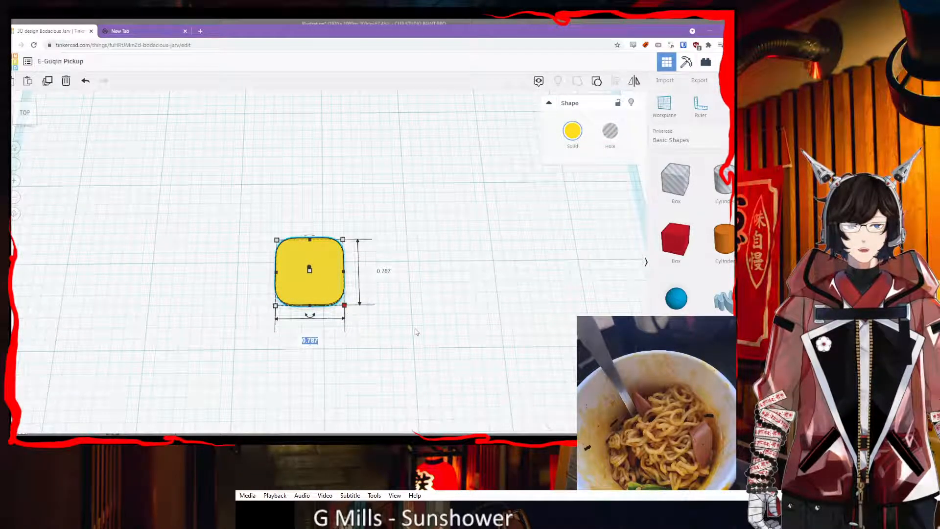
pyautogui.write('5')
pyautogui.press('Return')
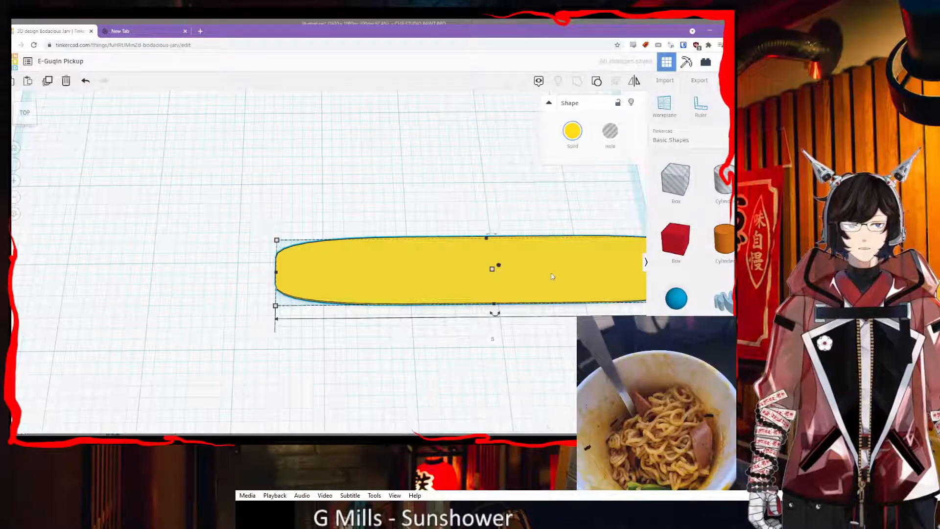
pyautogui.moveTo(550, 278); pyautogui.dragTo(404, 270)
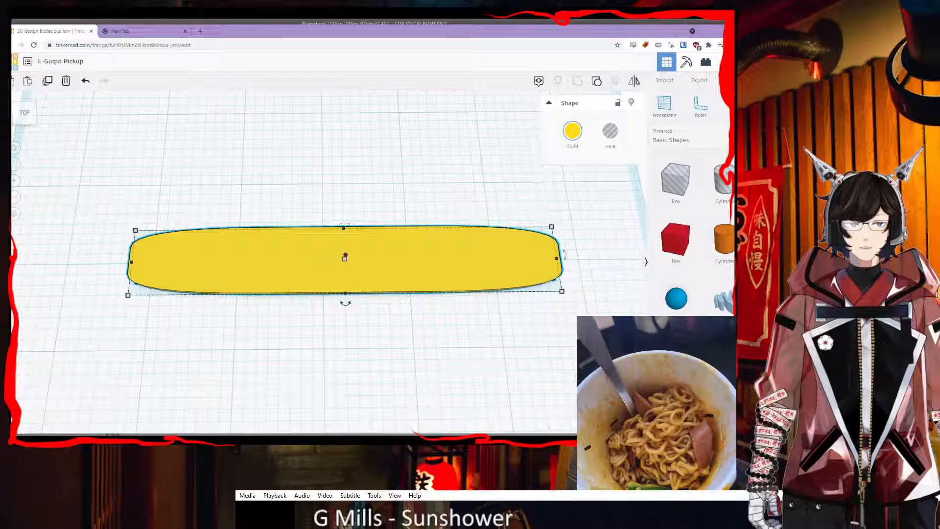
# - Search for the decimal value of 11/16 in the other browser tab
pyautogui.click(157, 32)
pyautogui.doubleClick(157, 44)
pyautogui.click(60, 45)
pyautogui.write('11/16')
pyautogui.press('Return')
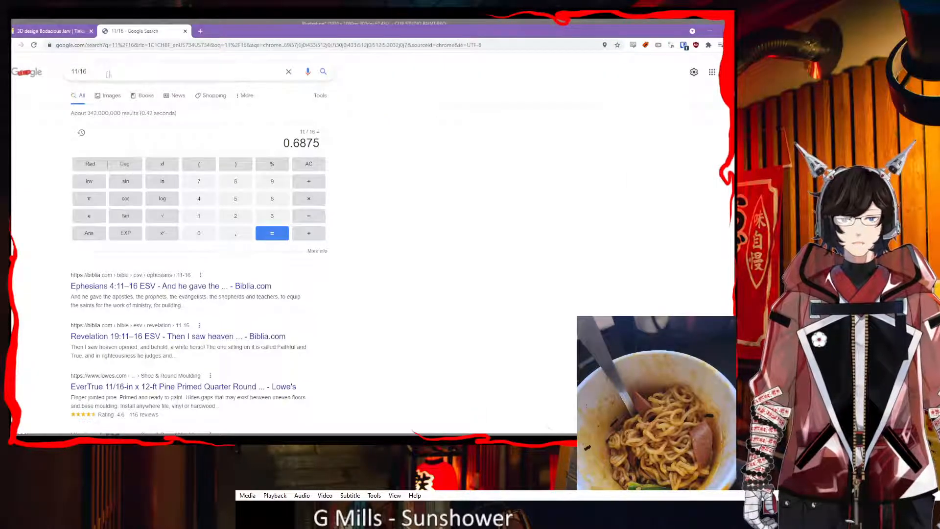
# - Return to the Tinkercad design and set the long shape's width to the decimal equivalent of 11/16 inch
pyautogui.click(63, 31)
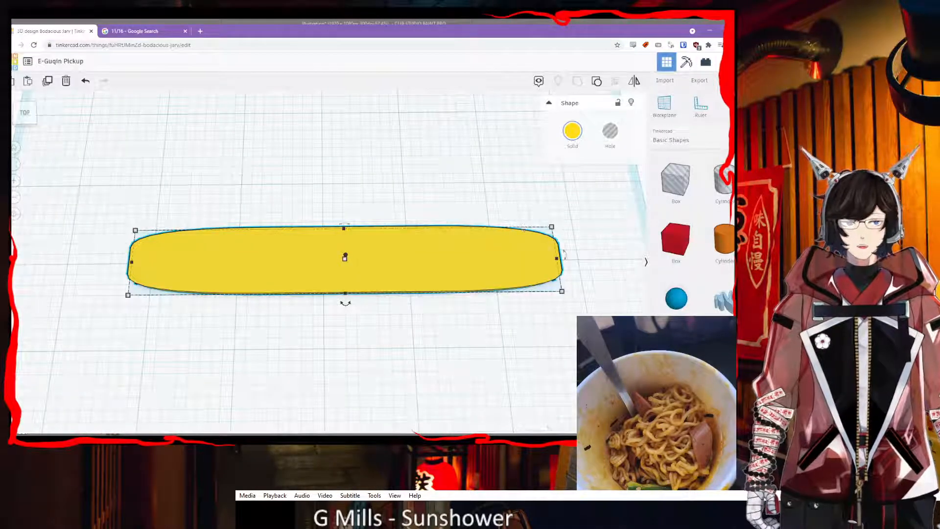
pyautogui.click(597, 257)
pyautogui.write('0')
pyautogui.write('.63')
pyautogui.press('Return')
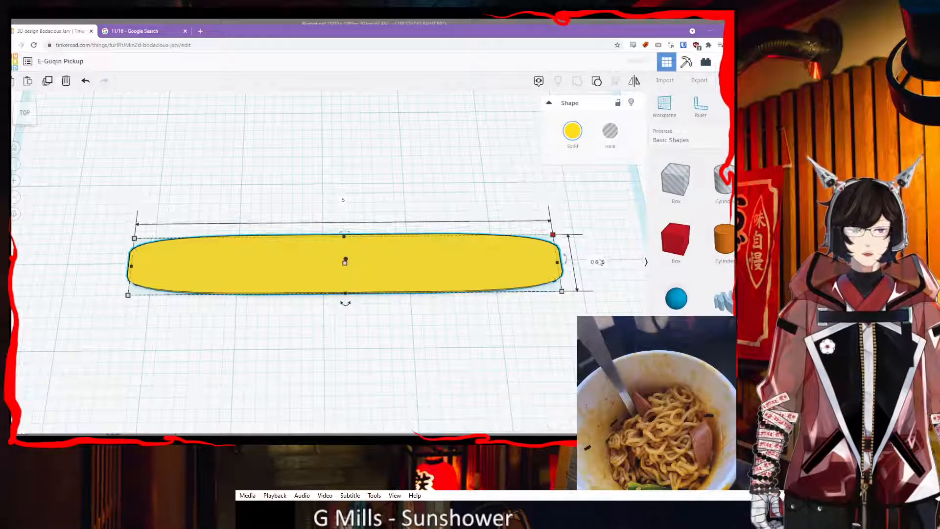
# - Undo the long plate's resizing back to the original rounded block
pyautogui.click(413, 179)
pyautogui.moveTo(412, 179); pyautogui.dragTo(450, 205, button='right')
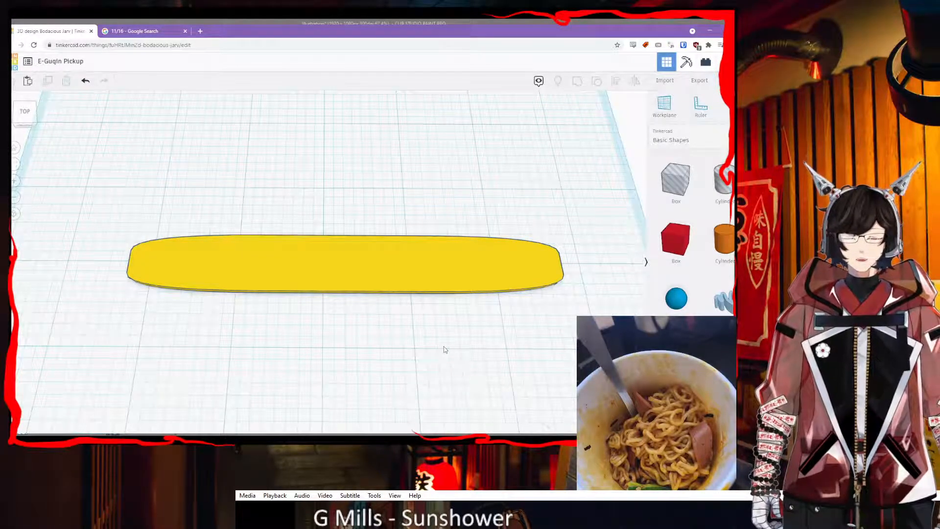
pyautogui.hotkey('ctrl', 'z')
pyautogui.hotkey('ctrl', 'z')
pyautogui.hotkey('ctrl', 'z')
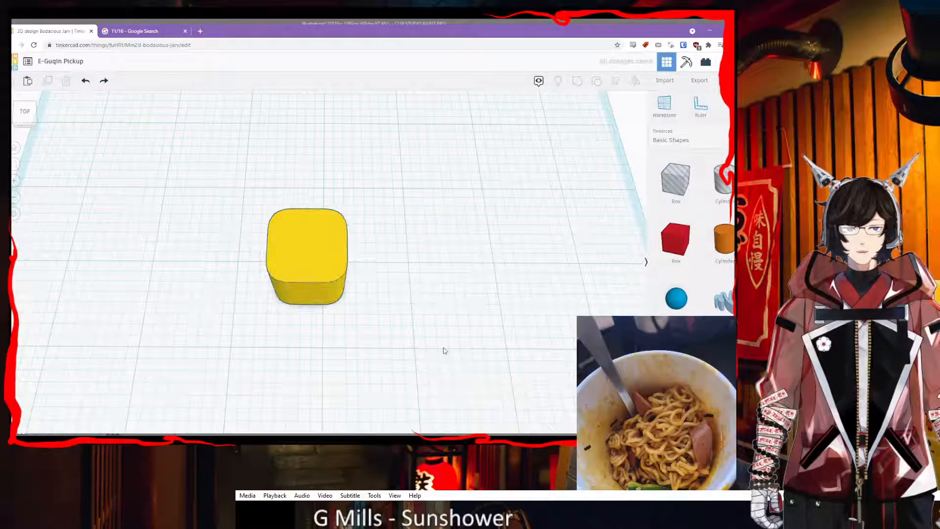
pyautogui.moveTo(427, 319); pyautogui.dragTo(416, 271, button='right')
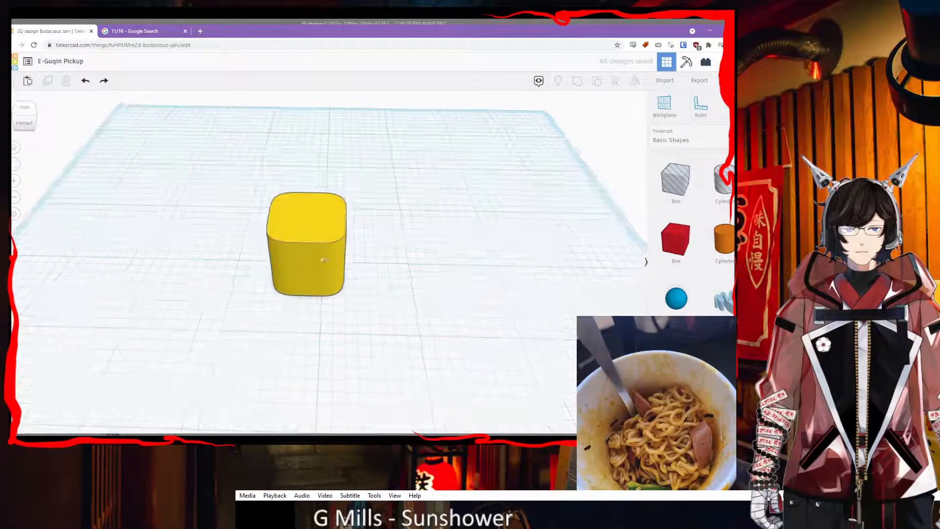
# - Duplicate the rounded block twice and move both copies behind the original
pyautogui.click(319, 257)
pyautogui.hotkey('ctrl', 'd')
pyautogui.hotkey('ctrl', 'd')
pyautogui.click(463, 285)
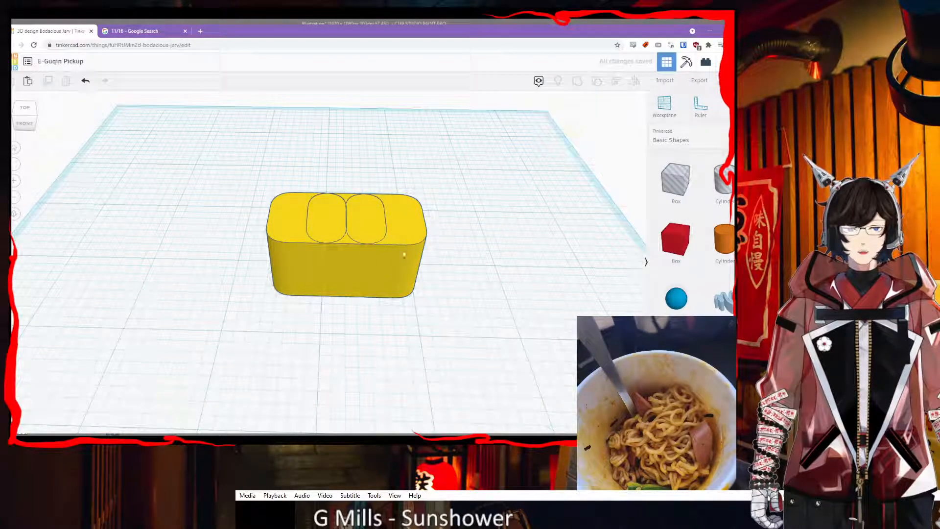
pyautogui.moveTo(398, 261); pyautogui.dragTo(437, 153)
pyautogui.moveTo(363, 258); pyautogui.dragTo(321, 178)
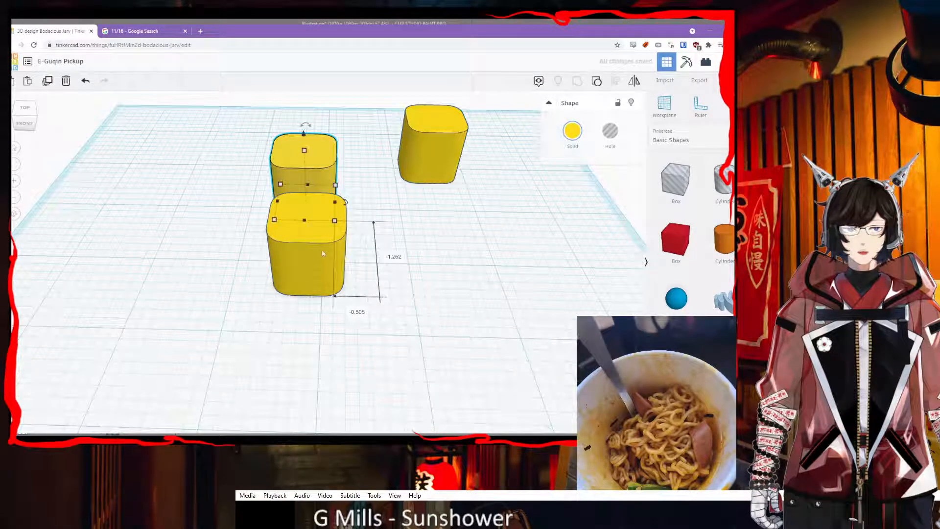
# - Arrange the three rounded blocks in a row, one behind another, along the workplane's depth
pyautogui.moveTo(325, 253); pyautogui.dragTo(336, 345)
pyautogui.moveTo(305, 187); pyautogui.dragTo(322, 243)
pyautogui.moveTo(440, 162); pyautogui.dragTo(332, 160)
pyautogui.click(329, 356)
pyautogui.moveTo(402, 287); pyautogui.dragTo(398, 341, button='right')
pyautogui.moveTo(409, 357); pyautogui.dragTo(419, 274, button='middle')
pyautogui.moveTo(399, 348); pyautogui.dragTo(400, 232, button='right')
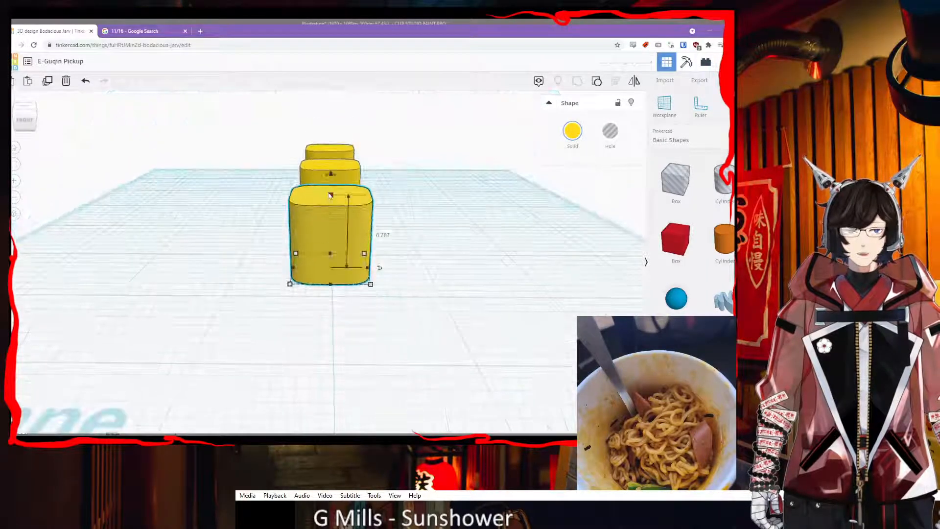
# - Search for the decimal values of 1/8 and 1/16 in the other browser tab
pyautogui.click(163, 32)
pyautogui.write('1')
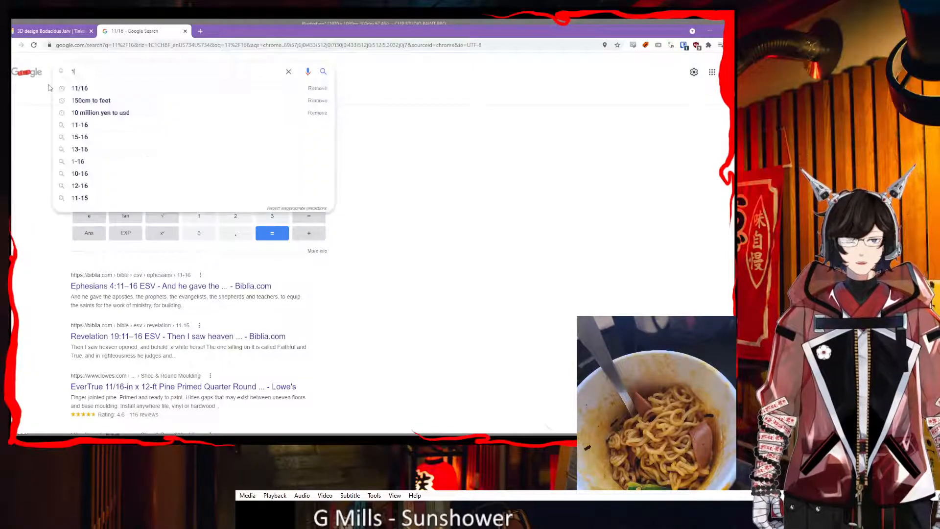
pyautogui.write('/8')
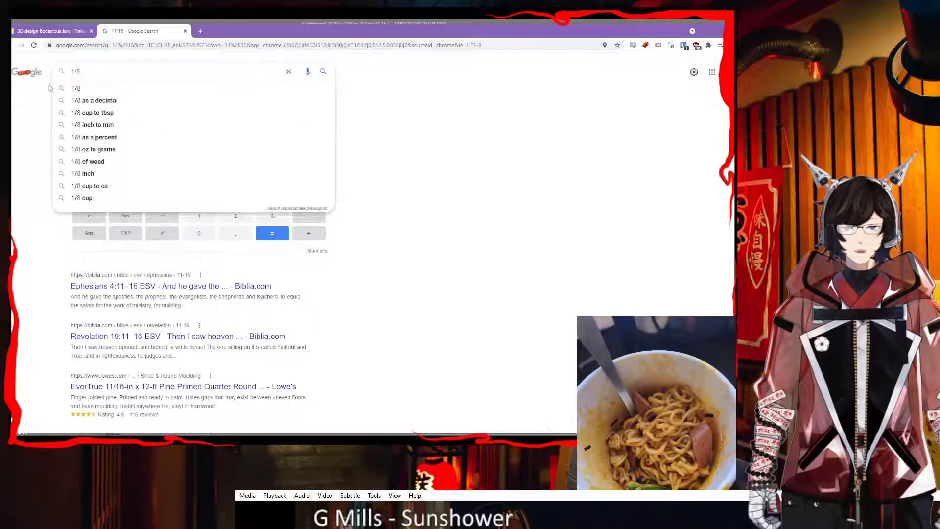
pyautogui.press('Return')
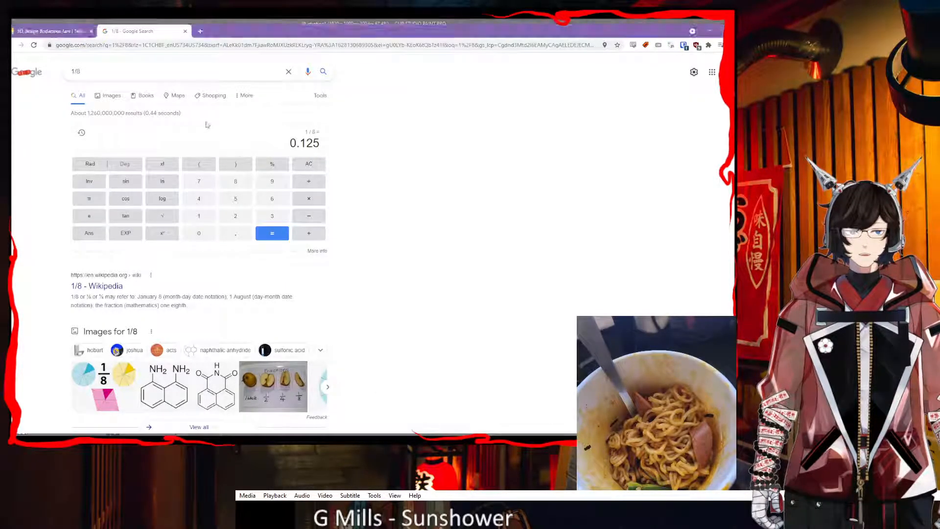
pyautogui.tripleClick(190, 71)
pyautogui.write('1/16')
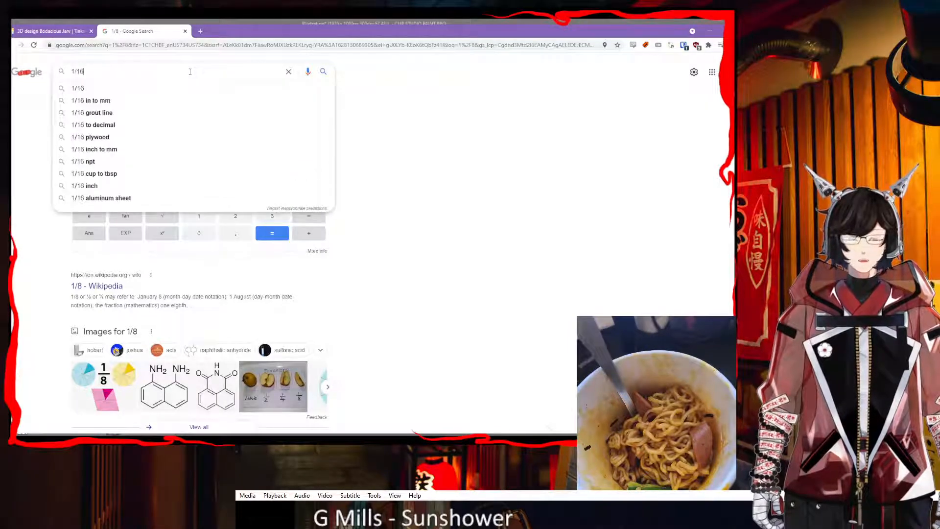
pyautogui.press('Return')
# - Return to the Tinkercad design and set the front block's height to 0.0675 in
pyautogui.click(74, 32)
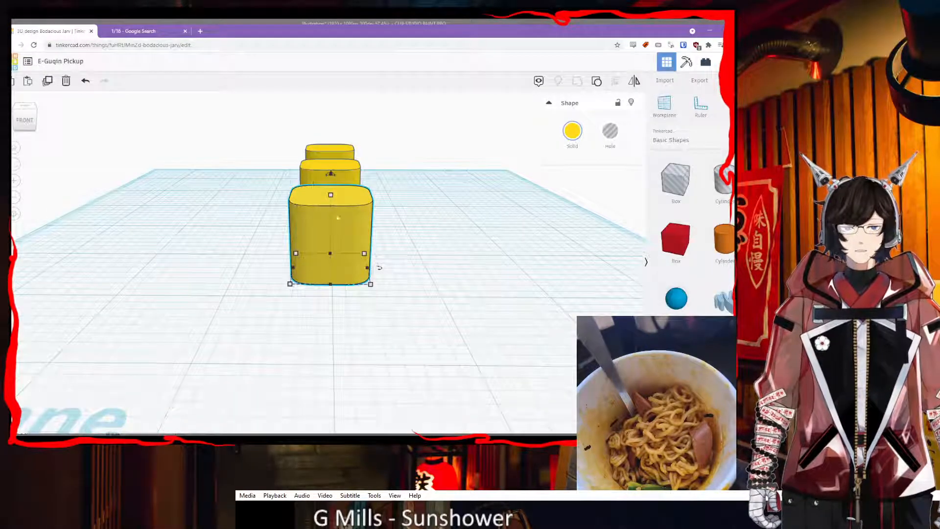
pyautogui.click(331, 196)
pyautogui.click(374, 237)
pyautogui.write('0675')
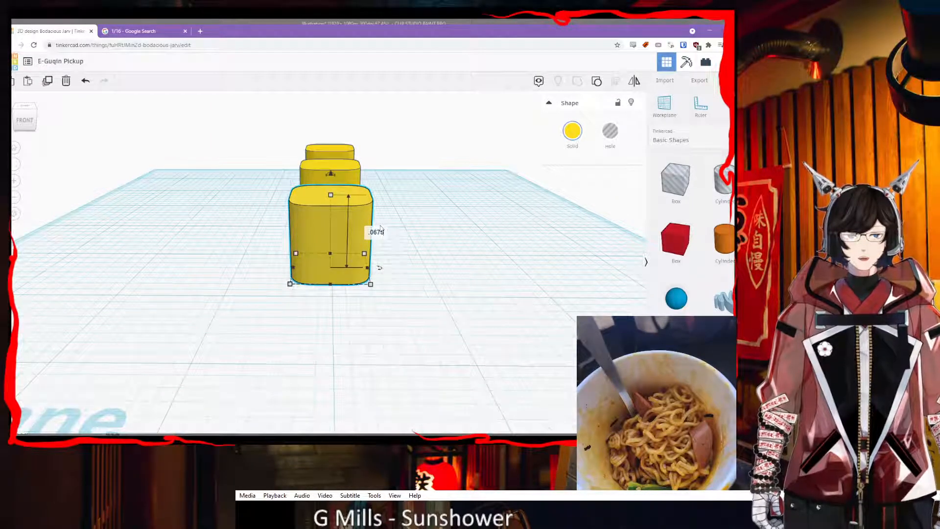
pyautogui.write('.0675')
pyautogui.press('Return')
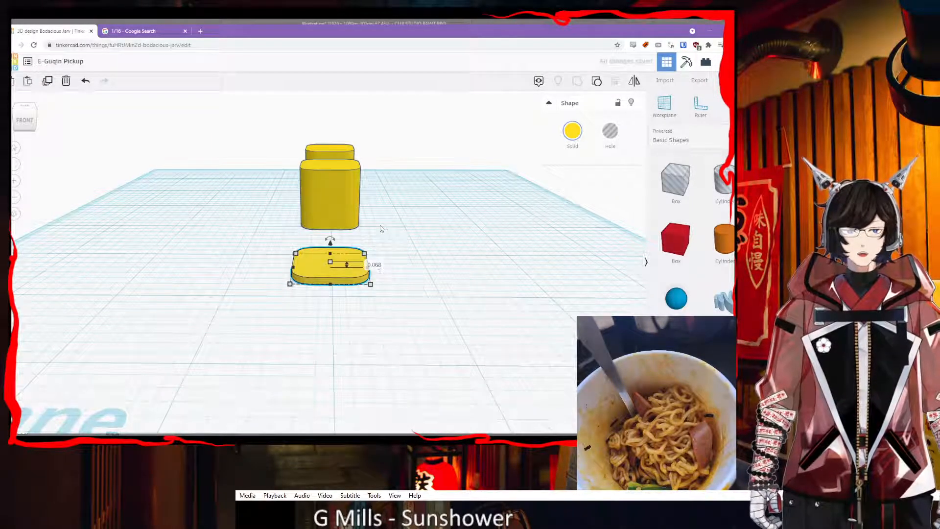
# - Recheck the 1/16 search result and re-enter the flattened front shape's height
pyautogui.click(120, 31)
pyautogui.click(53, 30)
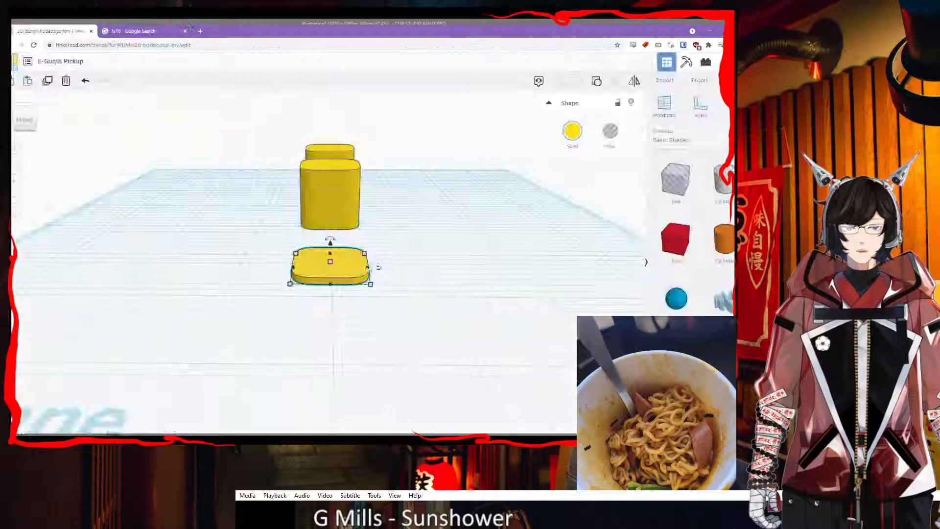
pyautogui.click(332, 263)
pyautogui.click(379, 265)
pyautogui.write('0')
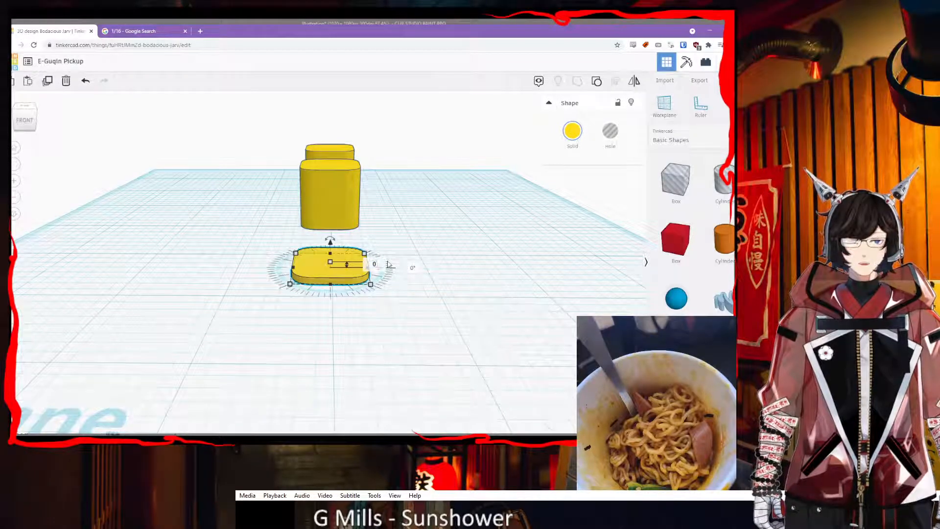
pyautogui.press('Return')
# - Undo the height changes made to the front block
pyautogui.moveTo(415, 277); pyautogui.dragTo(400, 305, button='right')
pyautogui.hotkey('ctrl', 'z')
pyautogui.hotkey('ctrl', 'z')
# - Set the front block's height to 0.062 in
pyautogui.click(372, 245)
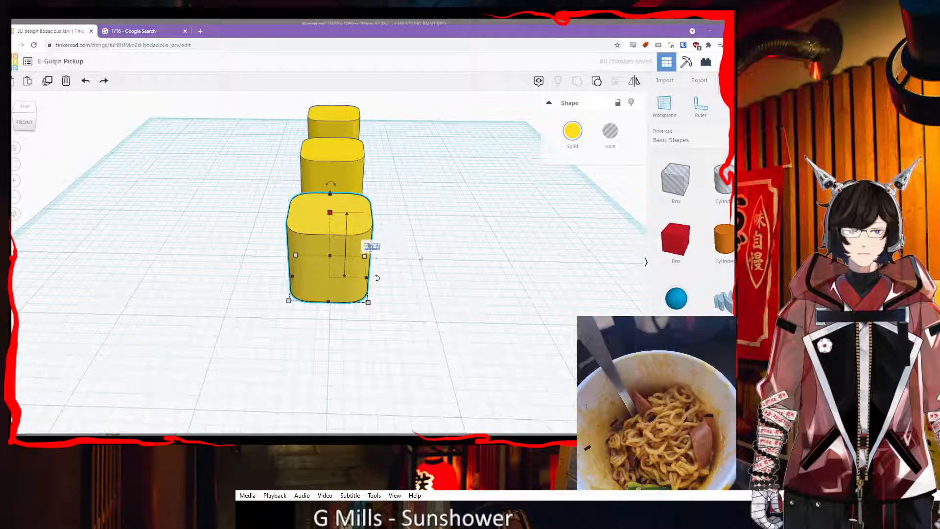
pyautogui.write('0')
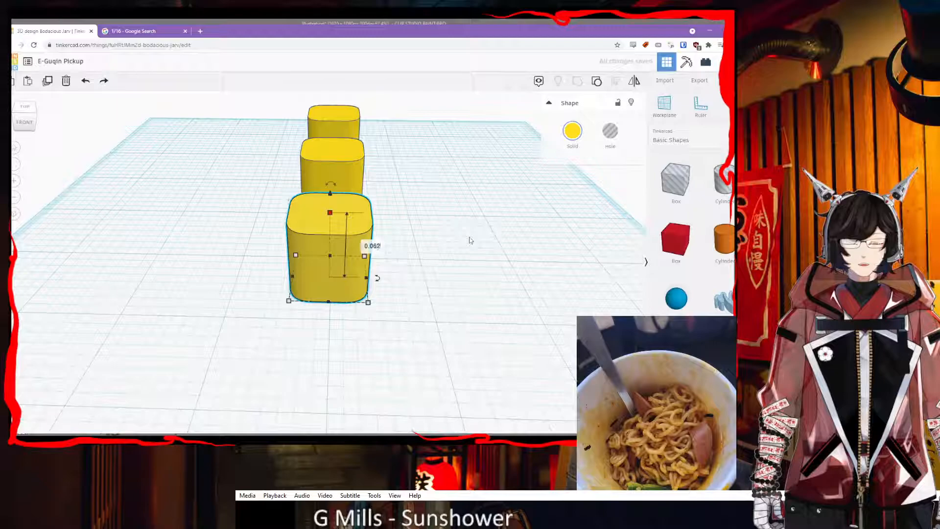
pyautogui.write('.062')
pyautogui.press('Return')
pyautogui.click(469, 240)
# - Compare the flattened front shape's height with the 1/16 result in the search tab
pyautogui.click(118, 30)
pyautogui.click(53, 31)
pyautogui.moveTo(441, 273); pyautogui.dragTo(425, 210, button='right')
pyautogui.click(328, 249)
pyautogui.moveTo(392, 253); pyautogui.dragTo(467, 297, button='right')
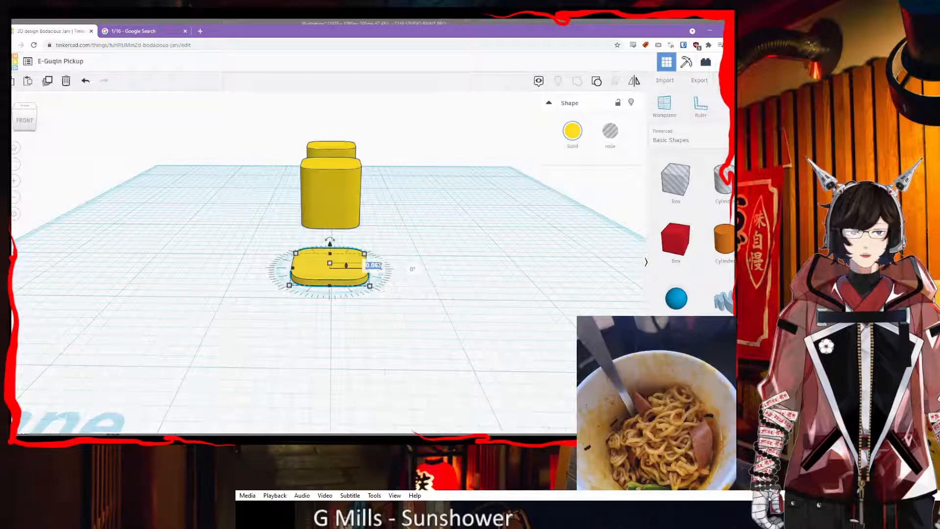
pyautogui.click(411, 280)
pyautogui.moveTo(413, 302); pyautogui.dragTo(421, 329, button='right')
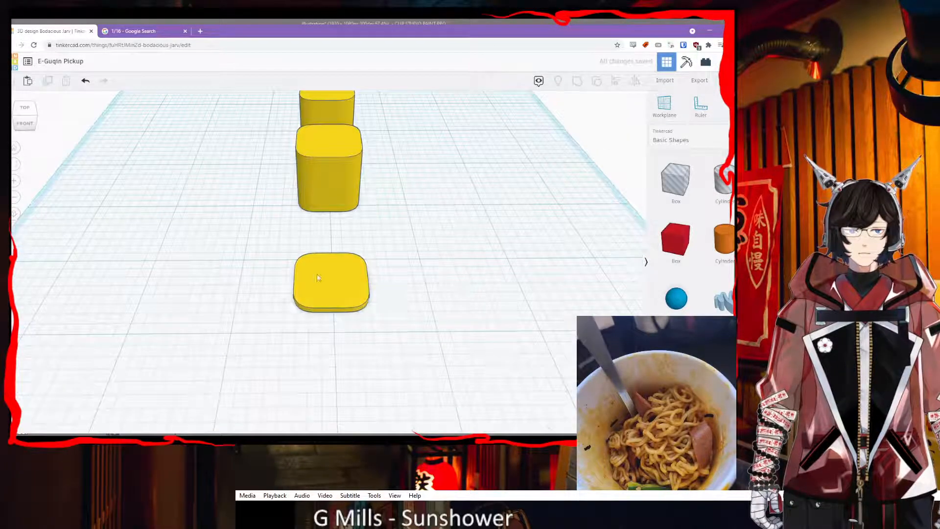
# - Set the flat front shape's length to 5 in and move it back toward the middle of the workplane
pyautogui.click(317, 277)
pyautogui.moveTo(406, 267)
pyautogui.mouseDown(button='right')
pyautogui.moveTo(409, 296)
pyautogui.moveTo(404, 279)
pyautogui.mouseUp(button='right')
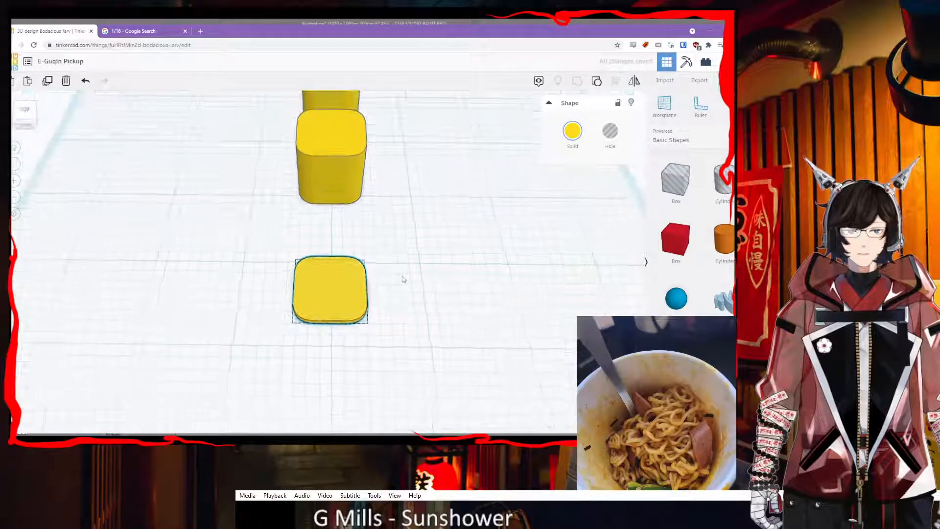
pyautogui.click(330, 231)
pyautogui.write('5')
pyautogui.press('Return')
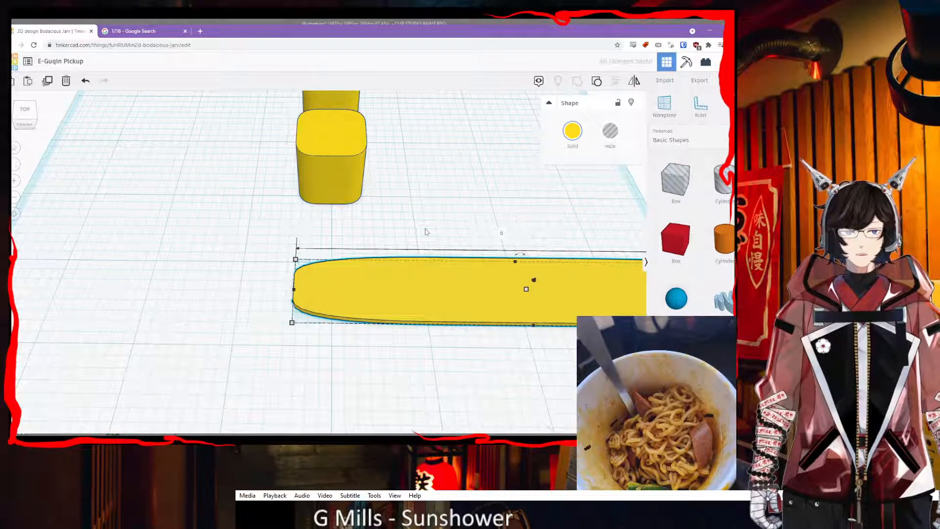
pyautogui.moveTo(576, 306); pyautogui.dragTo(434, 323)
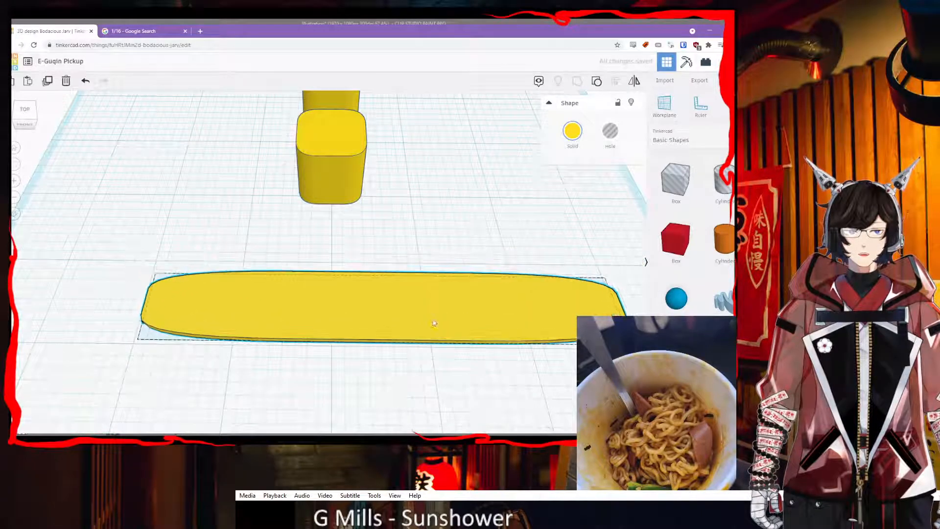
pyautogui.moveTo(430, 235); pyautogui.dragTo(422, 252, button='right')
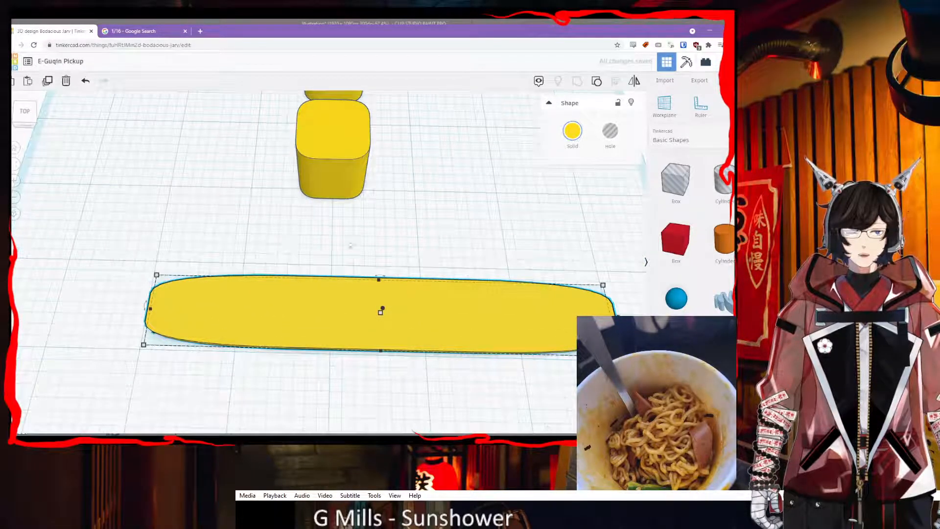
pyautogui.moveTo(437, 406)
pyautogui.mouseDown(button='right')
pyautogui.moveTo(447, 405)
pyautogui.moveTo(433, 414)
pyautogui.mouseUp(button='right')
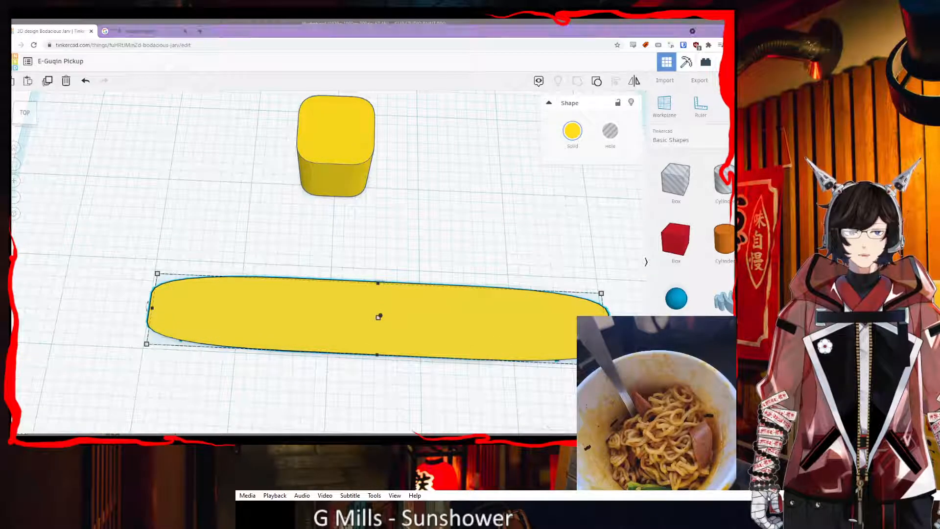
# - Change the query in the search tab to 11/16 to look up its decimal value
pyautogui.click(128, 31)
pyautogui.moveTo(76, 71); pyautogui.dragTo(64, 74)
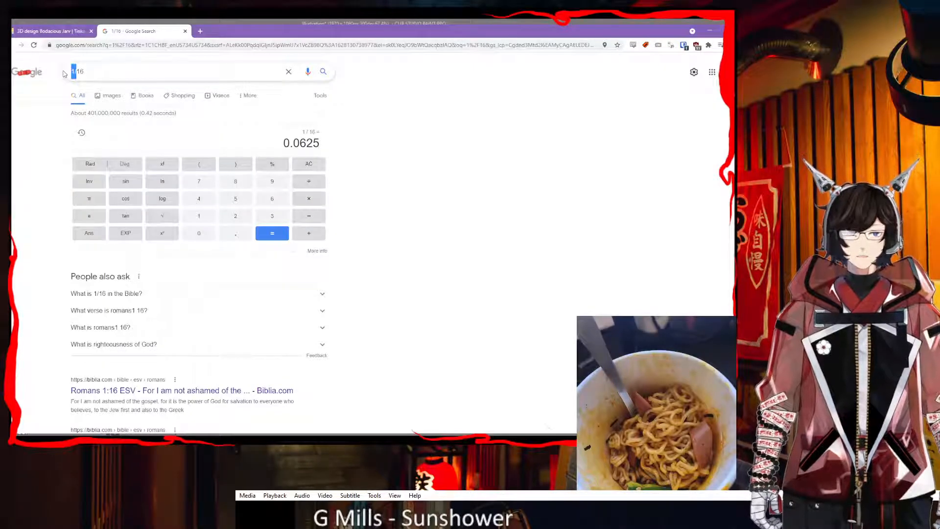
pyautogui.click(77, 72)
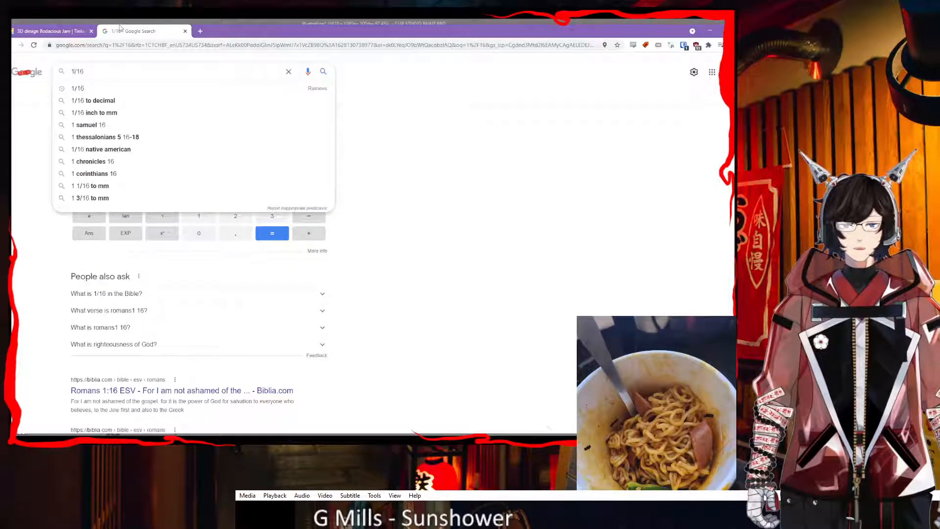
pyautogui.write('1')
pyautogui.press('Return')
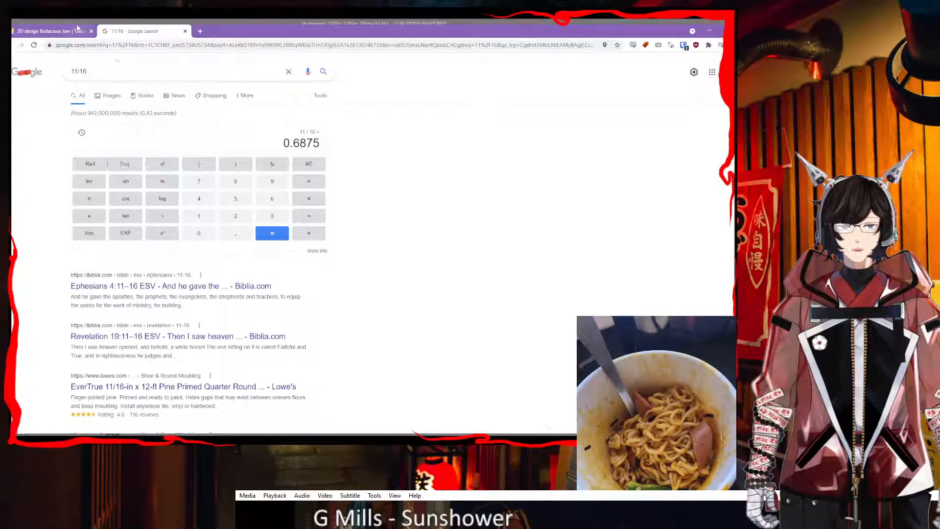
# - Return to the Tinkercad design and set the long flat plate's width to 0.6875 in
pyautogui.click(52, 31)
pyautogui.moveTo(237, 260); pyautogui.dragTo(260, 247, button='right')
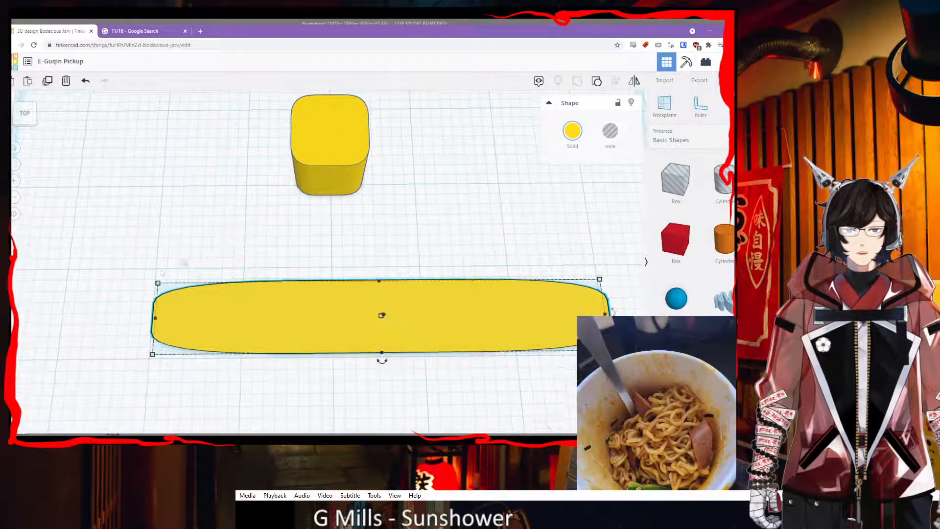
pyautogui.click(158, 283)
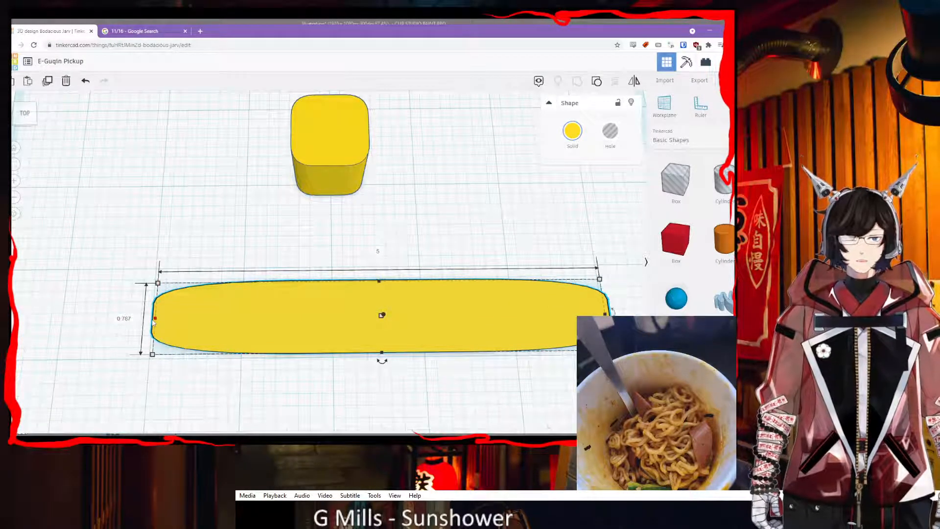
pyautogui.scroll(-1, 192, 305)
pyautogui.scroll(-2, 193, 305)
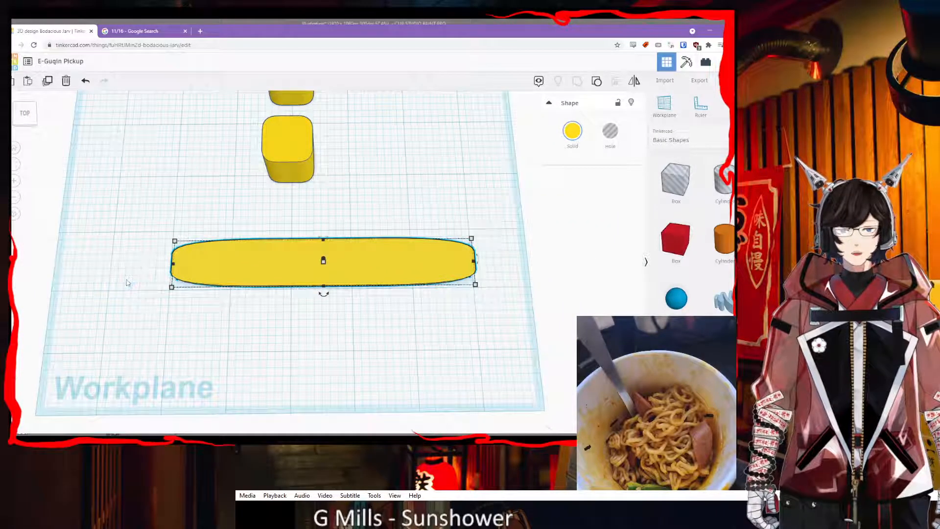
pyautogui.click(140, 264)
pyautogui.write('0.')
pyautogui.write('6875')
pyautogui.press('Return')
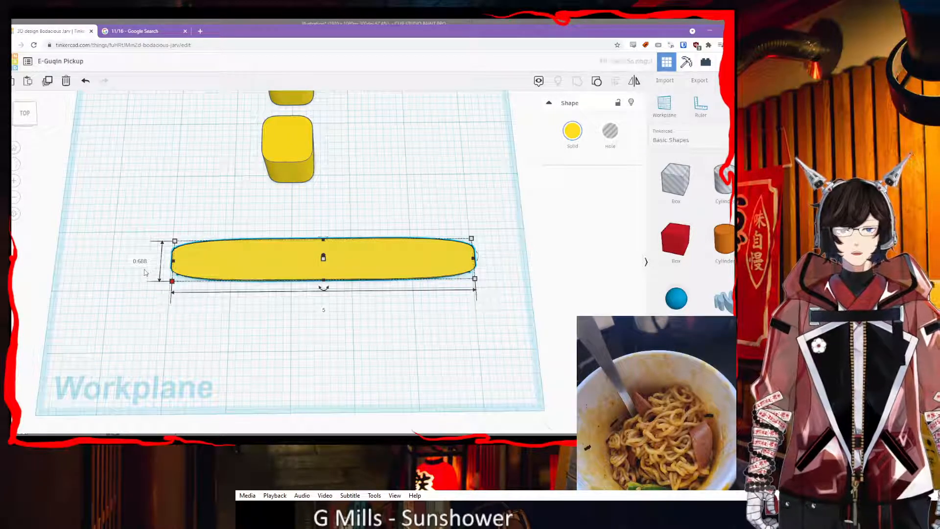
# - Delete the rearmost rounded block
pyautogui.click(280, 348)
pyautogui.moveTo(288, 347); pyautogui.dragTo(340, 308, button='right')
pyautogui.click(295, 122)
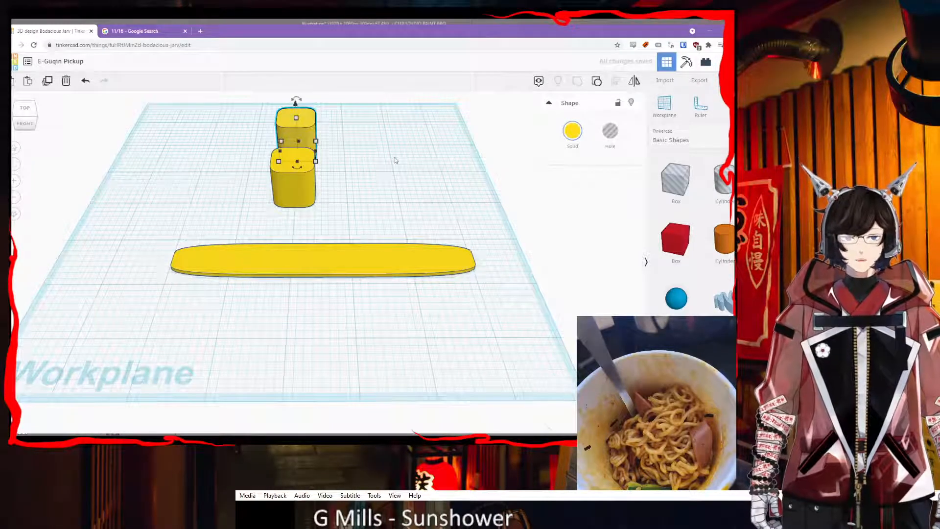
pyautogui.press('Delete')
# - Make a copy of the long flat plate and place it behind the remaining rounded block
pyautogui.click(342, 274)
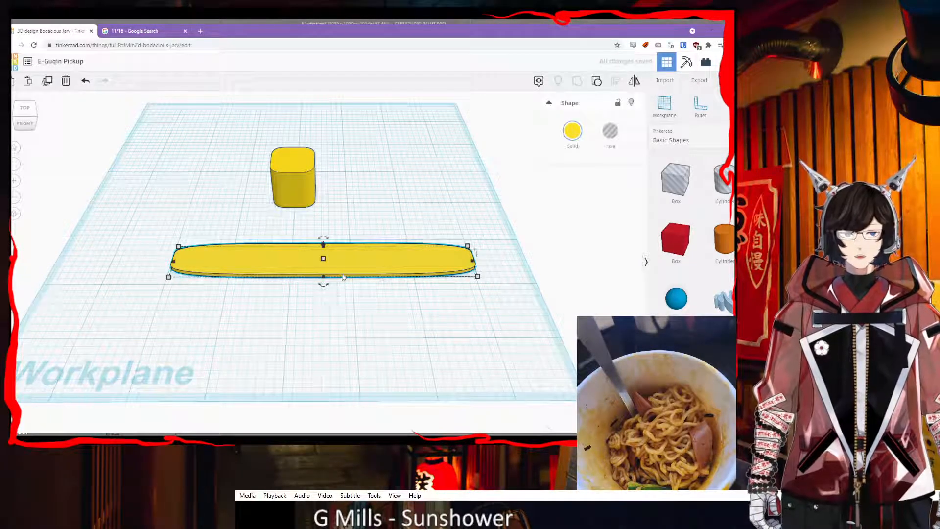
pyautogui.hotkey('ctrl', 'v')
pyautogui.moveTo(526, 263); pyautogui.dragTo(362, 143)
pyautogui.click(425, 185)
pyautogui.moveTo(415, 183)
pyautogui.mouseDown(button='right')
pyautogui.moveTo(415, 216)
pyautogui.moveTo(404, 190)
pyautogui.mouseUp(button='right')
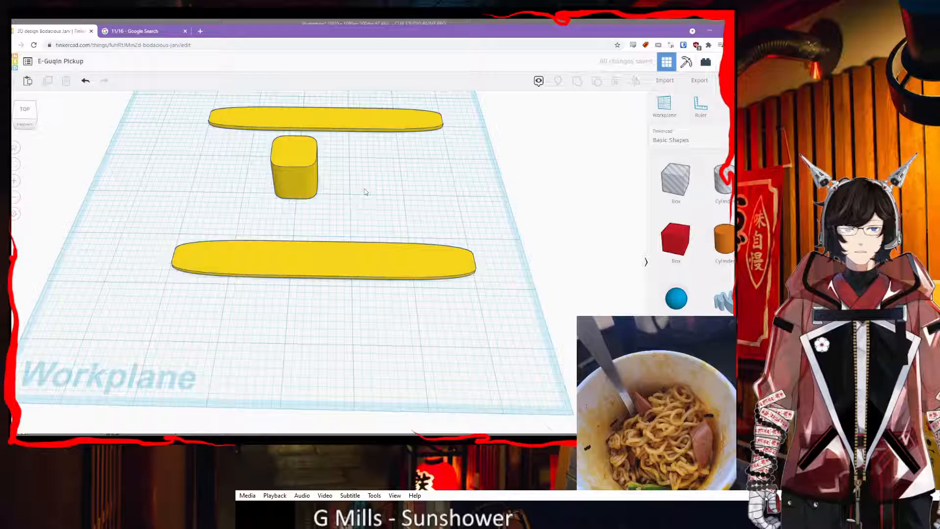
pyautogui.hotkey('alt', 'Tab')
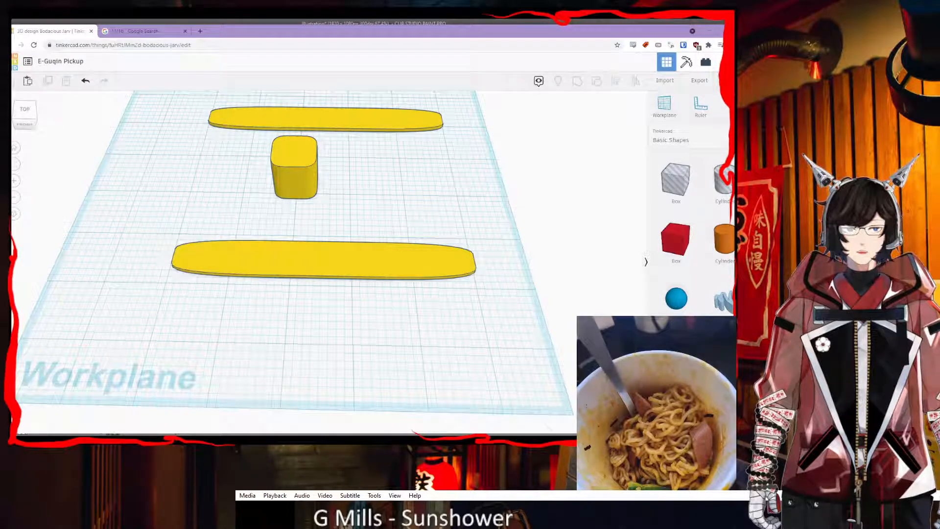
# - Set the length of the front flat plate to 5.5 in
pyautogui.hotkey('alt', 'Tab')
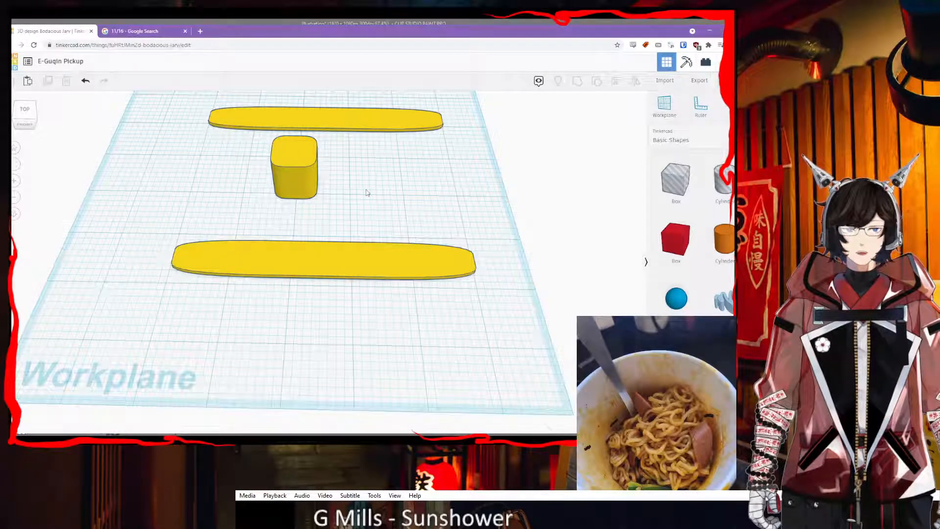
pyautogui.click(337, 261)
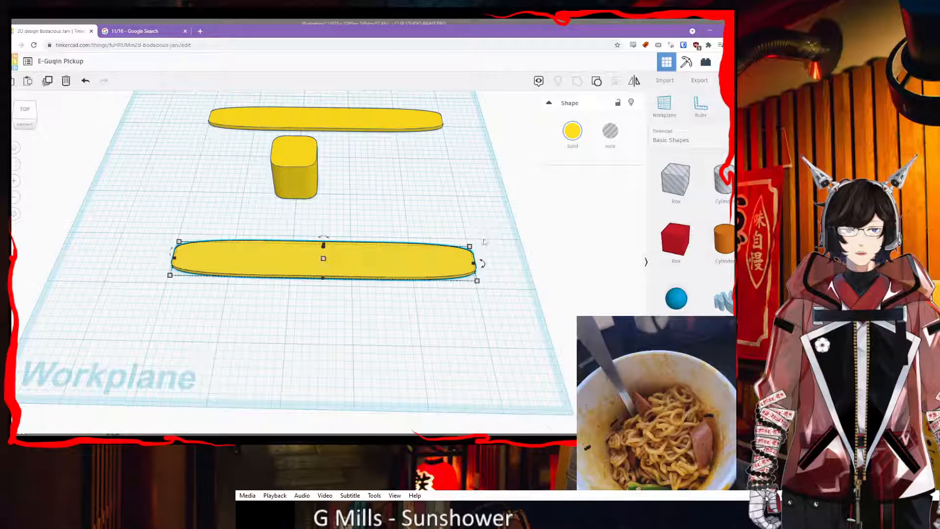
pyautogui.click(324, 215)
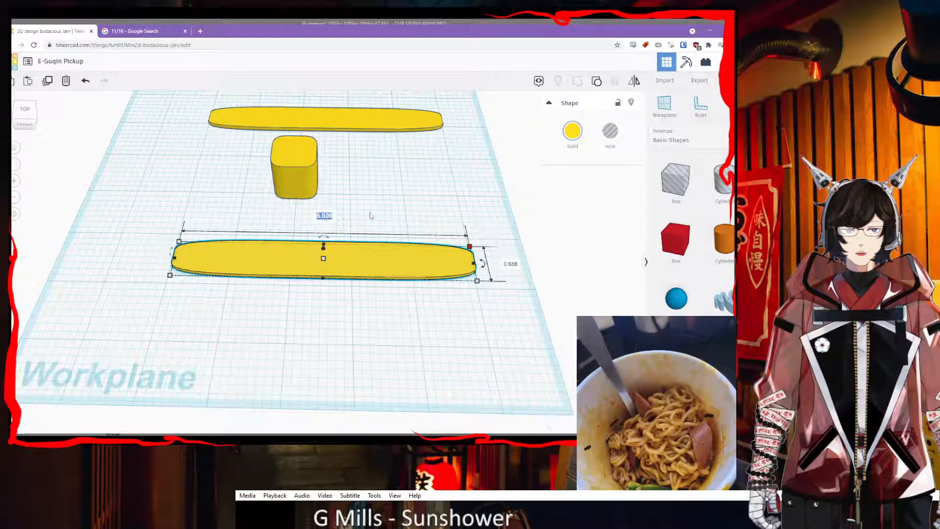
pyautogui.write('5.5')
pyautogui.press('Return')
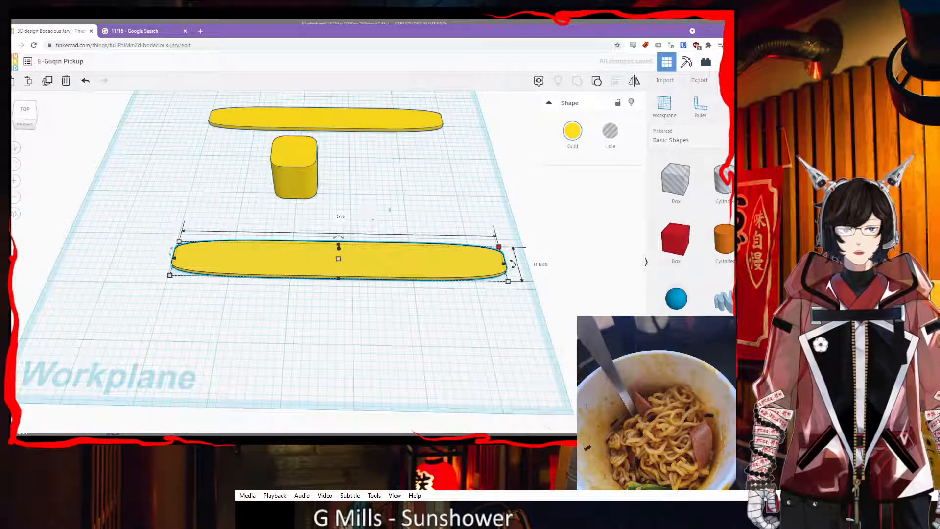
# - Set the length of the rear flat plate to 5.5 in to match the front one
pyautogui.click(436, 120)
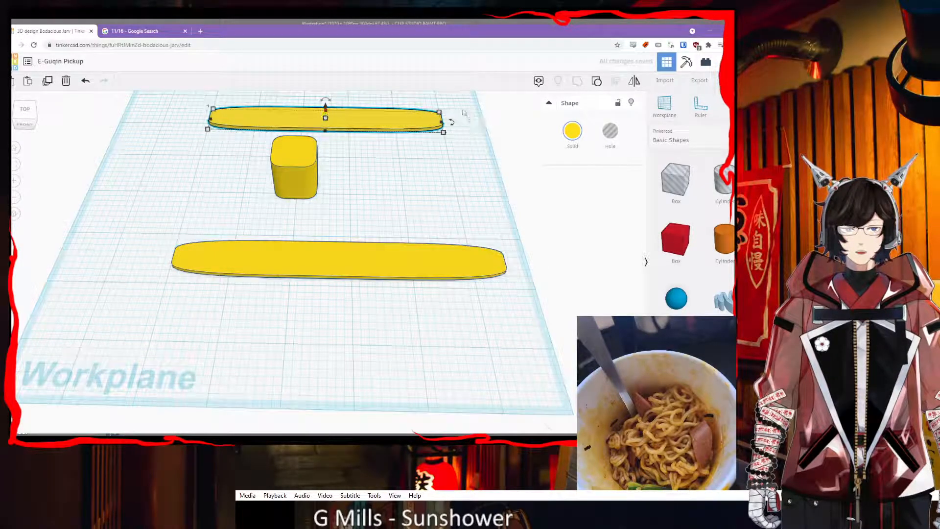
pyautogui.moveTo(390, 145); pyautogui.dragTo(389, 259, button='middle')
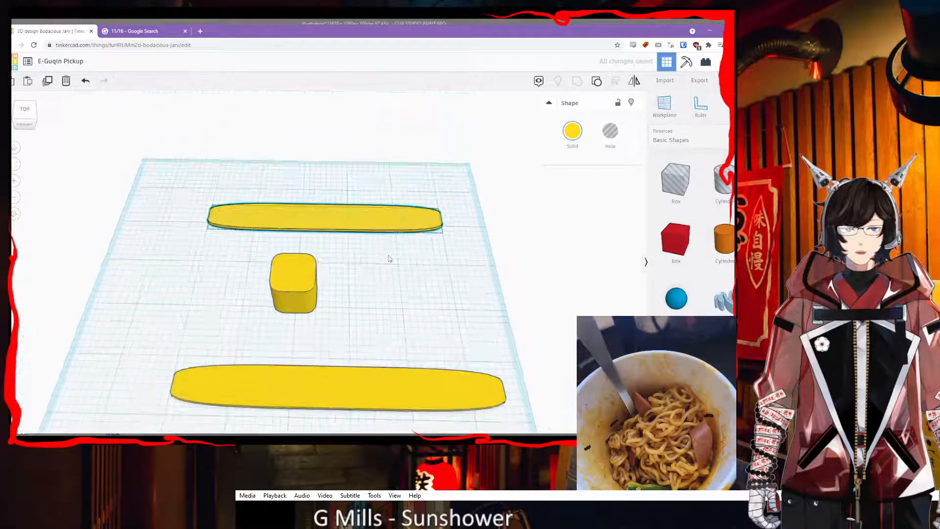
pyautogui.click(326, 176)
pyautogui.write('5.5')
pyautogui.press('Return')
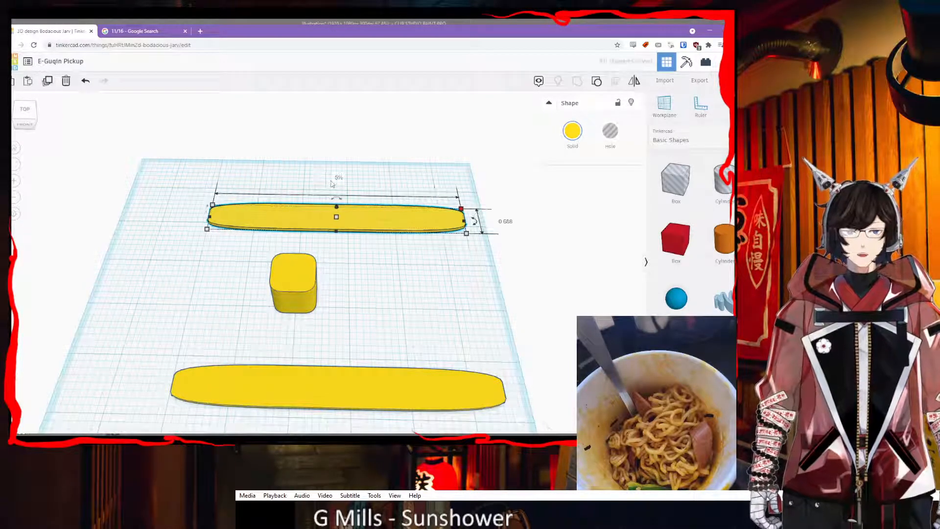
pyautogui.click(403, 292)
pyautogui.moveTo(403, 294); pyautogui.dragTo(401, 299, button='right')
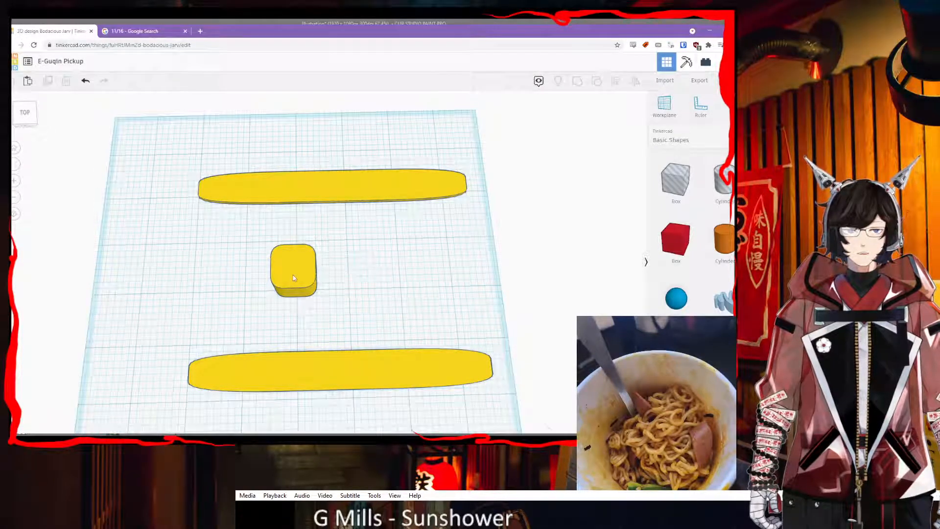
# - Lengthen the rounded block between the plates to 5 in and shift it sideways into line with them
pyautogui.click(311, 280)
pyautogui.moveTo(316, 257)
pyautogui.click(295, 218)
pyautogui.write('5')
pyautogui.press('Return')
pyautogui.moveTo(459, 274); pyautogui.dragTo(386, 283)
pyautogui.click(412, 328)
pyautogui.moveTo(413, 328); pyautogui.dragTo(413, 292, button='right')
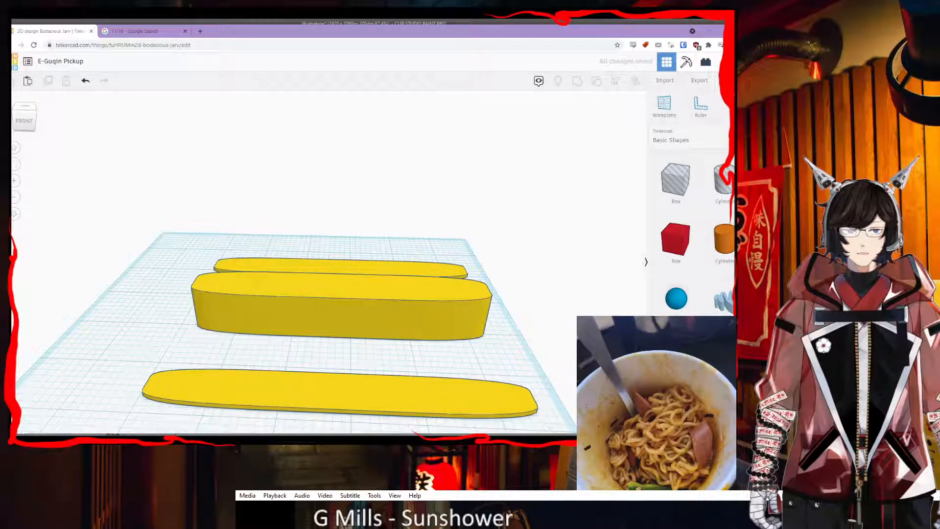
# - Set the height of the long rounded block between the plates to 1/4 in
pyautogui.click(463, 306)
pyautogui.click(129, 29)
pyautogui.tripleClick(139, 70)
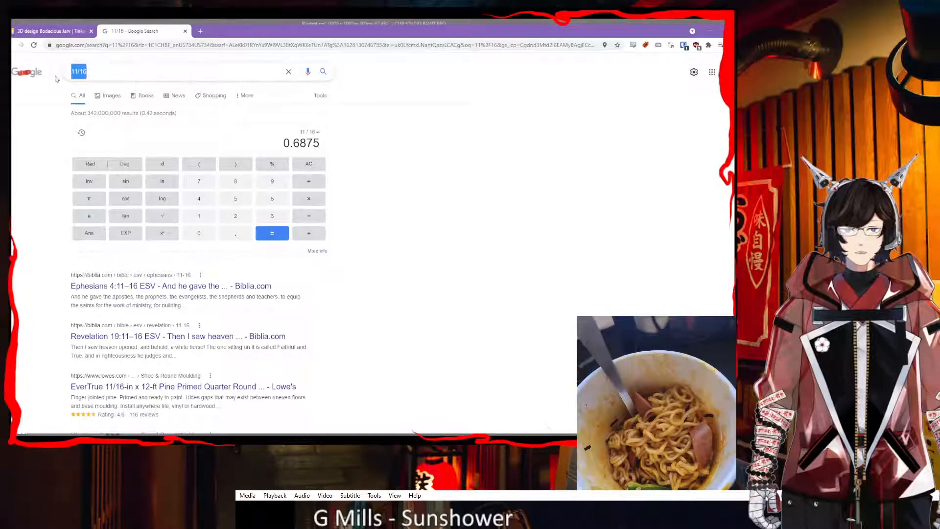
pyautogui.click(83, 32)
pyautogui.click(377, 304)
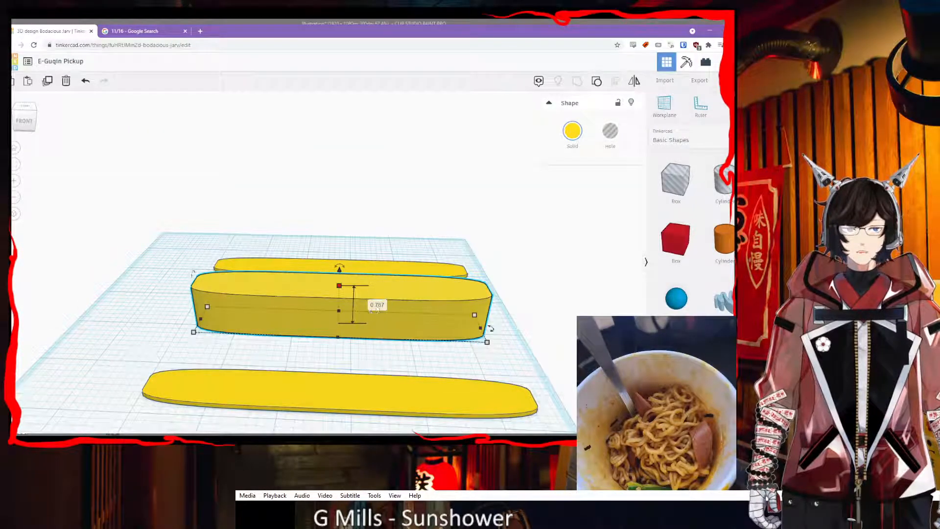
pyautogui.write('0.2')
pyautogui.press('Return')
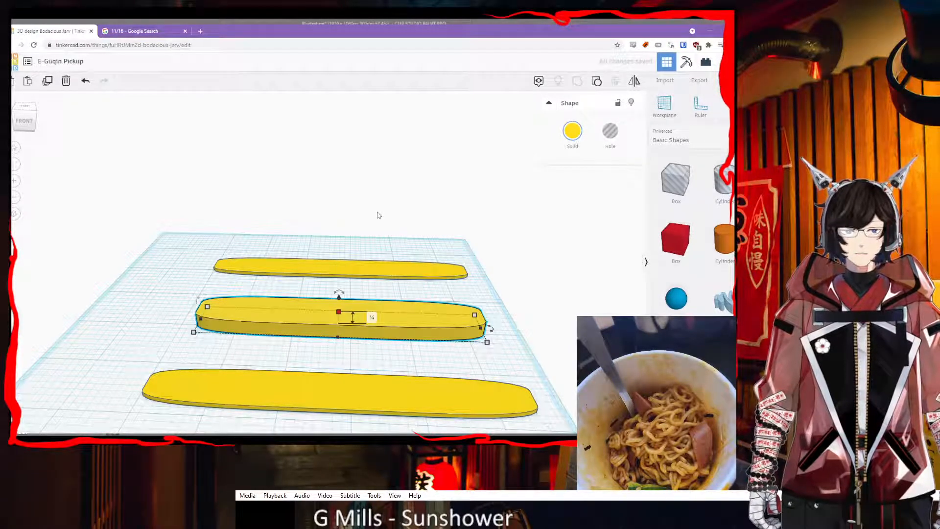
pyautogui.click(423, 293)
pyautogui.moveTo(424, 293); pyautogui.dragTo(432, 330, button='right')
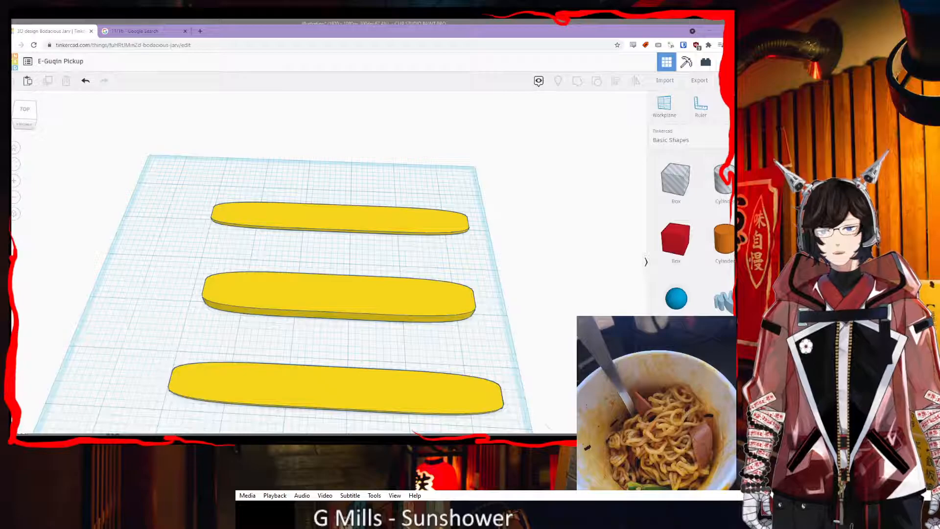
# - Try the thick middle plate over the front flat plate, and move it back between the two flat plates
pyautogui.moveTo(321, 359); pyautogui.dragTo(341, 360, button='right')
pyautogui.moveTo(354, 325); pyautogui.dragTo(358, 268, button='middle')
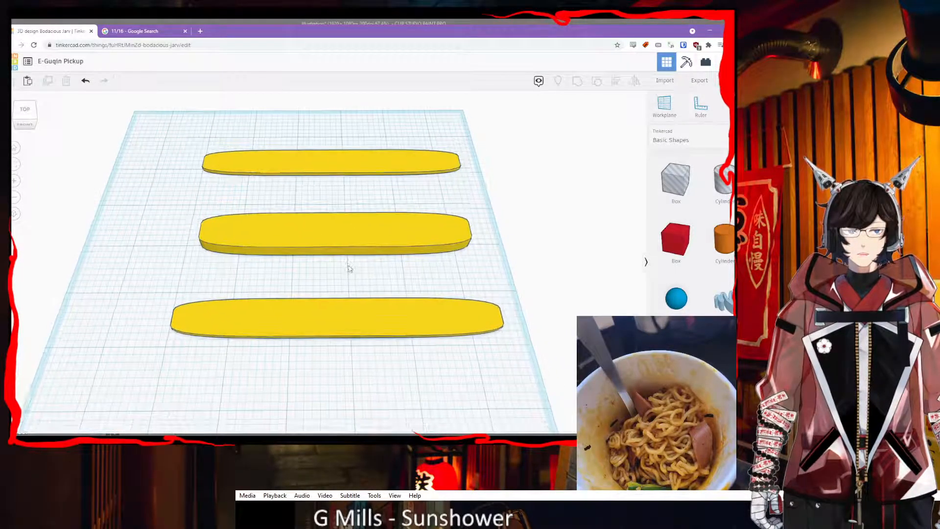
pyautogui.moveTo(342, 269); pyautogui.dragTo(348, 353, button='right')
pyautogui.moveTo(330, 209); pyautogui.dragTo(336, 303)
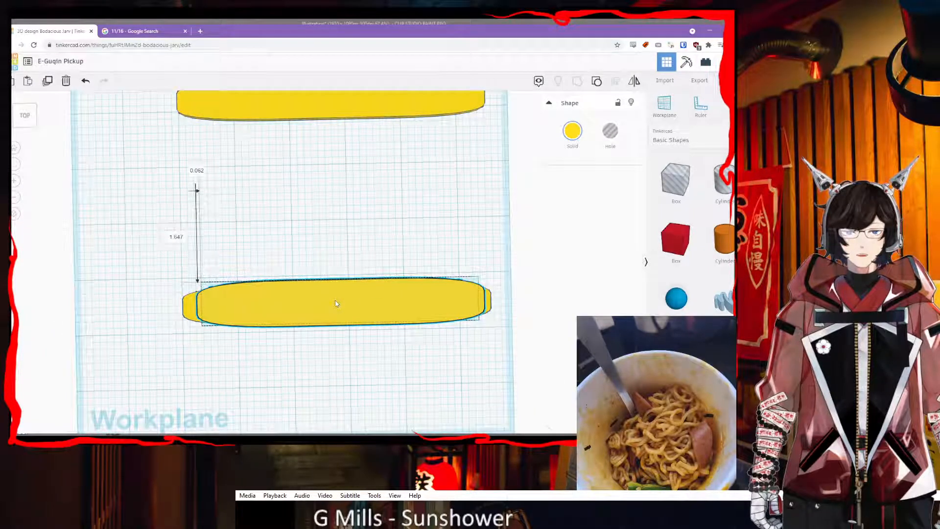
pyautogui.moveTo(336, 304); pyautogui.dragTo(319, 209)
pyautogui.click(336, 266)
pyautogui.moveTo(336, 266)
pyautogui.mouseDown(button='right')
pyautogui.moveTo(322, 190)
pyautogui.moveTo(348, 155)
pyautogui.moveTo(330, 260)
pyautogui.moveTo(342, 260)
pyautogui.moveTo(317, 253)
pyautogui.moveTo(329, 253)
pyautogui.mouseUp(button='right')
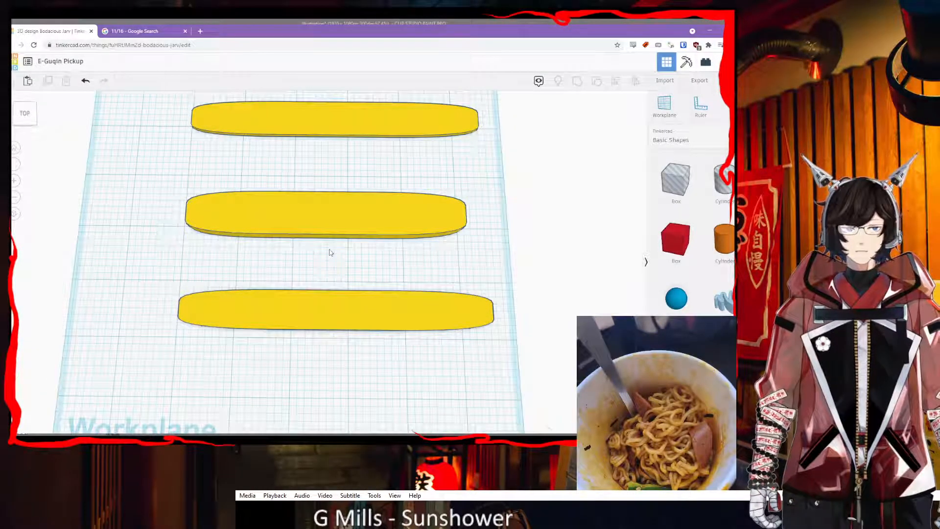
# - Add a hole box to the workplane between the rear flat plate and the thick middle plate
pyautogui.moveTo(329, 252)
pyautogui.mouseDown(button='right')
pyautogui.moveTo(330, 209)
pyautogui.moveTo(318, 275)
pyautogui.moveTo(333, 257)
pyautogui.mouseUp(button='right')
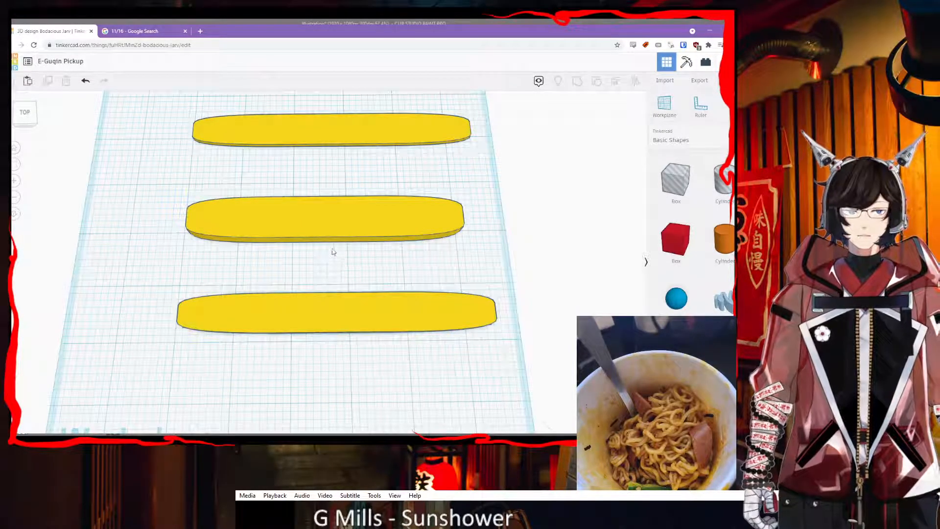
pyautogui.moveTo(474, 274); pyautogui.dragTo(589, 230, button='right')
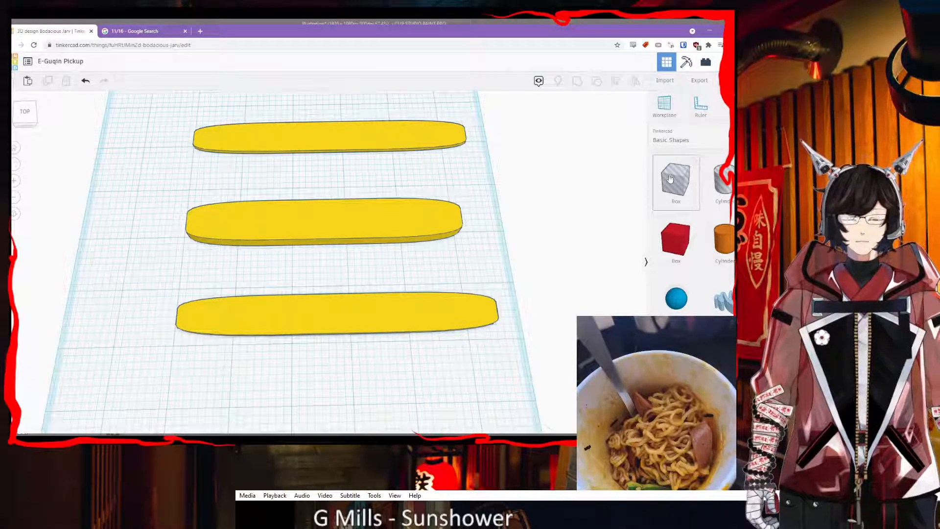
pyautogui.moveTo(669, 182); pyautogui.dragTo(246, 176)
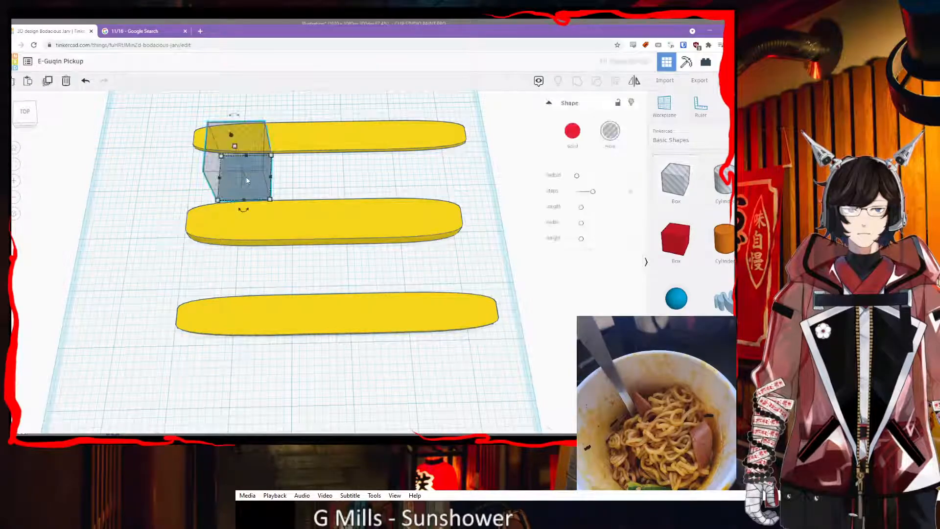
# - Look up the decimal value of 1/8 in the search tab and set the hole box's front-to-back depth to 0.125 in
pyautogui.click(176, 178)
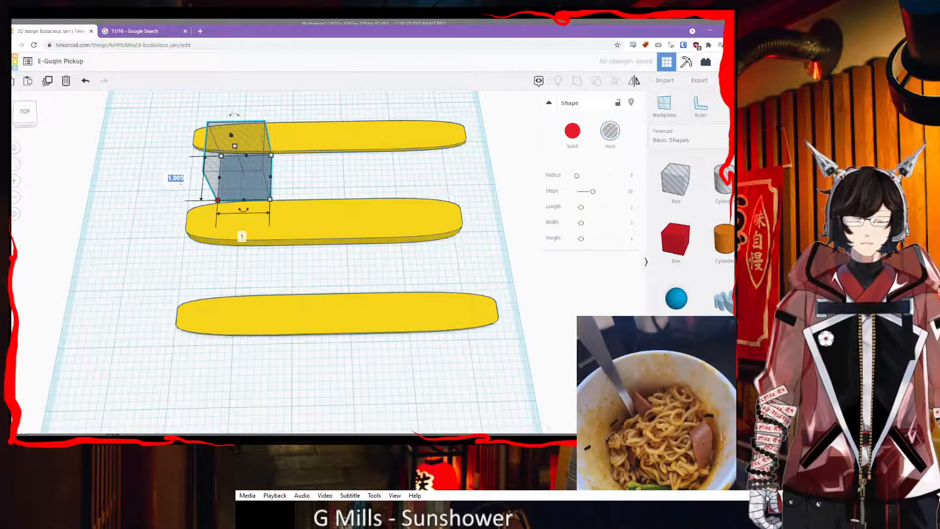
pyautogui.click(130, 31)
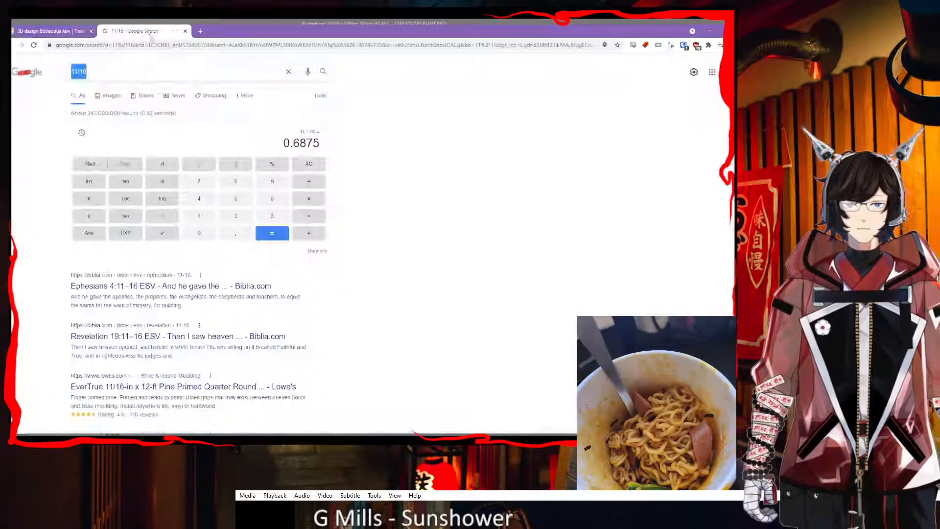
pyautogui.tripleClick(96, 72)
pyautogui.write('1/8')
pyautogui.press('Return')
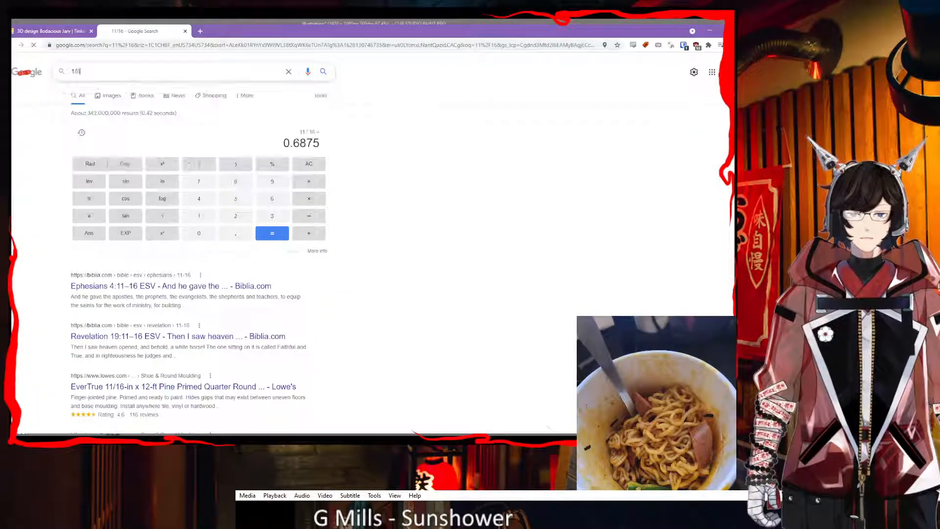
pyautogui.click(59, 30)
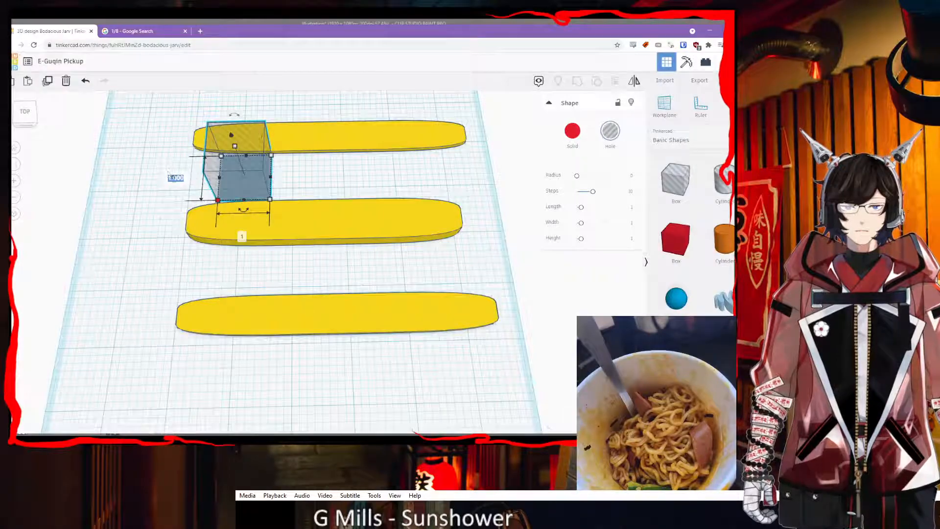
pyautogui.write('0.125')
pyautogui.press('Return')
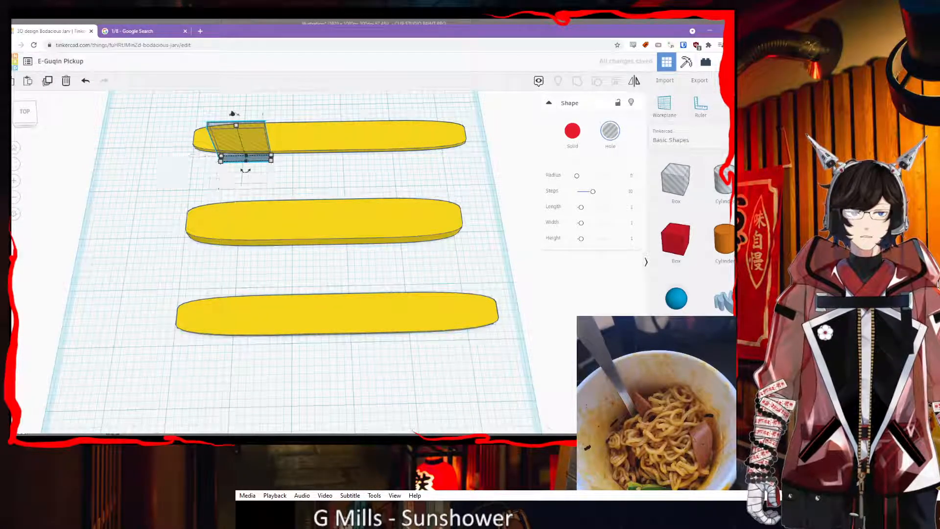
# - Set the hole box's length to 5 in and move it into the gap between the rear and middle plates
pyautogui.click(484, 434)
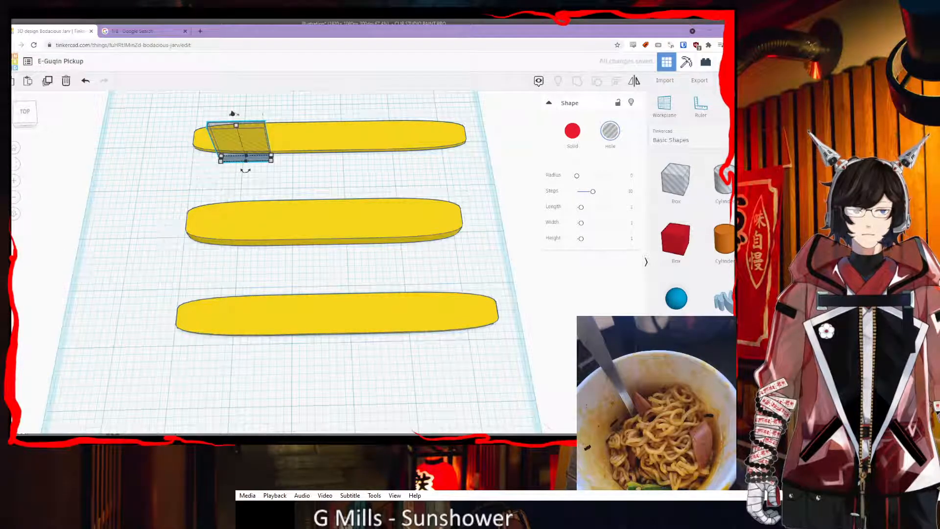
pyautogui.hotkey('alt', 'Tab')
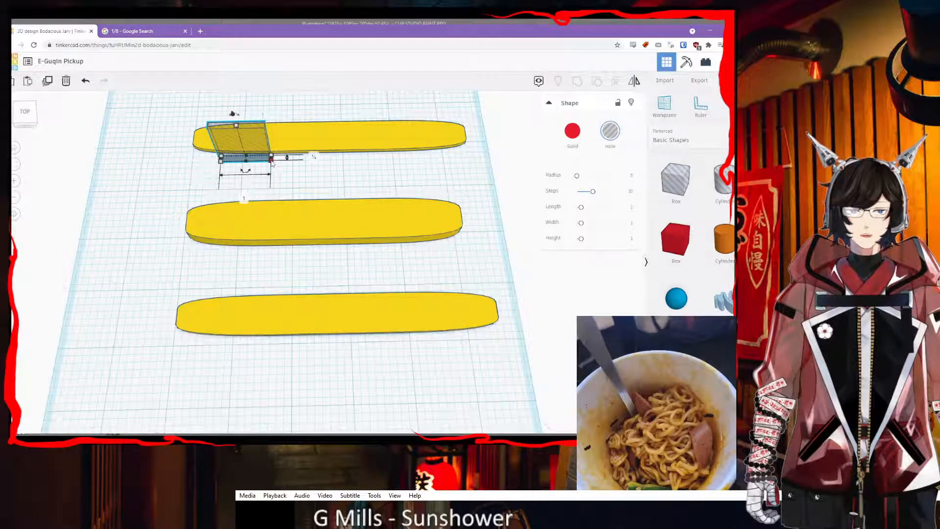
pyautogui.click(244, 198)
pyautogui.write('5')
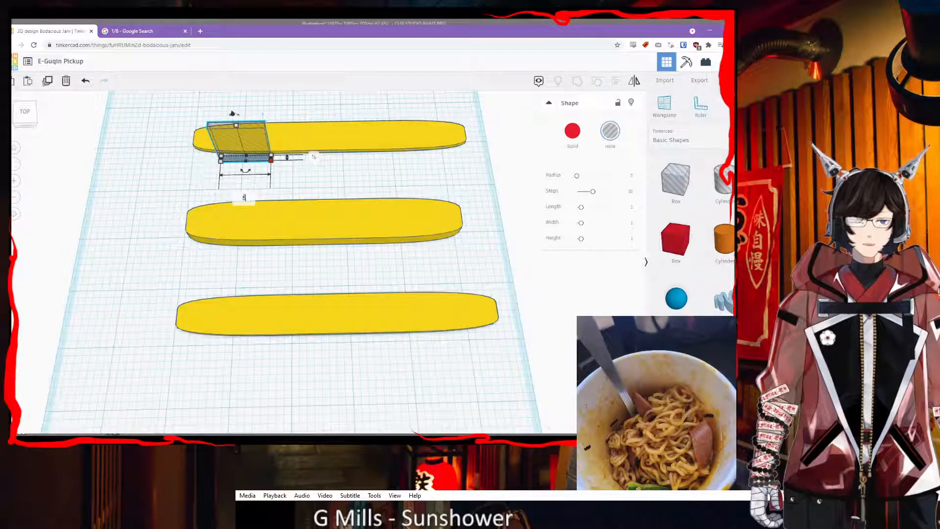
pyautogui.press('Return')
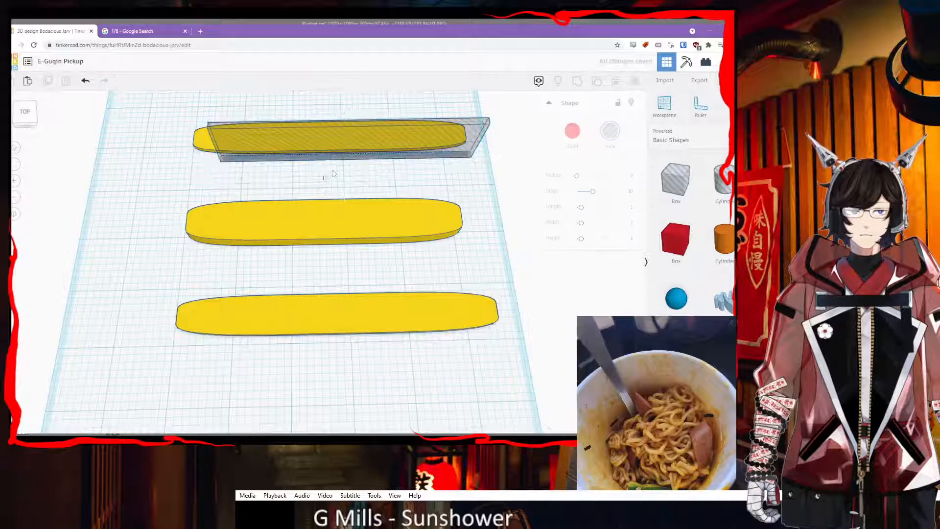
pyautogui.moveTo(378, 153); pyautogui.dragTo(356, 186)
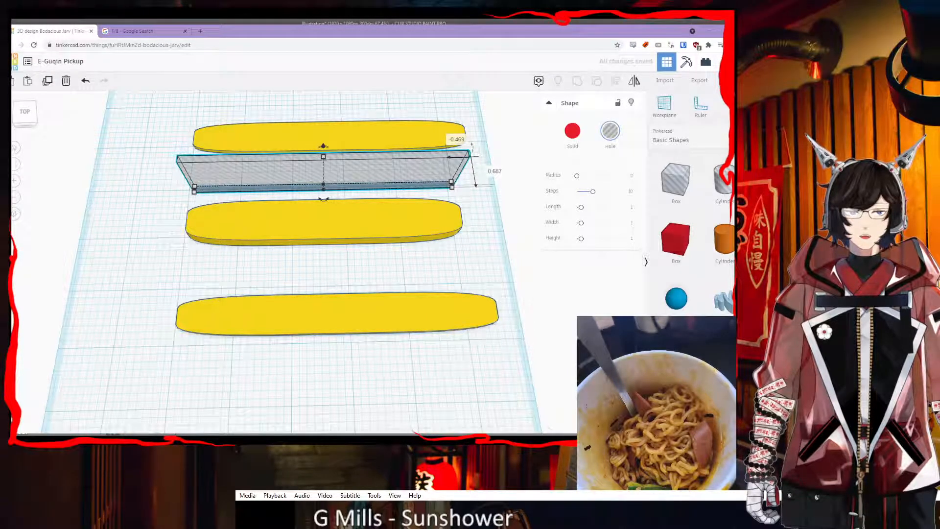
# - Set the length of the thick middle plate to 5.25 in
pyautogui.click(328, 224)
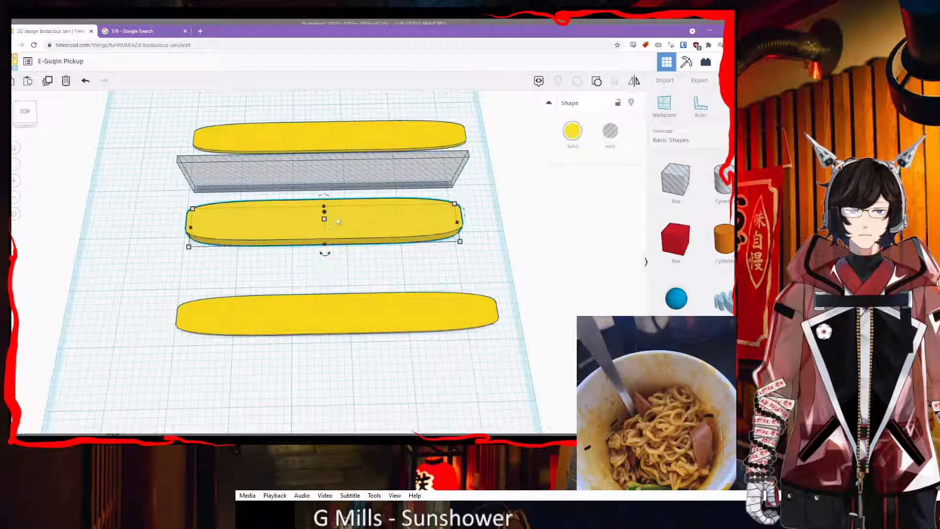
pyautogui.click(322, 172)
pyautogui.write('5')
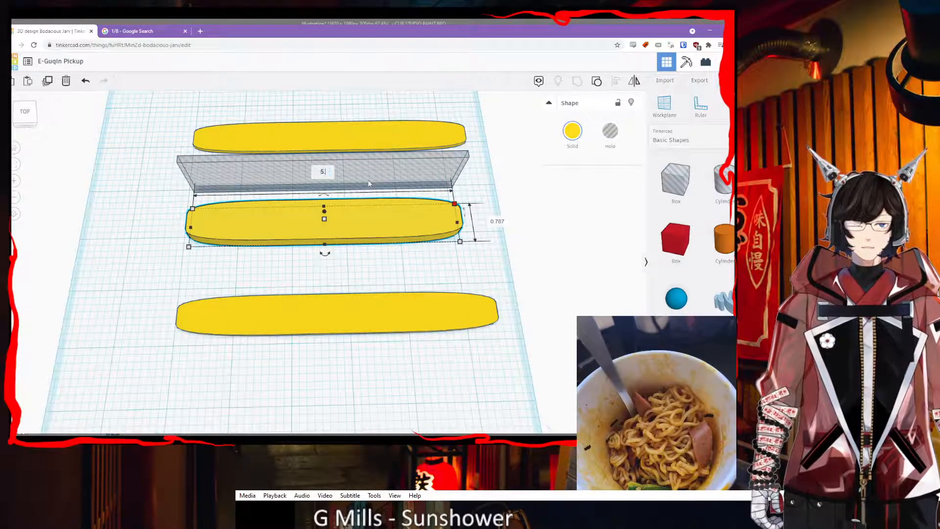
pyautogui.write('.25')
pyautogui.press('Return')
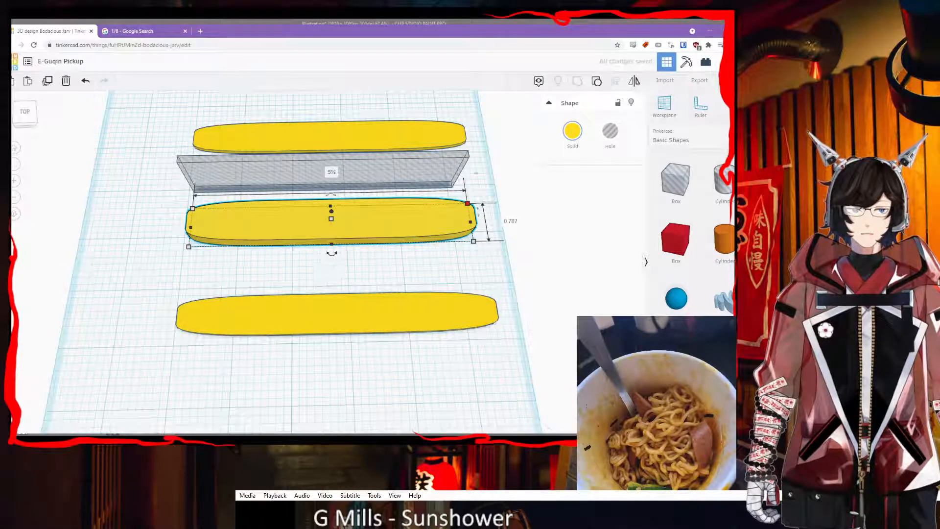
pyautogui.click(489, 169)
pyautogui.moveTo(468, 185); pyautogui.dragTo(456, 210, button='right')
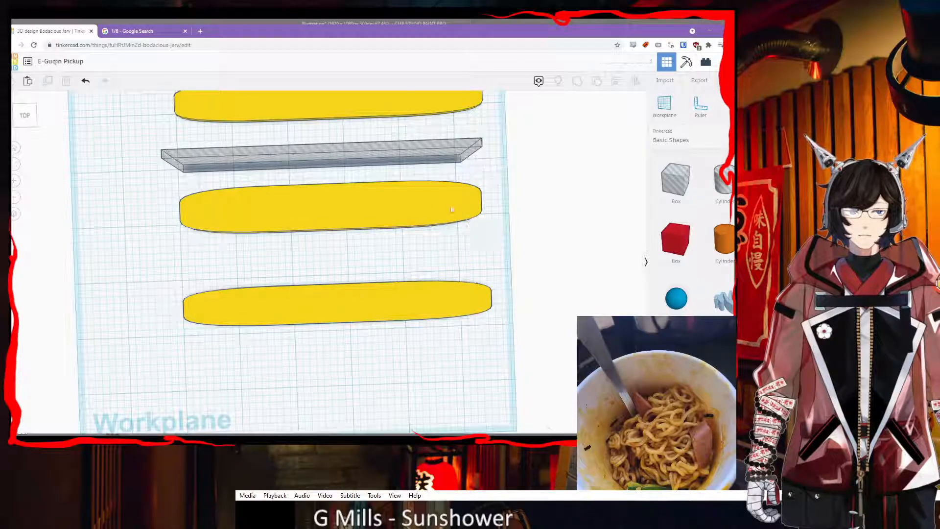
# - Move the hole box forward over the thick middle plate, and lay that thick plate over the front flat plate
pyautogui.moveTo(394, 163); pyautogui.dragTo(398, 209)
pyautogui.moveTo(431, 262); pyautogui.dragTo(407, 263, button='right')
pyautogui.moveTo(368, 238); pyautogui.dragTo(368, 277)
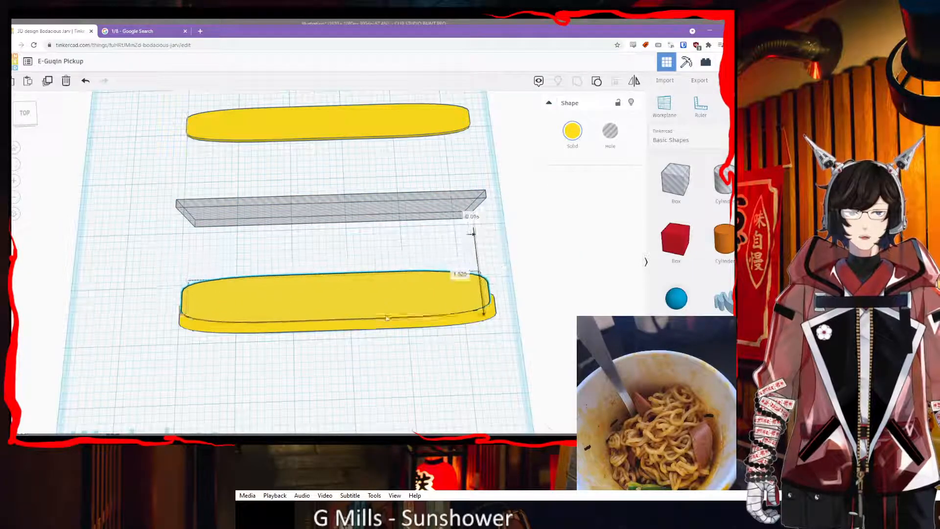
pyautogui.moveTo(387, 327); pyautogui.dragTo(368, 207, button='right')
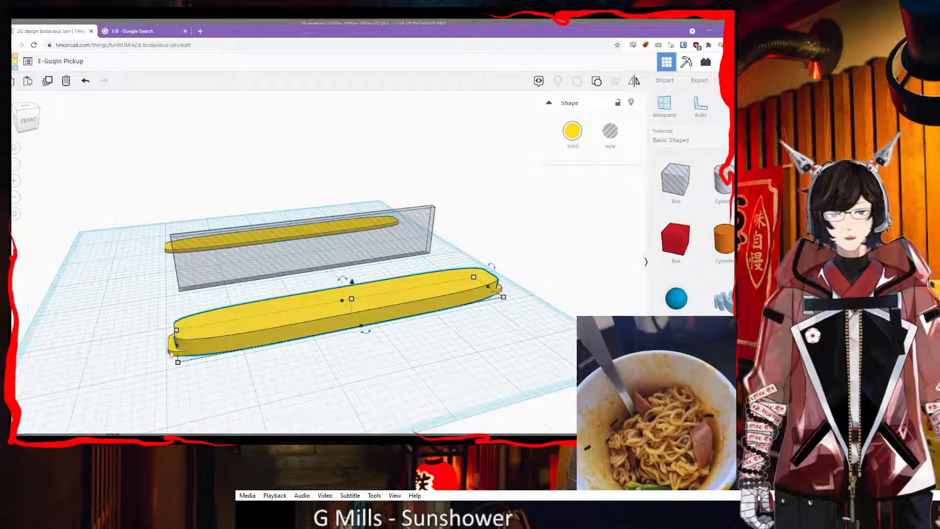
pyautogui.click(170, 353)
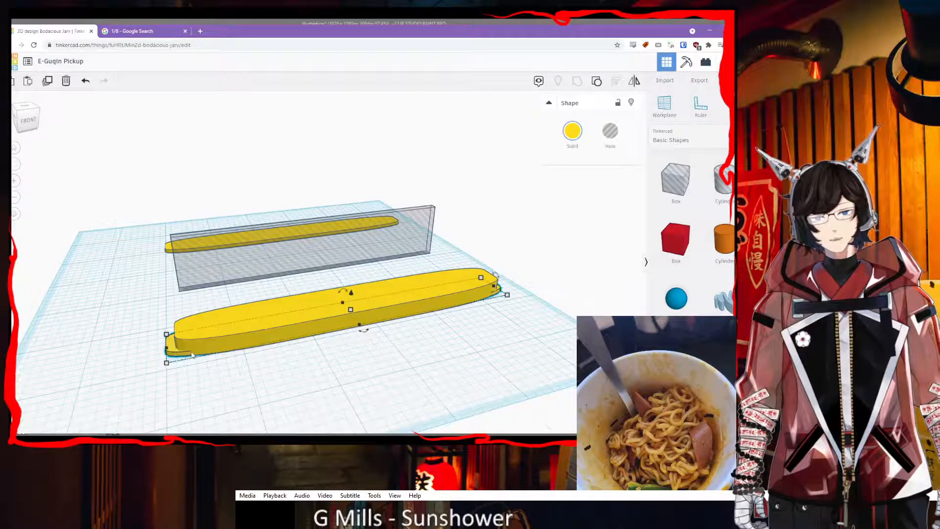
pyautogui.click(213, 344)
pyautogui.click(339, 382)
# - Move the rear flat plate over the front stack and adjust its elevation so it sits on top of the thick plate
pyautogui.moveTo(339, 382); pyautogui.dragTo(351, 421, button='right')
pyautogui.click(301, 169)
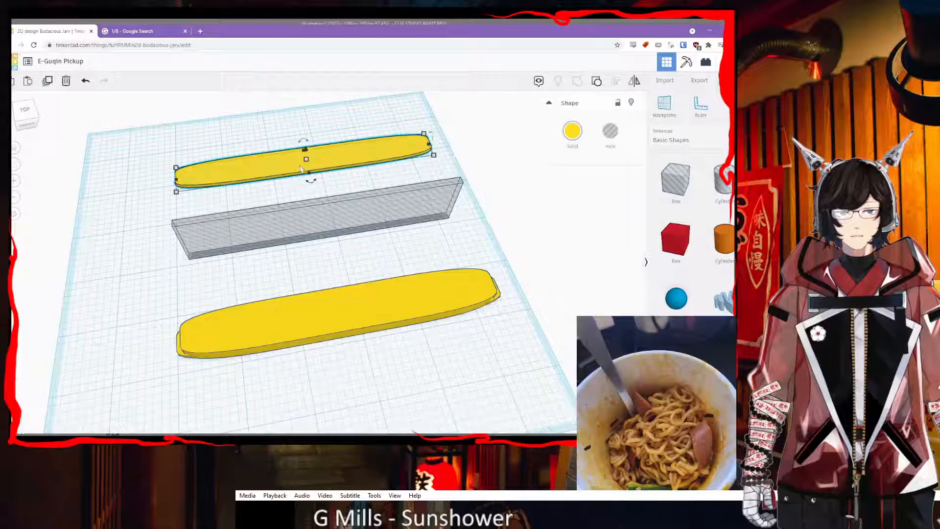
pyautogui.moveTo(307, 152); pyautogui.dragTo(344, 288)
pyautogui.moveTo(344, 286); pyautogui.dragTo(331, 234, button='right')
pyautogui.moveTo(403, 285); pyautogui.dragTo(367, 289, button='right')
pyautogui.moveTo(336, 246); pyautogui.dragTo(343, 265)
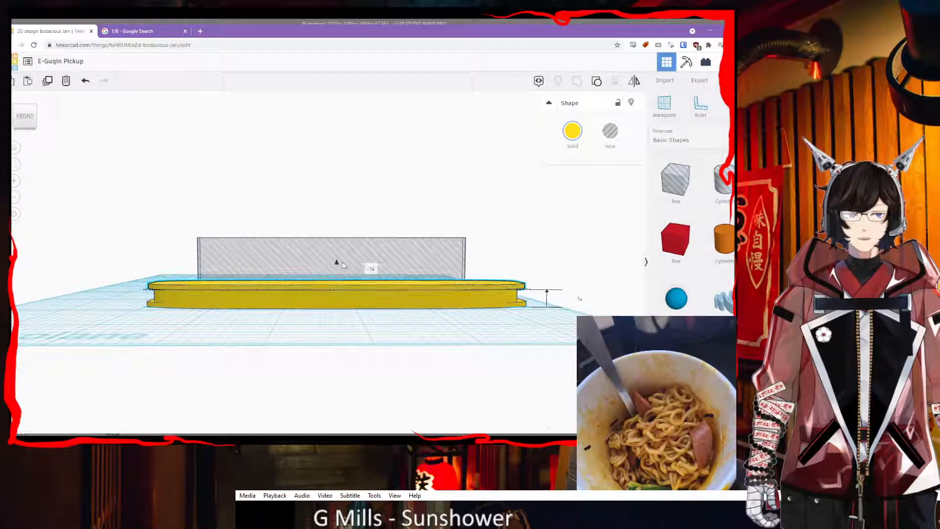
# - Nudge the top flat plate forward in small increments to align it with the plates beneath it
pyautogui.moveTo(342, 265); pyautogui.dragTo(533, 354, button='right')
pyautogui.moveTo(529, 306); pyautogui.dragTo(328, 396, button='right')
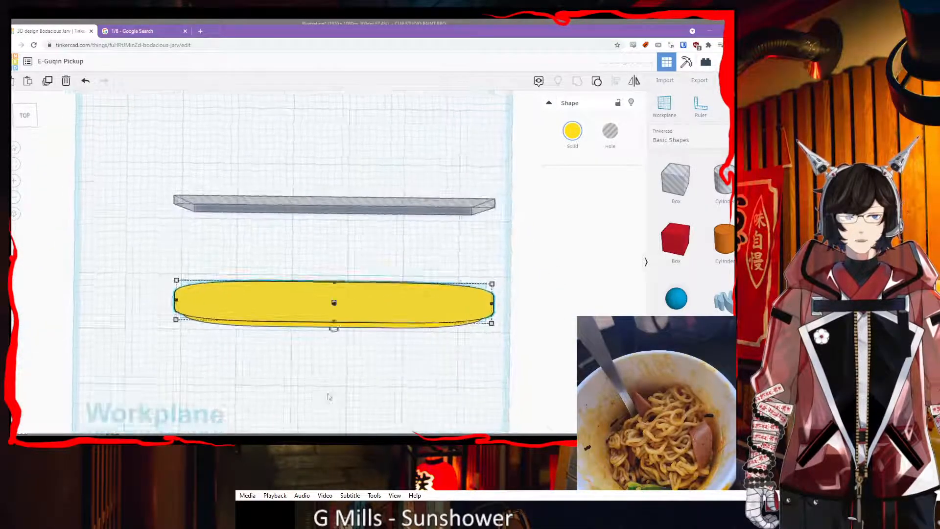
pyautogui.press('Down')
pyautogui.press('Down')
pyautogui.press('Down')
pyautogui.press('Down')
pyautogui.press('Down')
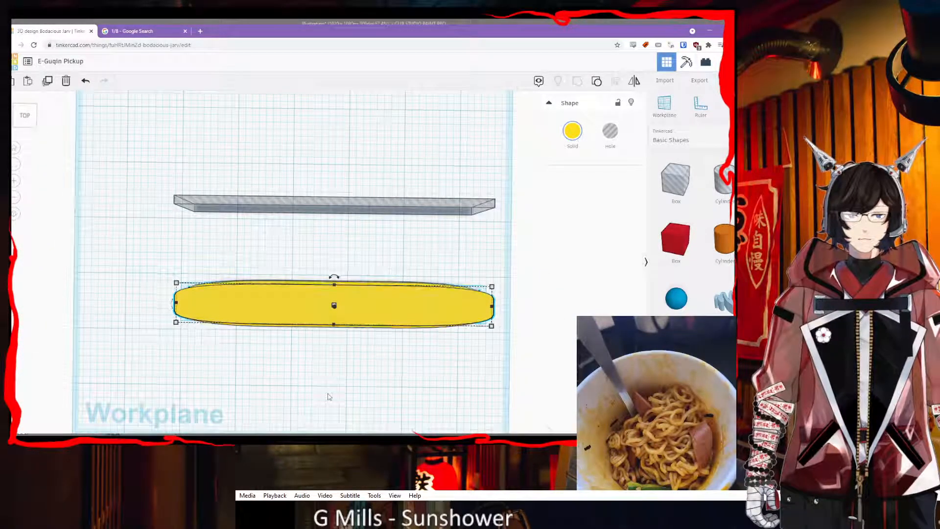
# - Spread the three stacked yellow plates apart, moving one back towards the hole box and the thicker one to the front
pyautogui.moveTo(329, 395); pyautogui.dragTo(355, 355, button='right')
pyautogui.moveTo(340, 314); pyautogui.dragTo(325, 263)
pyautogui.moveTo(333, 363); pyautogui.dragTo(328, 361, button='right')
pyautogui.moveTo(333, 329); pyautogui.dragTo(356, 393)
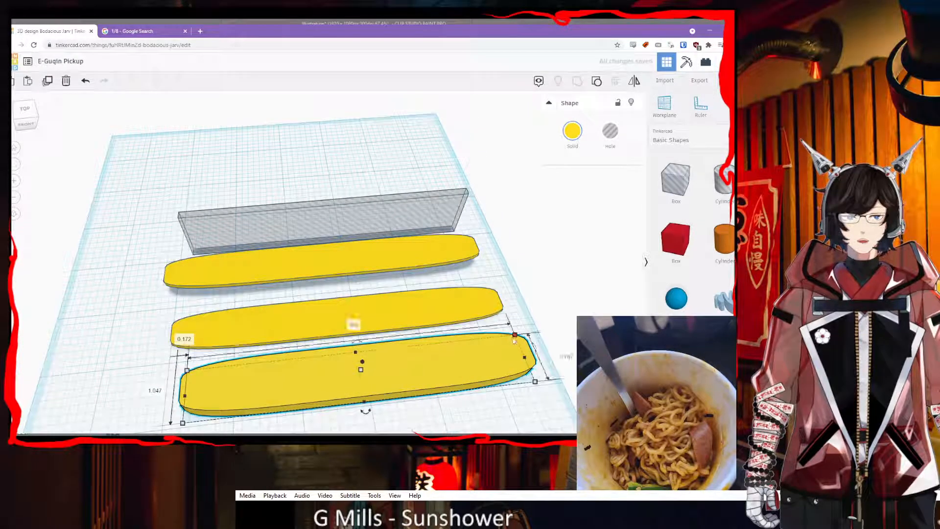
pyautogui.moveTo(528, 313); pyautogui.dragTo(531, 329, button='right')
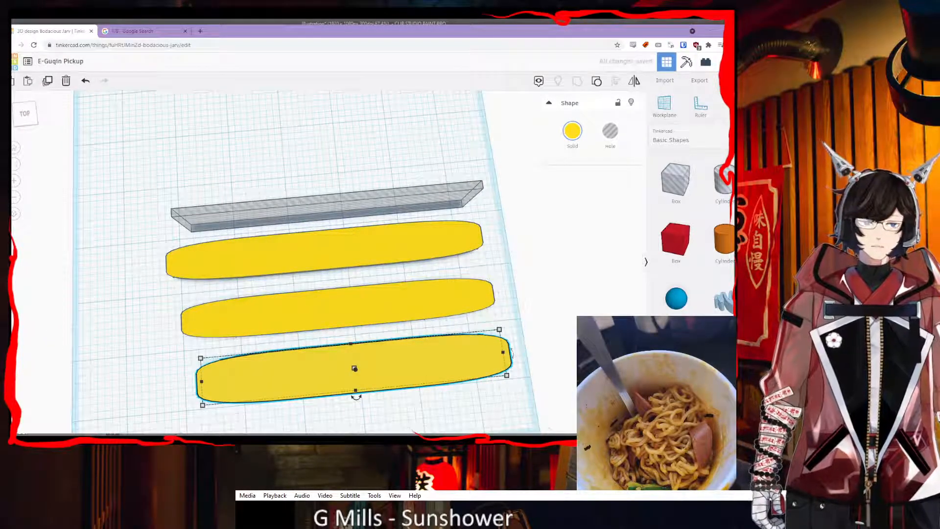
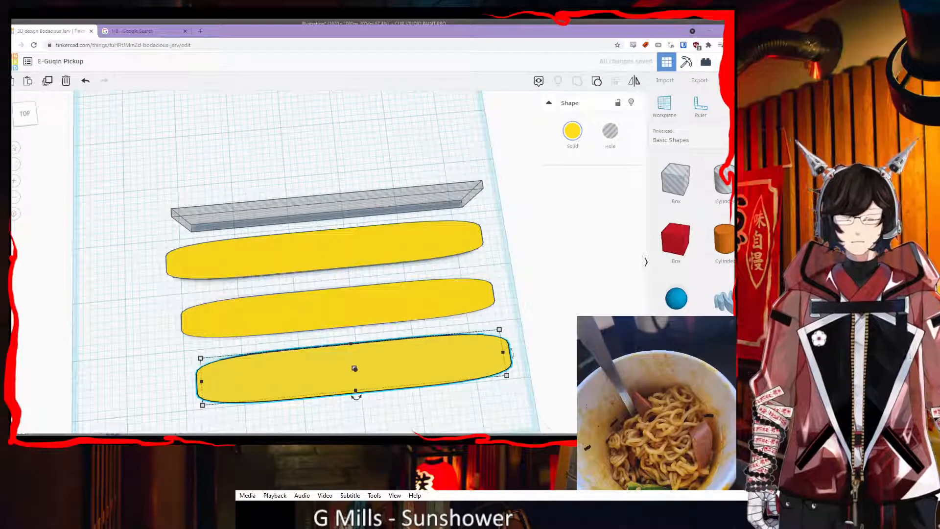
# - Look up the decimal value of 5/16 with a Google search and return to the 3D design
pyautogui.click(527, 288)
pyautogui.click(142, 31)
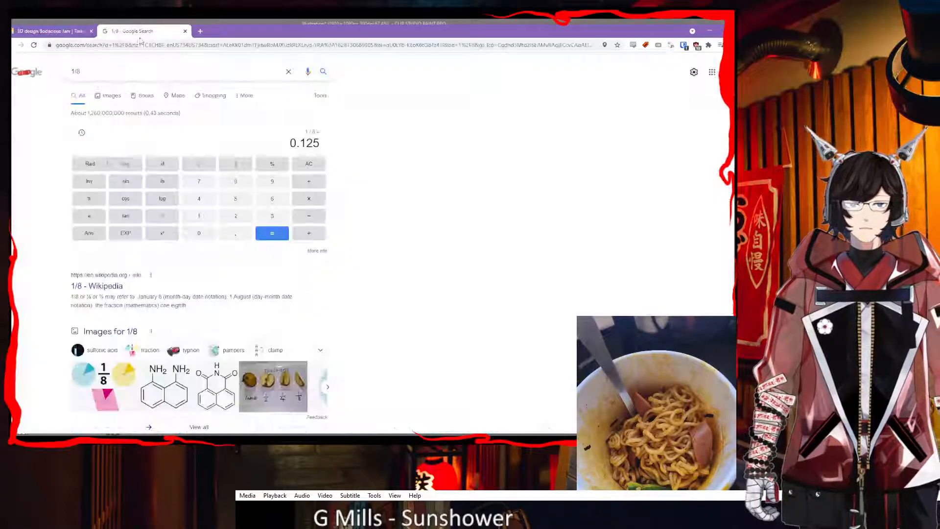
pyautogui.write('5/16')
pyautogui.press('Return')
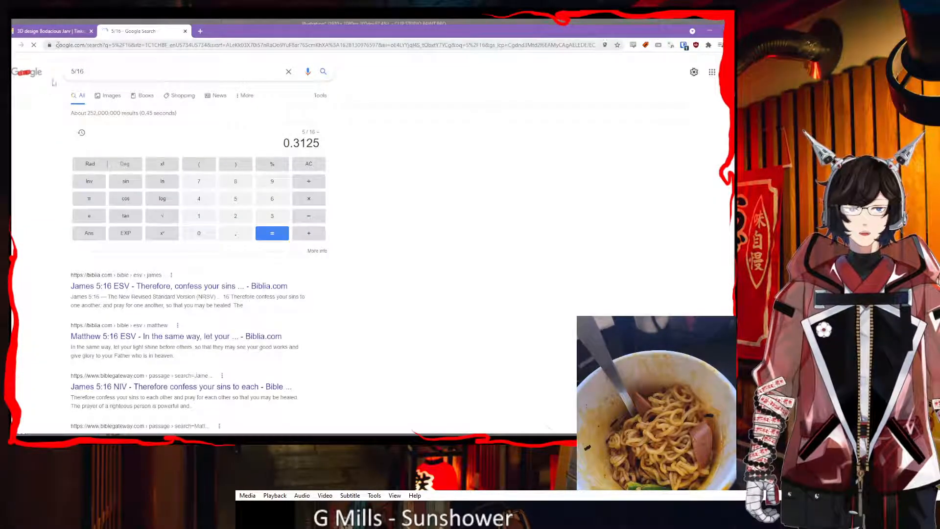
pyautogui.click(51, 30)
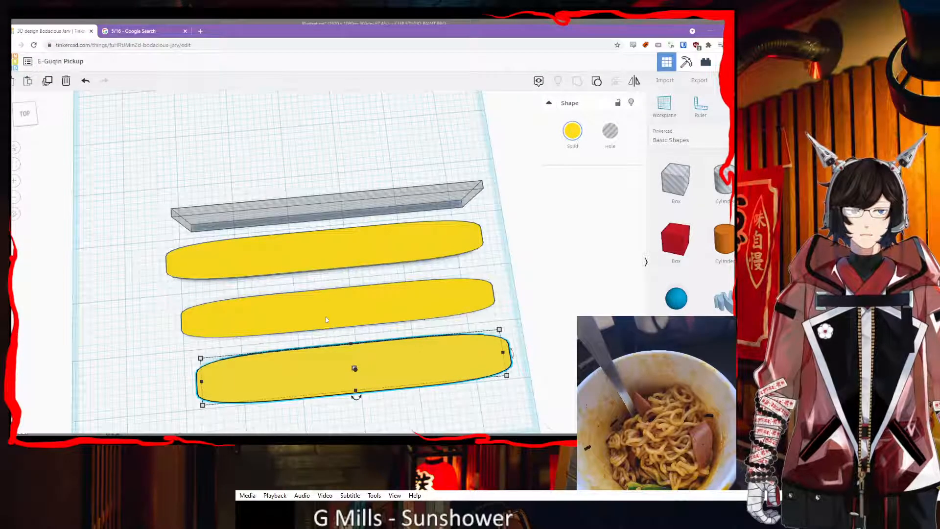
# - Set the width of the thick front yellow plate to 0.313
pyautogui.moveTo(502, 317)
pyautogui.mouseDown(button='right')
pyautogui.moveTo(493, 257)
pyautogui.moveTo(503, 240)
pyautogui.moveTo(514, 303)
pyautogui.mouseUp(button='right')
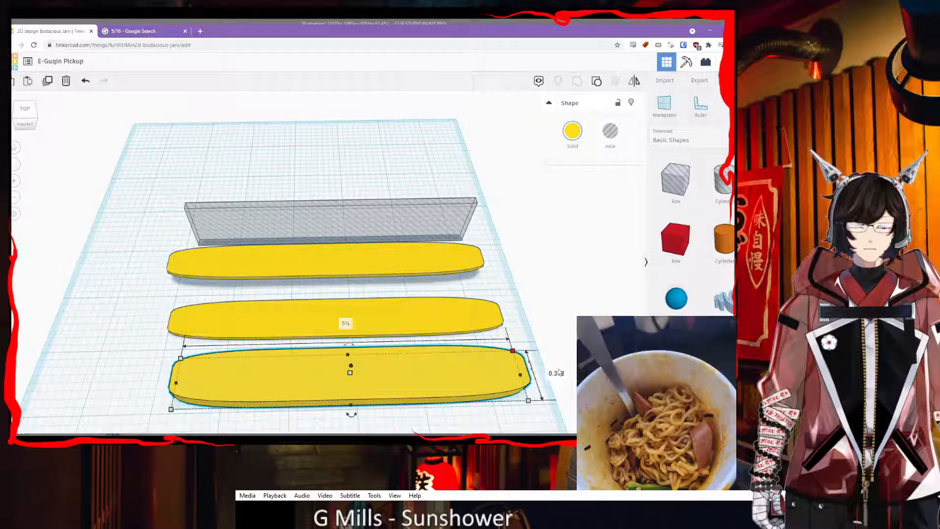
pyautogui.write('13')
pyautogui.press('Return')
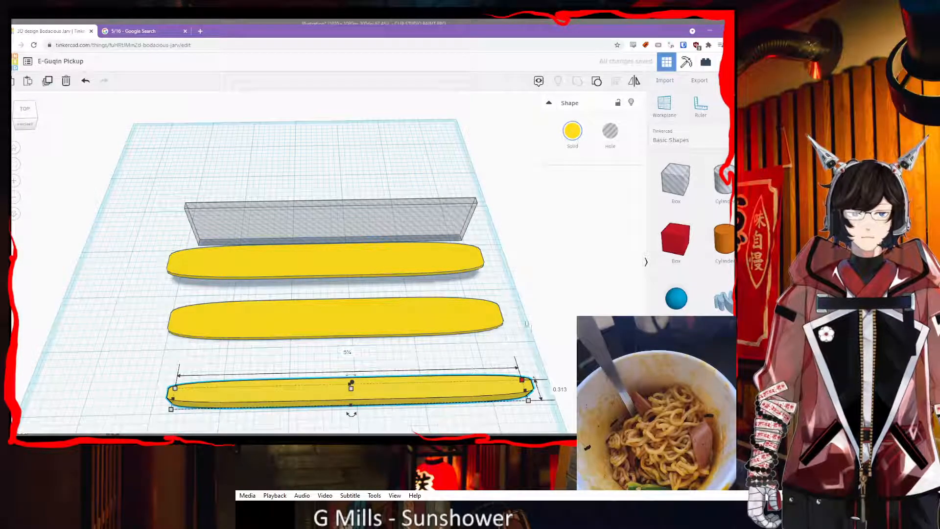
# - Move the narrowed yellow piece onto the centre of the middle plate and raise it by about 0.08
pyautogui.moveTo(527, 323); pyautogui.dragTo(453, 388, button='right')
pyautogui.moveTo(453, 388); pyautogui.dragTo(434, 311)
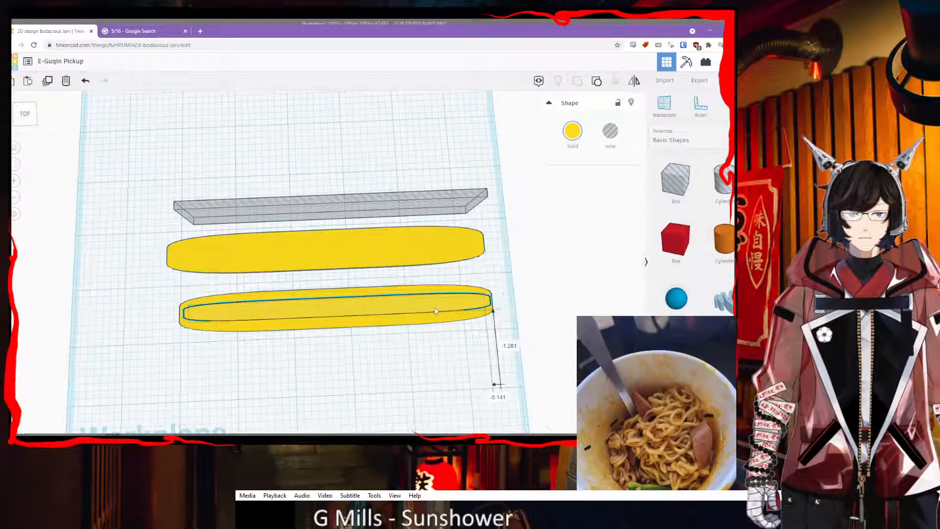
pyautogui.moveTo(435, 311)
pyautogui.mouseDown(button='right')
pyautogui.moveTo(463, 284)
pyautogui.moveTo(457, 271)
pyautogui.moveTo(430, 298)
pyautogui.moveTo(433, 314)
pyautogui.mouseUp(button='right')
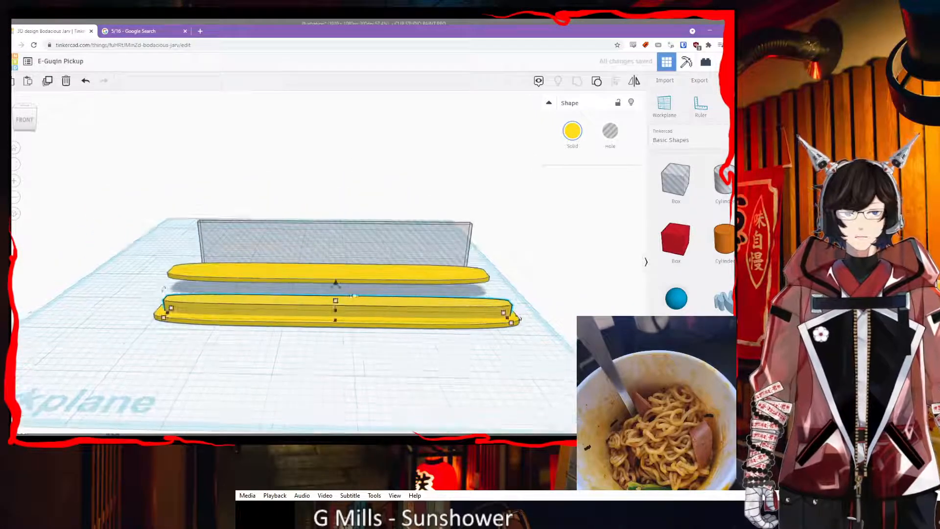
pyautogui.moveTo(337, 282); pyautogui.dragTo(341, 279)
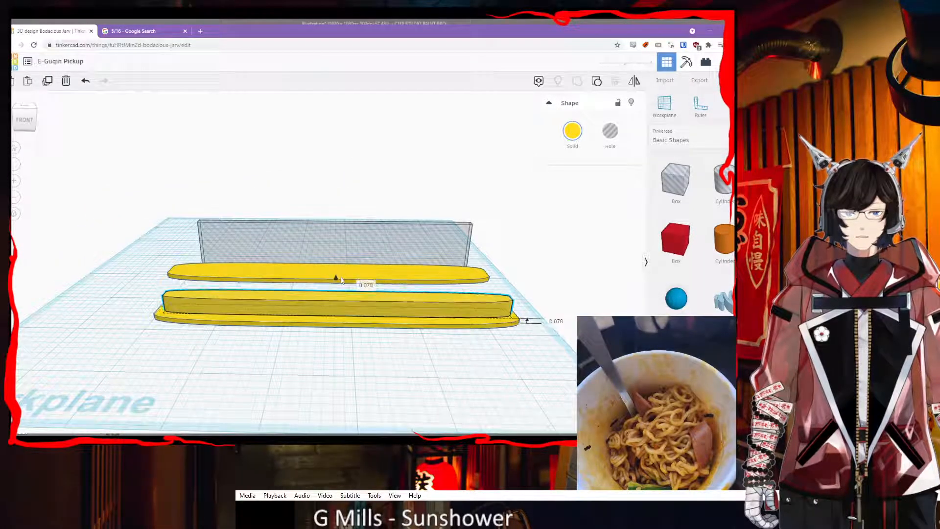
# - Fine-tune the fit of the narrow core on the base plate, checking the contact from the end
pyautogui.moveTo(344, 281); pyautogui.dragTo(354, 250, button='right')
pyautogui.scroll(5, 363, 321)
pyautogui.moveTo(376, 342); pyautogui.dragTo(549, 338, button='right')
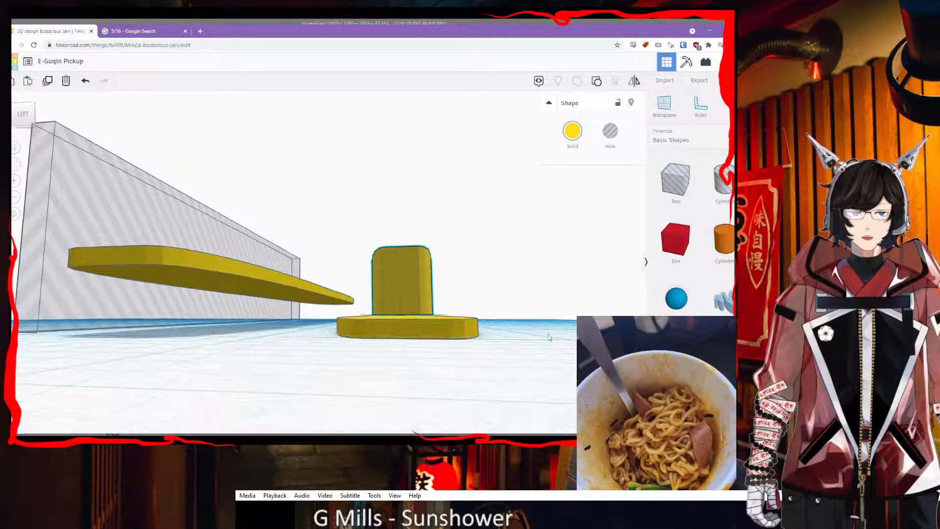
pyautogui.scroll(5, 533, 329)
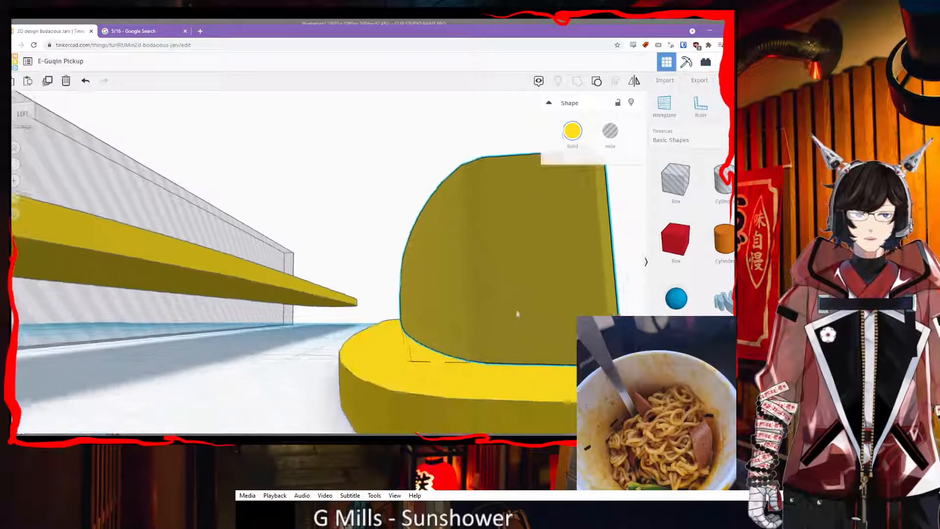
pyautogui.moveTo(490, 300); pyautogui.dragTo(474, 301, button='right')
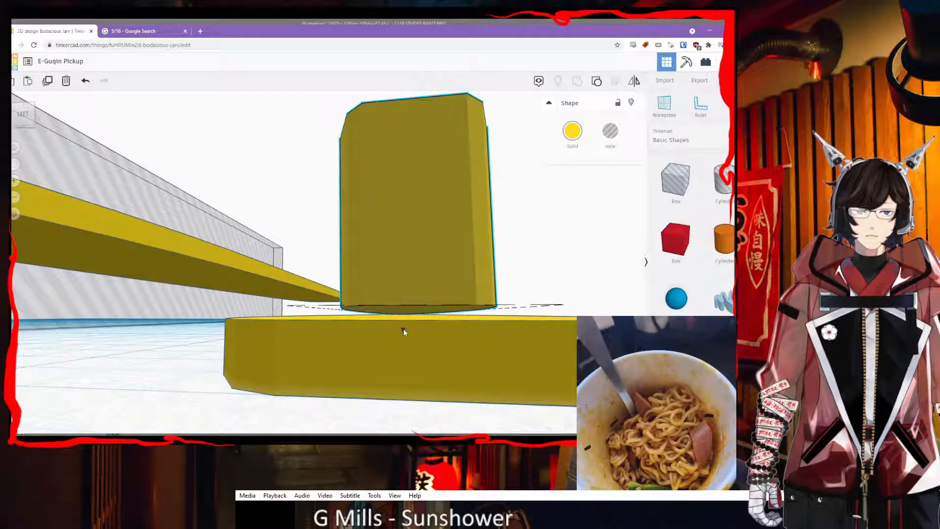
pyautogui.moveTo(404, 329); pyautogui.dragTo(405, 330)
pyautogui.click(522, 265)
pyautogui.moveTo(524, 268); pyautogui.dragTo(356, 348, button='right')
pyautogui.scroll(-2, 414, 306)
pyautogui.scroll(-3, 356, 348)
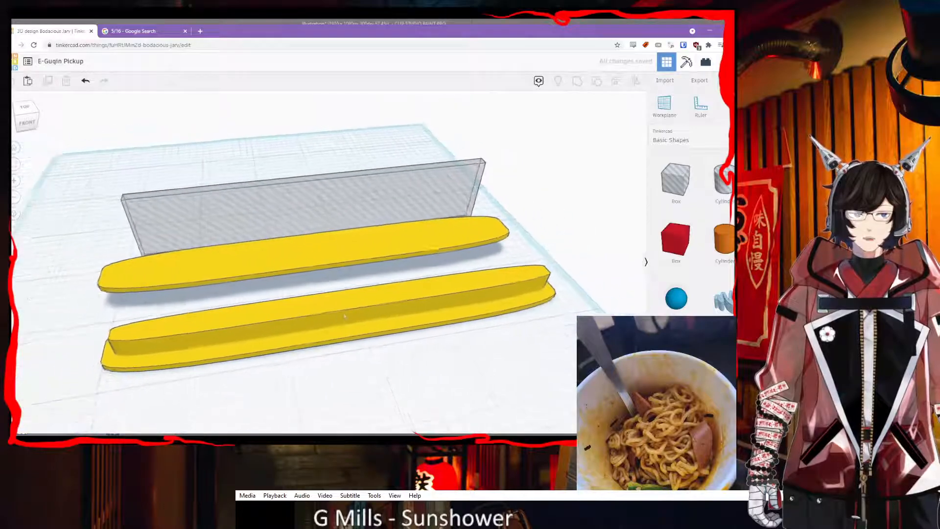
# - Move the remaining yellow plate over the narrow core, lined up with the base plate, and raise it slightly
pyautogui.click(323, 268)
pyautogui.moveTo(323, 268); pyautogui.dragTo(394, 292)
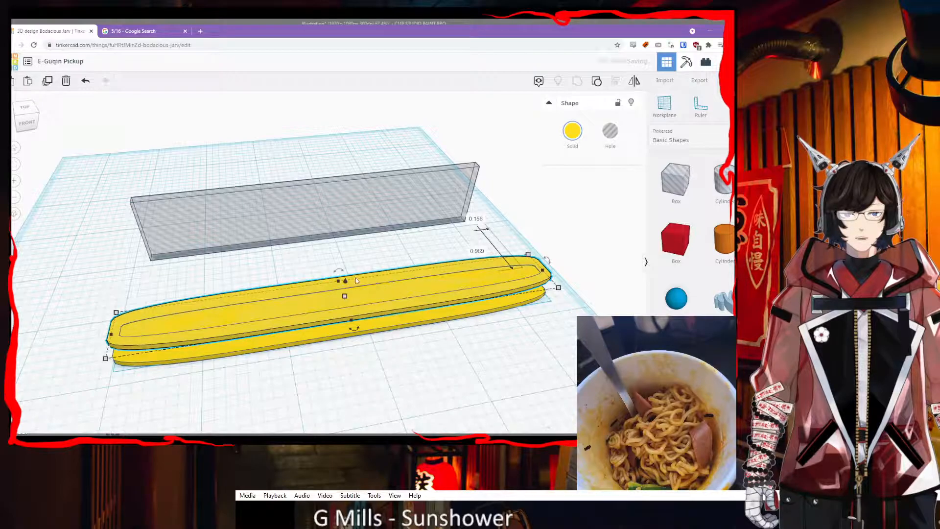
pyautogui.moveTo(346, 283); pyautogui.dragTo(345, 275)
# - Lower the upper yellow plate by about 0.016 so it rests on the core
pyautogui.moveTo(344, 274); pyautogui.dragTo(335, 235, button='right')
pyautogui.scroll(6, 358, 274)
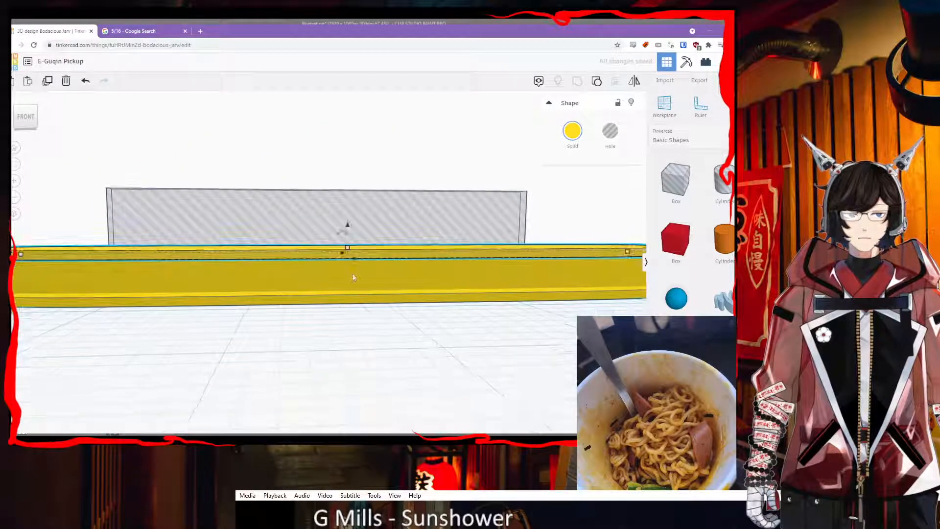
pyautogui.scroll(5, 362, 274)
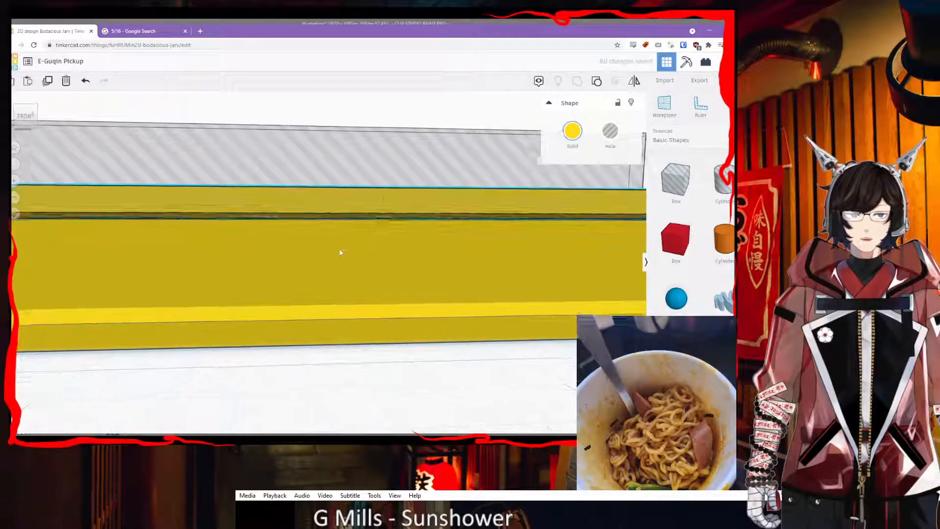
pyautogui.moveTo(340, 178); pyautogui.dragTo(340, 183)
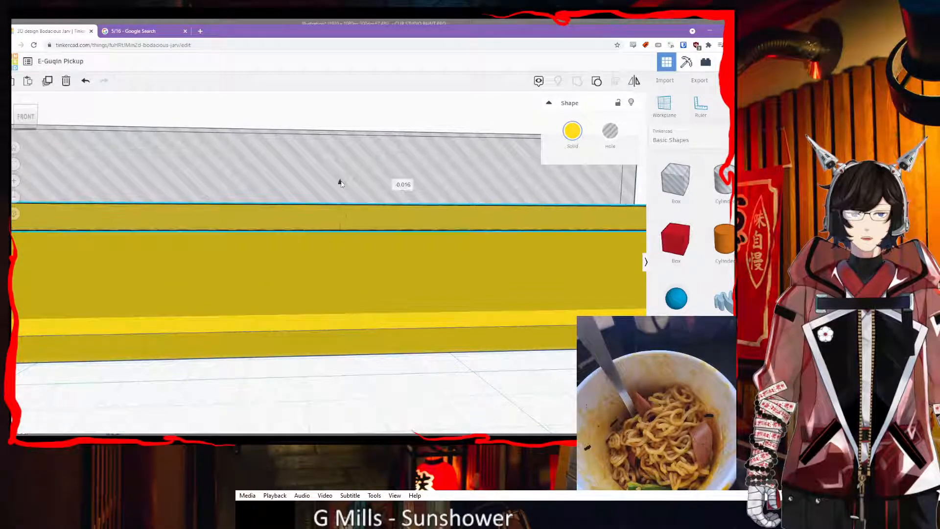
pyautogui.click(384, 383)
pyautogui.scroll(-4, 385, 377)
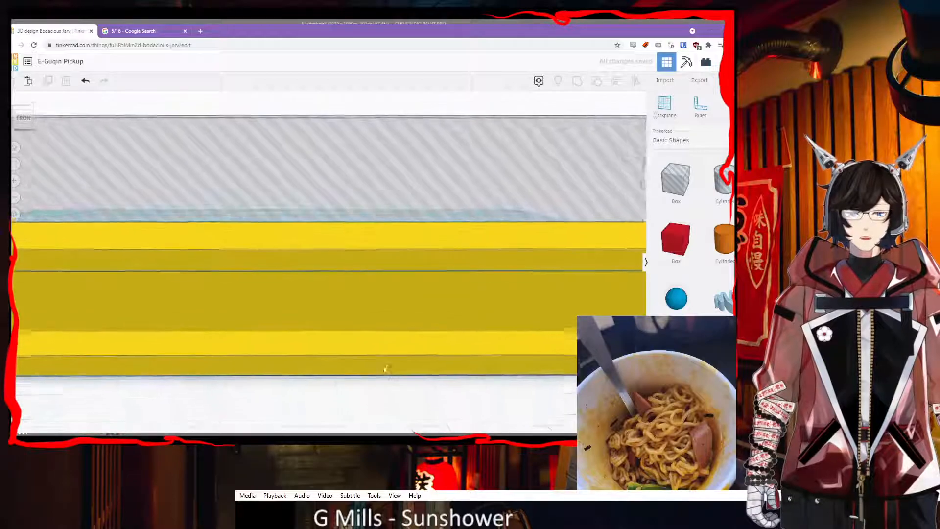
# - Set the height of the gray hole box to 0.5
pyautogui.scroll(-2, 385, 367)
pyautogui.moveTo(425, 340); pyautogui.dragTo(169, 264, button='middle')
pyautogui.moveTo(169, 265); pyautogui.dragTo(323, 346, button='right')
pyautogui.scroll(-3, 321, 346)
pyautogui.moveTo(241, 348); pyautogui.dragTo(296, 327, button='middle')
pyautogui.moveTo(296, 327); pyautogui.dragTo(466, 367, button='right')
pyautogui.hotkey('alt', 'Tab')
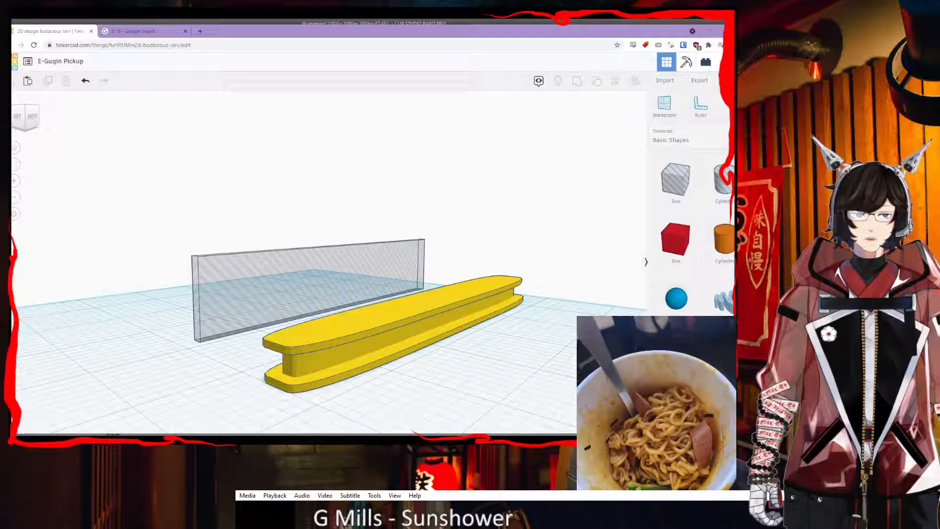
pyautogui.hotkey('alt', 'Tab')
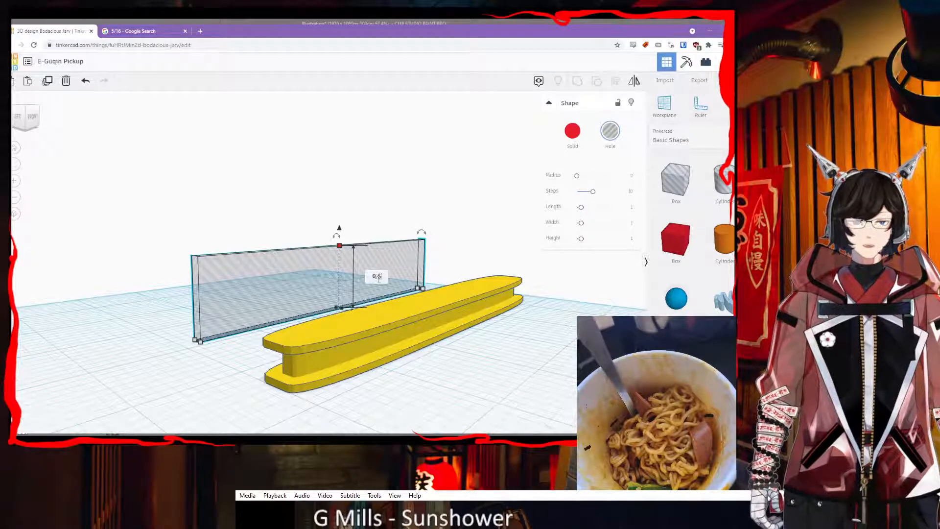
pyautogui.press('Return')
# - Move the gray hole box into the yellow assembly, centred lengthwise along the plates
pyautogui.click(292, 260)
pyautogui.moveTo(275, 259); pyautogui.dragTo(274, 294, button='right')
pyautogui.moveTo(316, 287); pyautogui.dragTo(330, 387)
pyautogui.moveTo(330, 387); pyautogui.dragTo(289, 232, button='right')
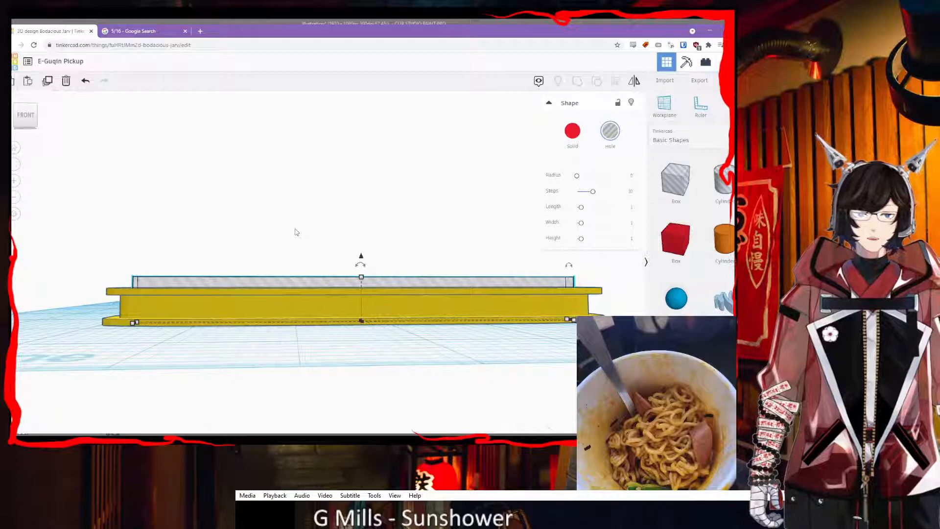
pyautogui.moveTo(352, 206); pyautogui.dragTo(582, 254, button='right')
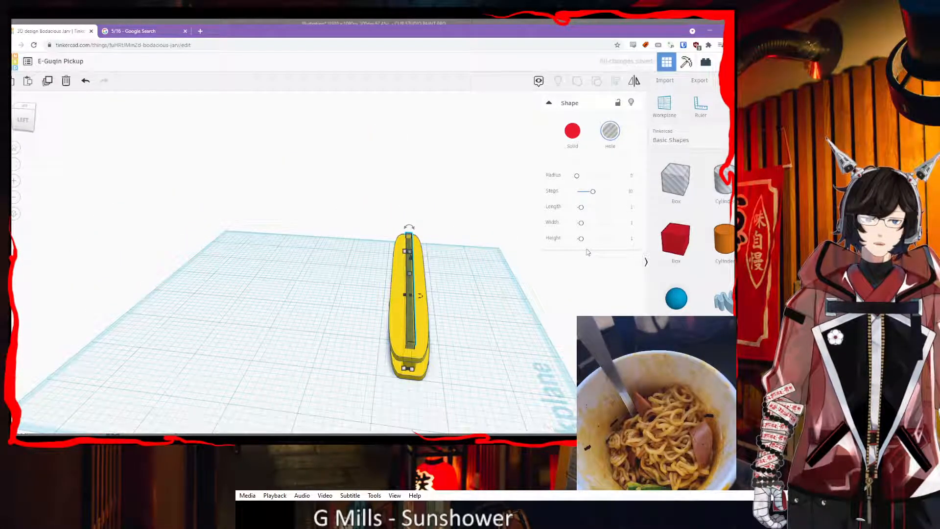
pyautogui.moveTo(562, 302); pyautogui.dragTo(434, 283, button='right')
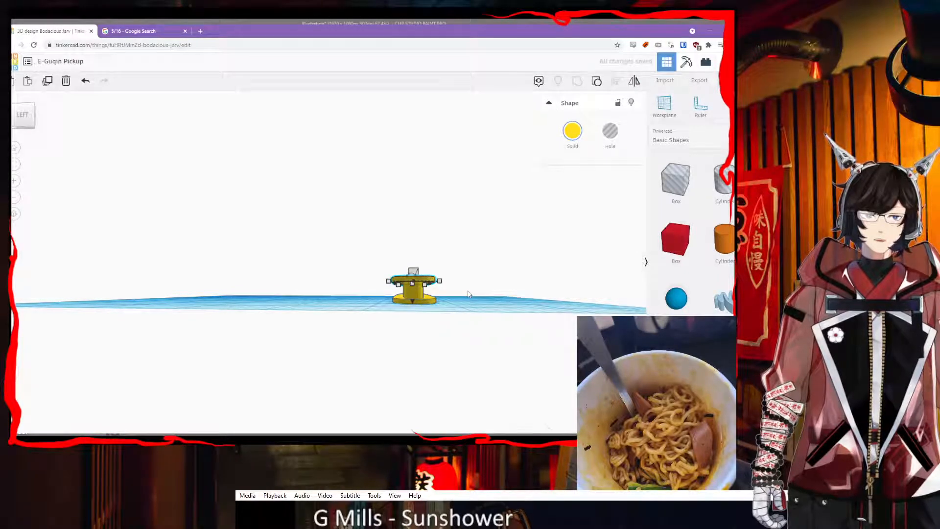
pyautogui.moveTo(467, 301); pyautogui.dragTo(386, 320, button='right')
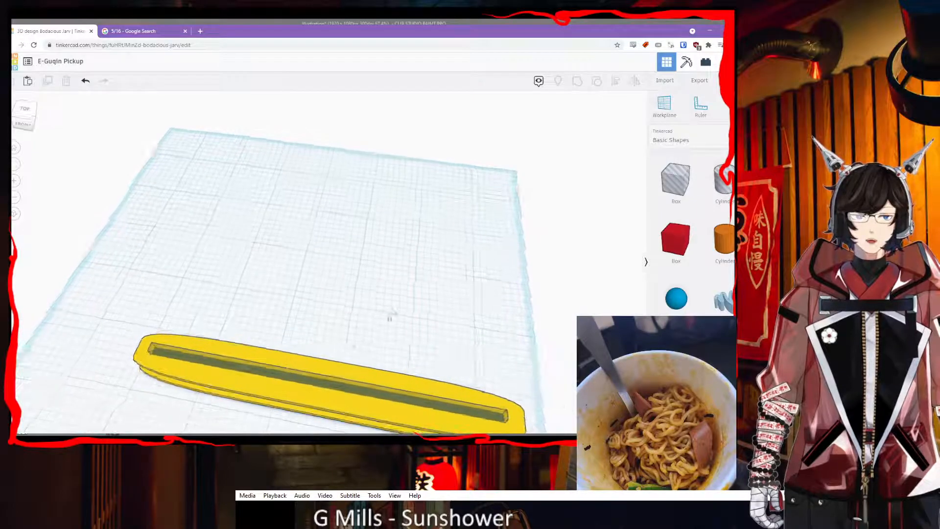
# - Select all four shapes of the assembly and move them back towards the middle of the workplane
pyautogui.scroll(-3, 468, 318)
pyautogui.click(322, 341)
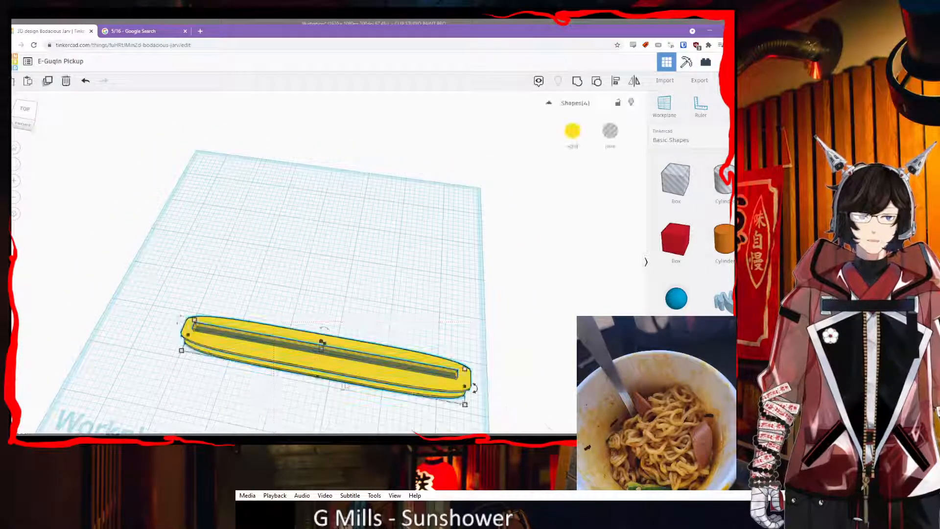
pyautogui.moveTo(357, 374); pyautogui.dragTo(358, 306)
# - Examine the assembly from its ends and sides, checking the plate overhang beyond the core and the hole box's position
pyautogui.moveTo(342, 369); pyautogui.dragTo(480, 324, button='right')
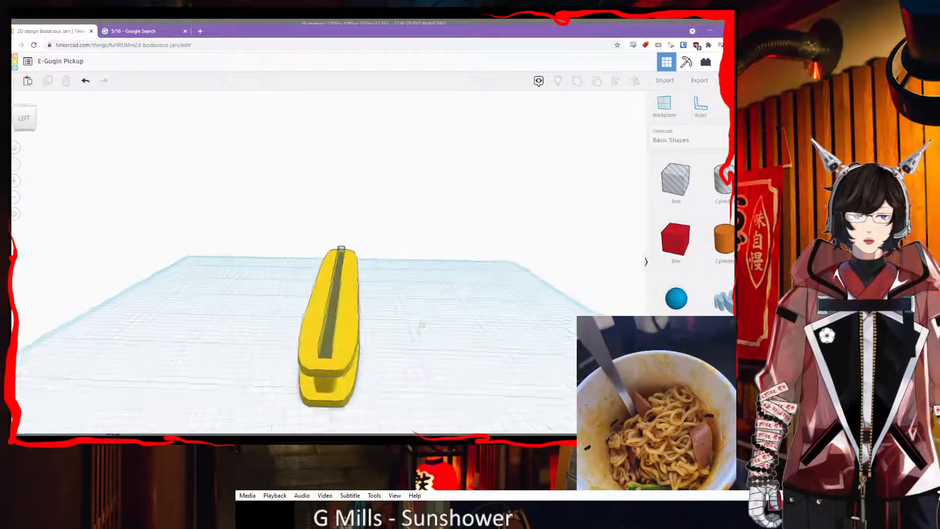
pyautogui.moveTo(292, 362); pyautogui.dragTo(188, 271, button='right')
pyautogui.moveTo(249, 282); pyautogui.dragTo(447, 317, button='right')
pyautogui.moveTo(433, 267); pyautogui.dragTo(488, 280, button='right')
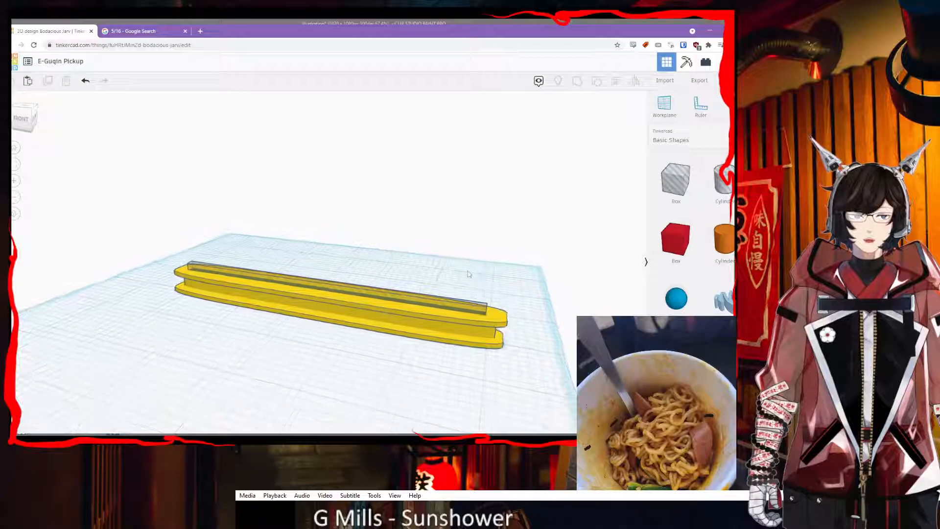
pyautogui.moveTo(501, 289); pyautogui.dragTo(529, 289, button='right')
pyautogui.scroll(3, 537, 292)
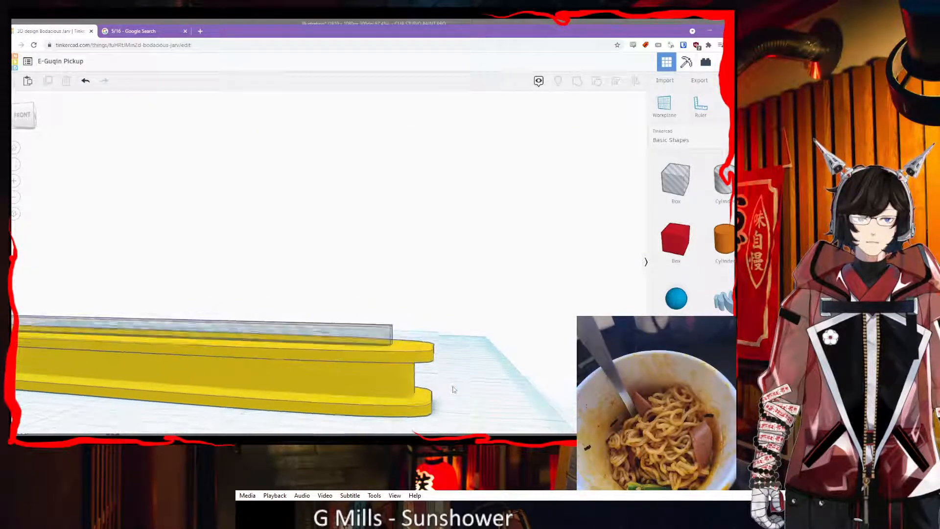
pyautogui.moveTo(428, 412); pyautogui.dragTo(482, 386, button='right')
pyautogui.moveTo(453, 354); pyautogui.dragTo(282, 296, button='right')
pyautogui.moveTo(294, 348); pyautogui.dragTo(456, 304, button='right')
pyautogui.moveTo(306, 306); pyautogui.dragTo(455, 277, button='middle')
pyautogui.scroll(-4, 536, 265)
pyautogui.moveTo(440, 275); pyautogui.dragTo(298, 370, button='right')
pyautogui.scroll(3, 323, 367)
pyautogui.moveTo(370, 379); pyautogui.dragTo(491, 336, button='right')
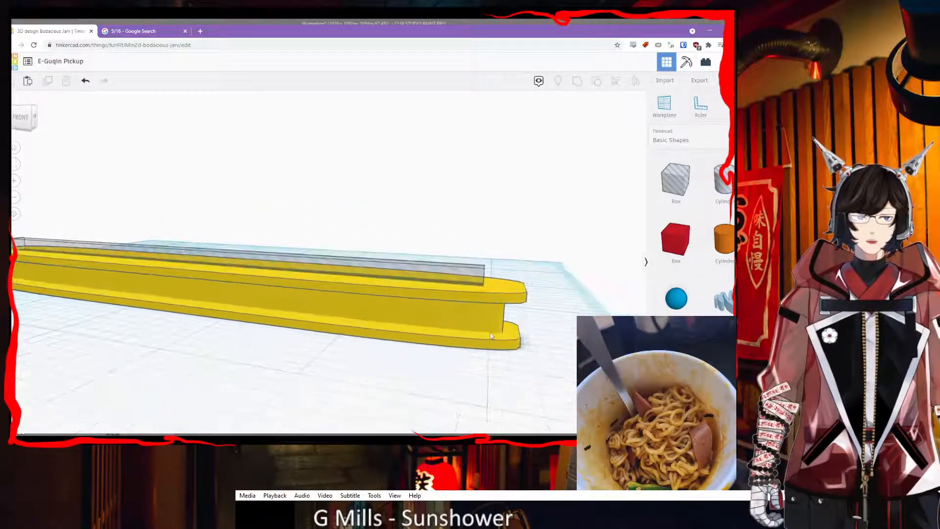
pyautogui.scroll(-2, 493, 336)
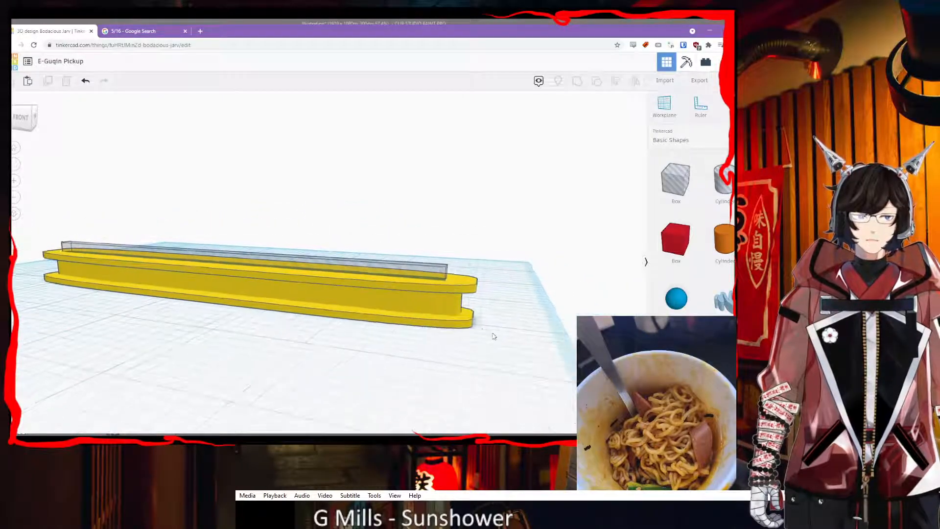
# - Set the length of the bottom yellow plate to 5.75
pyautogui.click(458, 324)
pyautogui.moveTo(469, 325); pyautogui.dragTo(489, 346, button='right')
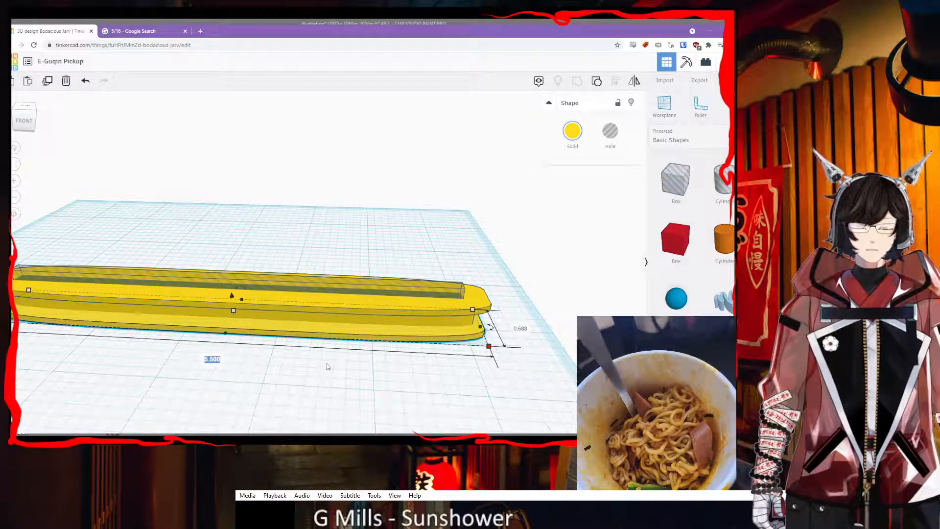
pyautogui.write('5')
pyautogui.press('Return')
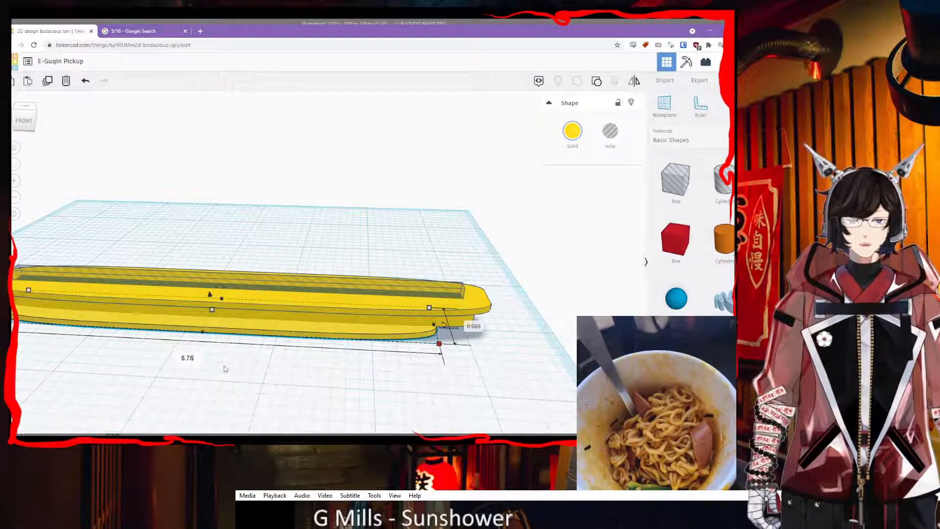
pyautogui.press('Return')
pyautogui.click(247, 400)
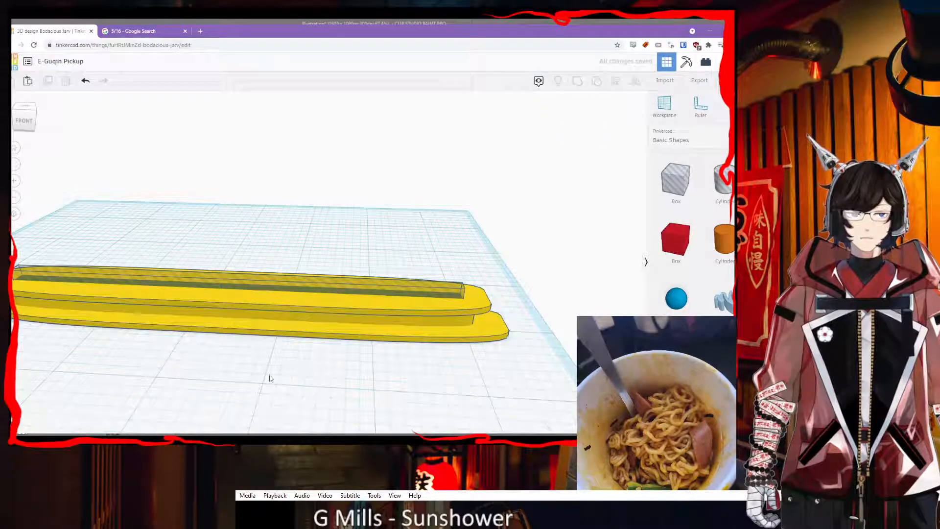
# - Select the bottom yellow plate and nudge it lengthwise until it is centred beneath the top plate
pyautogui.scroll(-2, 270, 376)
pyautogui.moveTo(262, 369); pyautogui.dragTo(349, 402, button='middle')
pyautogui.click(365, 354)
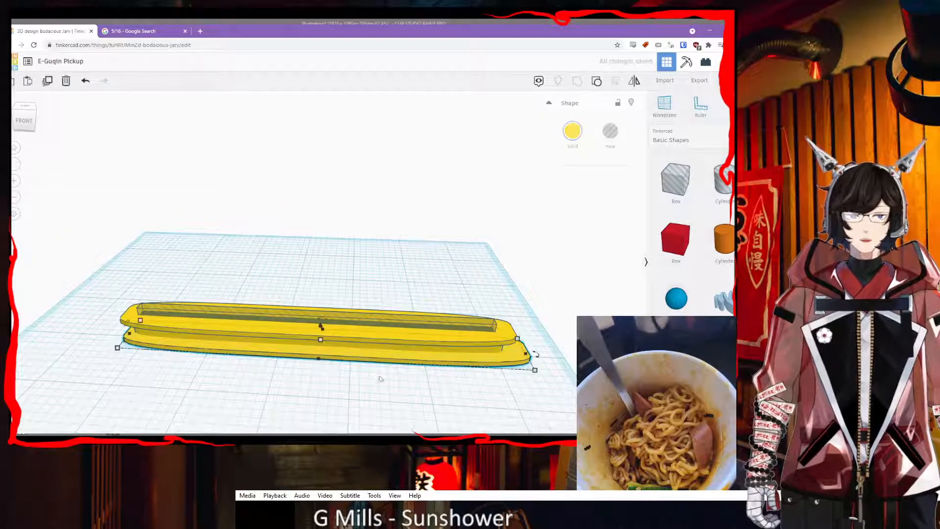
pyautogui.press('Left')
pyautogui.press('Left')
pyautogui.press('Left')
pyautogui.press('Left')
pyautogui.press('Left')
pyautogui.press('Left')
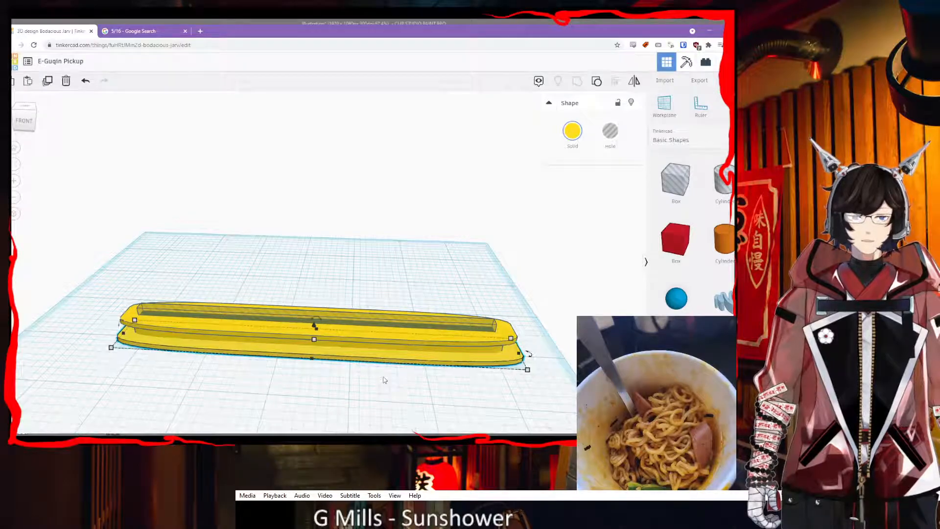
pyautogui.press('Left')
pyautogui.press('Right')
pyautogui.moveTo(470, 405); pyautogui.dragTo(490, 356, button='middle')
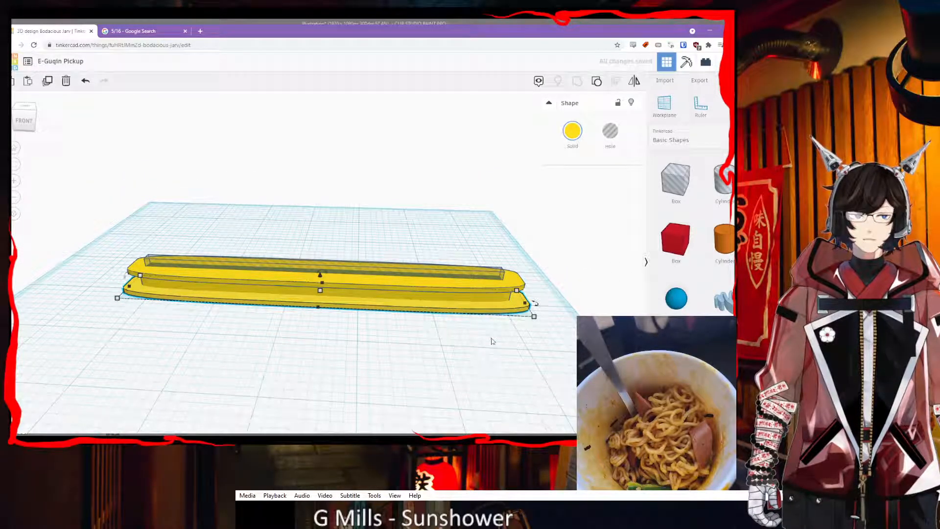
pyautogui.moveTo(485, 339); pyautogui.dragTo(493, 356, button='right')
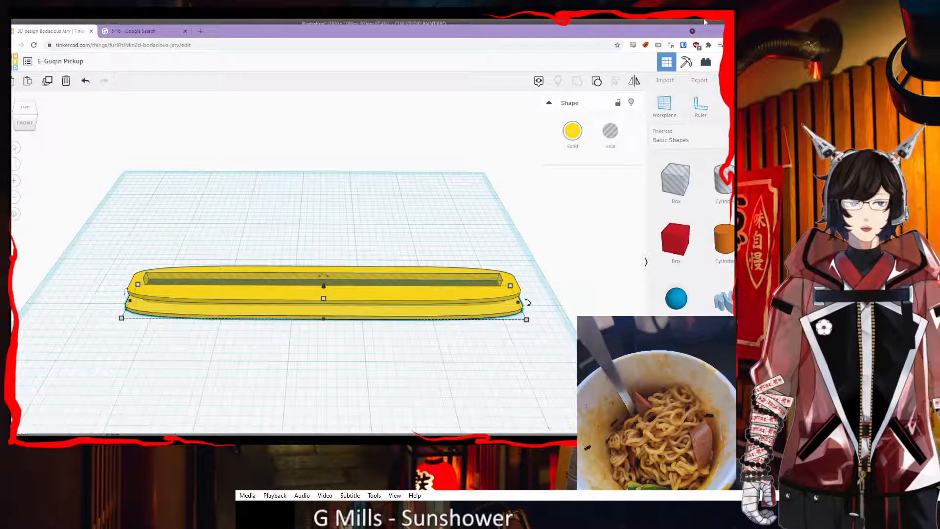
# - Examine the assembly from its sides, ends and above, comparing the bottom plate's outline with the top plate
pyautogui.click(532, 196)
pyautogui.moveTo(532, 291)
pyautogui.mouseDown(button='right')
pyautogui.moveTo(553, 265)
pyautogui.moveTo(544, 307)
pyautogui.moveTo(541, 280)
pyautogui.mouseUp(button='right')
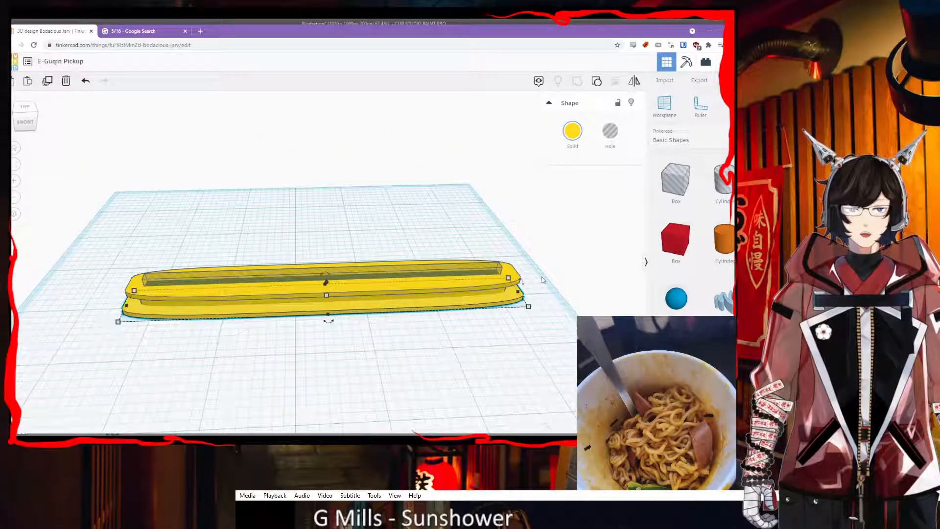
pyautogui.moveTo(316, 371); pyautogui.dragTo(359, 391, button='right')
pyautogui.moveTo(361, 383); pyautogui.dragTo(483, 322, button='middle')
pyautogui.moveTo(356, 319); pyautogui.dragTo(366, 315, button='middle')
pyautogui.scroll(3, 367, 316)
pyautogui.moveTo(399, 321); pyautogui.dragTo(405, 209, button='right')
pyautogui.moveTo(342, 249); pyautogui.dragTo(182, 225, button='middle')
pyautogui.scroll(-3, 195, 230)
pyautogui.scroll(3, 372, 272)
pyautogui.moveTo(372, 271); pyautogui.dragTo(388, 306, button='middle')
pyautogui.moveTo(390, 299); pyautogui.dragTo(435, 335, button='right')
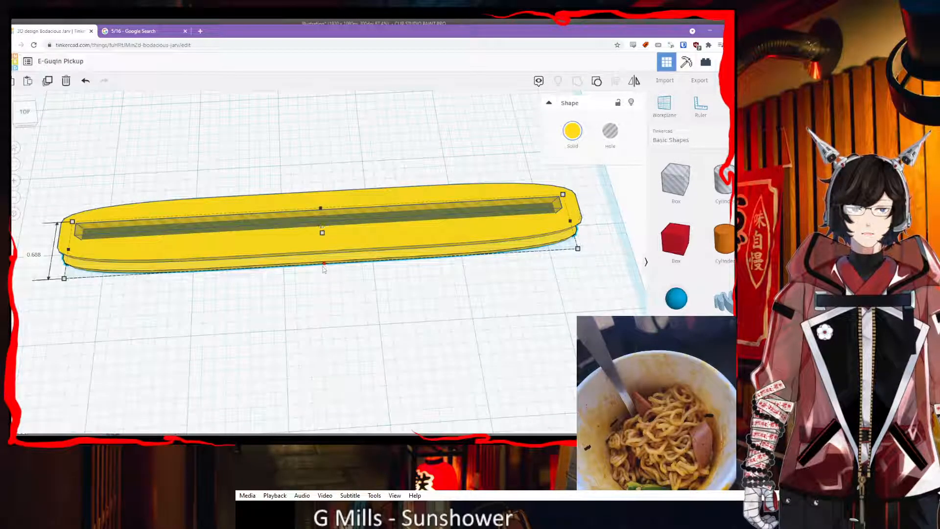
# - Try widening the bottom plate slightly along its front edge, check it from the end, and undo the change
pyautogui.moveTo(325, 264); pyautogui.dragTo(325, 274)
pyautogui.moveTo(429, 313); pyautogui.dragTo(411, 321, button='right')
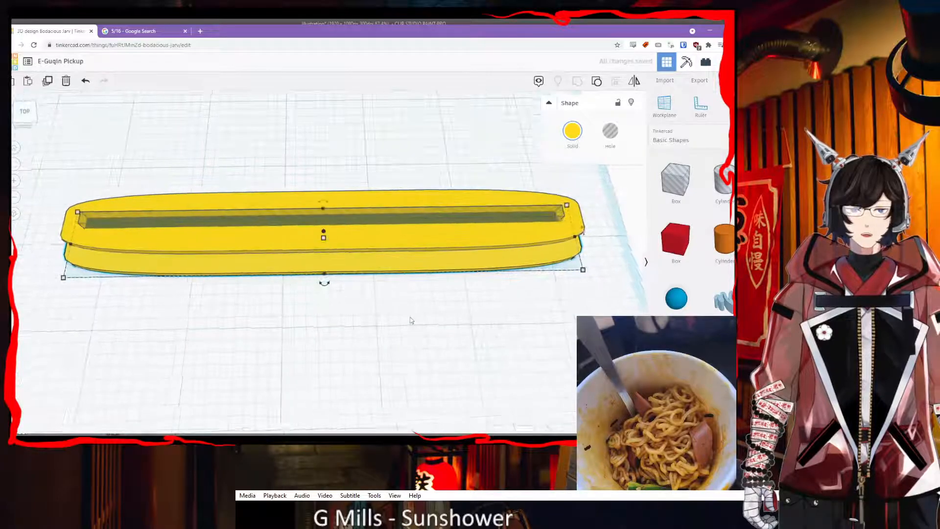
pyautogui.scroll(-3, 411, 321)
pyautogui.moveTo(366, 296); pyautogui.dragTo(522, 310, button='middle')
pyautogui.moveTo(521, 311); pyautogui.dragTo(315, 233, button='right')
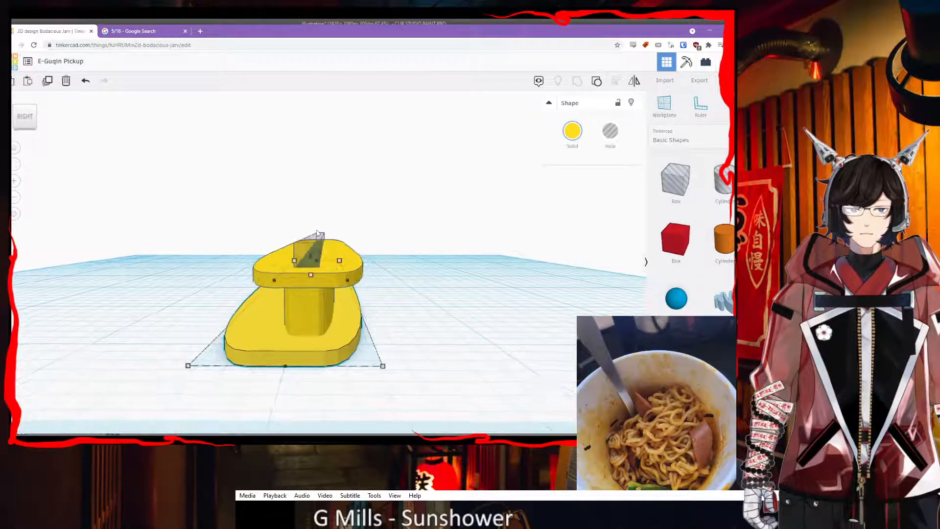
pyautogui.hotkey('ctrl', 'z')
# - Stretch the bottom yellow plate and set its length to 6
pyautogui.moveTo(275, 281); pyautogui.dragTo(363, 356, button='right')
pyautogui.moveTo(436, 328); pyautogui.dragTo(191, 311, button='middle')
pyautogui.moveTo(387, 305); pyautogui.dragTo(346, 259, button='middle')
pyautogui.scroll(1, 383, 287)
pyautogui.moveTo(383, 290); pyautogui.dragTo(421, 289, button='right')
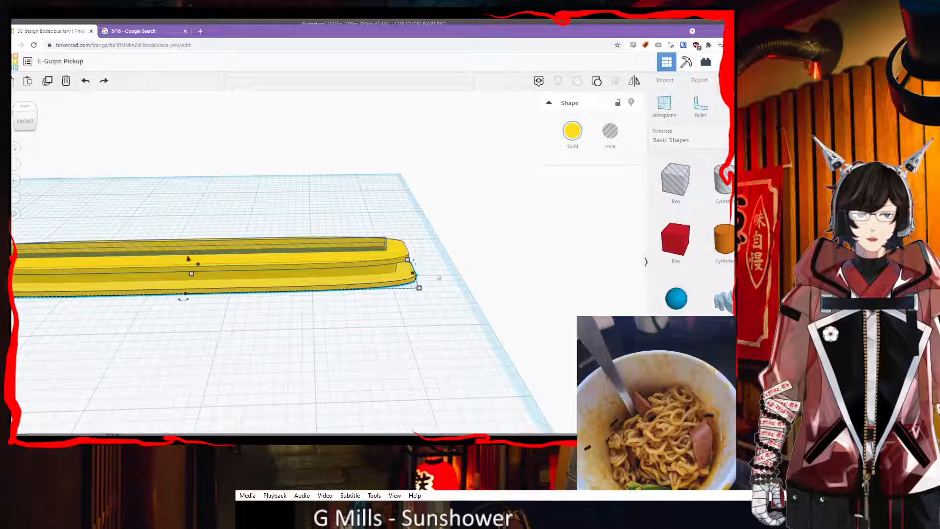
pyautogui.moveTo(420, 288)
pyautogui.mouseDown()
pyautogui.moveTo(424, 301)
pyautogui.moveTo(429, 278)
pyautogui.mouseUp()
pyautogui.click(183, 317)
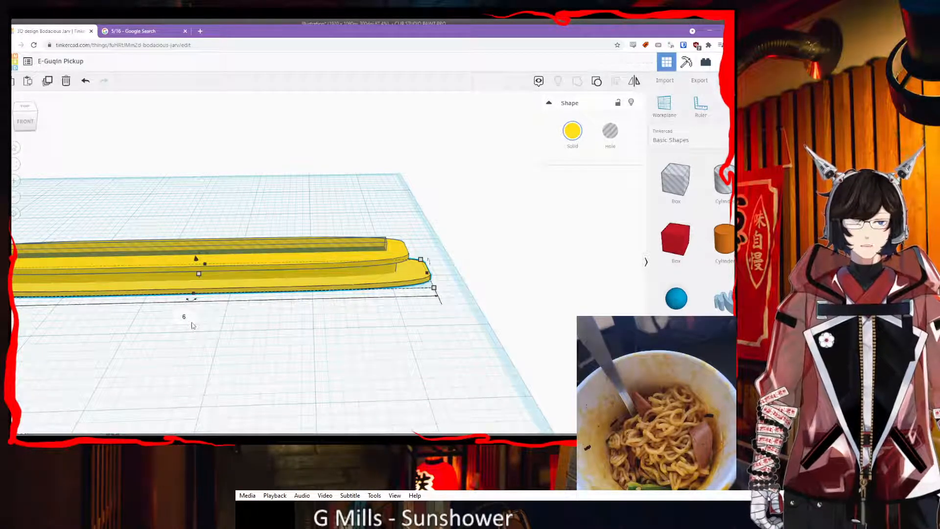
pyautogui.write('6')
pyautogui.press('Return')
# - Nudge the lengthened bottom plate leftward in small increments so its overhang matches at both ends of the top plate
pyautogui.scroll(-3, 219, 328)
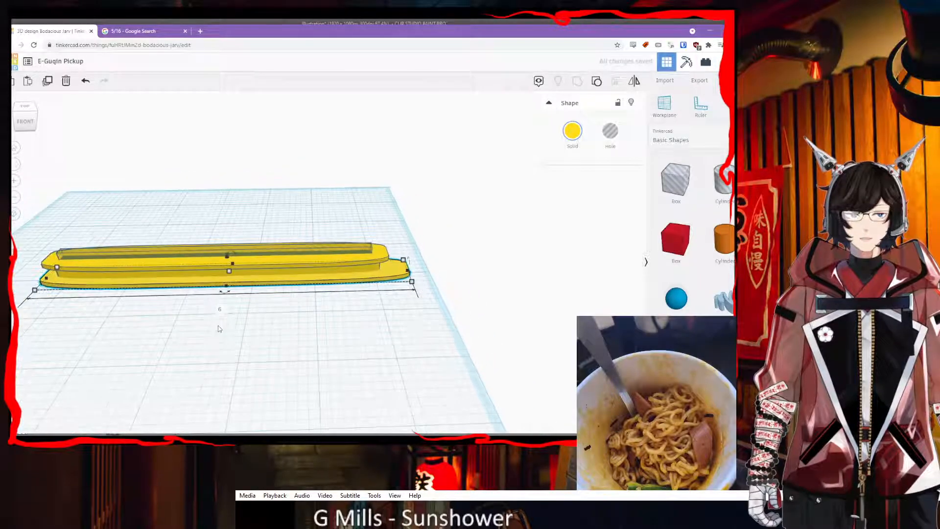
pyautogui.click(191, 327)
pyautogui.moveTo(189, 328); pyautogui.dragTo(439, 351, button='right')
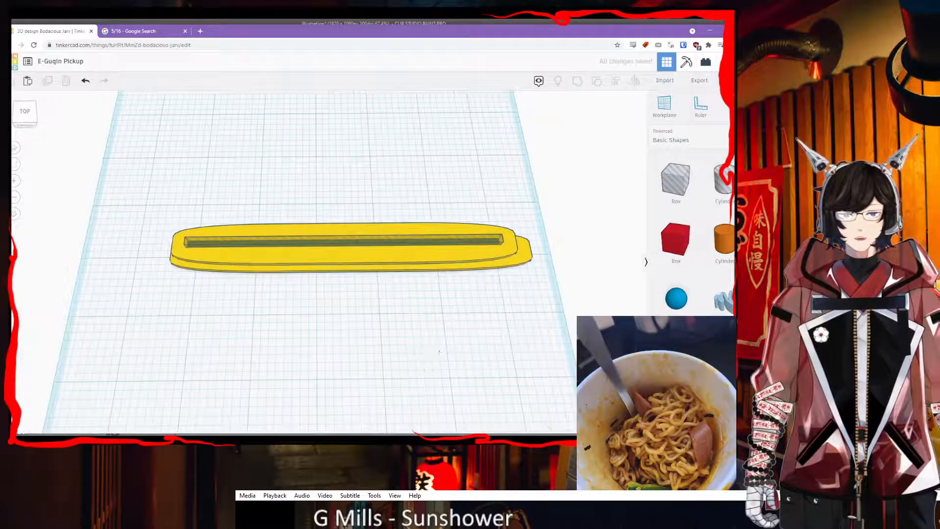
pyautogui.click(326, 267)
pyautogui.press('Left')
pyautogui.press('Left')
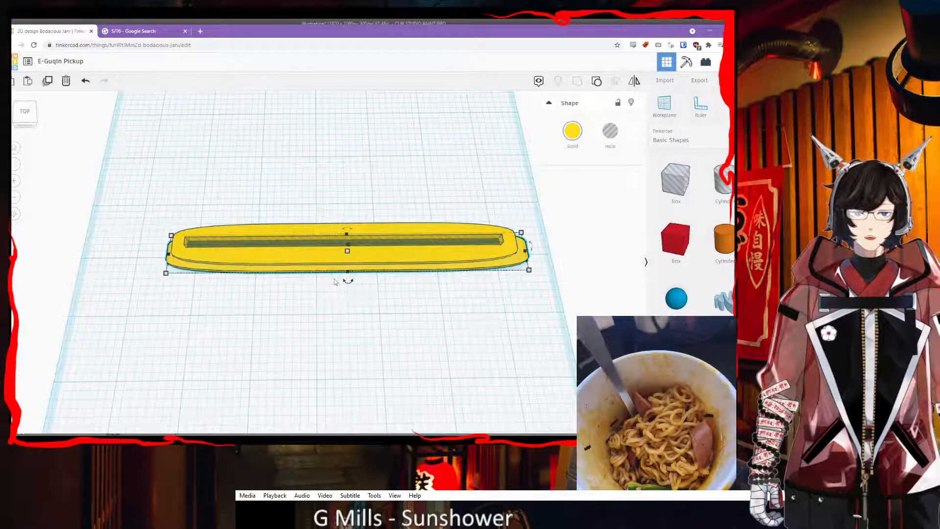
pyautogui.moveTo(394, 312); pyautogui.dragTo(395, 346, button='middle')
pyautogui.scroll(2, 396, 348)
pyautogui.click(415, 367)
pyautogui.moveTo(416, 367); pyautogui.dragTo(439, 219, button='right')
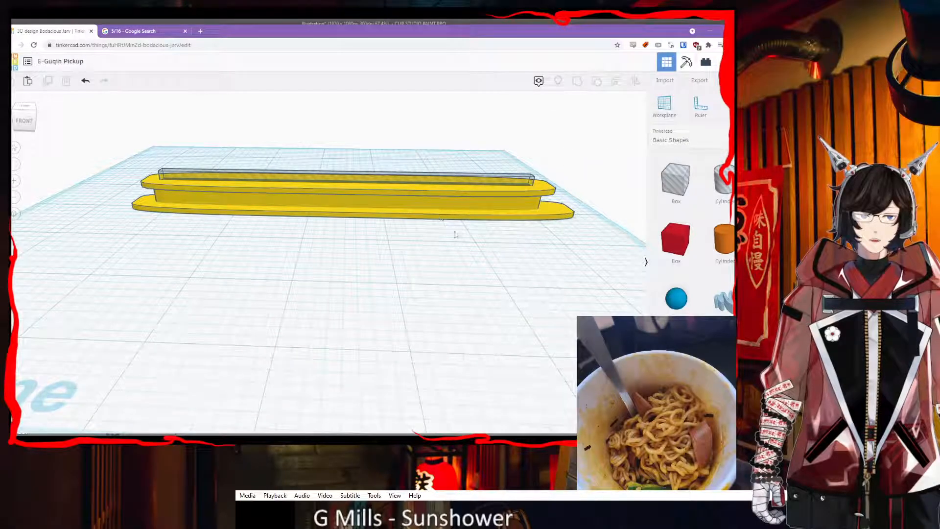
pyautogui.click(441, 218)
pyautogui.press('Left')
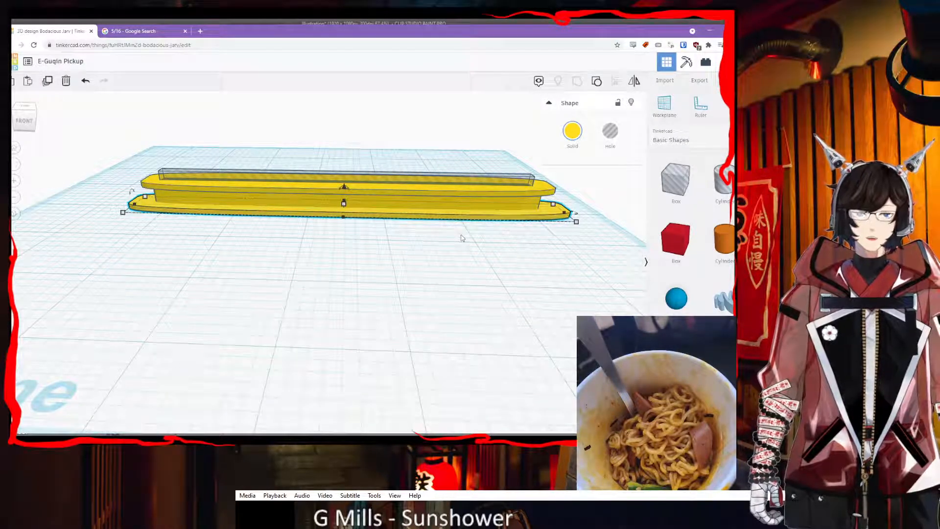
# - Examine the assembly from above, front and ends, checking the bottom plate's overhang on each side
pyautogui.click(442, 252)
pyautogui.moveTo(441, 254); pyautogui.dragTo(444, 331, button='right')
pyautogui.scroll(-6, 444, 330)
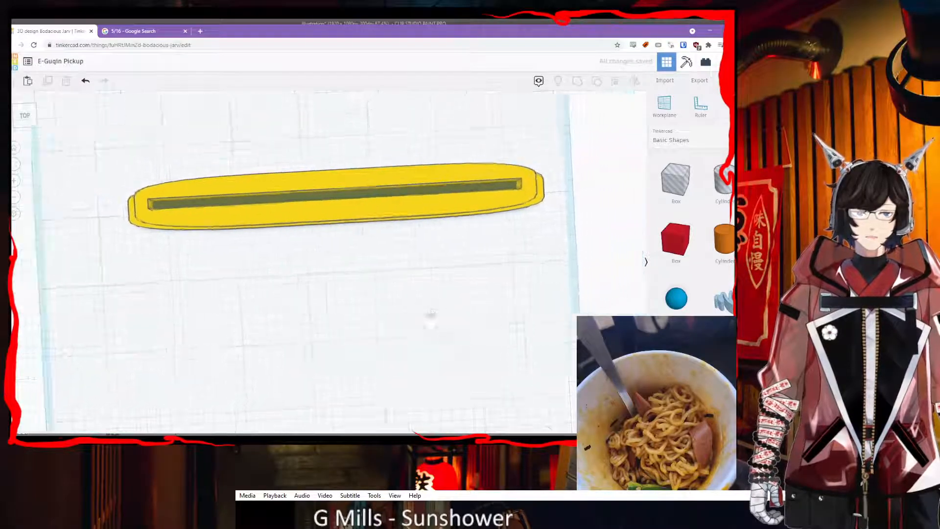
pyautogui.moveTo(388, 290); pyautogui.dragTo(397, 193, button='right')
pyautogui.scroll(5, 387, 240)
pyautogui.moveTo(395, 180); pyautogui.dragTo(370, 272, button='middle')
pyautogui.scroll(3, 371, 284)
pyautogui.moveTo(378, 363); pyautogui.dragTo(405, 327, button='right')
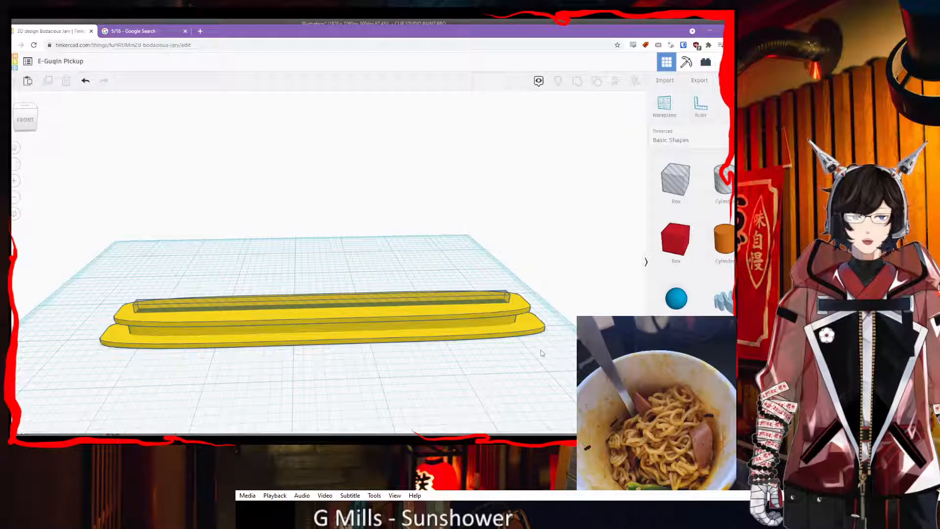
pyautogui.moveTo(533, 352); pyautogui.dragTo(318, 363, button='right')
pyautogui.moveTo(319, 363); pyautogui.dragTo(519, 328, button='middle')
pyautogui.moveTo(526, 320); pyautogui.dragTo(504, 237, button='right')
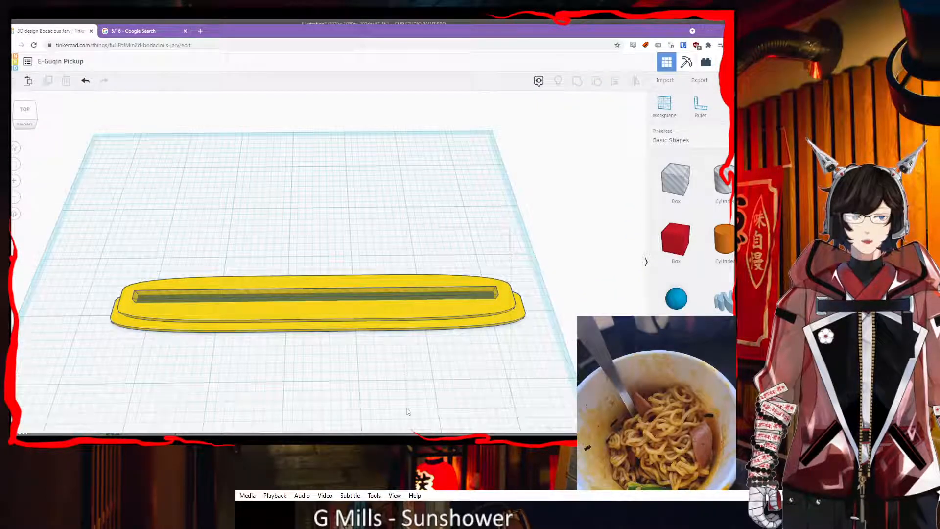
# - Select all shapes of the assembly and group them so the hole box cuts the central slot
pyautogui.hotkey('ctrl', 'a')
pyautogui.hotkey('ctrl', 'g')
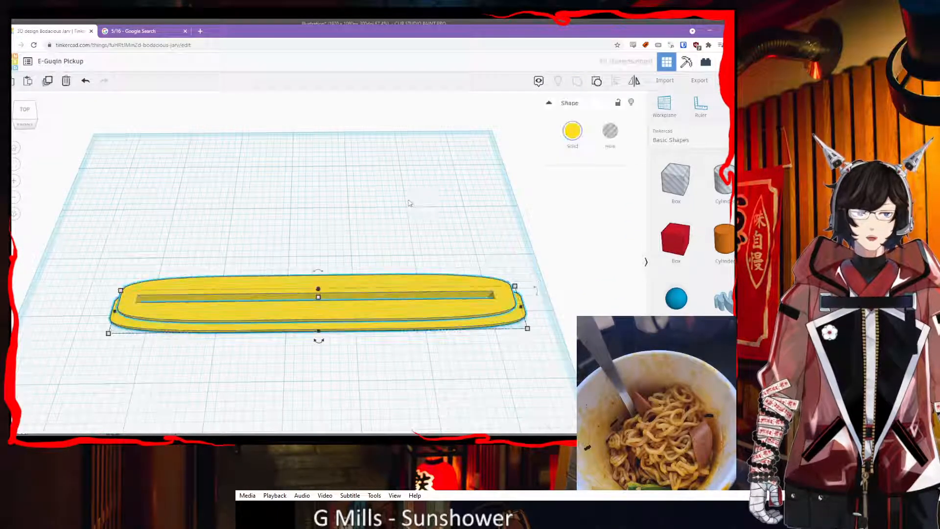
pyautogui.click(410, 205)
pyautogui.moveTo(410, 206); pyautogui.dragTo(427, 294, button='right')
# - Switch to the Google search page, search for "galvanized steel plate" and look through the results
pyautogui.click(134, 30)
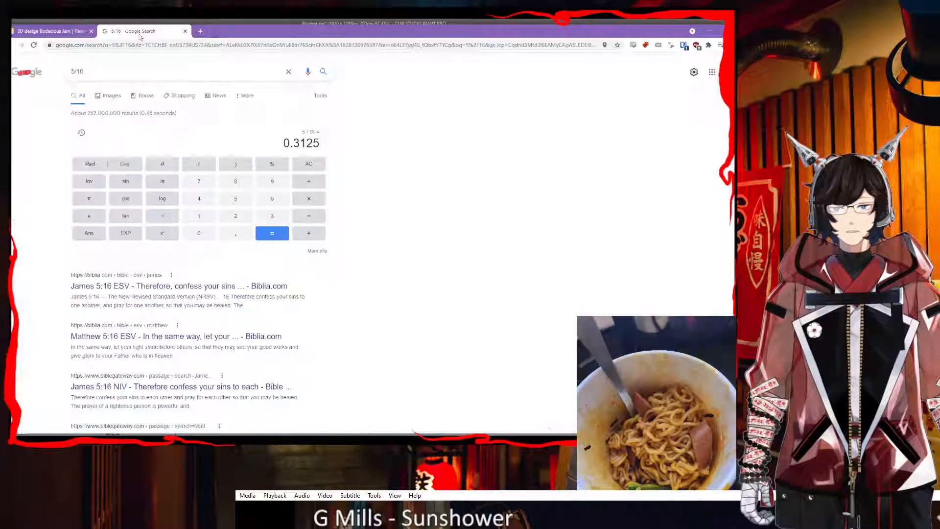
pyautogui.click(239, 45)
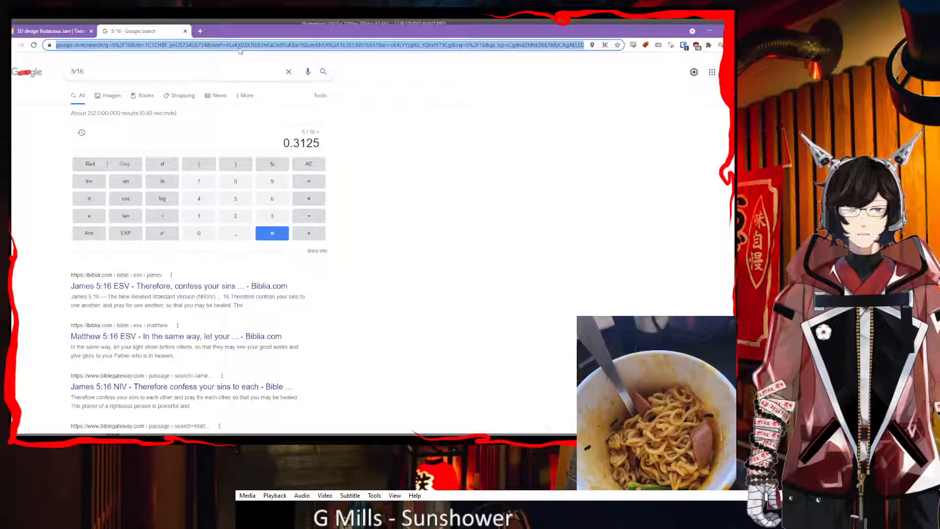
pyautogui.write('galvanized')
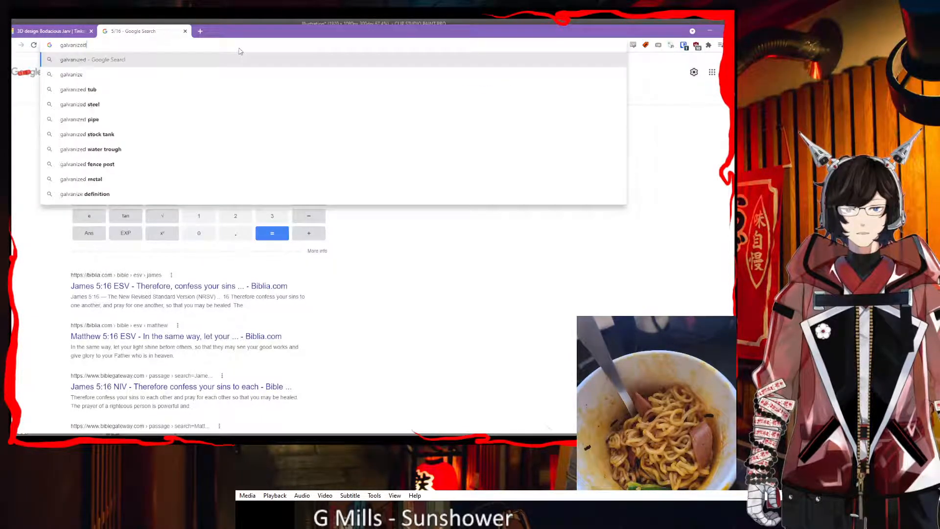
pyautogui.write(' steel plate')
pyautogui.press('Return')
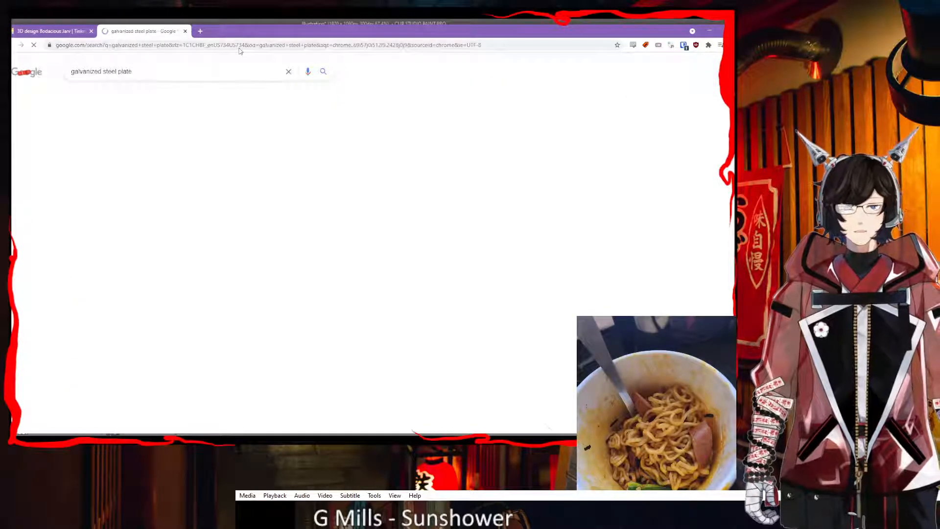
pyautogui.scroll(-10, 343, 200)
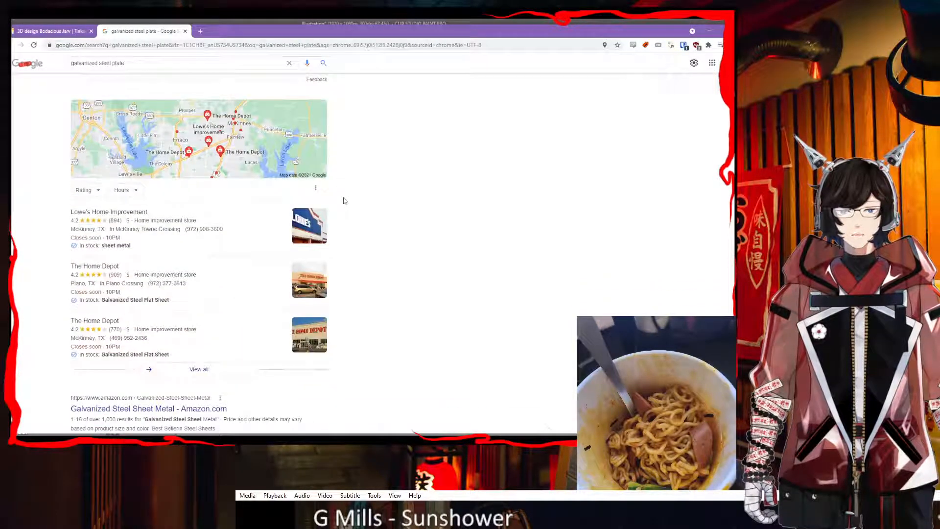
pyautogui.scroll(-4, 343, 200)
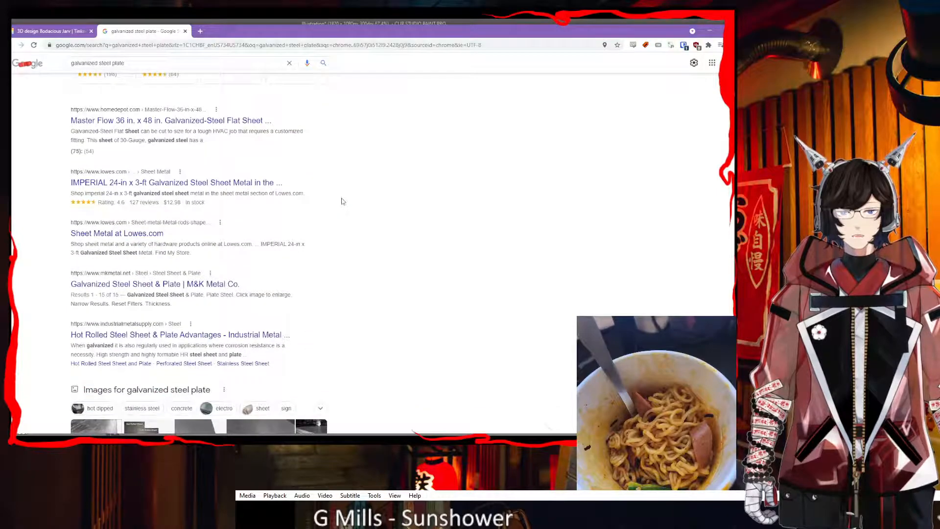
pyautogui.scroll(-7, 342, 201)
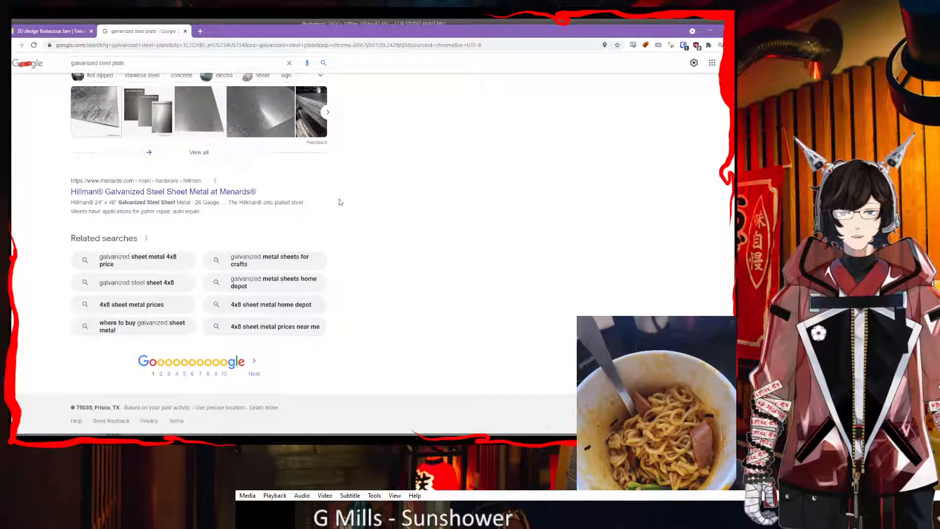
# - Search for "3d printed electric guitar" and open the 3DSourced article on 3D printed guitars to download and print
pyautogui.click(145, 47)
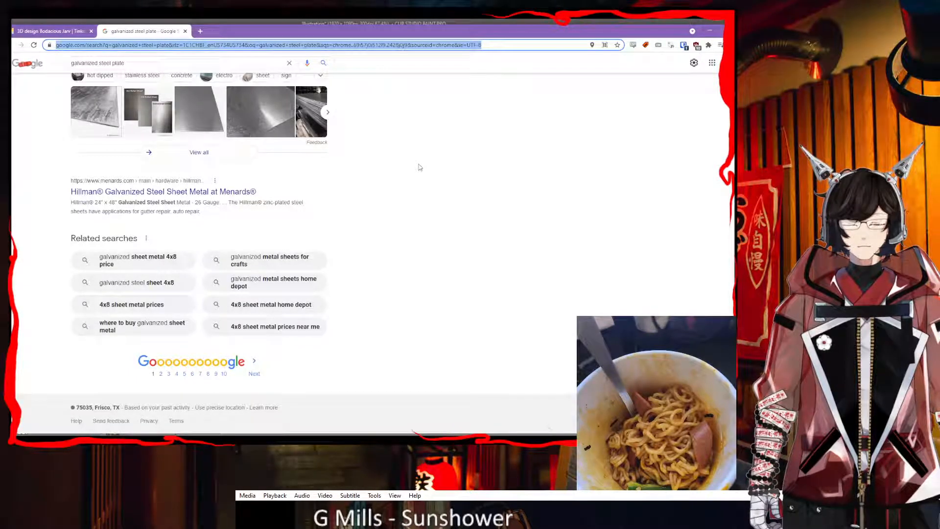
pyautogui.write('3d printed')
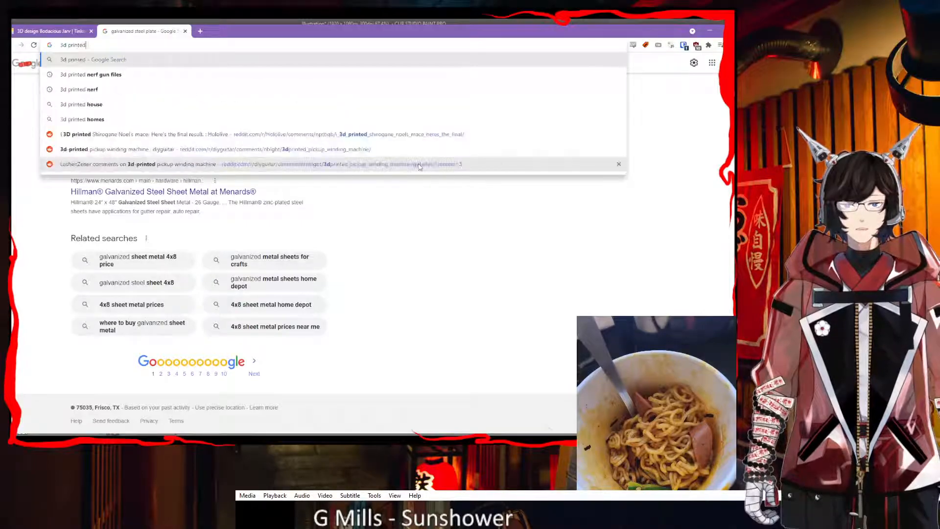
pyautogui.write(' electric guitar')
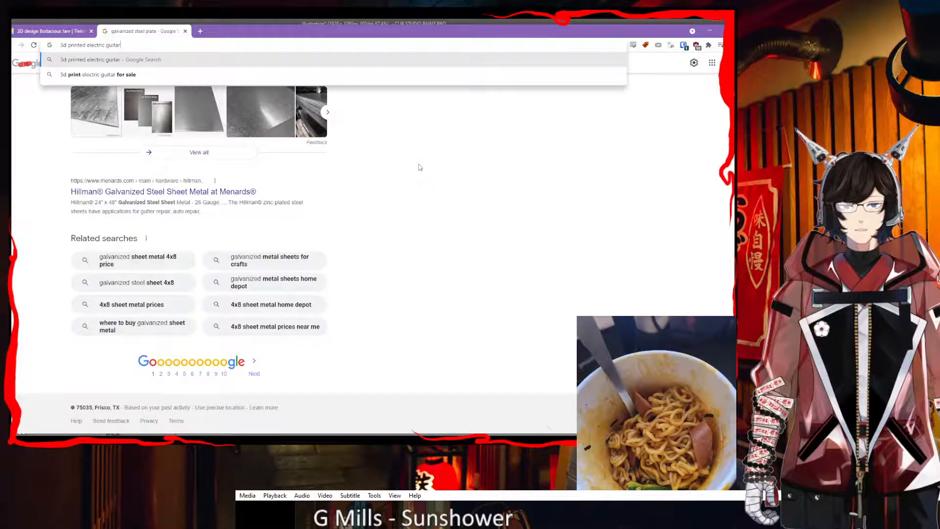
pyautogui.press('Return')
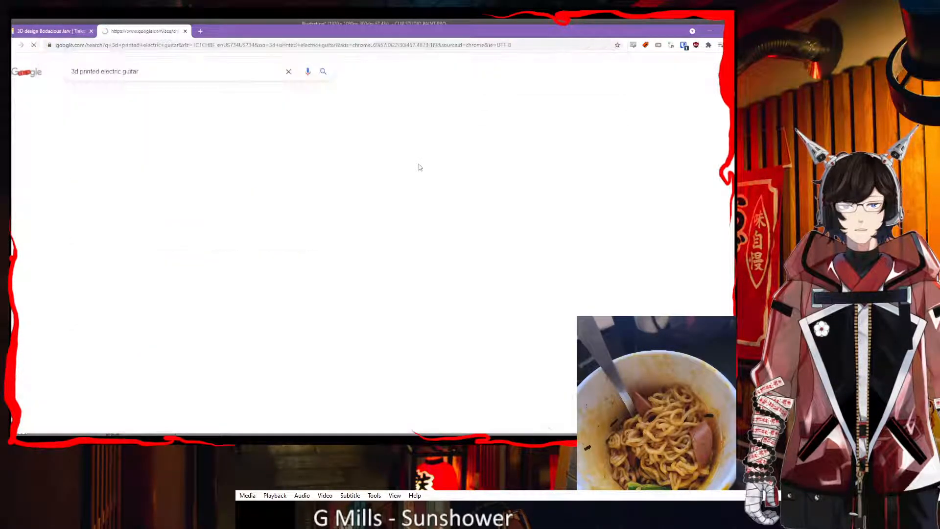
pyautogui.scroll(-7, 410, 279)
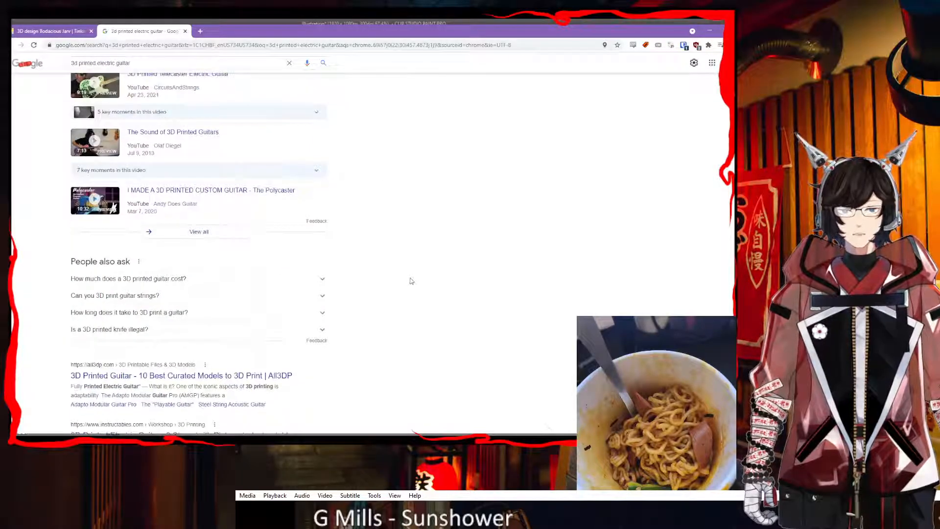
pyautogui.scroll(-2, 410, 281)
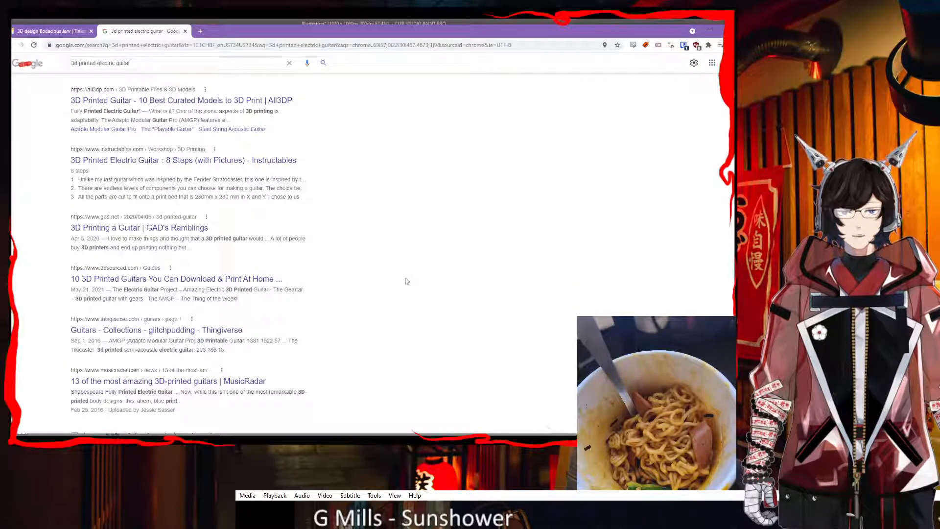
pyautogui.click(243, 280)
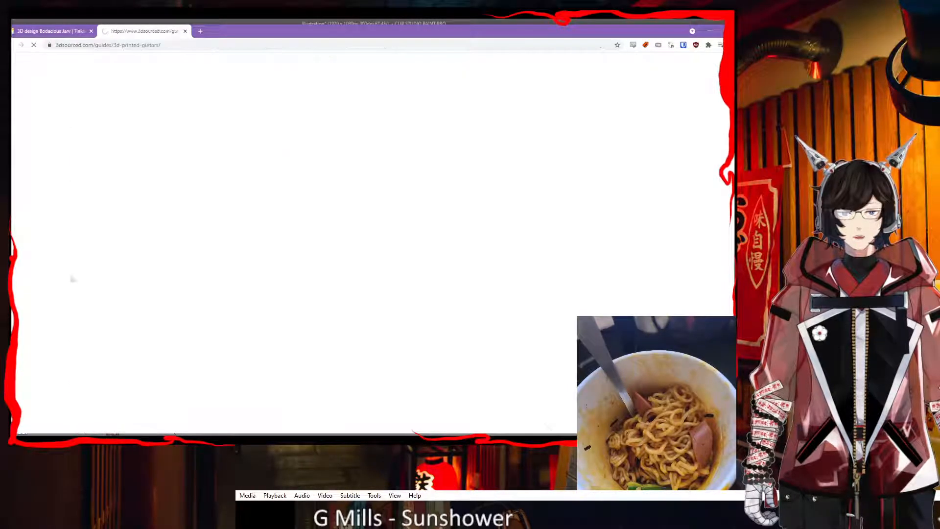
# - Search for "maxsus guitar" and read the build instructions and parts list on the MaxSus Guitar page at Thingiverse
pyautogui.click(193, 45)
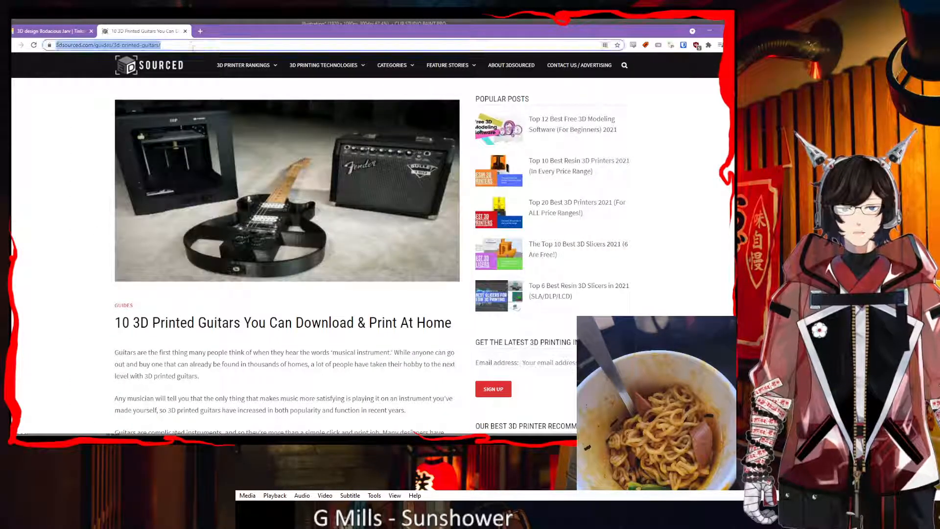
pyautogui.write('maxs')
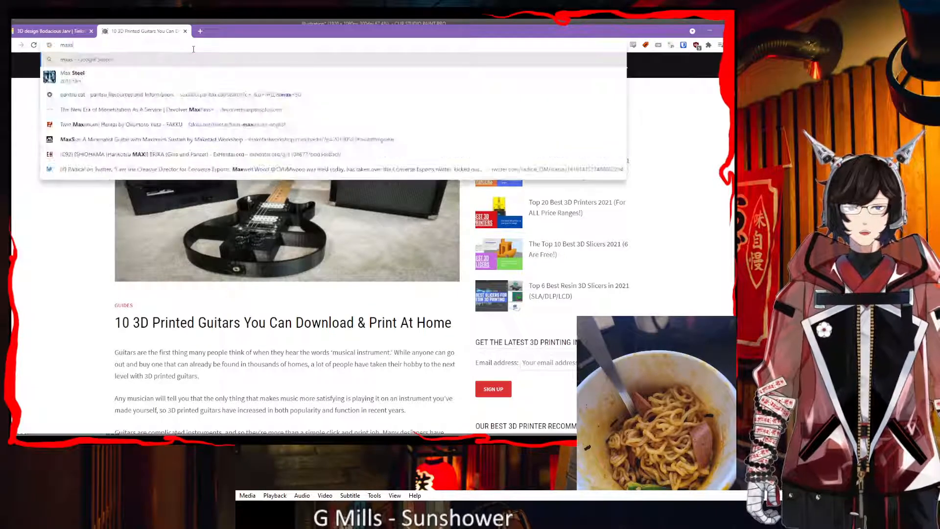
pyautogui.write('us guitar')
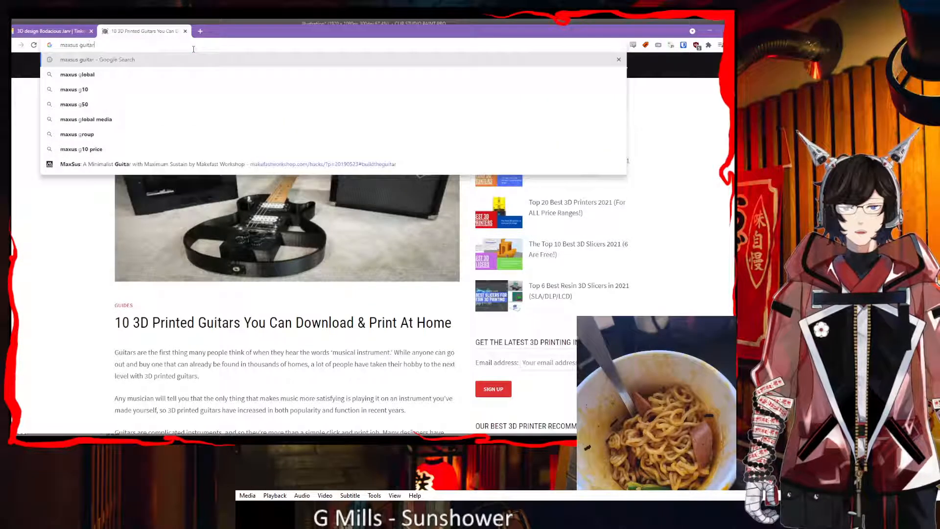
pyautogui.press('Return')
pyautogui.click(152, 341)
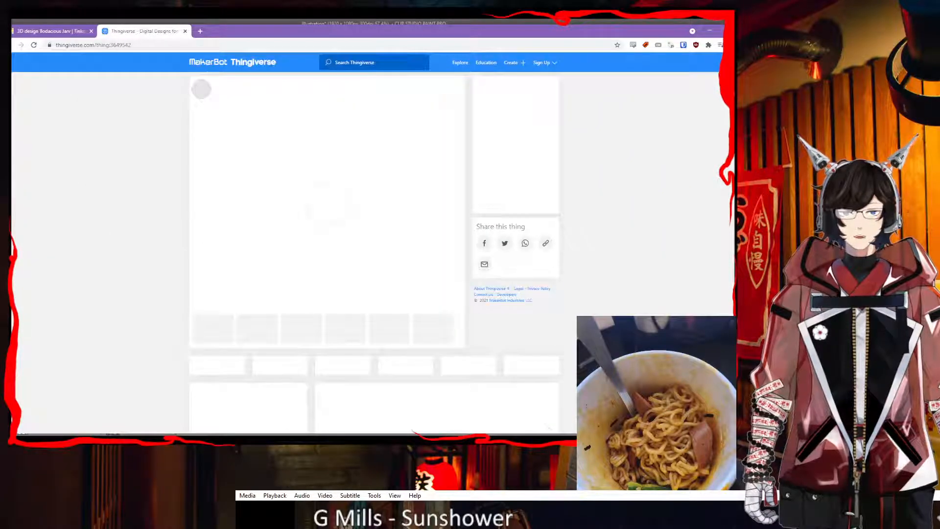
pyautogui.scroll(-3, 413, 220)
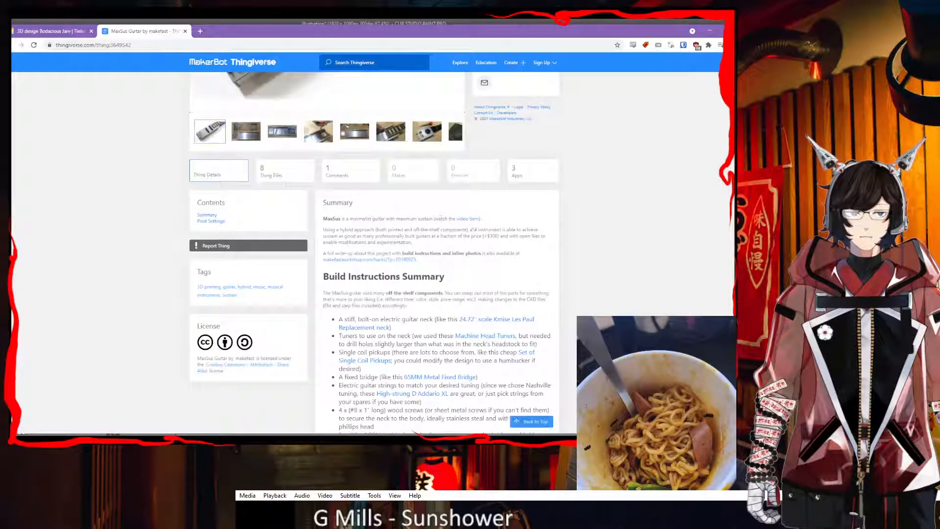
pyautogui.scroll(-4, 412, 220)
pyautogui.scroll(-2, 390, 254)
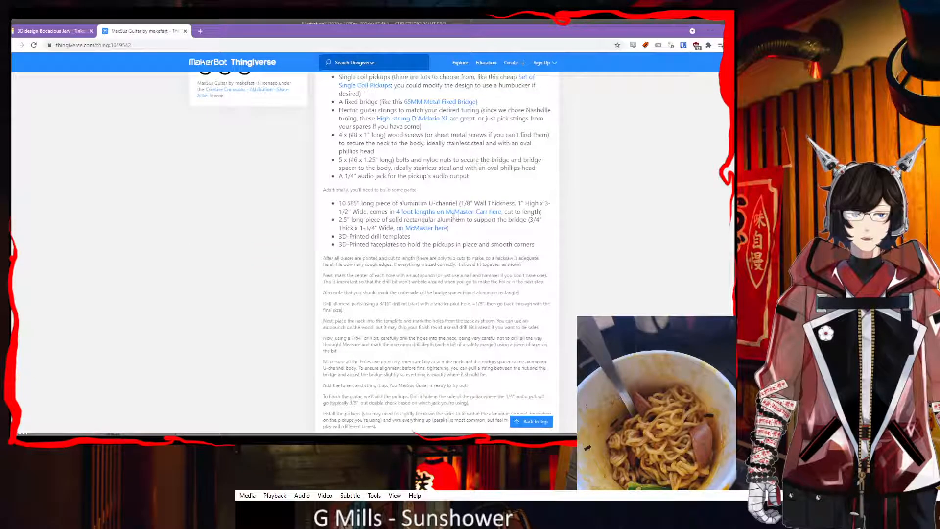
# - Replace the Thingiverse page with the McMaster-Carr website
pyautogui.click(170, 45)
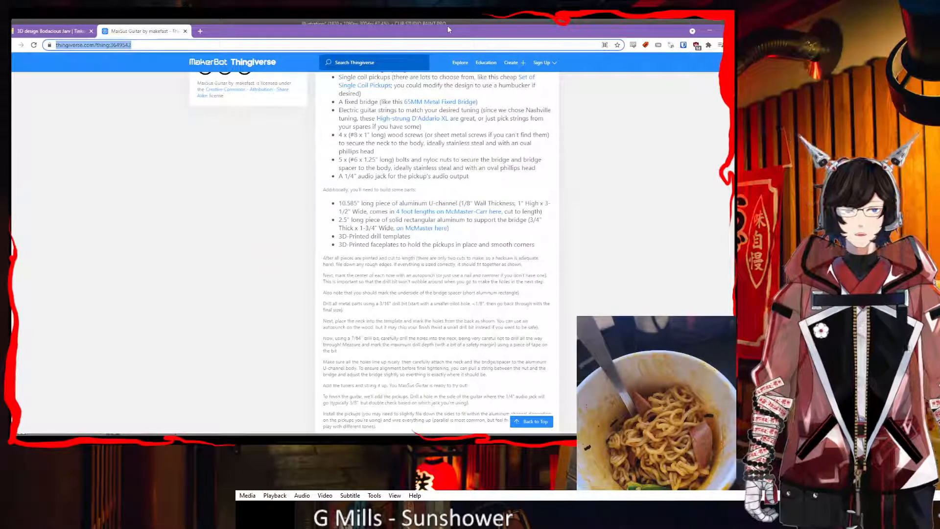
pyautogui.write('mcmaster')
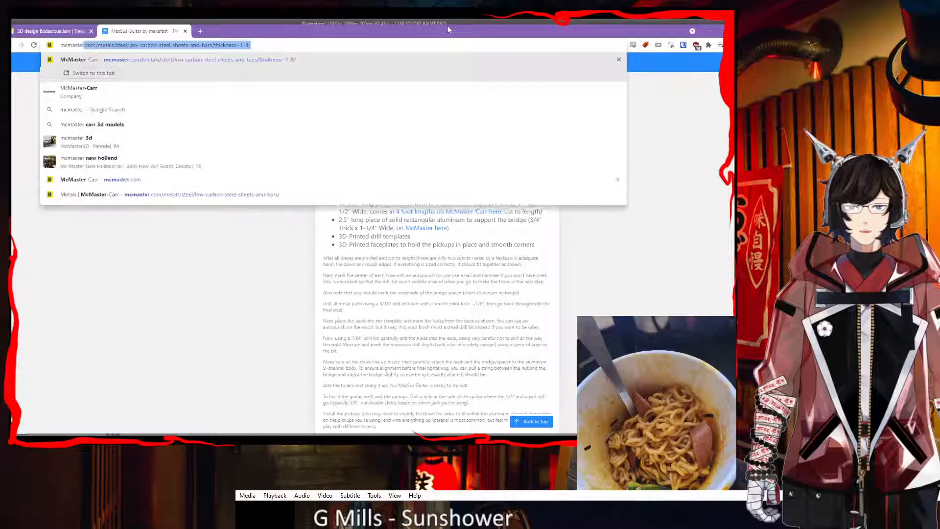
pyautogui.write('-carr')
pyautogui.press('Return')
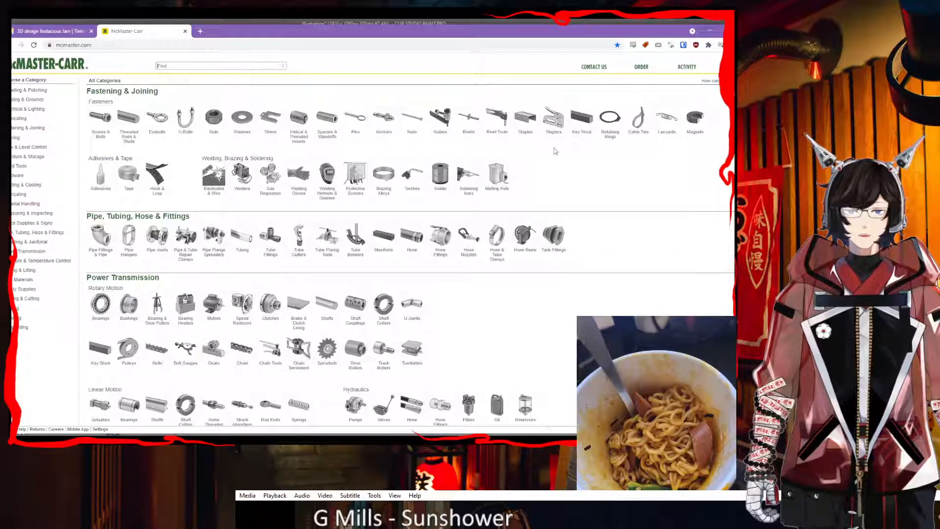
# - Find Metals among the Raw Materials categories and open its Steel product listing
pyautogui.scroll(-5, 555, 150)
pyautogui.scroll(-8, 555, 152)
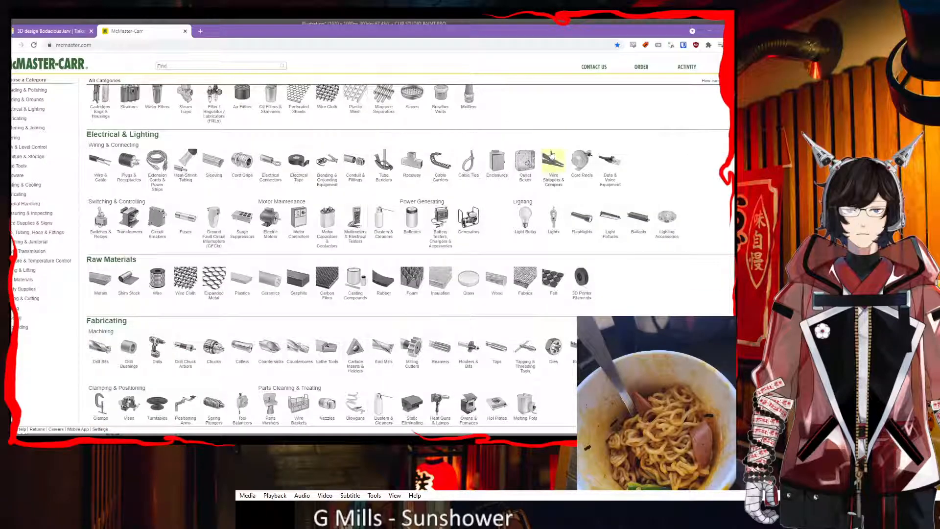
pyautogui.scroll(-2, 552, 156)
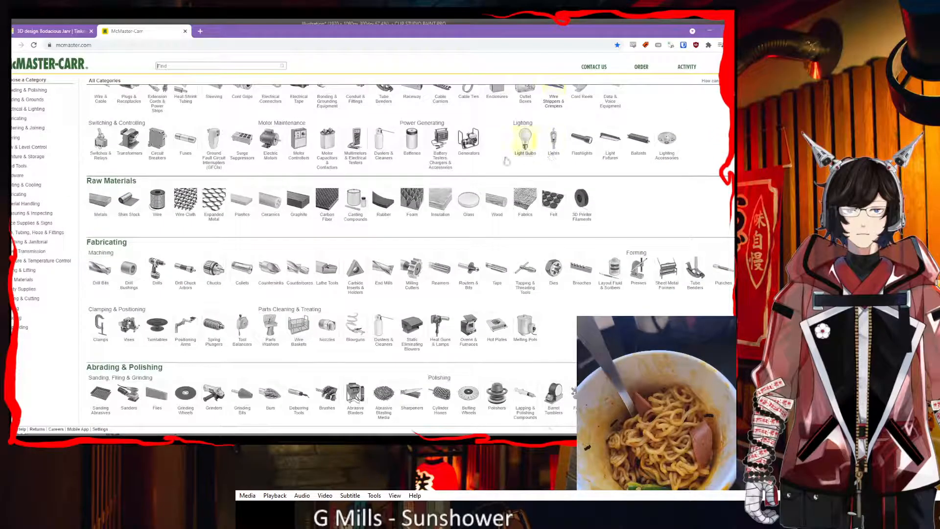
pyautogui.click(103, 206)
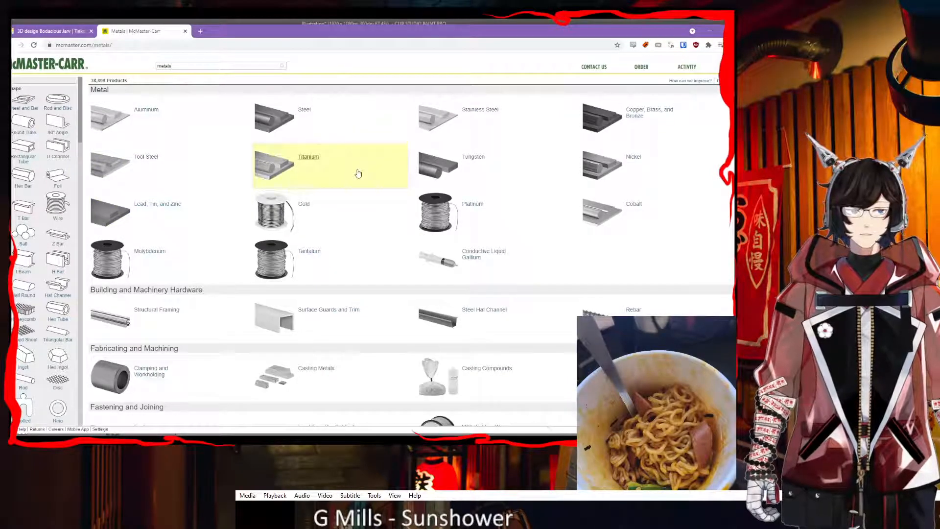
pyautogui.click(294, 130)
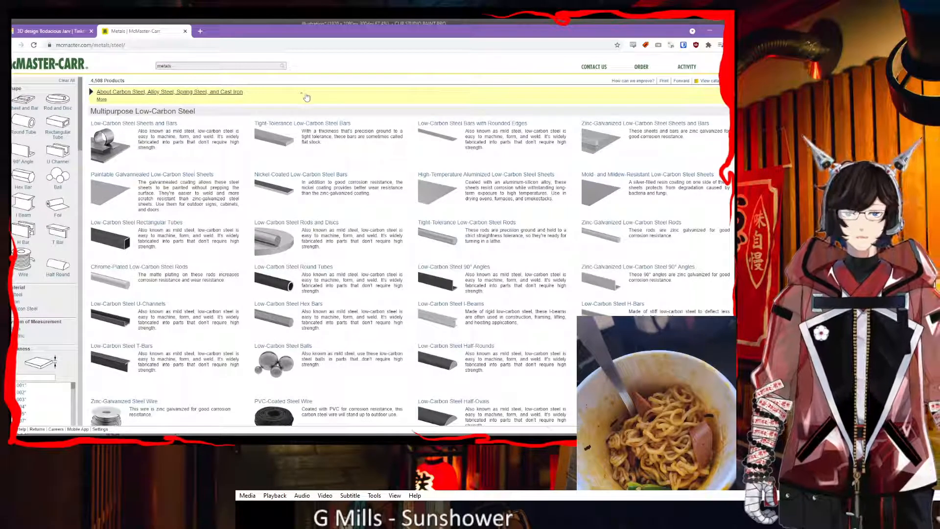
# - Look through the steel types from low-carbon to electrical steel, and filter the listing to the Sheet and Bar shape
pyautogui.scroll(-6, 288, 166)
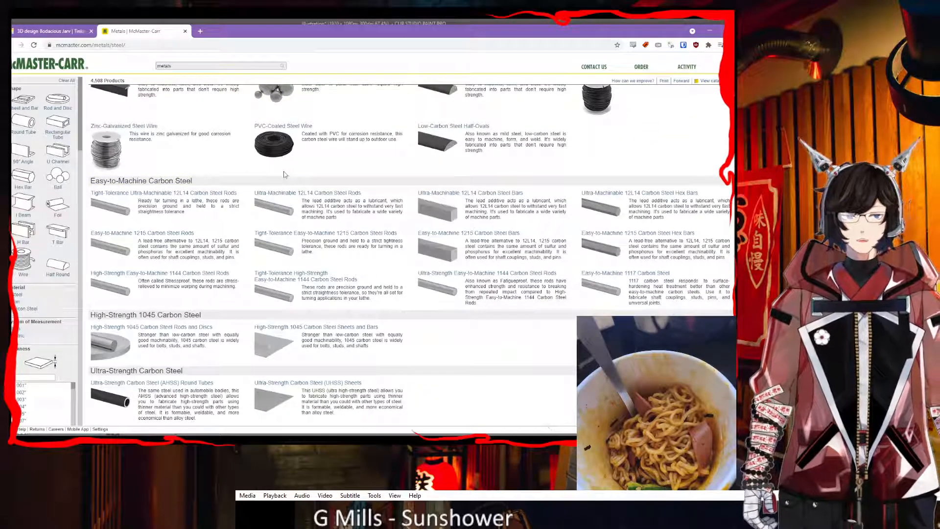
pyautogui.scroll(-3, 284, 175)
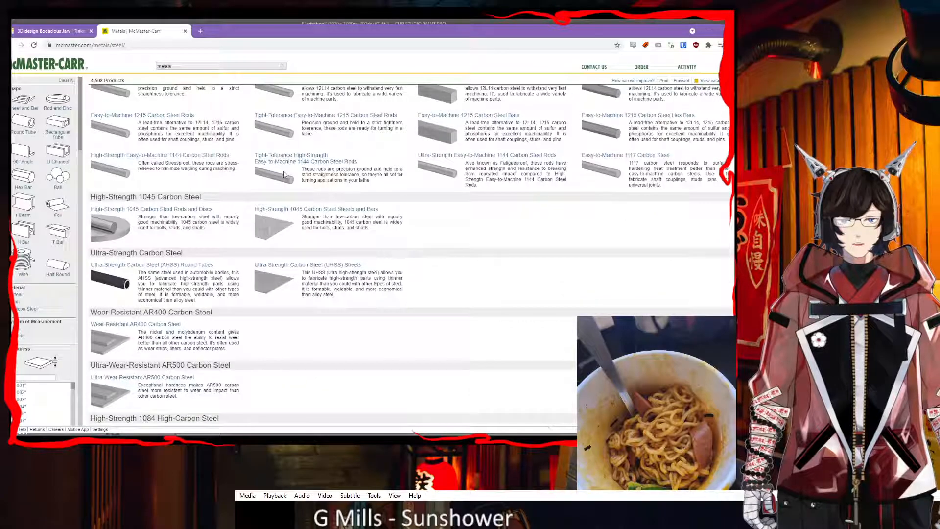
pyautogui.scroll(-3, 284, 175)
pyautogui.scroll(-2, 283, 176)
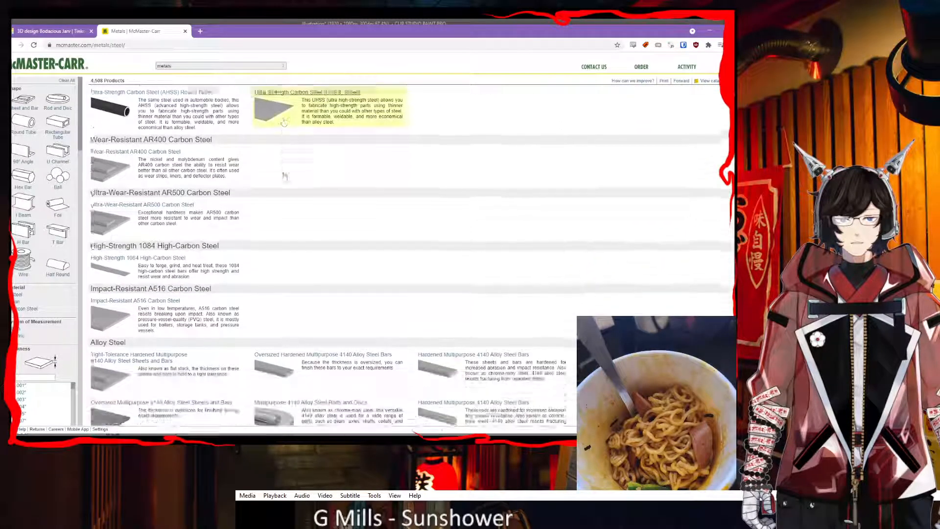
pyautogui.scroll(-2, 284, 176)
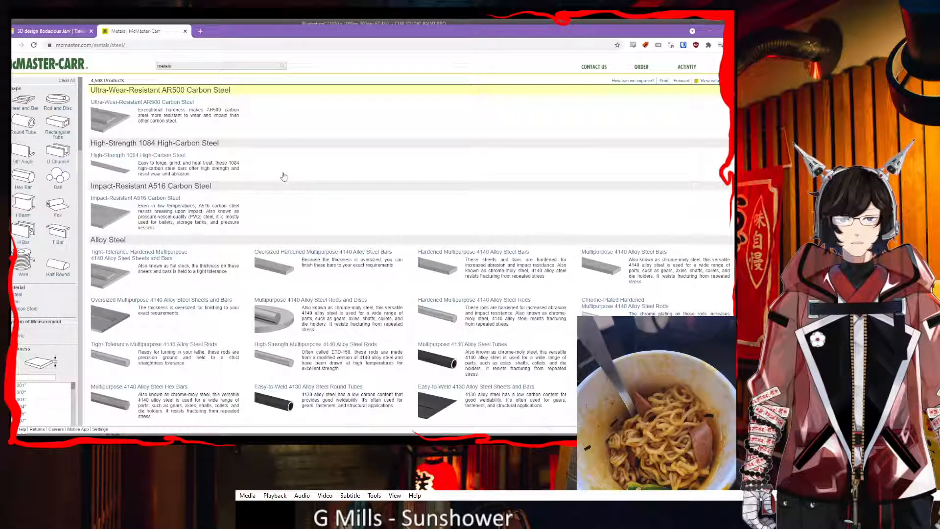
pyautogui.scroll(-2, 284, 175)
pyautogui.scroll(-2, 283, 181)
pyautogui.scroll(-3, 281, 183)
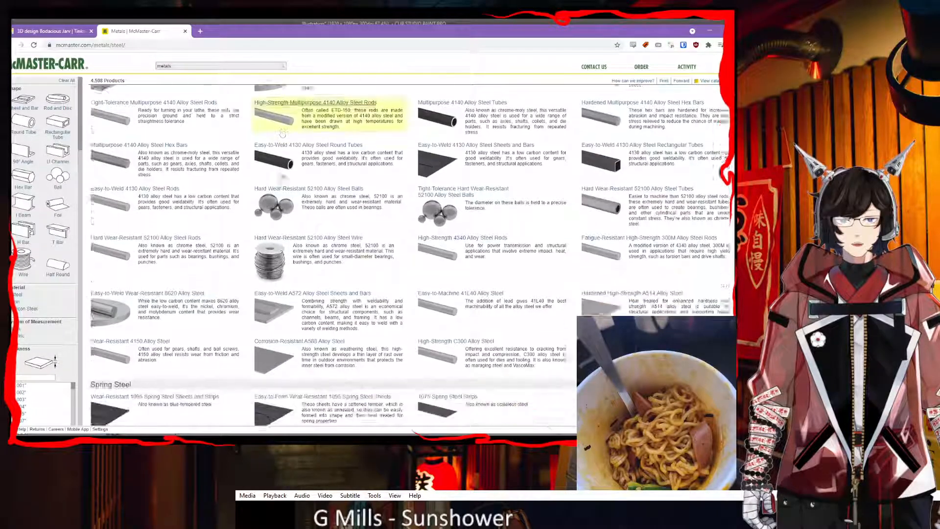
pyautogui.scroll(-3, 282, 178)
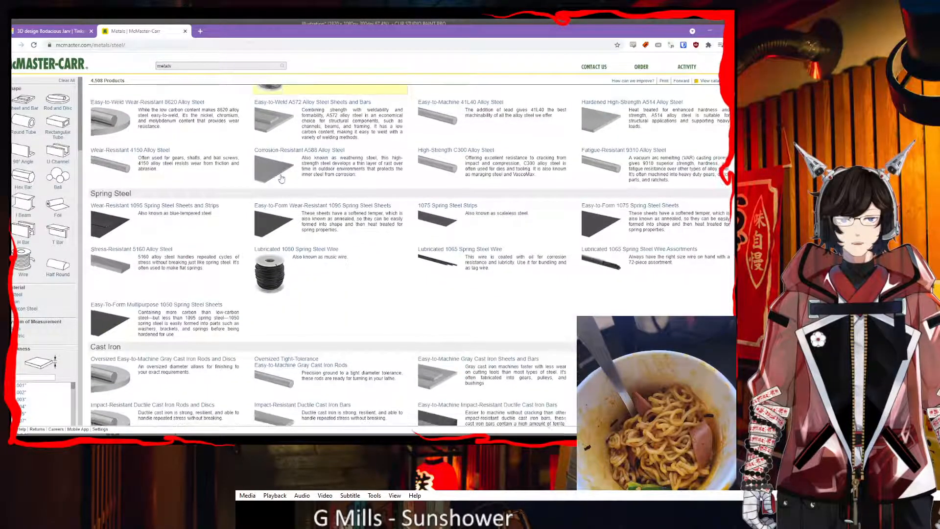
pyautogui.scroll(-3, 281, 178)
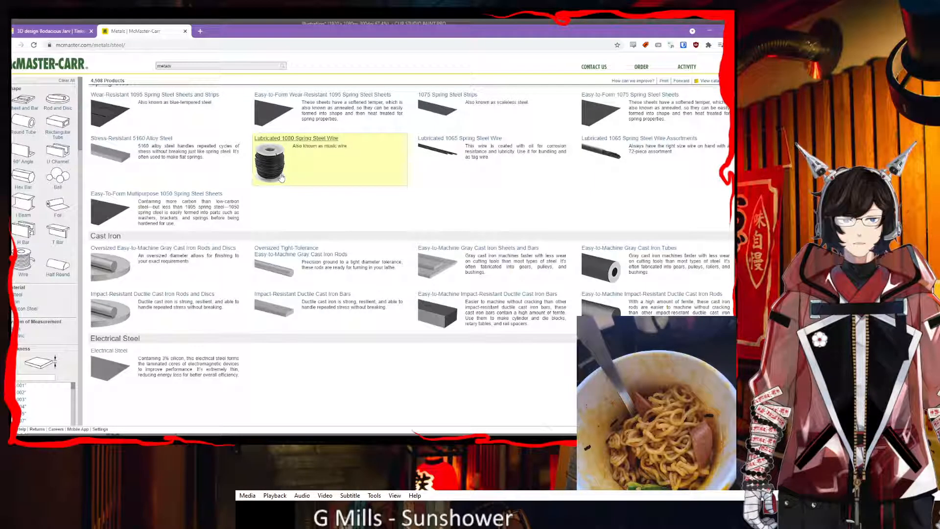
pyautogui.scroll(3, 281, 178)
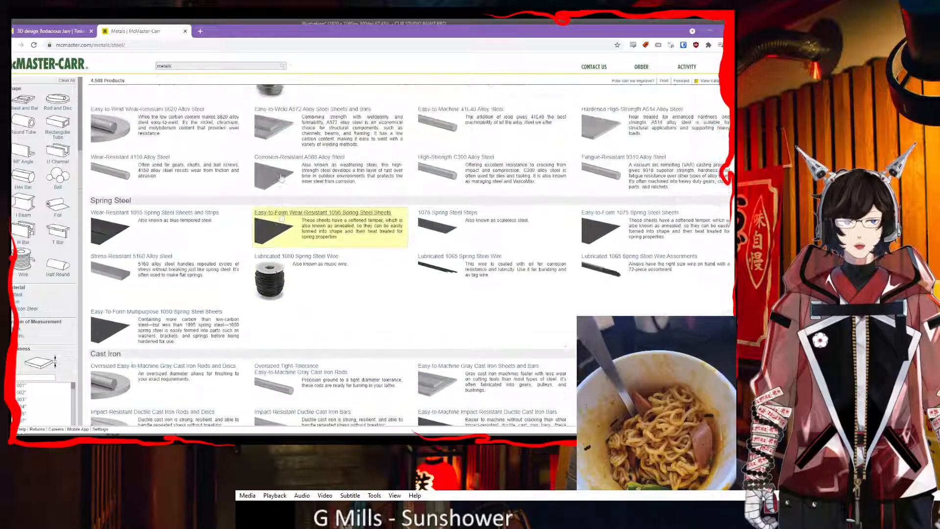
pyautogui.scroll(2, 281, 178)
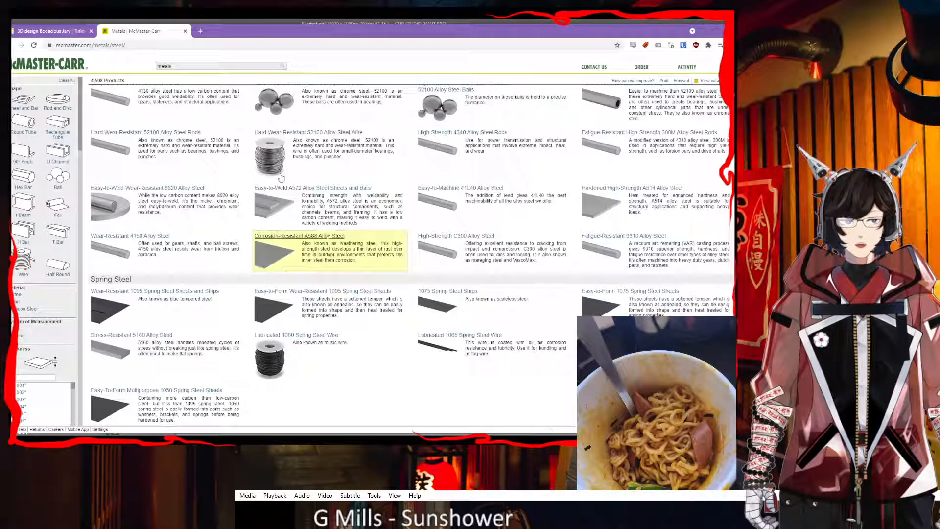
pyautogui.scroll(7, 281, 177)
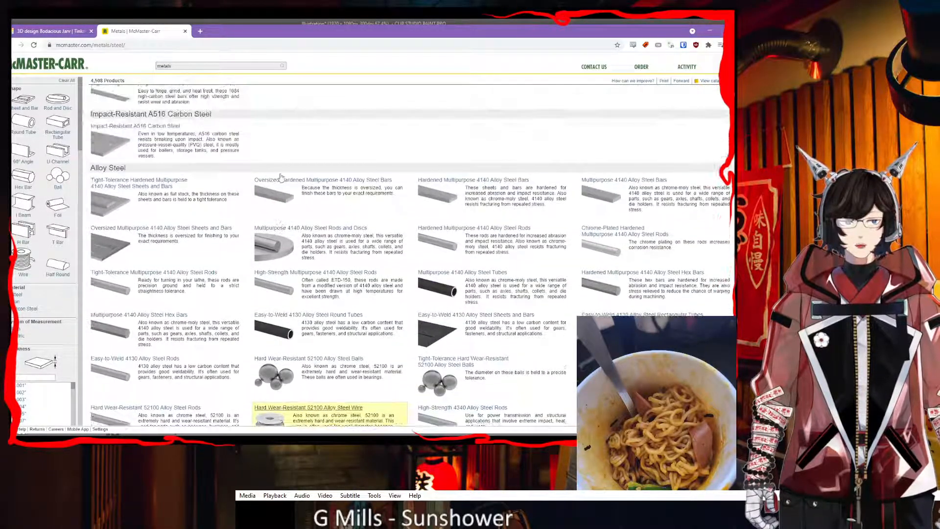
pyautogui.scroll(3, 280, 175)
pyautogui.scroll(-5, 280, 176)
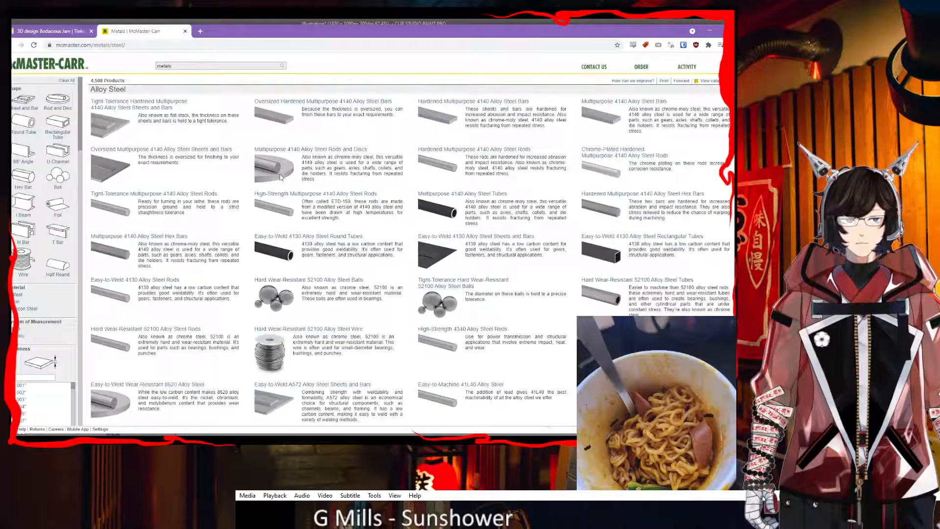
pyautogui.scroll(9, 280, 174)
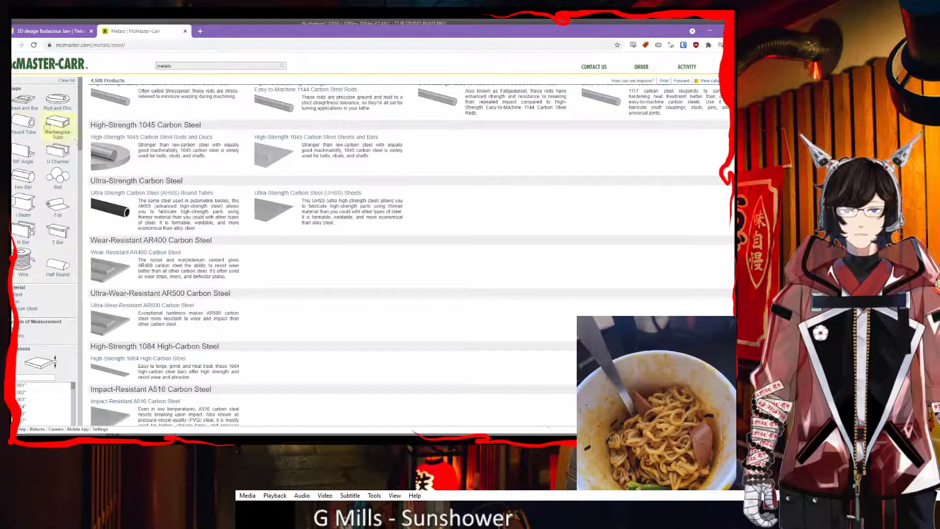
pyautogui.click(19, 102)
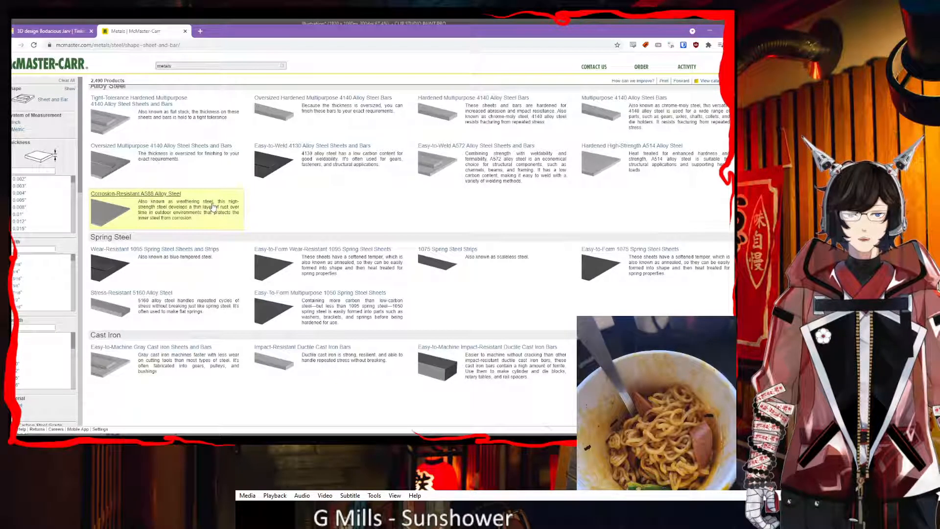
# - Return to the McMaster-Carr home page and look through all product categories, from Fastening & Joining to Office Supplies & Signs
pyautogui.click(55, 68)
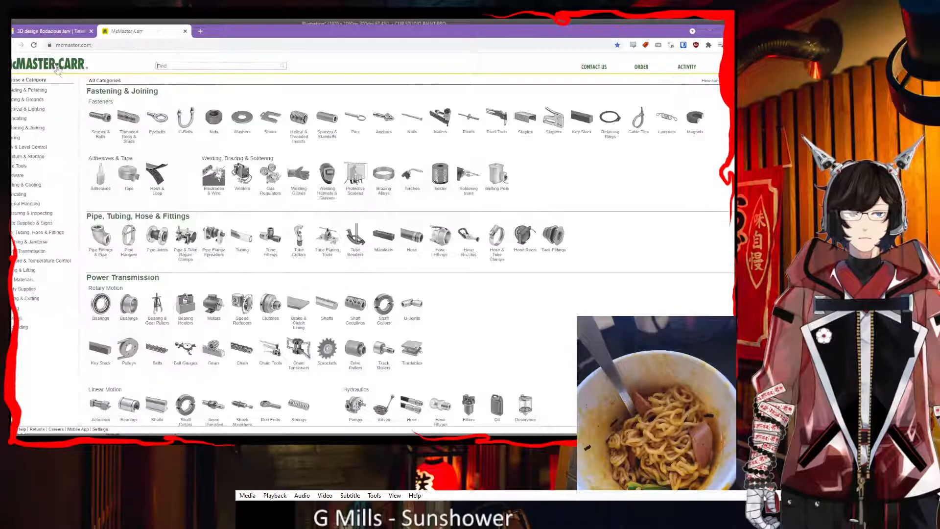
pyautogui.scroll(-8, 239, 203)
pyautogui.scroll(-6, 238, 208)
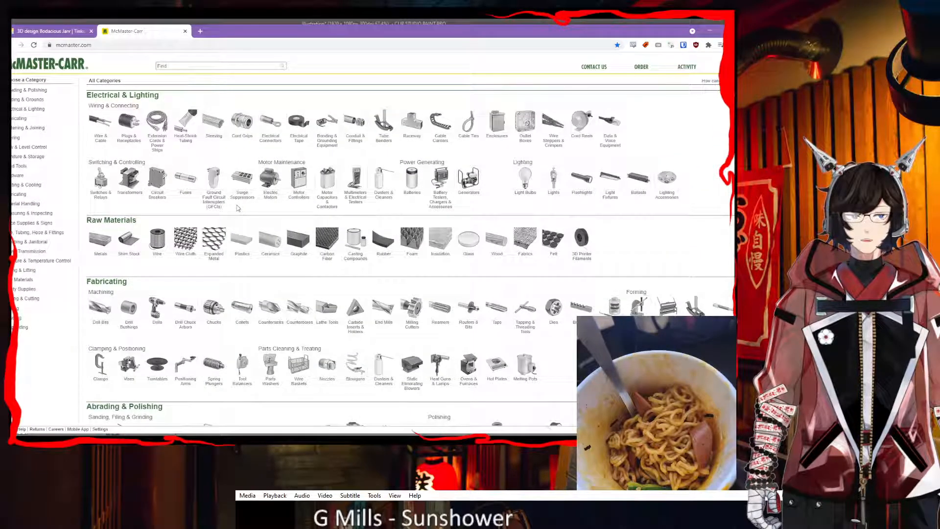
pyautogui.scroll(-3, 237, 208)
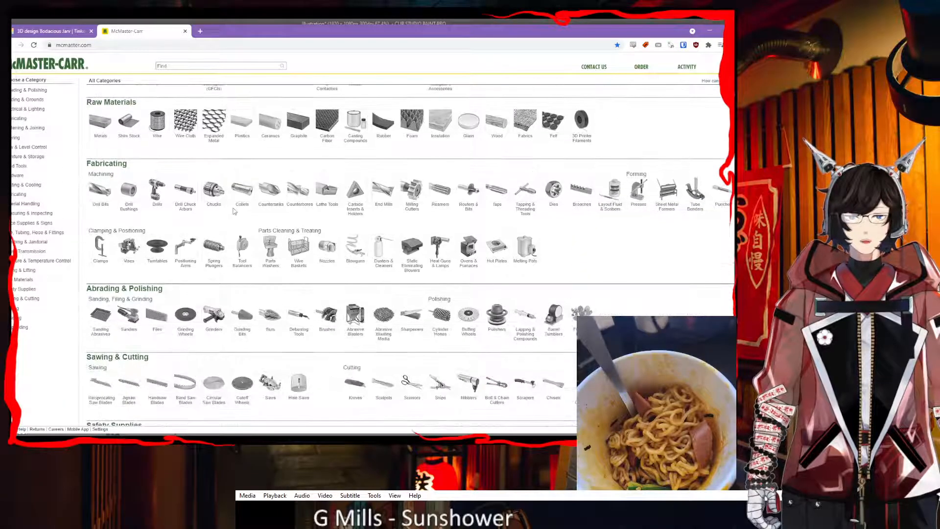
pyautogui.scroll(-3, 233, 212)
pyautogui.scroll(-9, 233, 212)
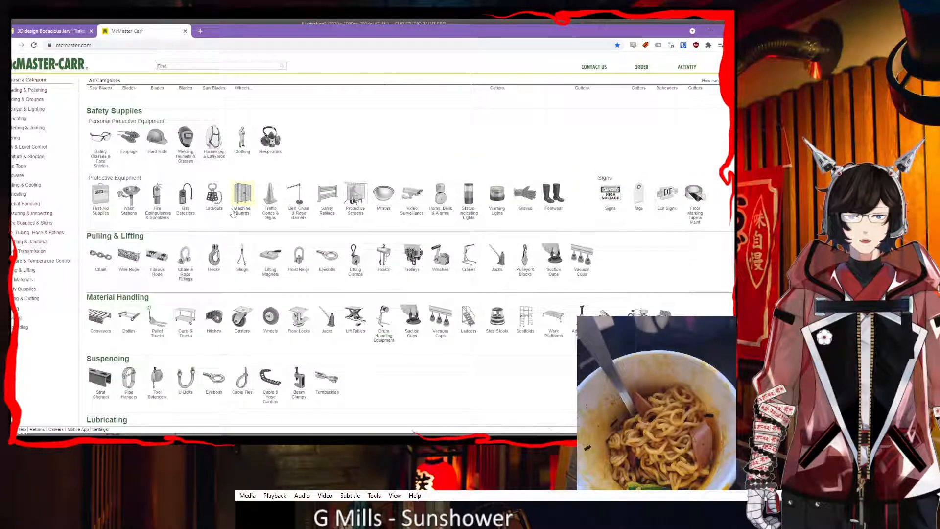
pyautogui.scroll(-8, 233, 212)
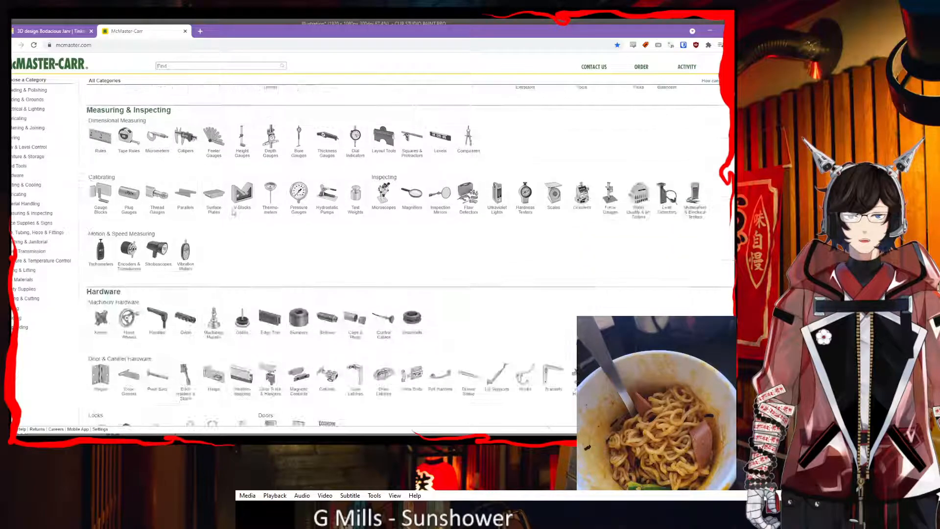
pyautogui.scroll(-8, 233, 214)
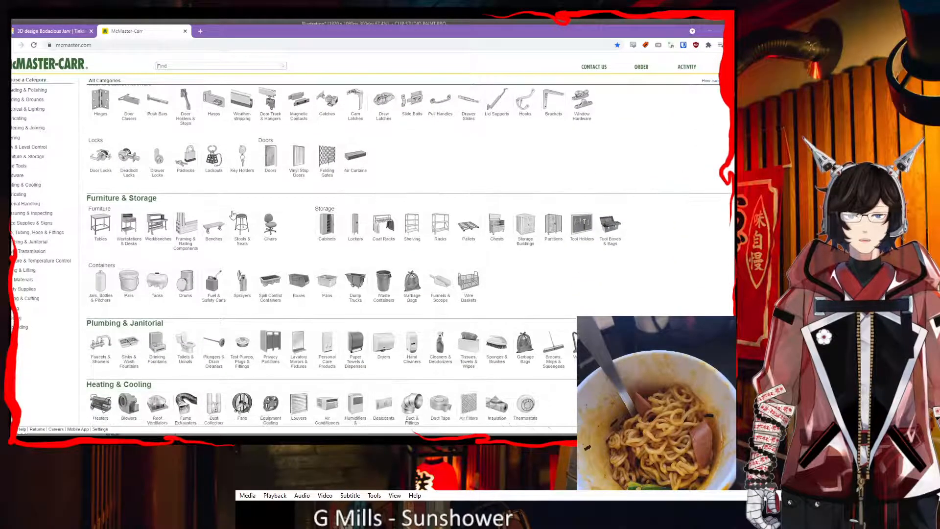
pyautogui.scroll(-2, 233, 214)
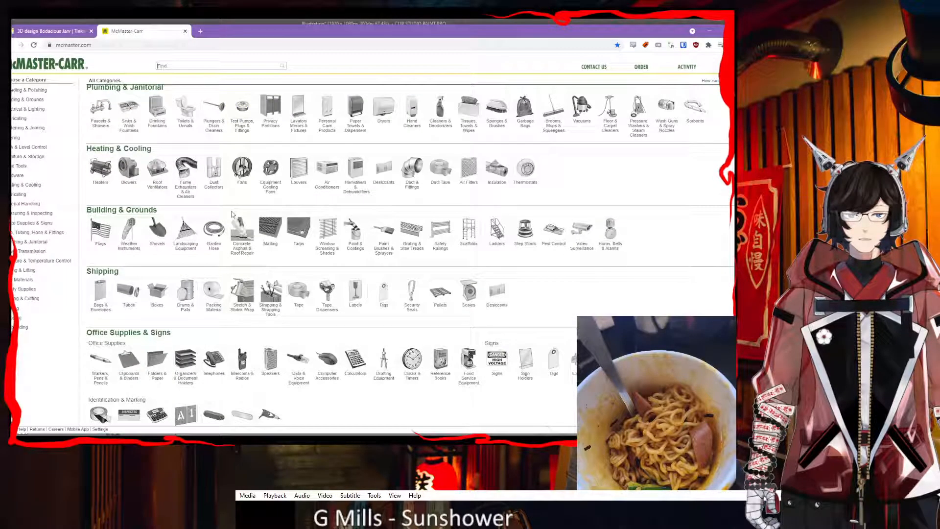
pyautogui.scroll(15, 233, 214)
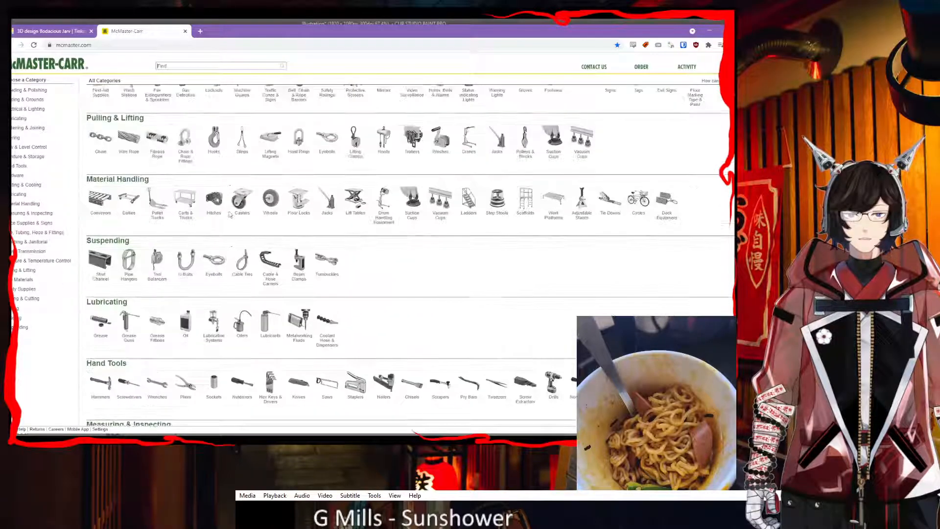
pyautogui.scroll(3, 229, 215)
pyautogui.scroll(-2, 229, 215)
pyautogui.scroll(4, 229, 215)
pyautogui.scroll(4, 229, 215)
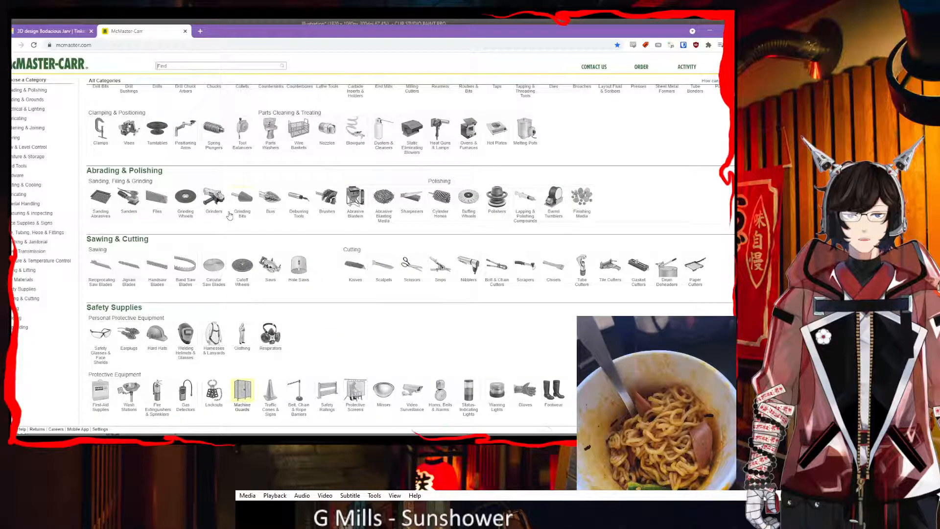
pyautogui.scroll(2, 226, 215)
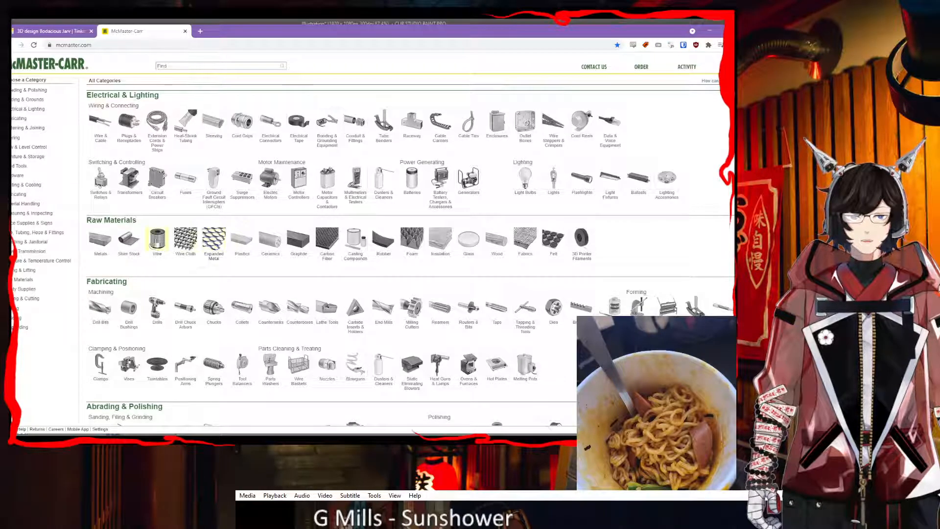
# - Open the Metals category and, in a separate tab, the Wire category narrowed to Copper, Brass, and Bronze
pyautogui.middleClick(157, 242)
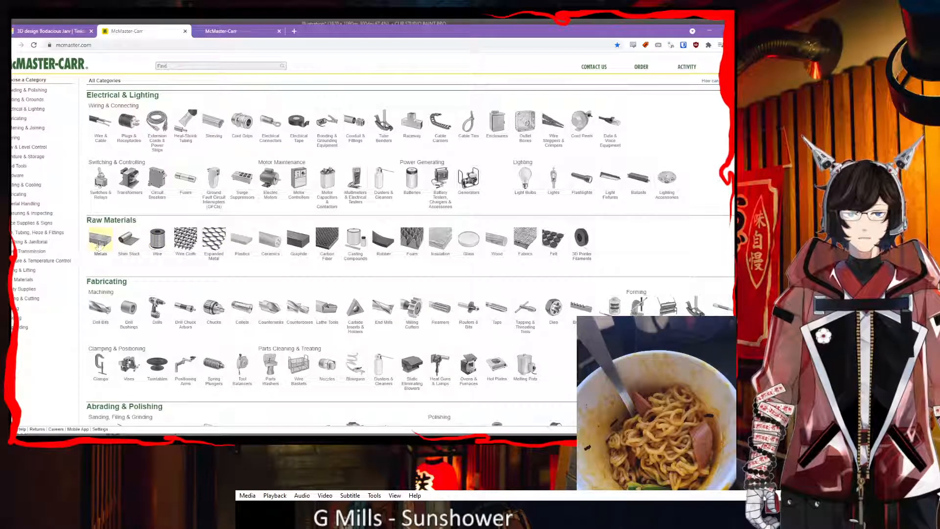
pyautogui.click(258, 31)
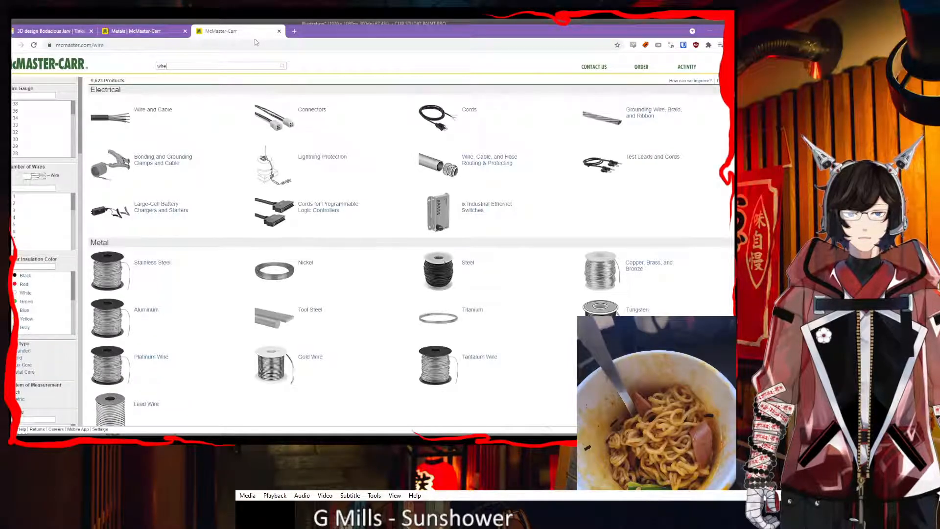
pyautogui.scroll(-1, 195, 261)
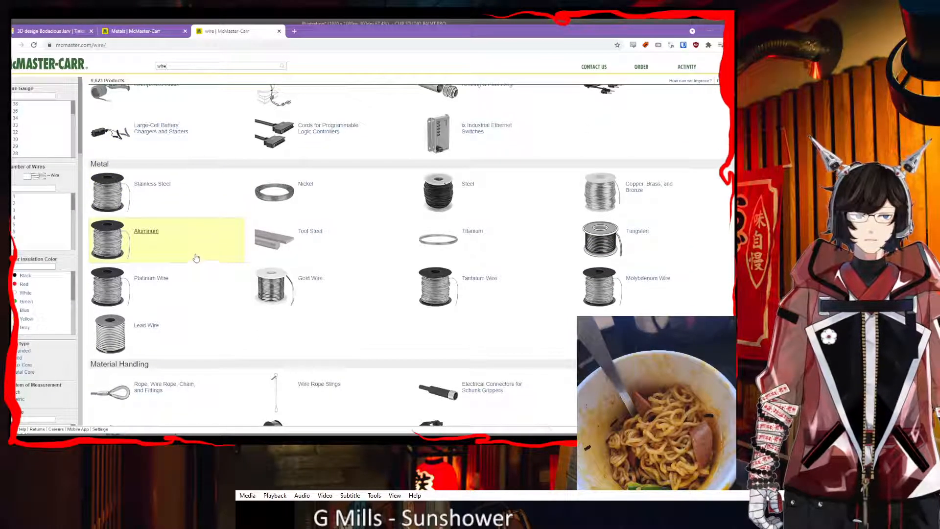
pyautogui.click(656, 192)
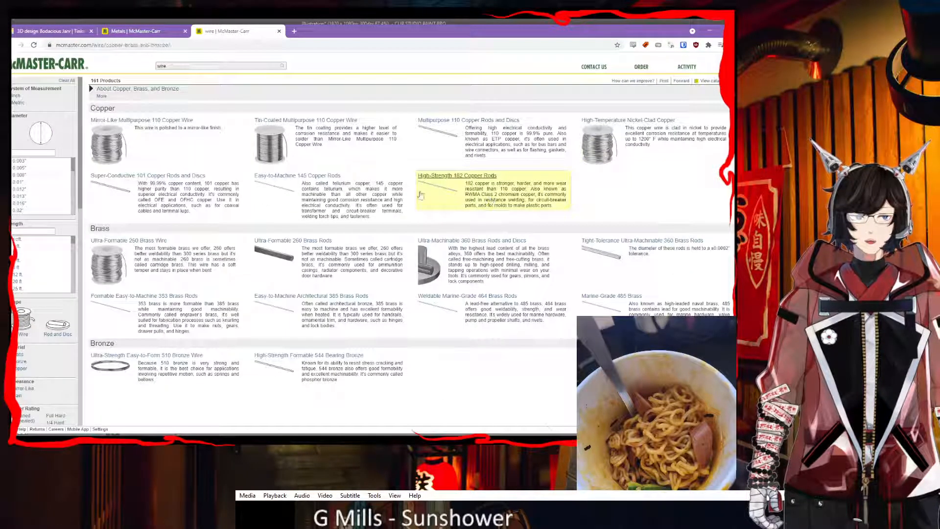
# - Open the Mirror-Like Multipurpose 110 Copper Wire listing and look through its available diameters and lengths
pyautogui.click(175, 127)
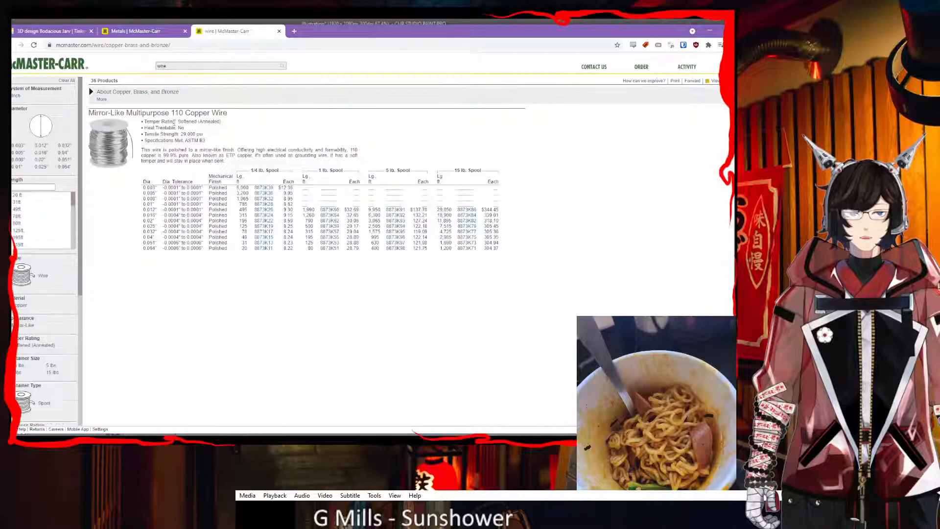
pyautogui.scroll(-5, 52, 215)
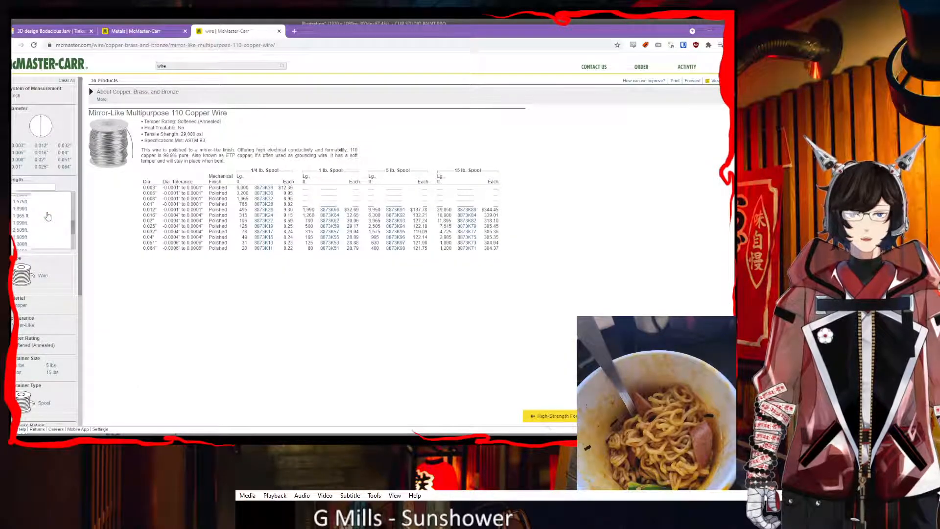
pyautogui.scroll(5, 53, 214)
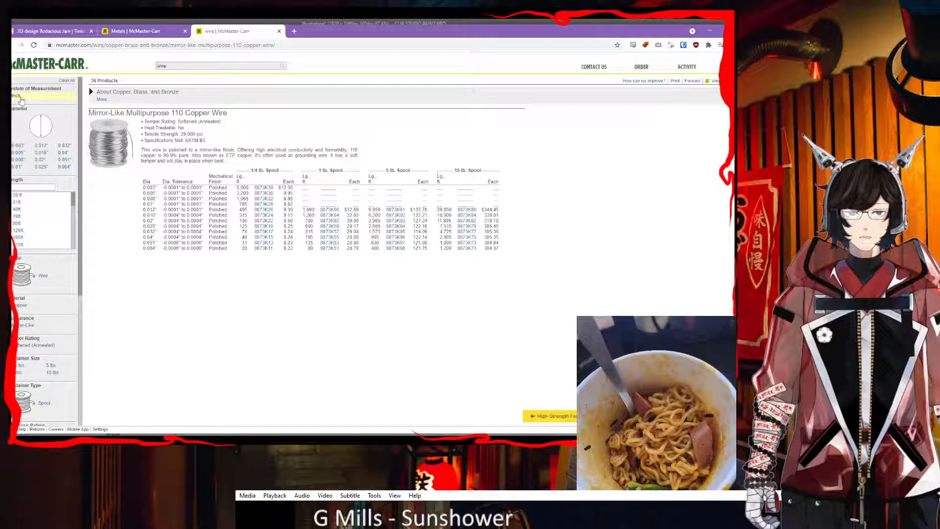
# - Search Google in a new tab for "42 gauge diameter" and expand the answer to how many mm 42 gauge is
pyautogui.click(294, 31)
pyautogui.write('42 ')
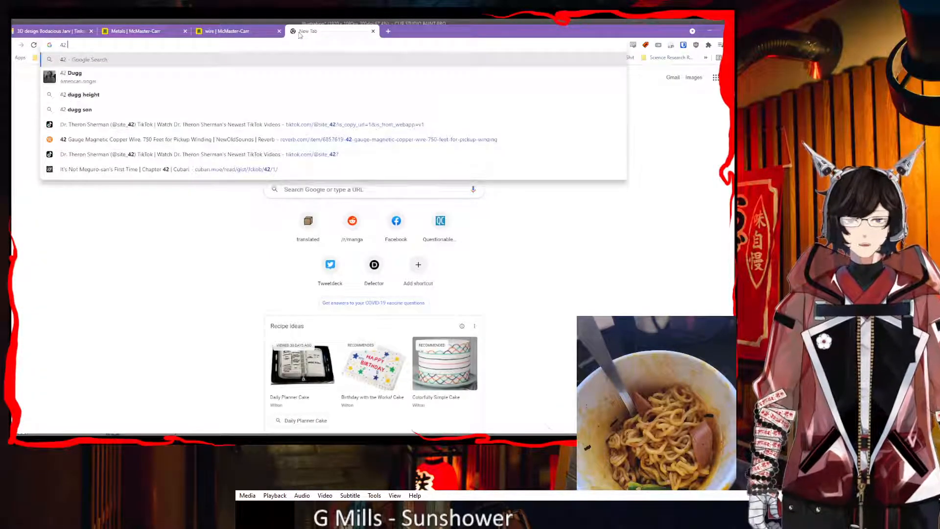
pyautogui.write('gauge diameter')
pyautogui.press('Return')
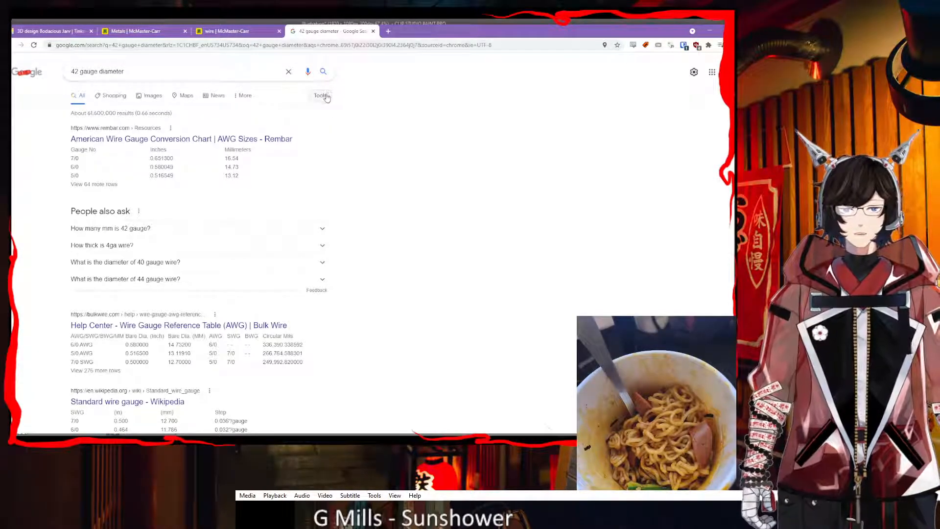
pyautogui.click(196, 229)
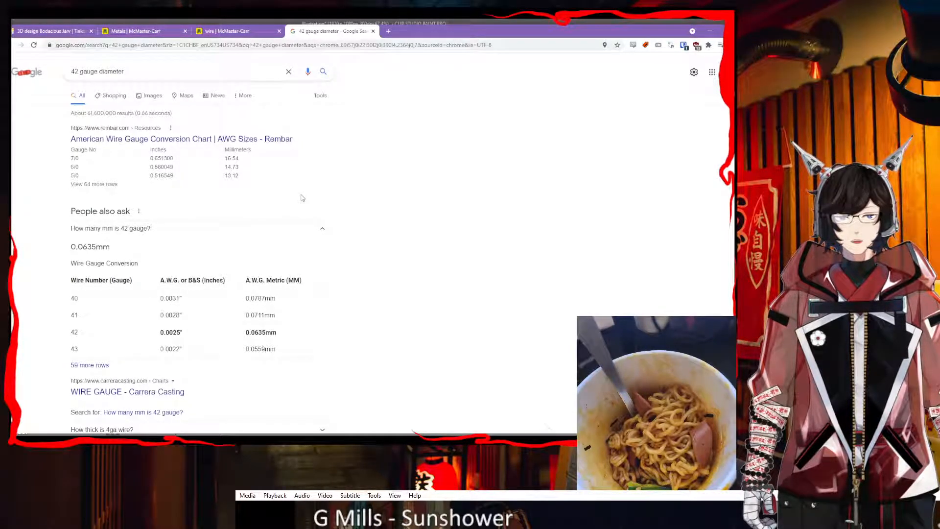
# - Check the Mirror-Like 110 copper wire spools filtered to 0.025" diameter, and return to the unfiltered wire listing
pyautogui.click(237, 31)
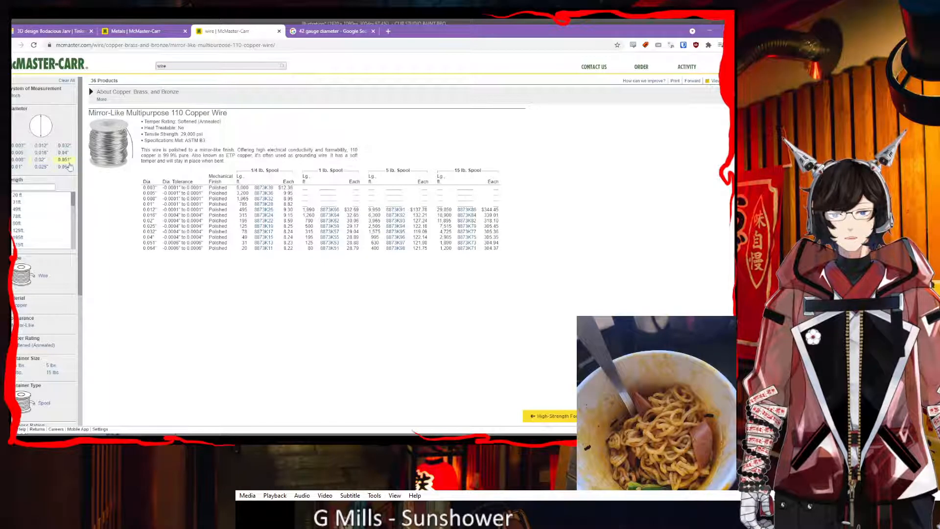
pyautogui.click(41, 167)
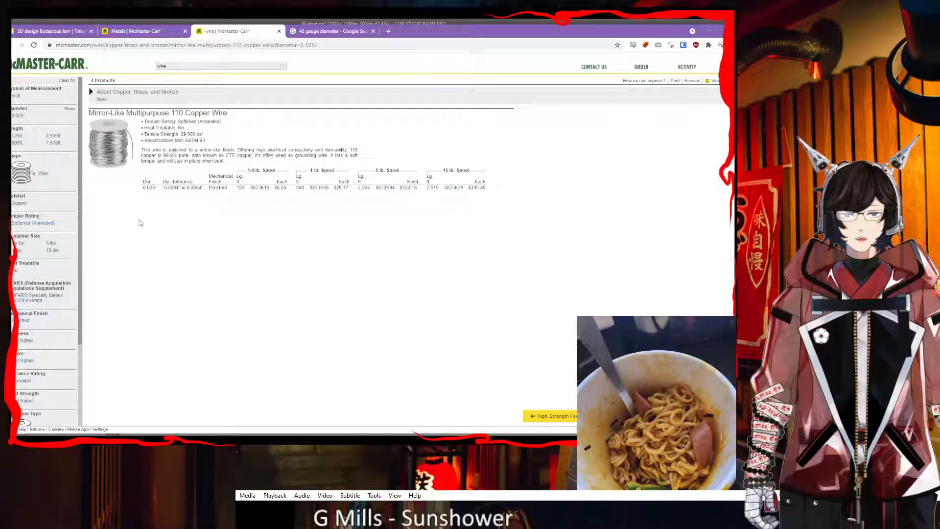
pyautogui.click(8, 44)
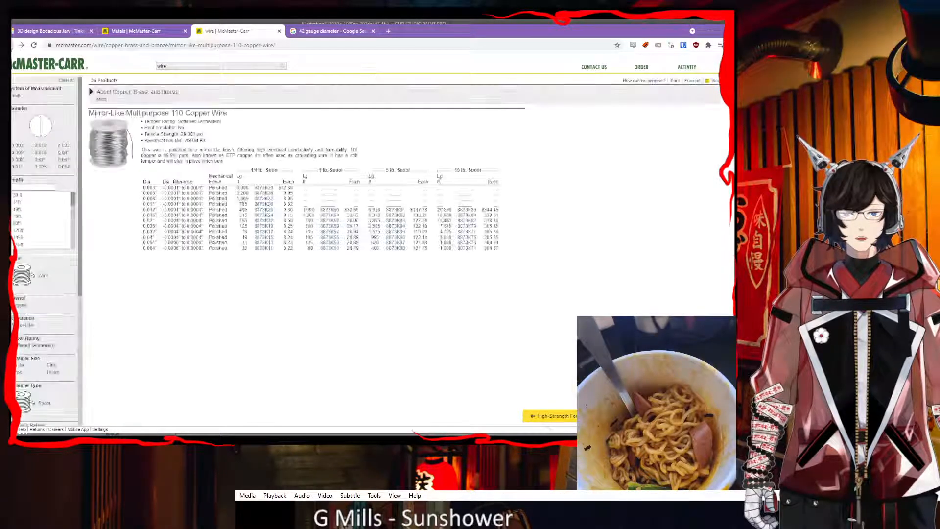
# - Go back to the Copper, Brass, and Bronze wire listing, look through it, and close the wire and gauge search tabs
pyautogui.click(9, 45)
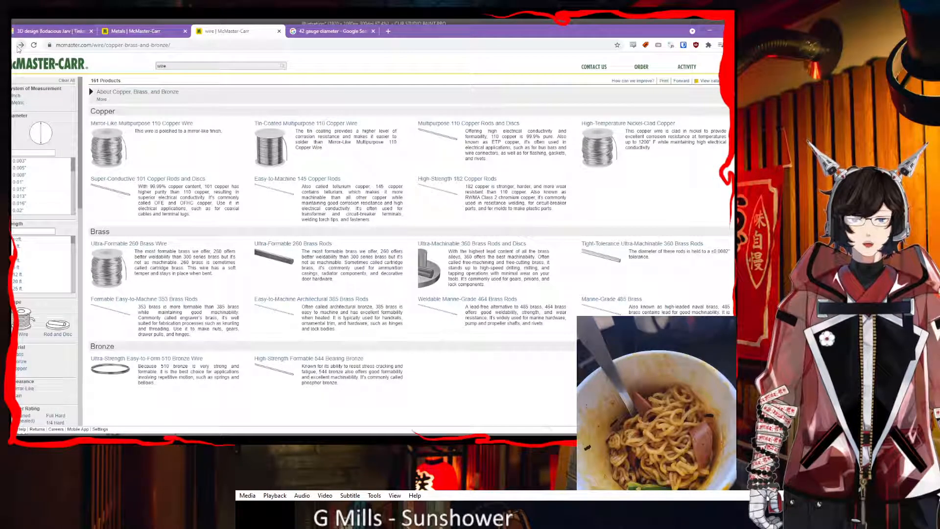
pyautogui.scroll(-3, 35, 176)
pyautogui.scroll(5, 35, 176)
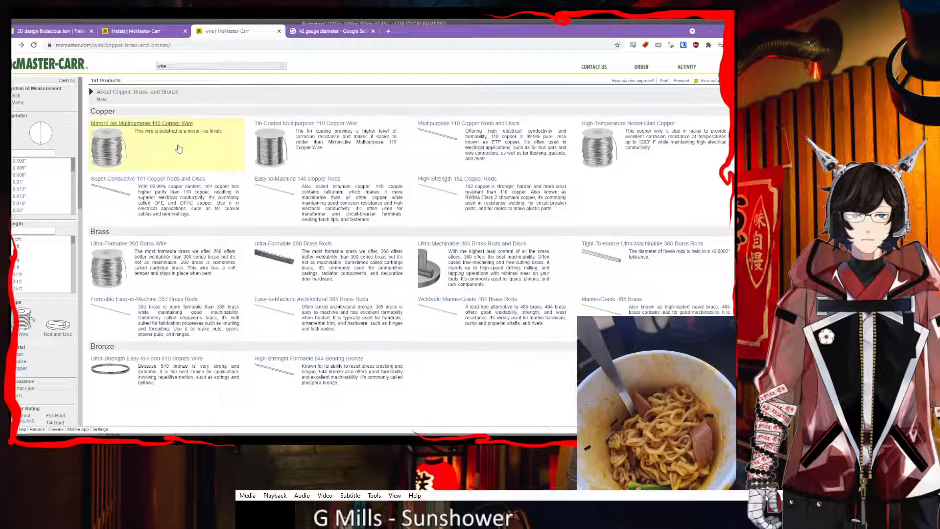
pyautogui.click(279, 30)
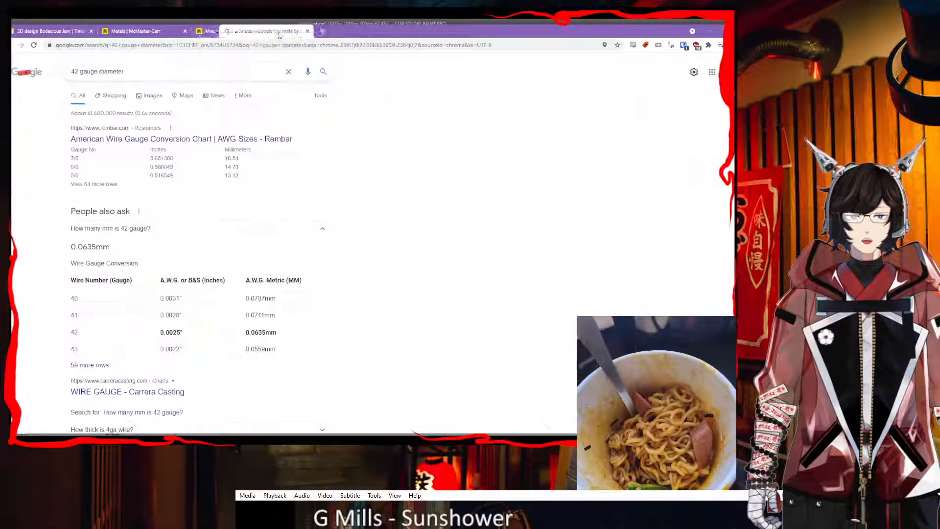
pyautogui.click(278, 31)
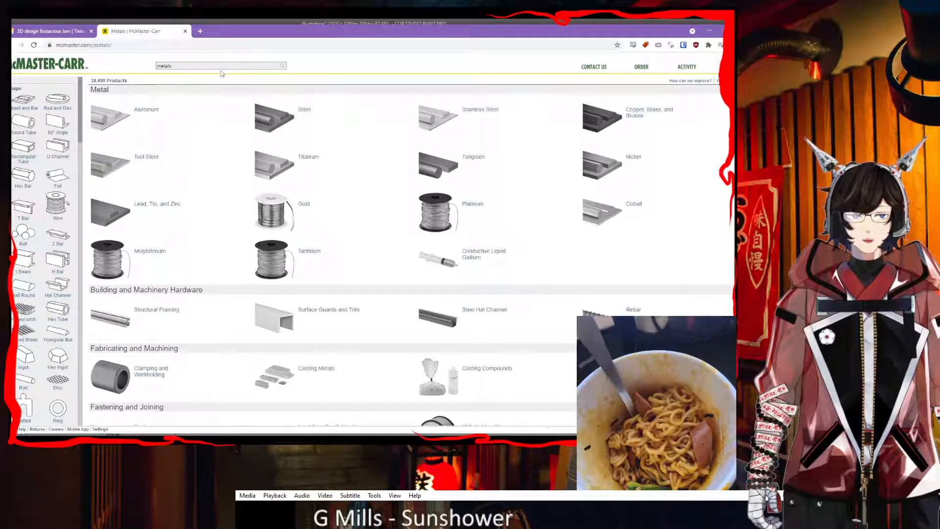
# - In Steel's Sheet and Bar listing, view the Low-Carbon Steel Bar with Rounded Edges, 1/8" thick and 1/2" wide
pyautogui.click(267, 116)
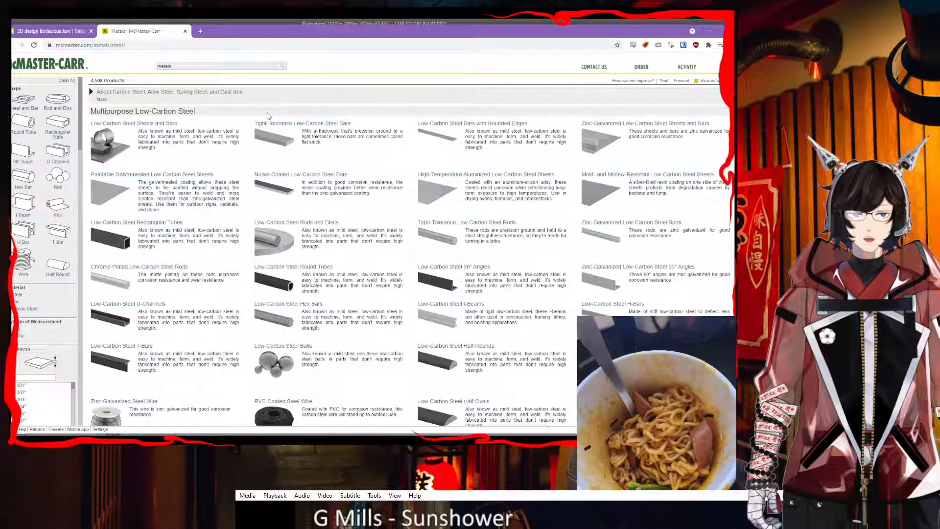
pyautogui.click(24, 102)
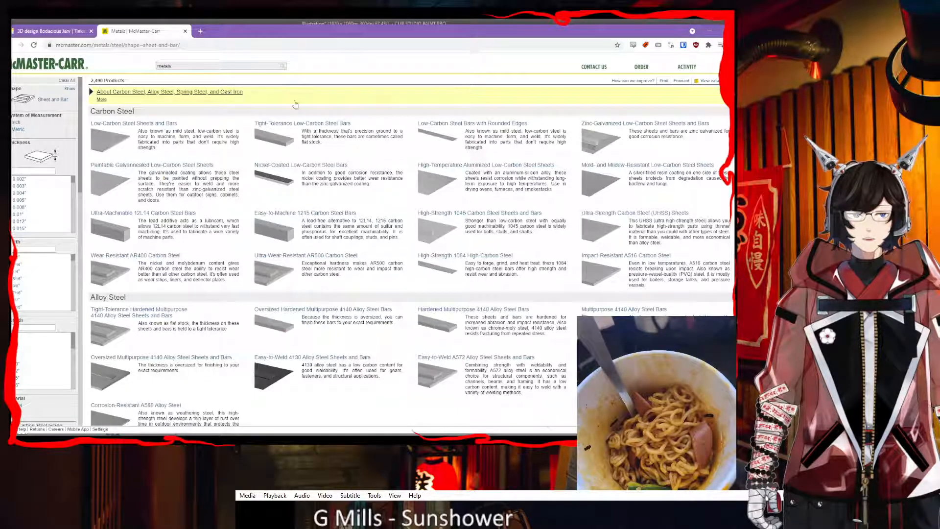
pyautogui.click(532, 125)
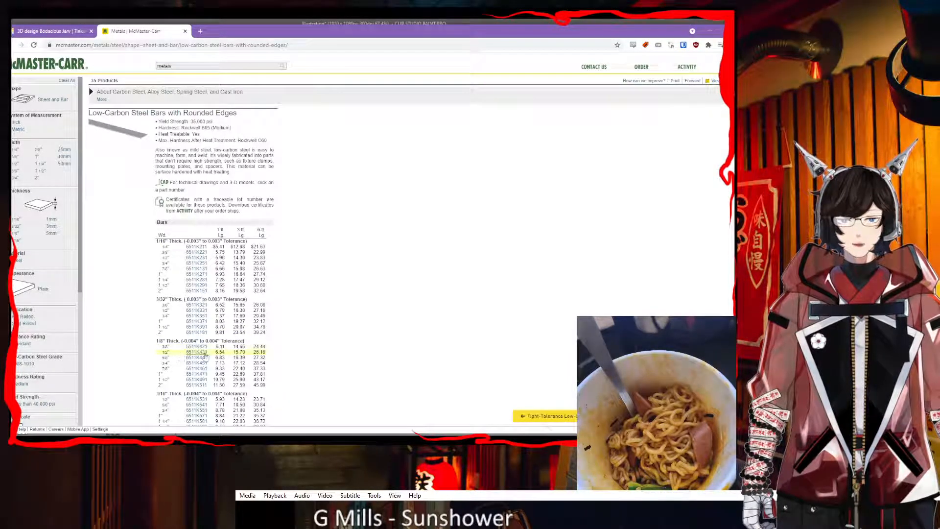
pyautogui.click(204, 352)
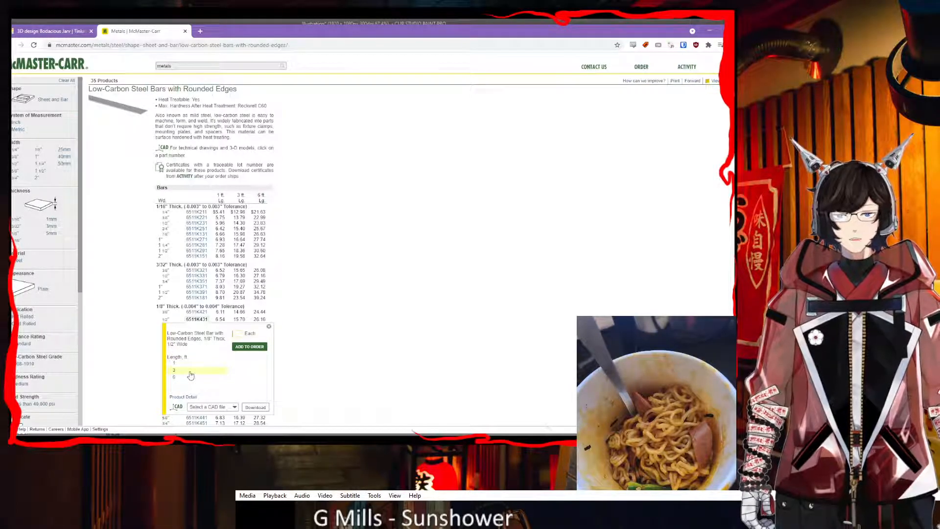
# - Switch back to the E-Guqin Pickup design in Tinkercad and examine the bobbin and its slot from the front, above and underneath
pyautogui.click(39, 31)
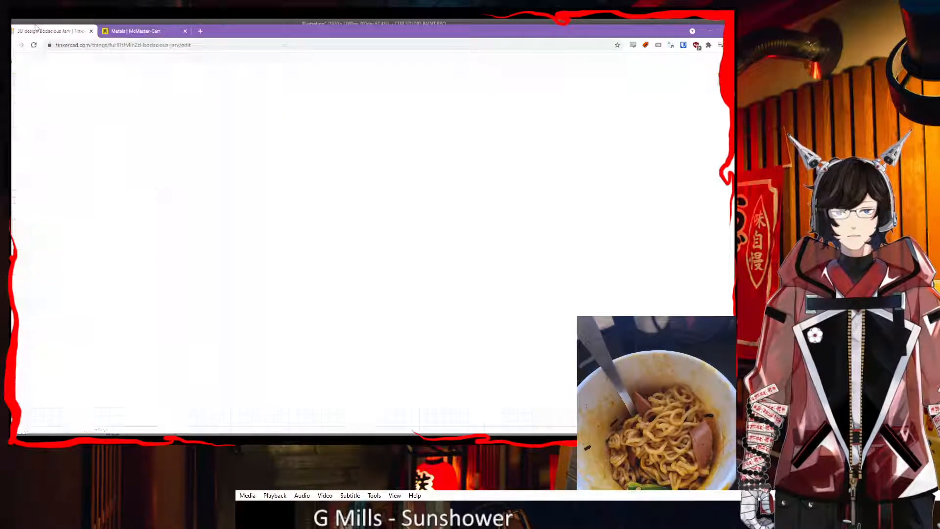
pyautogui.moveTo(306, 335); pyautogui.dragTo(321, 250, button='right')
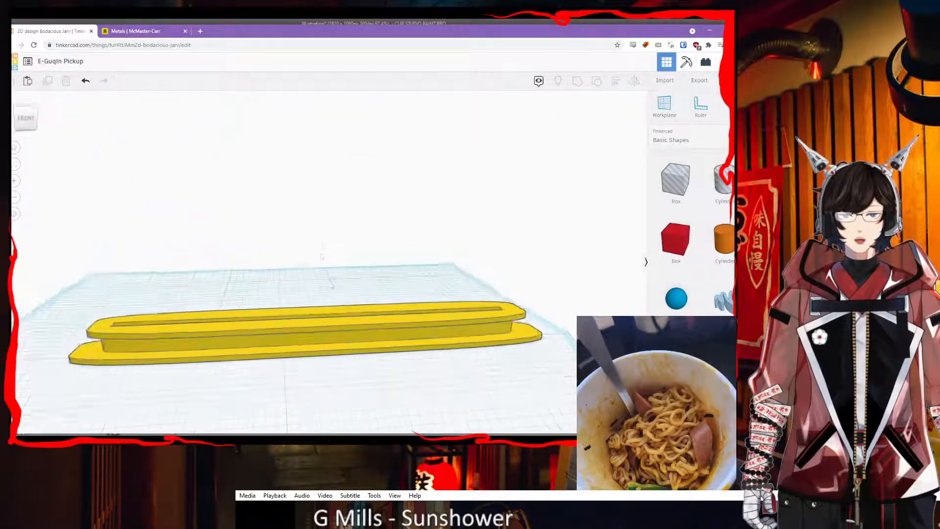
pyautogui.moveTo(316, 341); pyautogui.dragTo(318, 372, button='right')
pyautogui.moveTo(354, 333); pyautogui.dragTo(349, 254, button='right')
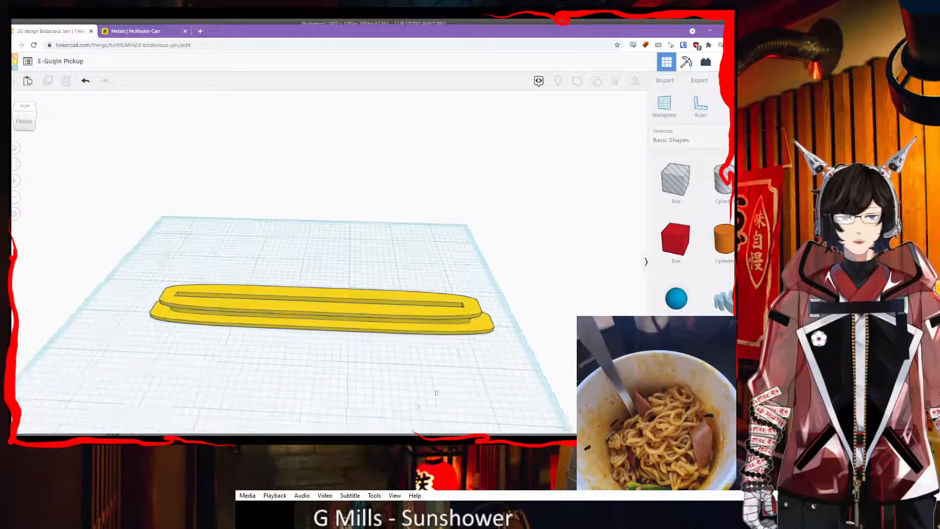
pyautogui.moveTo(350, 370); pyautogui.dragTo(474, 307, button='right')
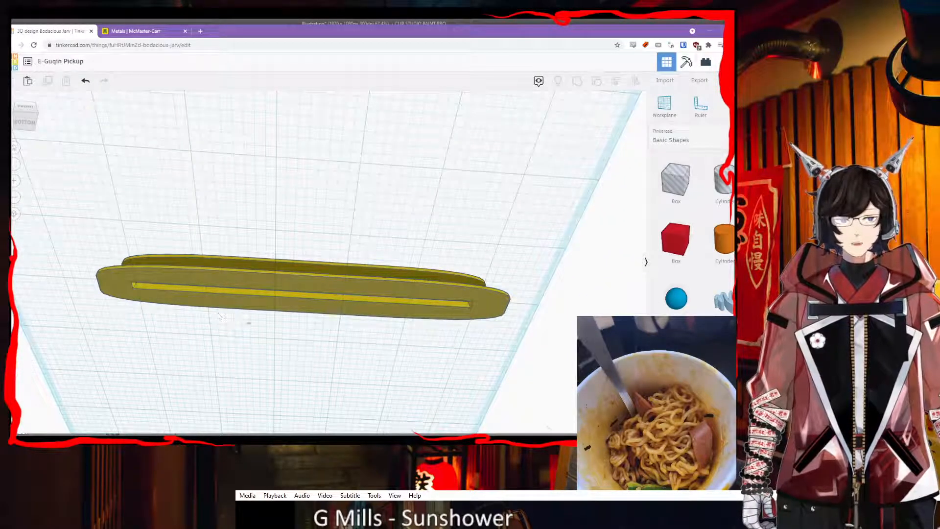
# - Check the bobbin's flanges and slot from above and the side, and move the bobbin slightly toward the workplane's left edge
pyautogui.moveTo(319, 215); pyautogui.dragTo(363, 329, button='right')
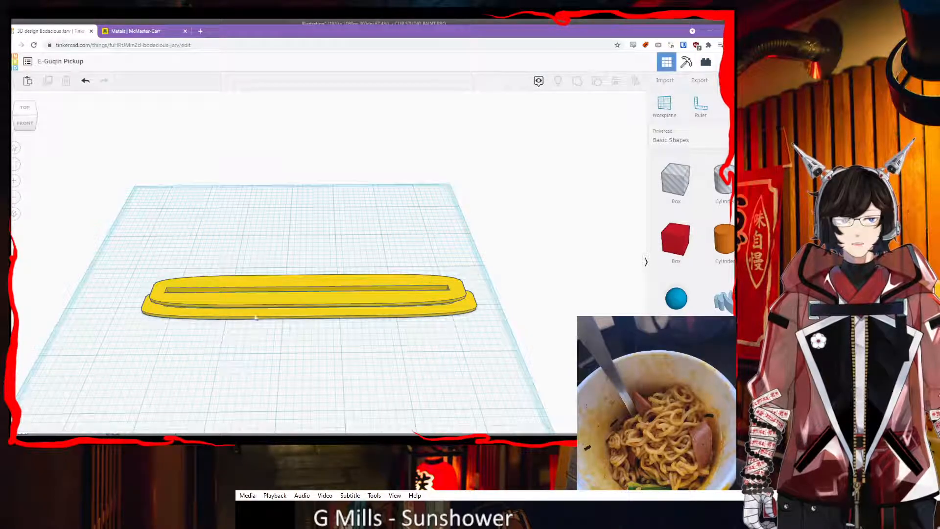
pyautogui.moveTo(424, 343); pyautogui.dragTo(460, 301, button='right')
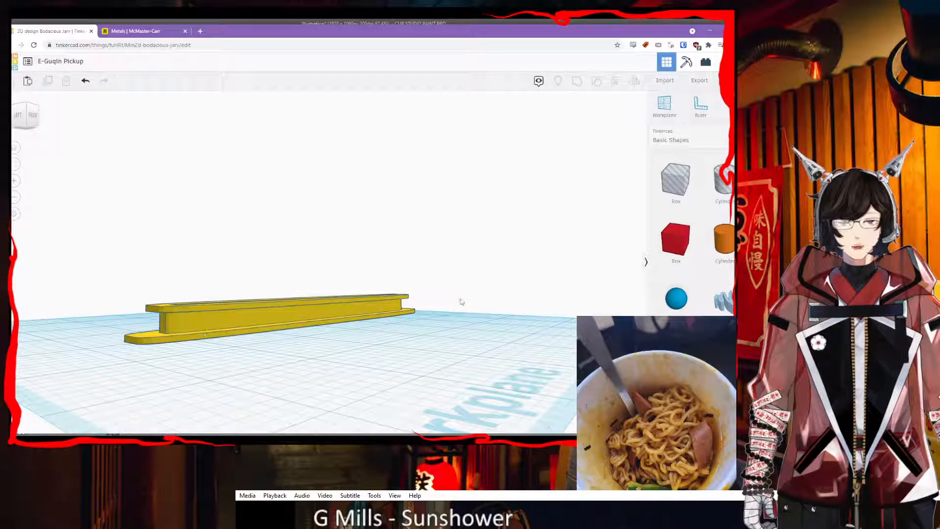
pyautogui.moveTo(367, 331); pyautogui.dragTo(524, 298, button='right')
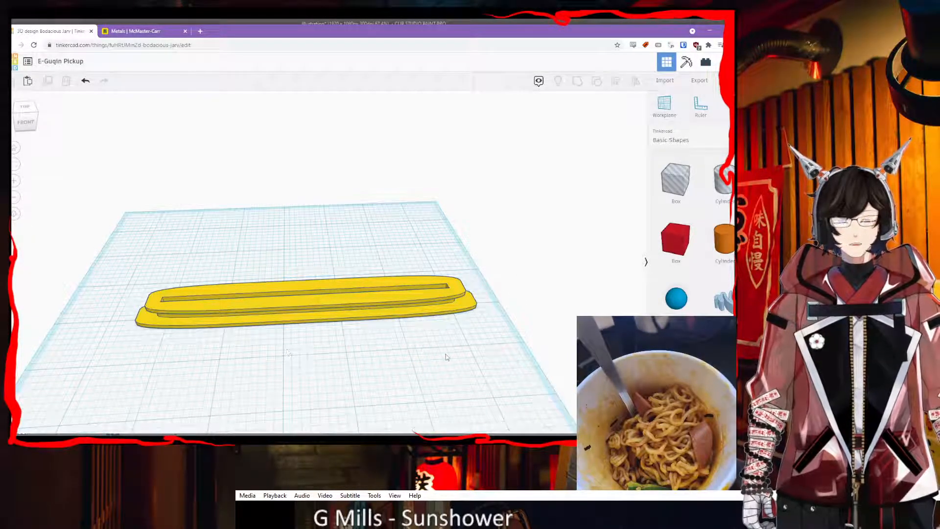
pyautogui.moveTo(453, 358); pyautogui.dragTo(391, 290, button='right')
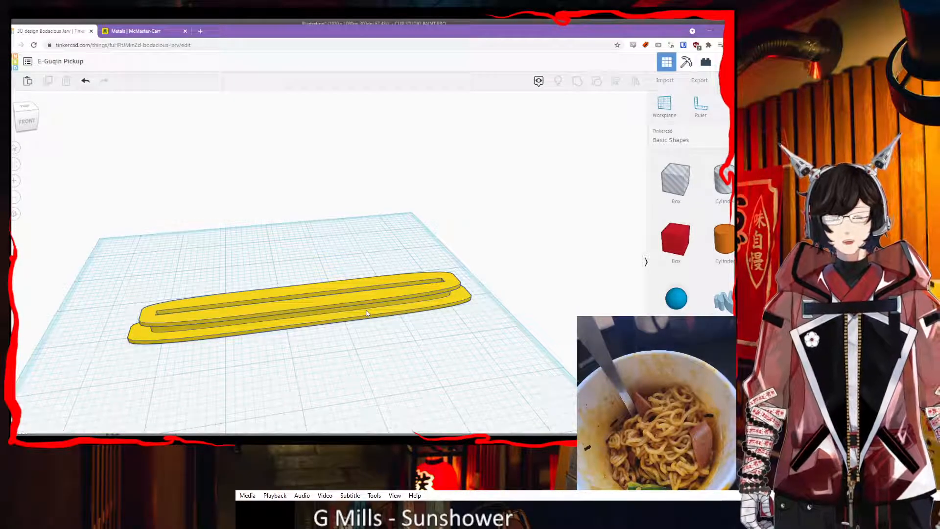
pyautogui.moveTo(412, 229); pyautogui.dragTo(407, 295, button='right')
pyautogui.moveTo(390, 286); pyautogui.dragTo(362, 277)
pyautogui.moveTo(369, 346); pyautogui.dragTo(390, 310, button='right')
pyautogui.moveTo(302, 297); pyautogui.dragTo(368, 333, button='right')
# - On McMaster-Carr, add one 1 ft length of the 1/8" thick, 1/2" wide Low-Carbon Steel Bar with Rounded Edges to the order
pyautogui.click(153, 32)
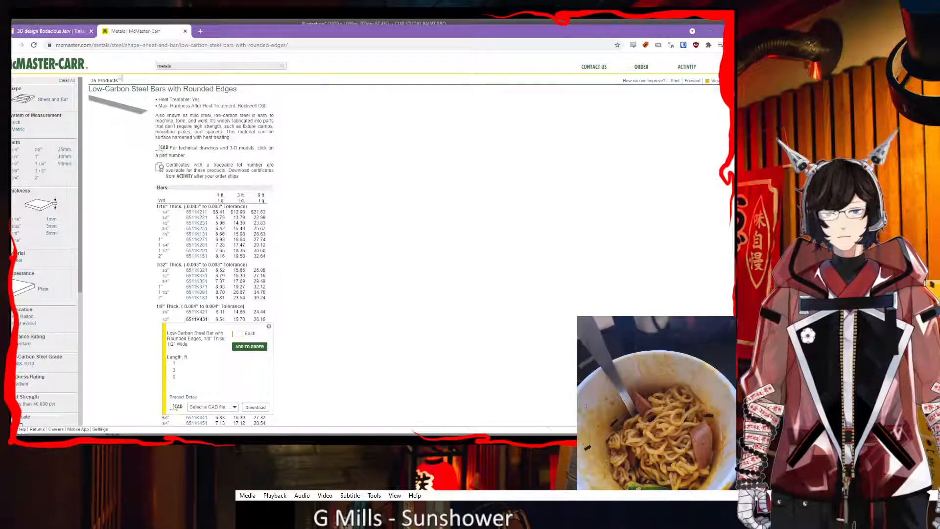
pyautogui.scroll(-1, 289, 280)
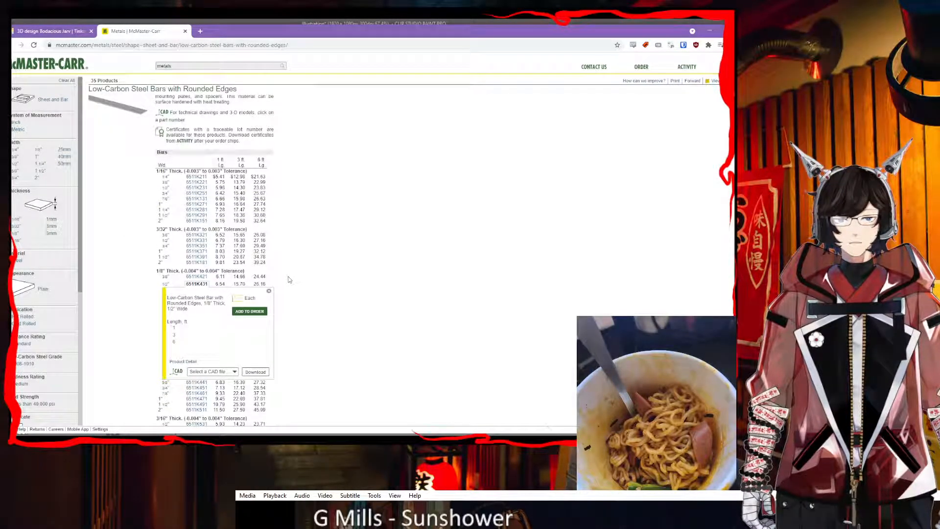
pyautogui.click(225, 373)
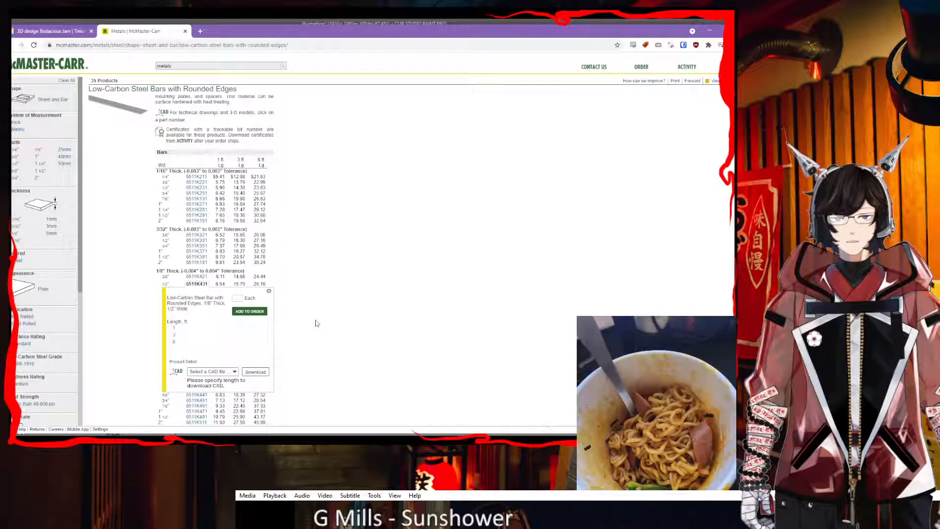
pyautogui.click(174, 329)
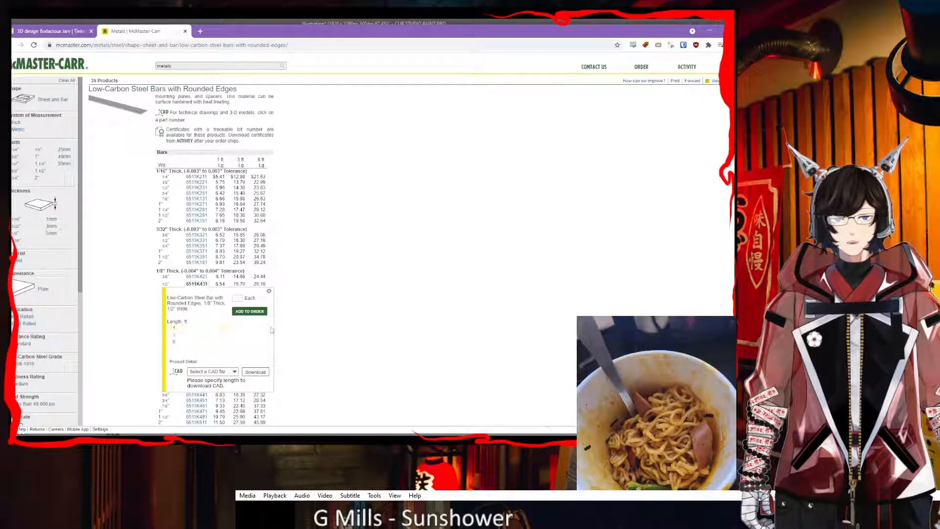
pyautogui.click(253, 311)
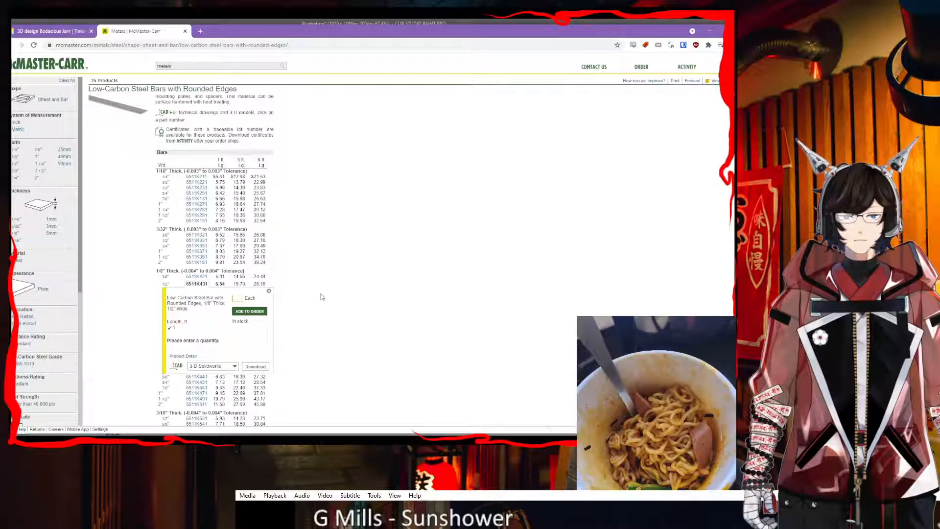
pyautogui.click(238, 298)
pyautogui.write('1')
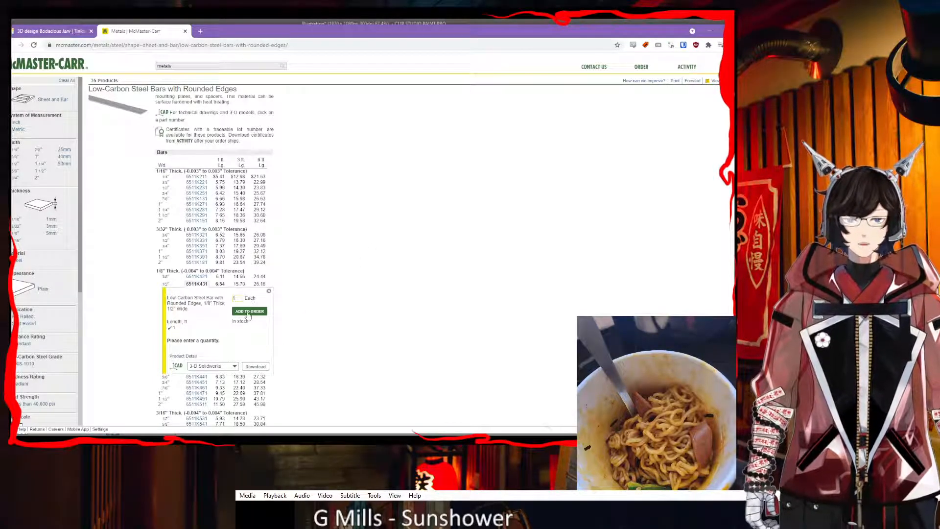
pyautogui.press('Return')
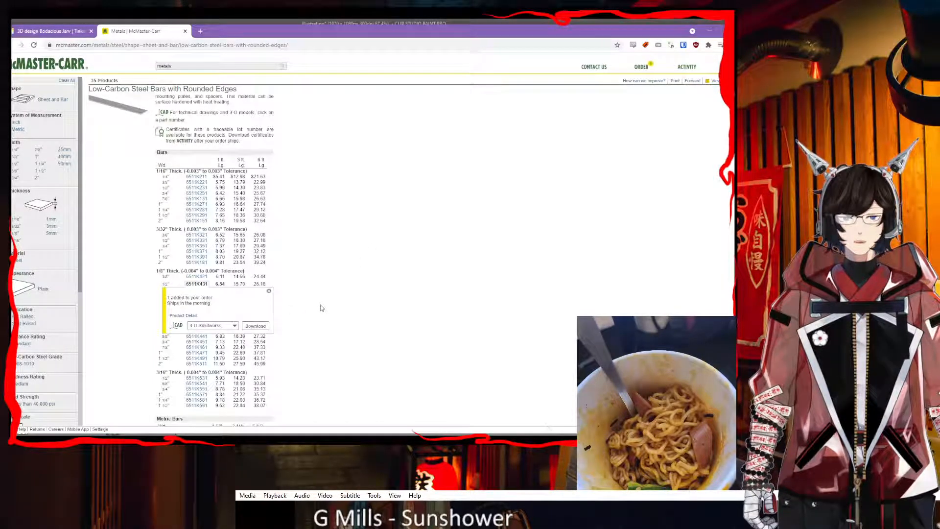
# - Return to the E-Guqin Pickup design in Tinkercad and examine the bobbin's profile and through slot against the McMaster-Carr steel bar listing
pyautogui.click(49, 32)
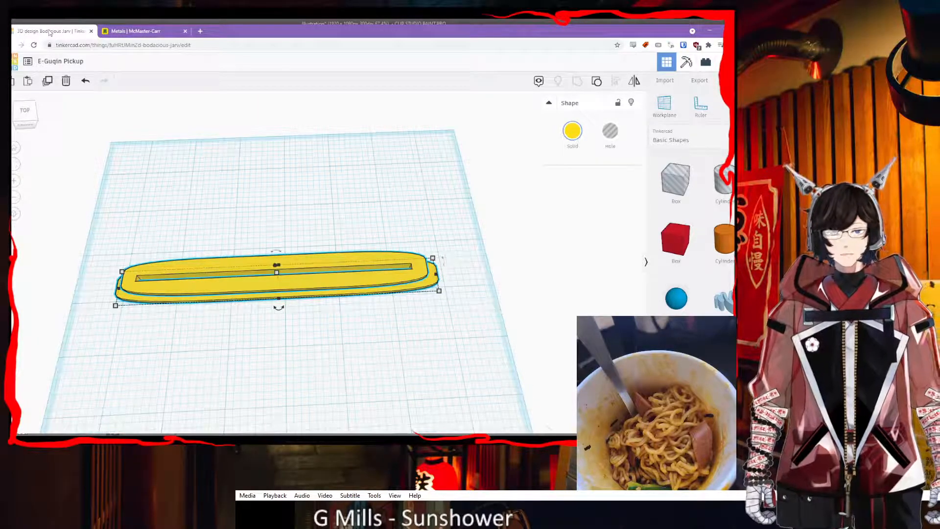
pyautogui.moveTo(461, 329); pyautogui.dragTo(372, 357, button='right')
pyautogui.moveTo(294, 255)
pyautogui.mouseDown(button='right')
pyautogui.moveTo(392, 369)
pyautogui.moveTo(357, 342)
pyautogui.moveTo(309, 243)
pyautogui.moveTo(293, 247)
pyautogui.mouseUp(button='right')
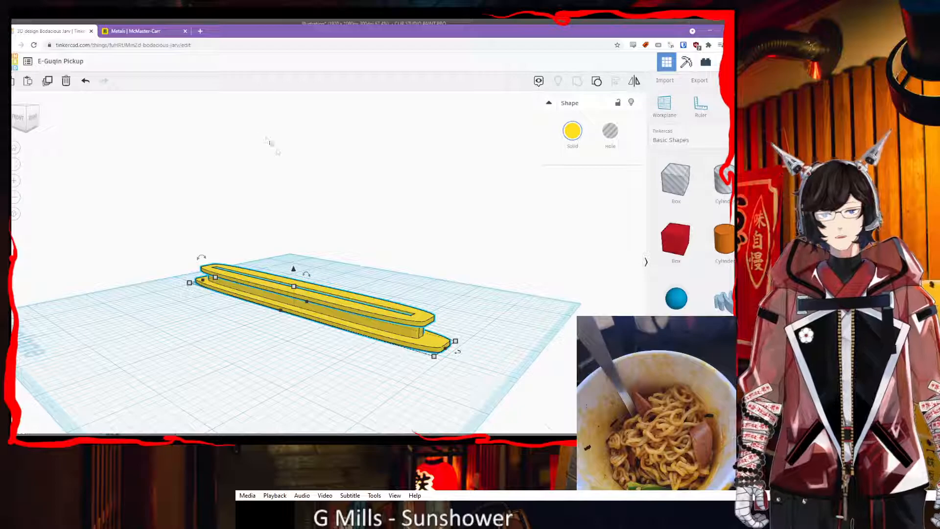
pyautogui.moveTo(294, 201); pyautogui.dragTo(329, 203, button='right')
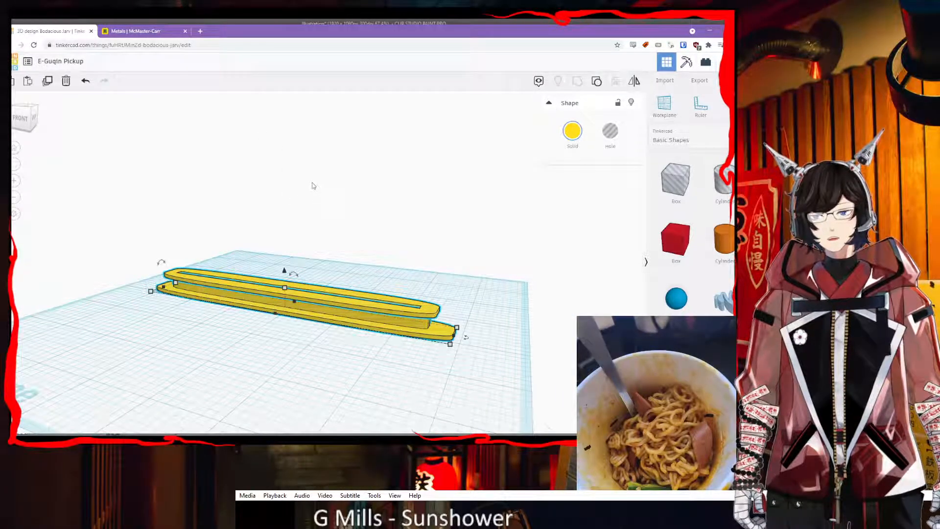
pyautogui.moveTo(289, 201); pyautogui.dragTo(194, 342, button='right')
pyautogui.moveTo(377, 182); pyautogui.dragTo(377, 230, button='right')
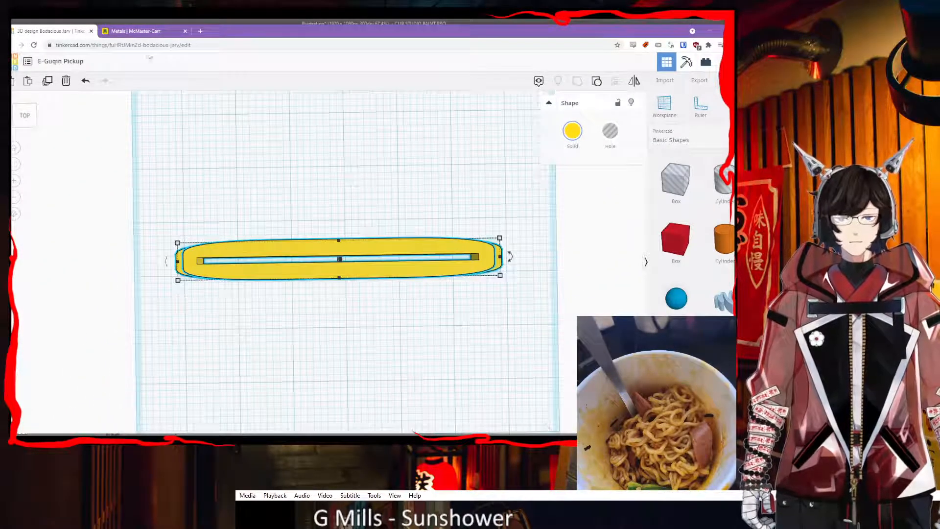
pyautogui.click(139, 32)
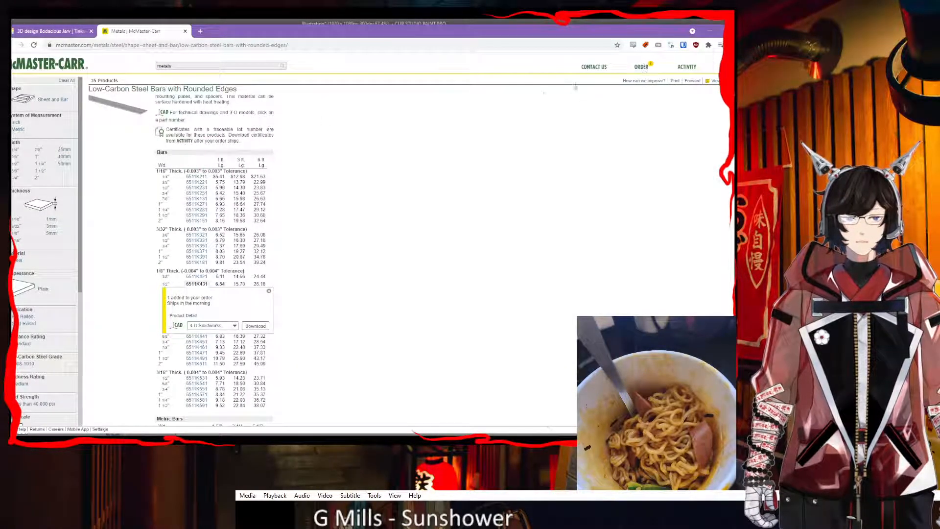
pyautogui.click(32, 30)
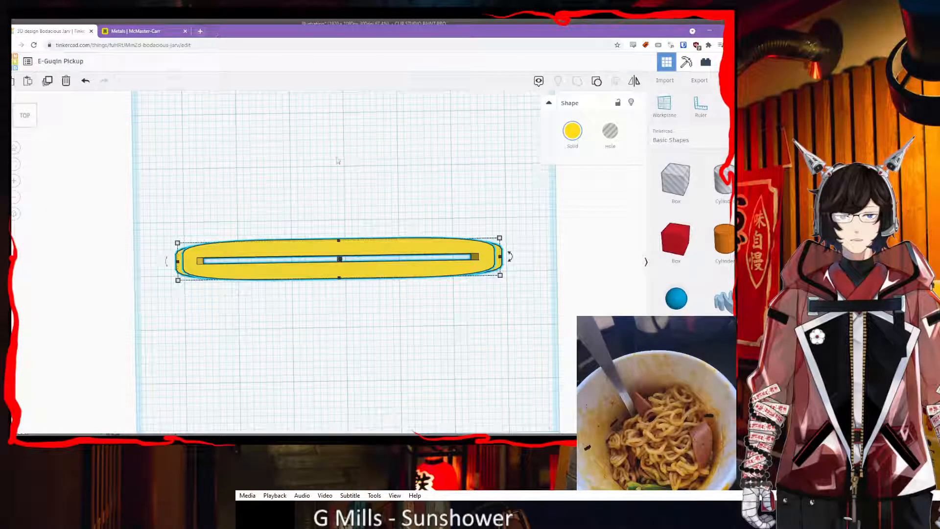
pyautogui.moveTo(538, 294); pyautogui.dragTo(543, 250, button='right')
pyautogui.click(129, 32)
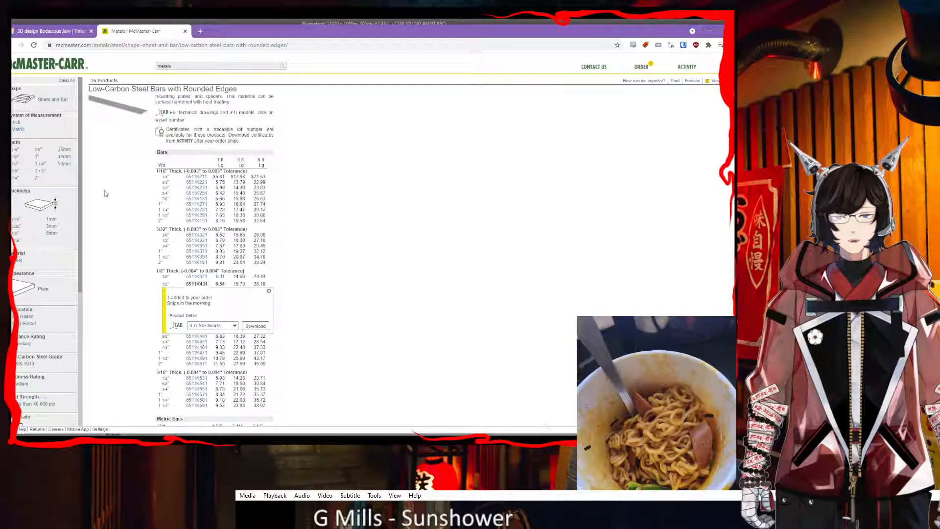
pyautogui.click(61, 30)
pyautogui.moveTo(492, 262); pyautogui.dragTo(455, 279, button='right')
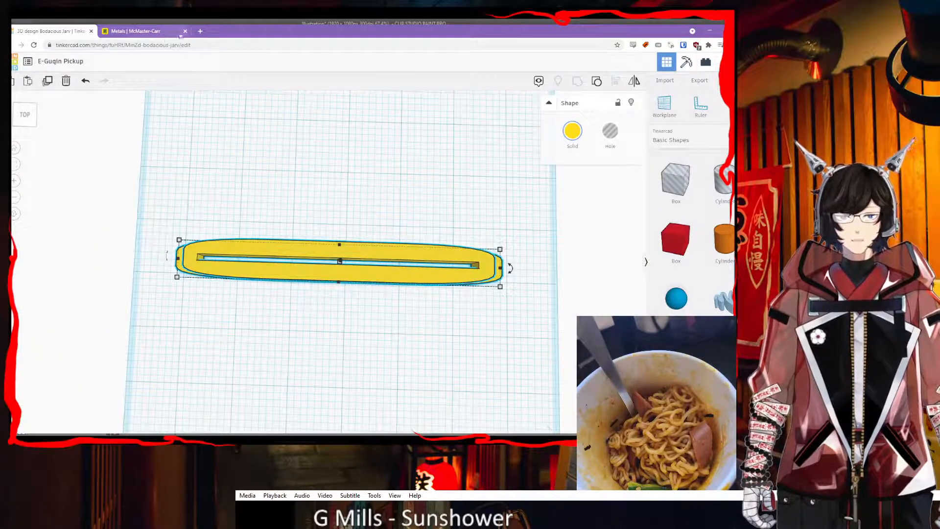
# - Search the web for "single coil pickup grommet sizes" and open the report on winding single-coil pickups for a Fender Stratocaster
pyautogui.click(202, 32)
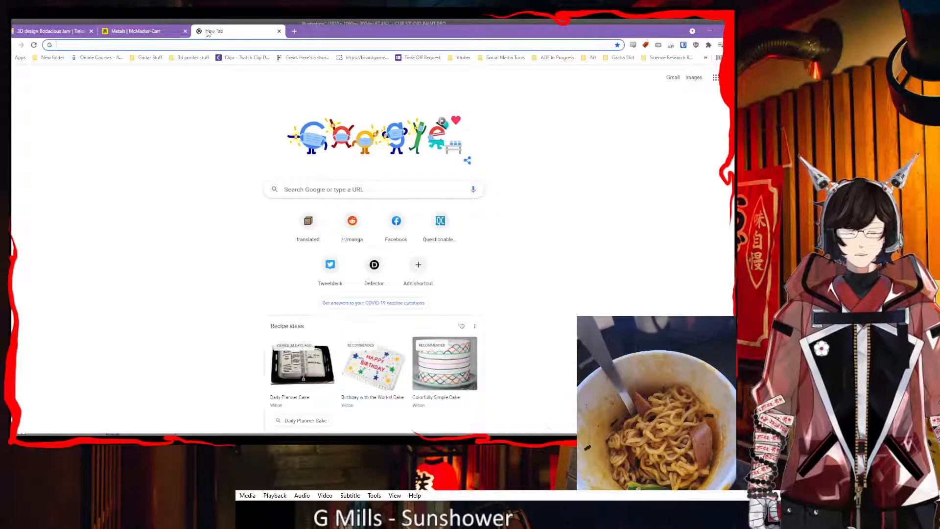
pyautogui.write('single coil picku')
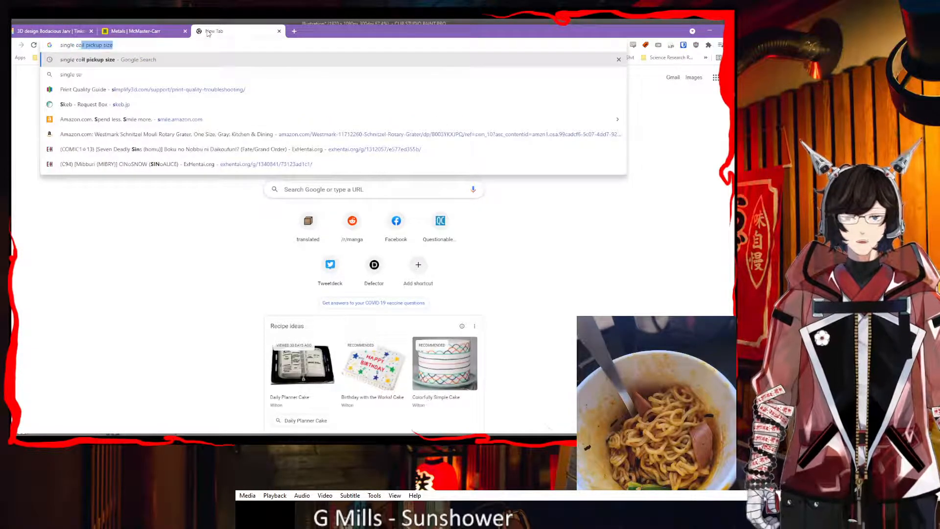
pyautogui.write('p grommet sid')
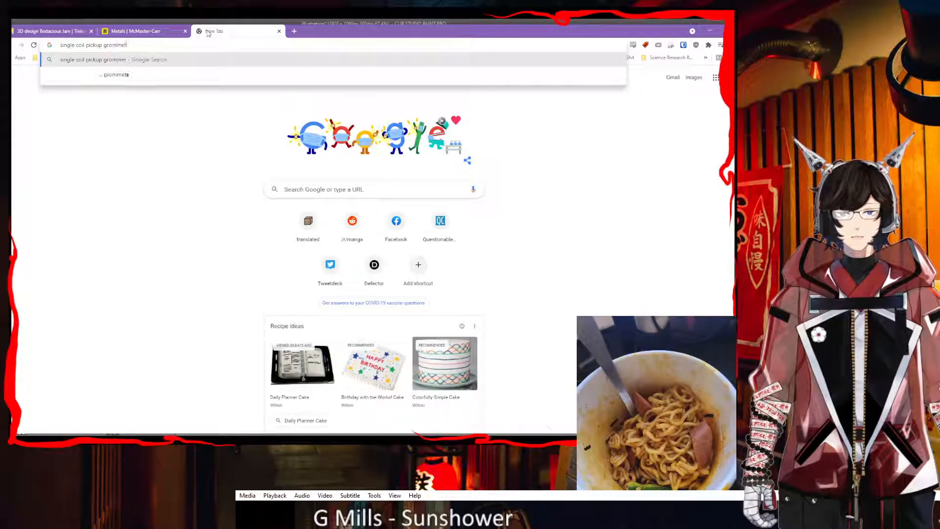
pyautogui.press('BackSpace')
pyautogui.write('zes')
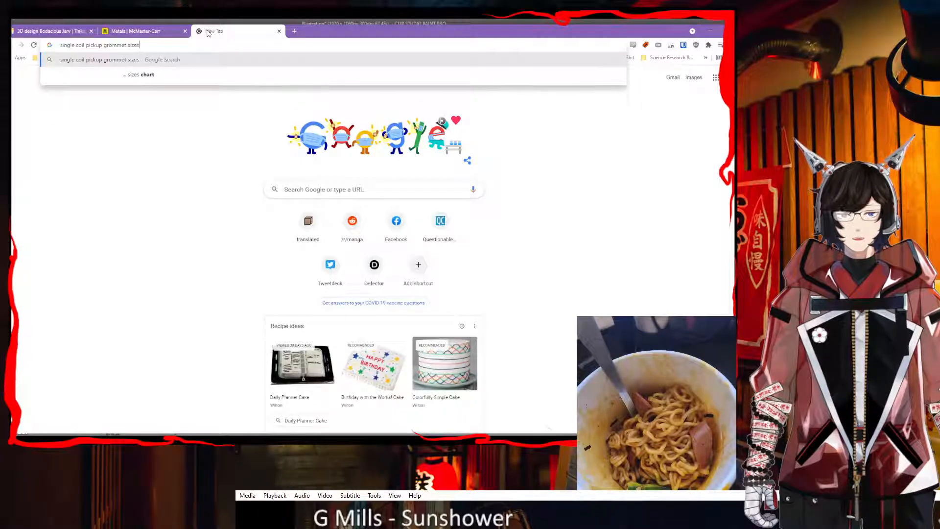
pyautogui.press('Return')
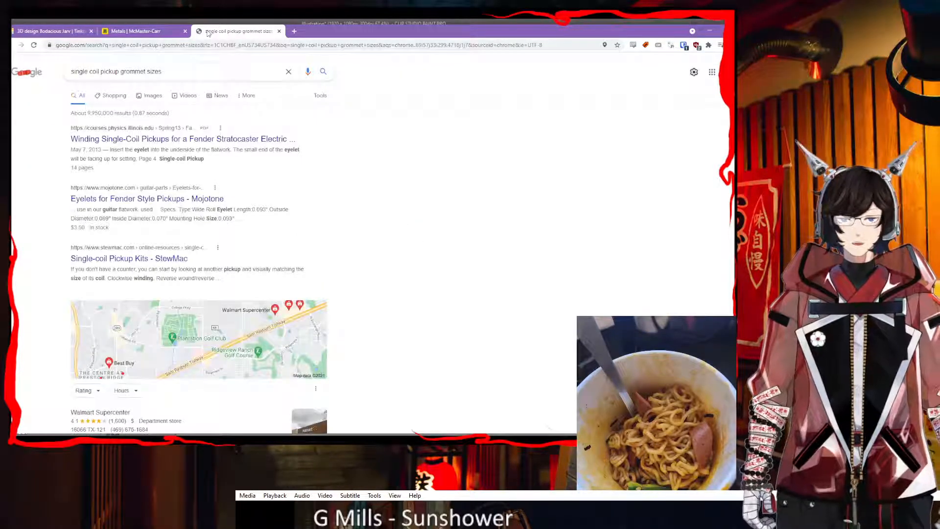
pyautogui.click(228, 140)
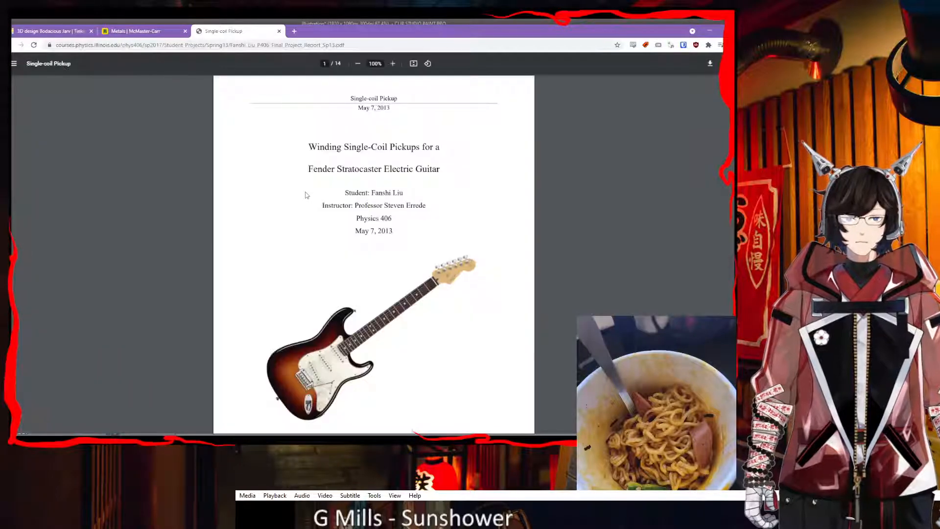
# - Read through the single-coil pickup report, covering materials, flatwork, pole pieces, coil winding, potting, magnetizing and the measurement setup
pyautogui.scroll(-15, 386, 277)
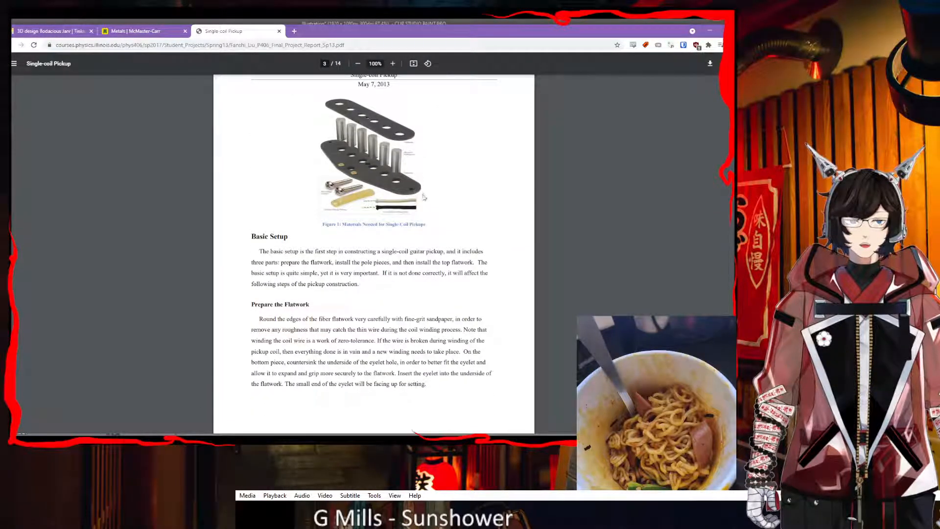
pyautogui.scroll(4, 388, 280)
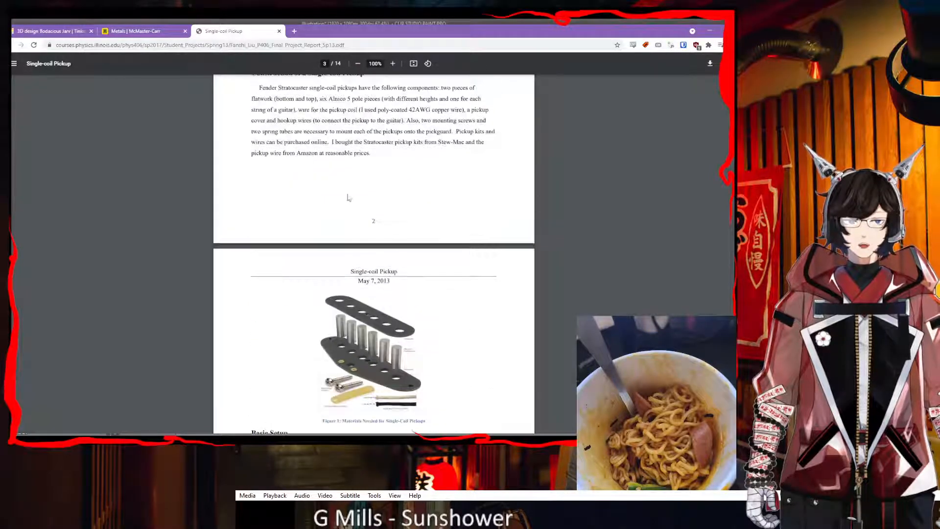
pyautogui.scroll(-2, 431, 351)
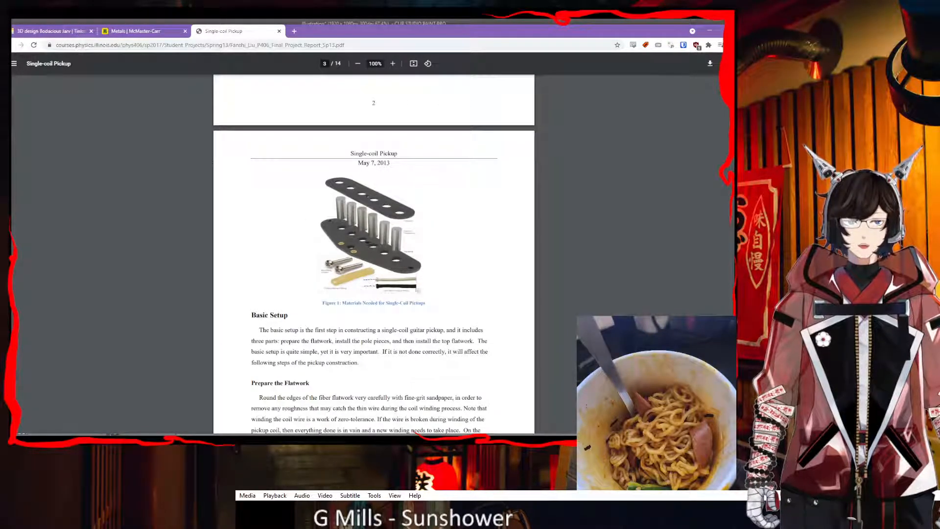
pyautogui.scroll(-8, 390, 311)
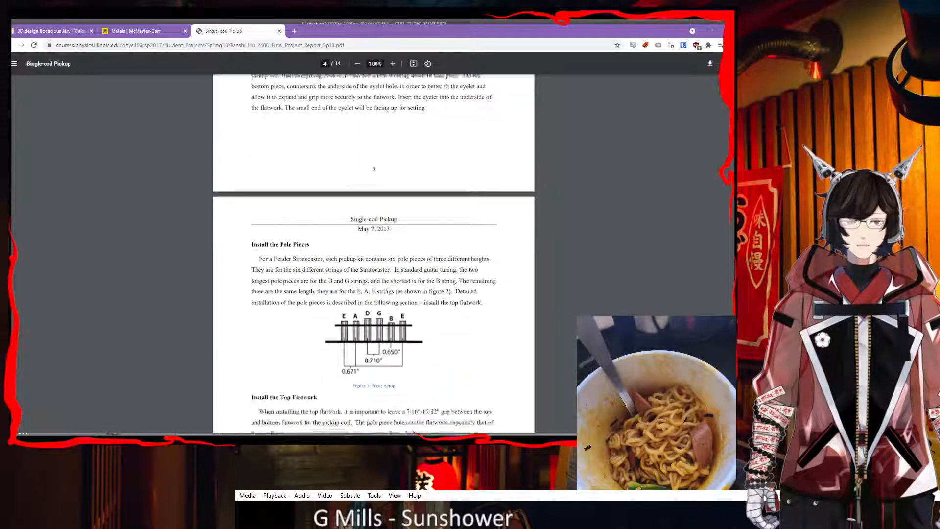
pyautogui.scroll(-20, 411, 323)
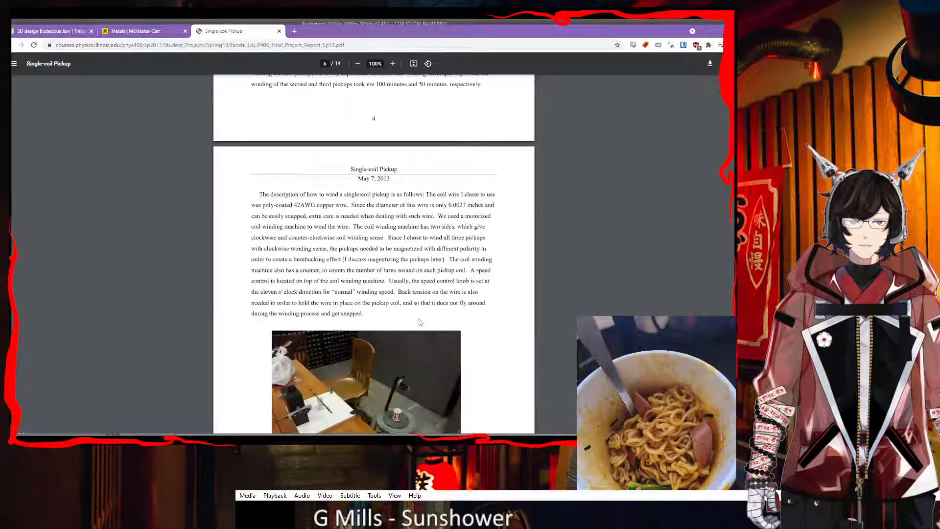
pyautogui.scroll(-8, 419, 323)
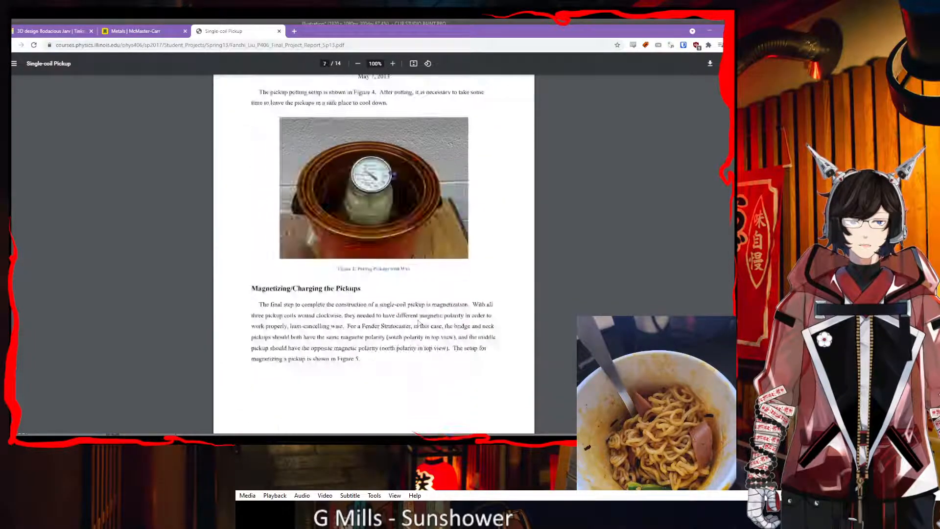
pyautogui.scroll(-10, 419, 323)
pyautogui.scroll(6, 450, 211)
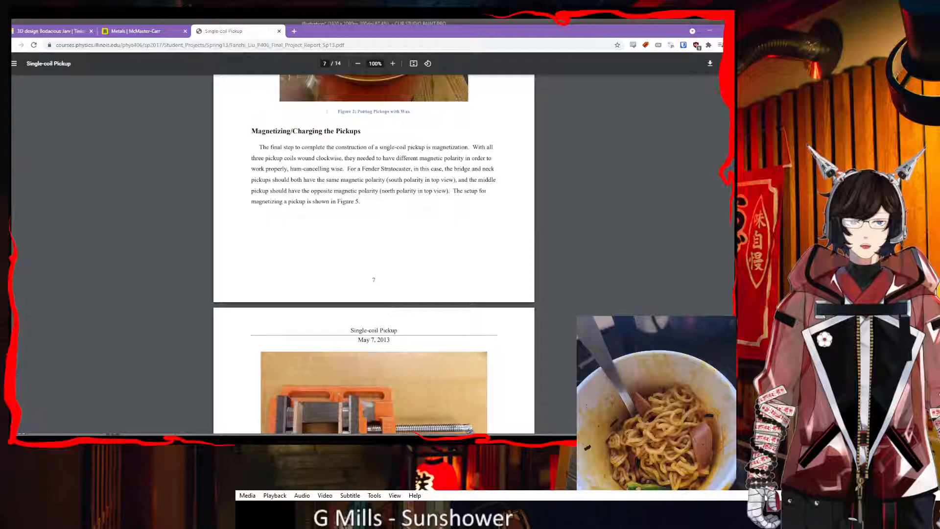
pyautogui.scroll(-7, 478, 325)
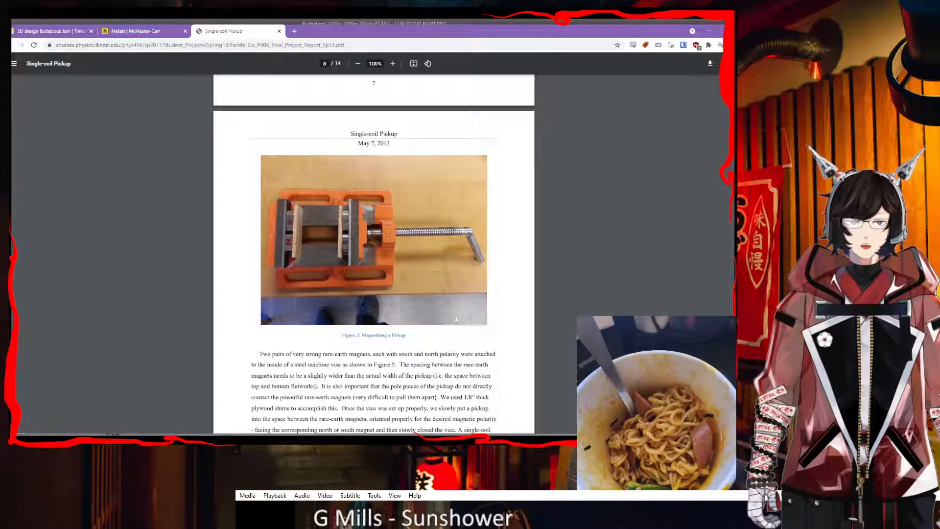
pyautogui.scroll(-10, 456, 341)
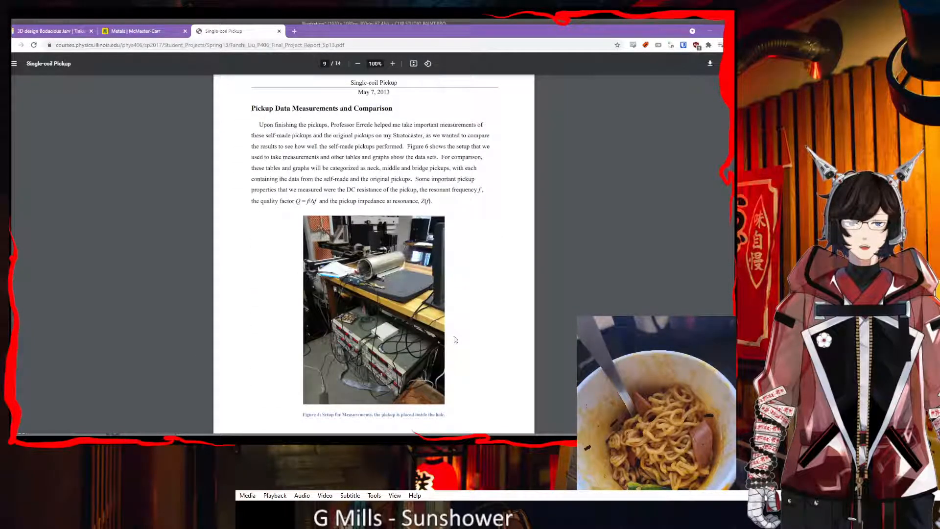
pyautogui.scroll(4, 455, 339)
pyautogui.scroll(-2, 454, 338)
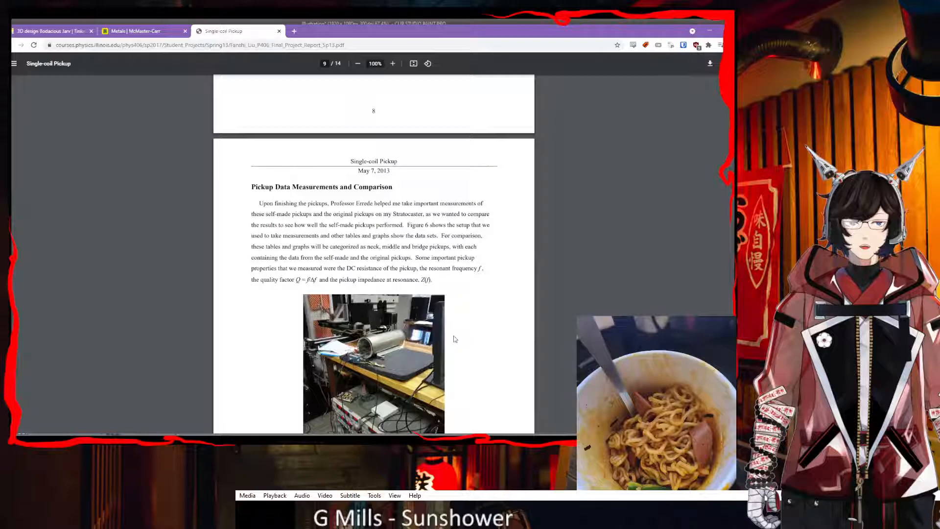
# - Read the rest of the single-coil pickup report, covering measurement tables, impedance graphs and results, and return to the search results
pyautogui.scroll(-9, 455, 338)
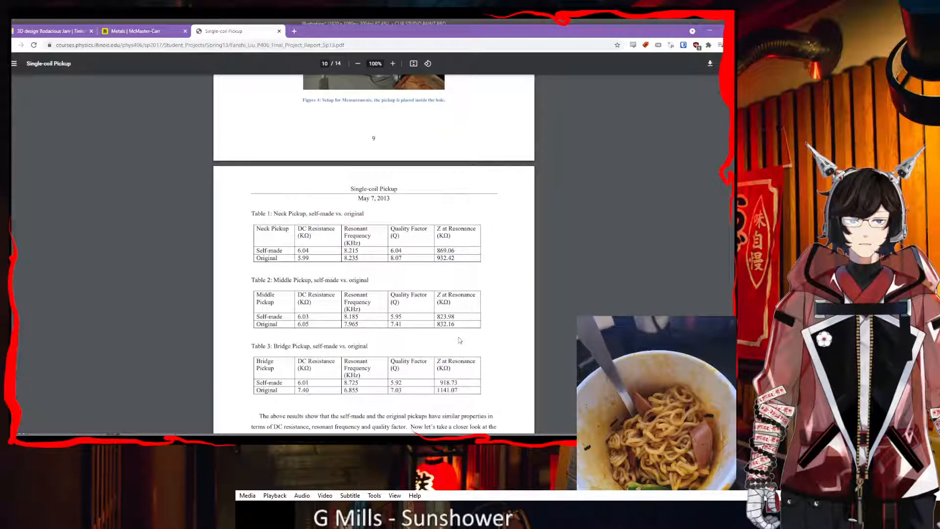
pyautogui.scroll(-20, 460, 339)
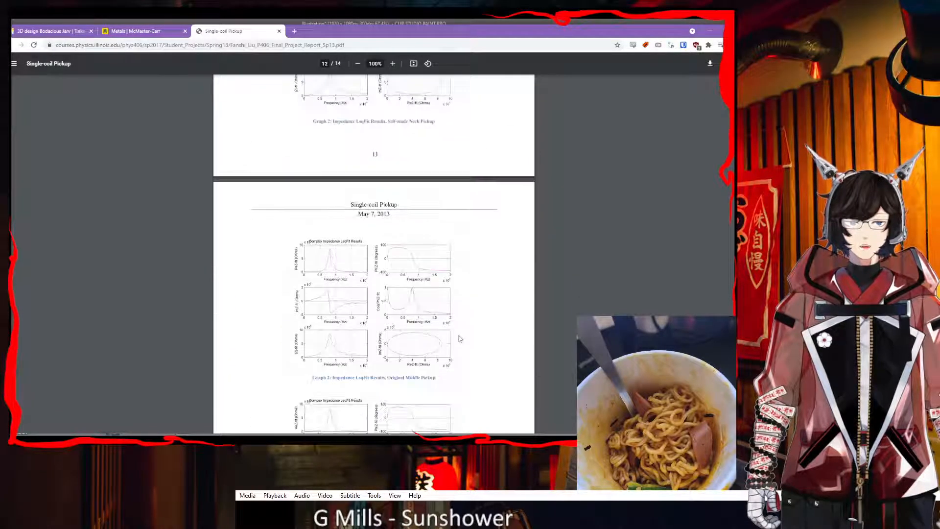
pyautogui.scroll(-15, 460, 339)
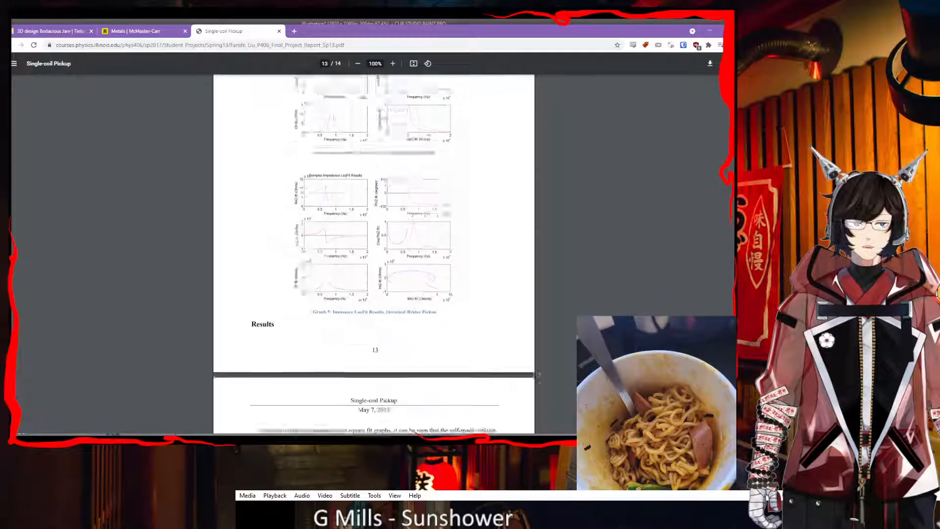
pyautogui.scroll(1, 389, 239)
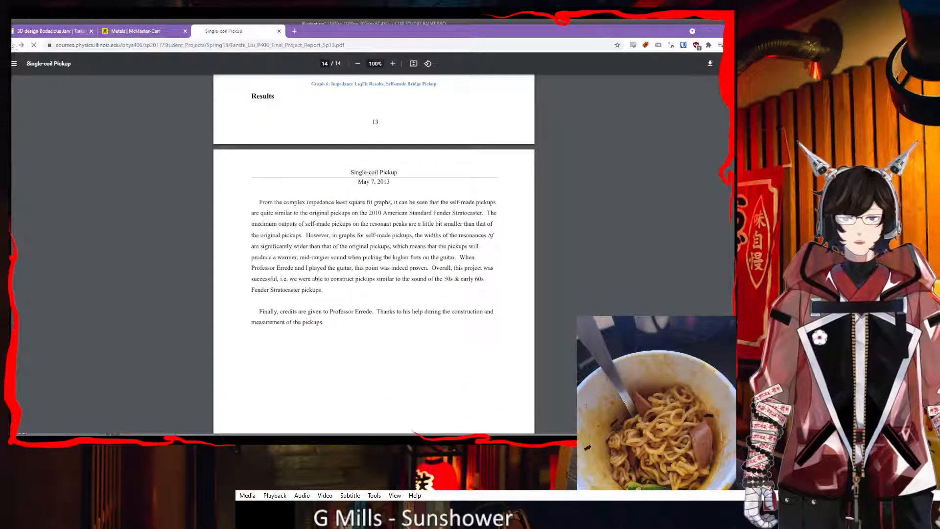
pyautogui.hotkey('alt', 'Left')
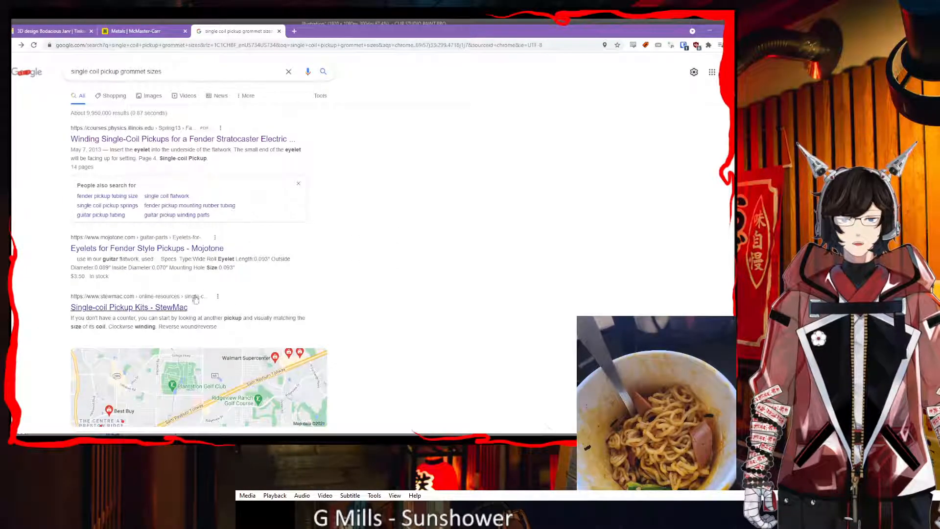
# - Open Mojotone's Eyelets for Fender Style Pickups product page and examine the eyelet specs
pyautogui.click(192, 249)
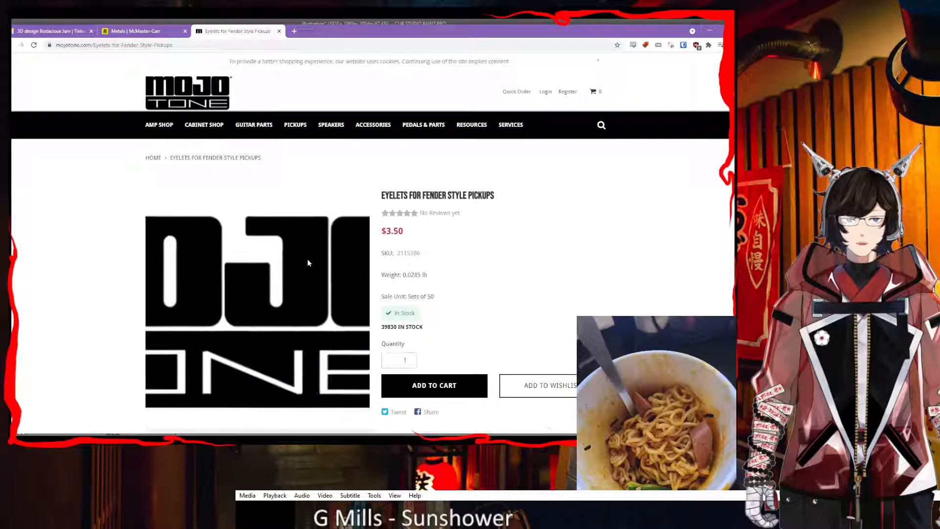
pyautogui.scroll(-8, 123, 242)
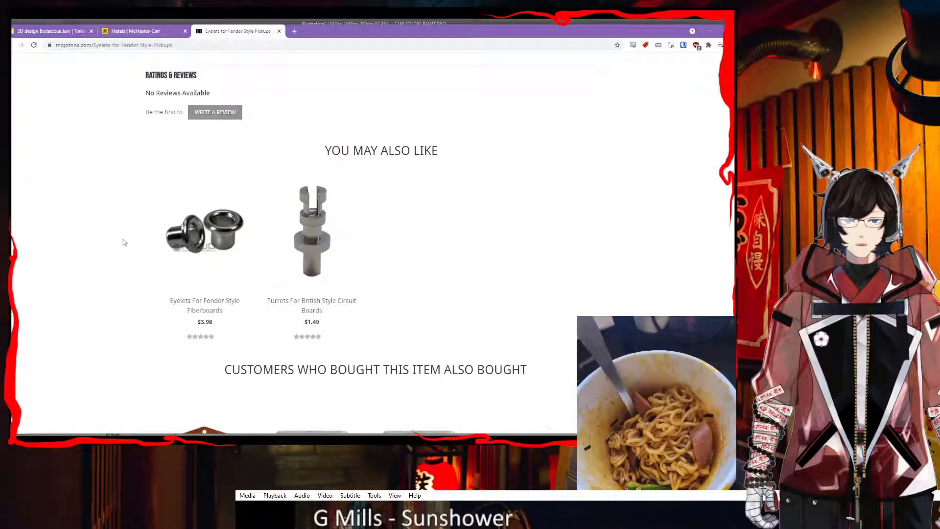
pyautogui.scroll(-3, 123, 243)
pyautogui.scroll(8, 123, 243)
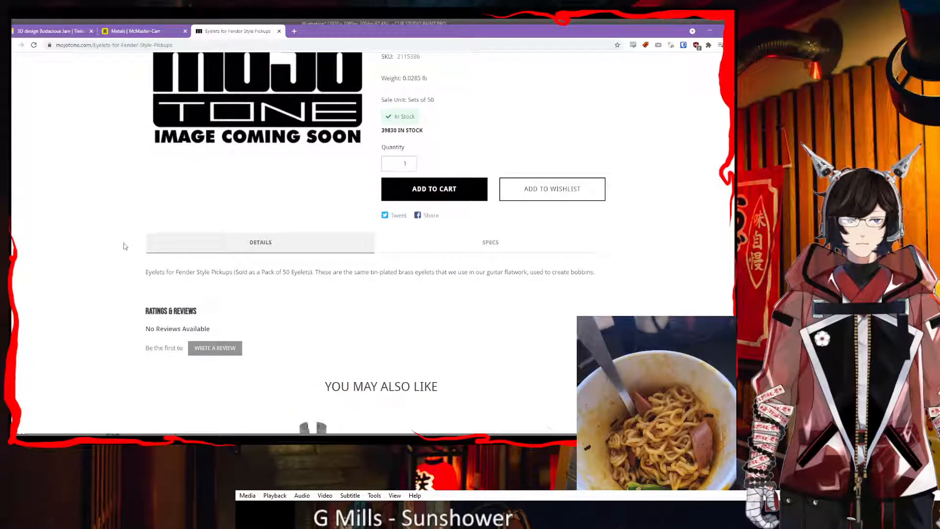
pyautogui.click(510, 243)
pyautogui.scroll(-2, 272, 269)
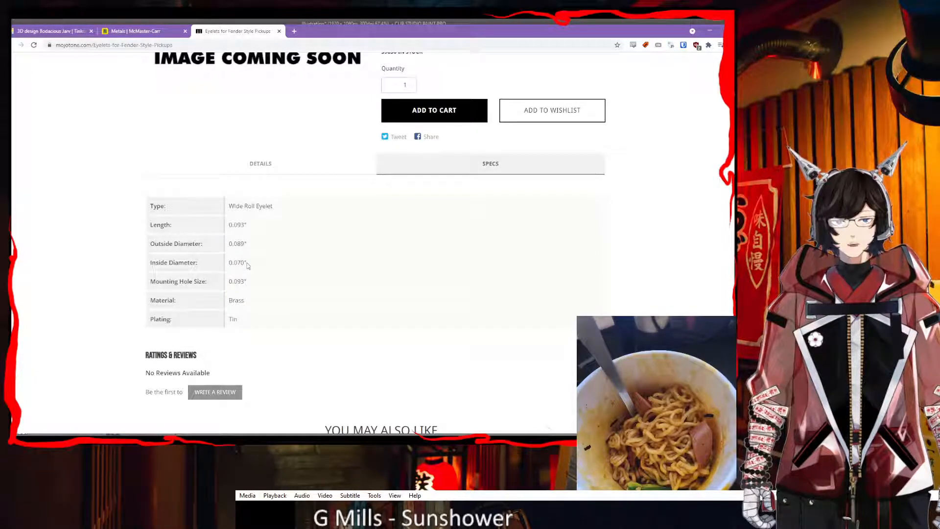
# - In the Tinkercad E-Guqin Pickup design, add a cylinder hole behind the bobbin and set its length and width to 0.07
pyautogui.click(54, 30)
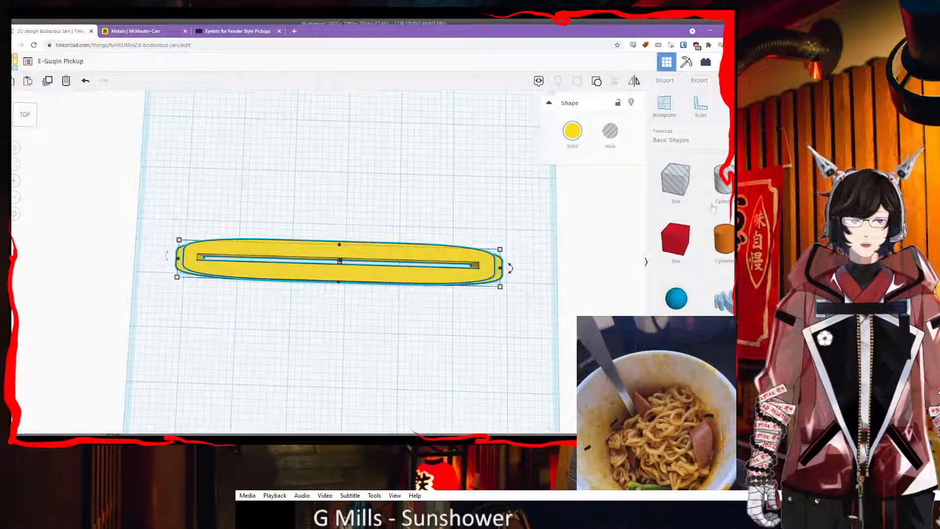
pyautogui.moveTo(724, 240); pyautogui.dragTo(372, 172)
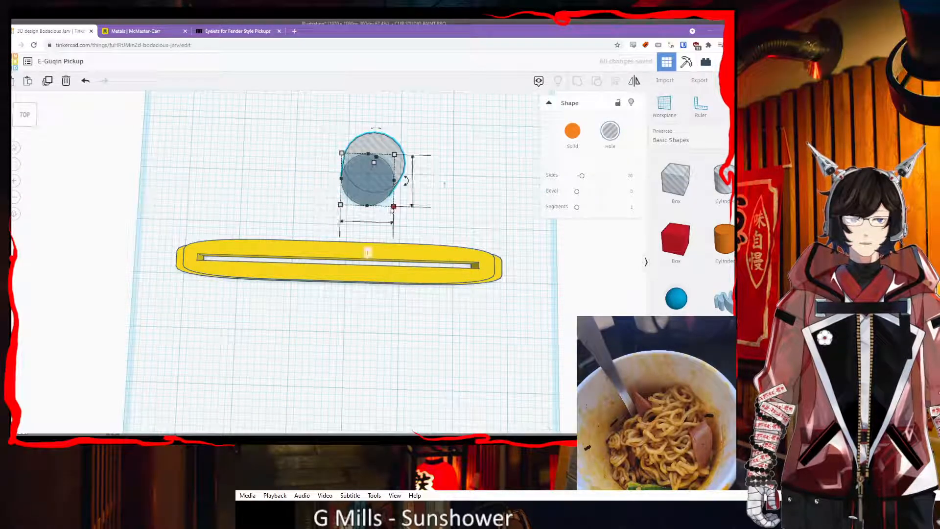
pyautogui.write('0.07')
pyautogui.press('Return')
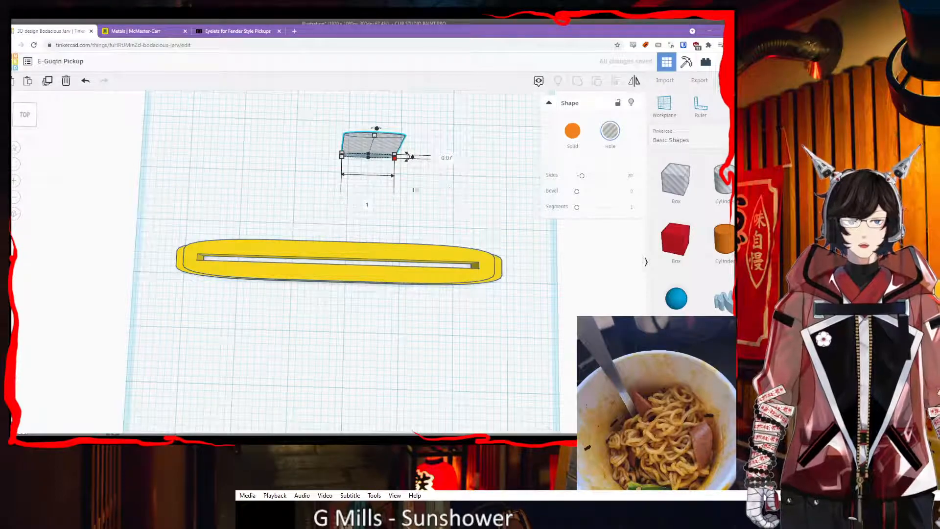
pyautogui.click(367, 206)
pyautogui.write('0.0')
pyautogui.press('Return')
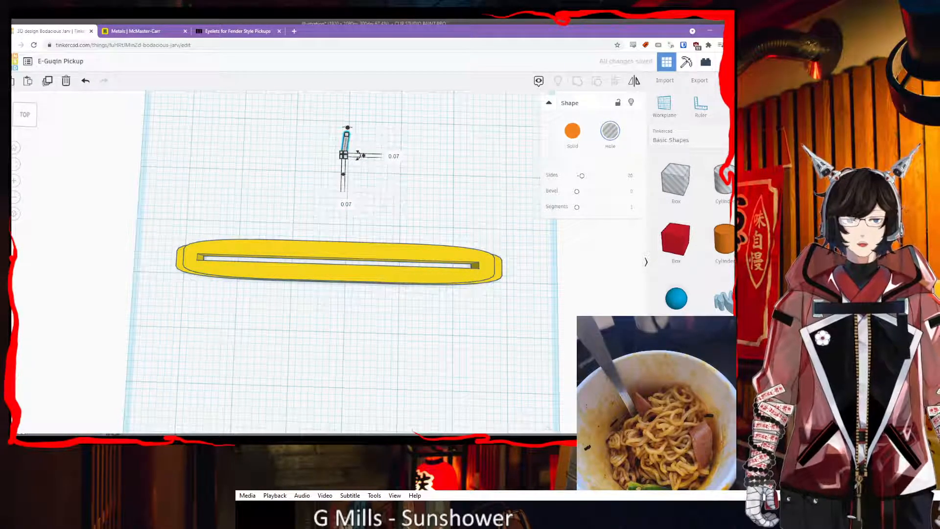
# - Place a copy of the thin cylinder hole beside the bobbin's right end and delete the original cylinder
pyautogui.click(387, 193)
pyautogui.moveTo(386, 193); pyautogui.dragTo(374, 211, button='right')
pyautogui.click(361, 161)
pyautogui.moveTo(364, 162); pyautogui.dragTo(525, 277)
pyautogui.moveTo(526, 278); pyautogui.dragTo(525, 212, button='right')
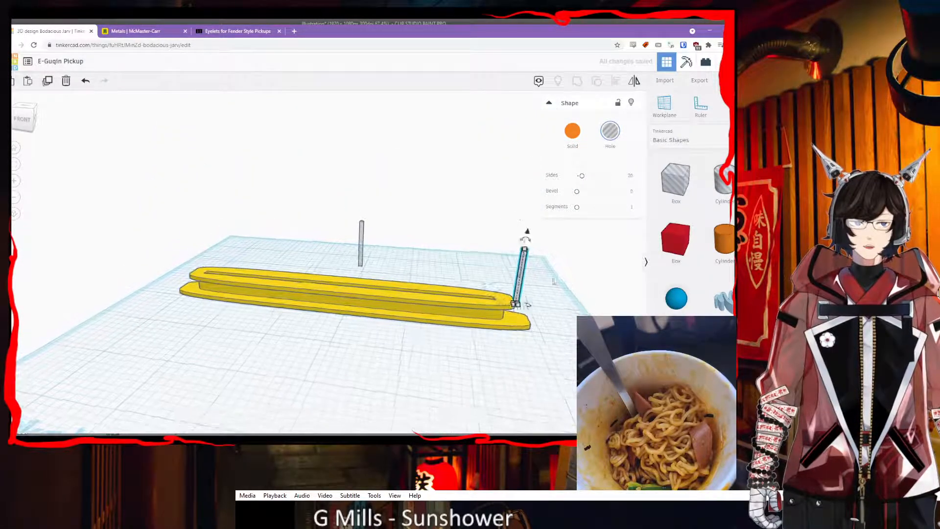
pyautogui.moveTo(557, 311); pyautogui.dragTo(506, 294, button='middle')
pyautogui.scroll(5, 505, 294)
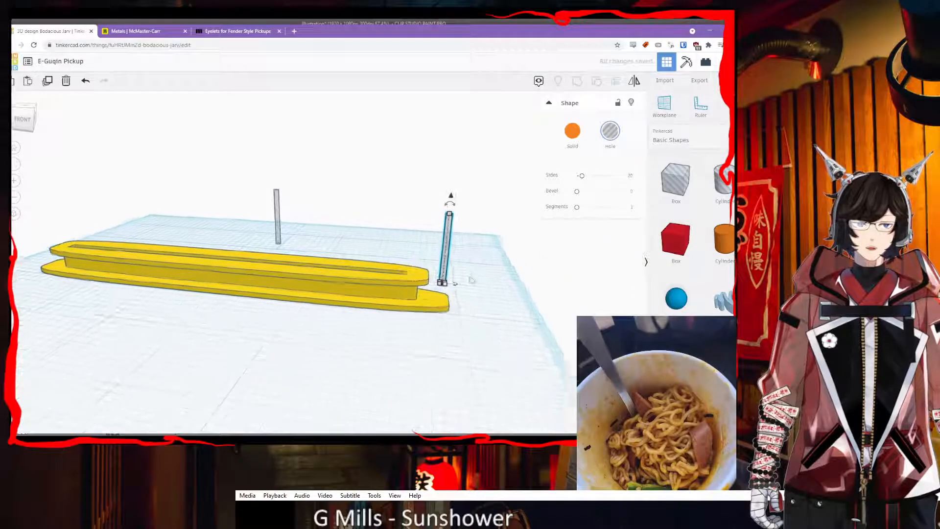
pyautogui.moveTo(515, 304); pyautogui.dragTo(503, 287, button='right')
pyautogui.moveTo(484, 282); pyautogui.dragTo(474, 318)
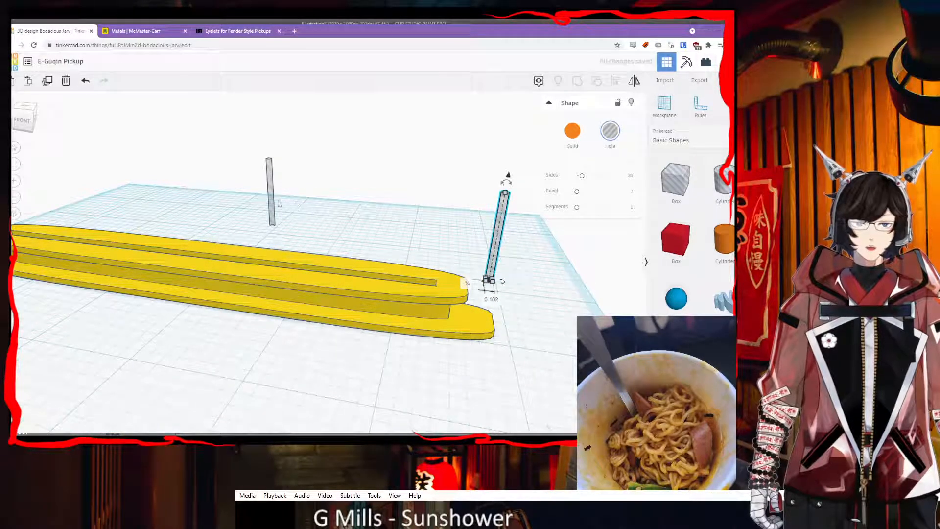
pyautogui.click(270, 203)
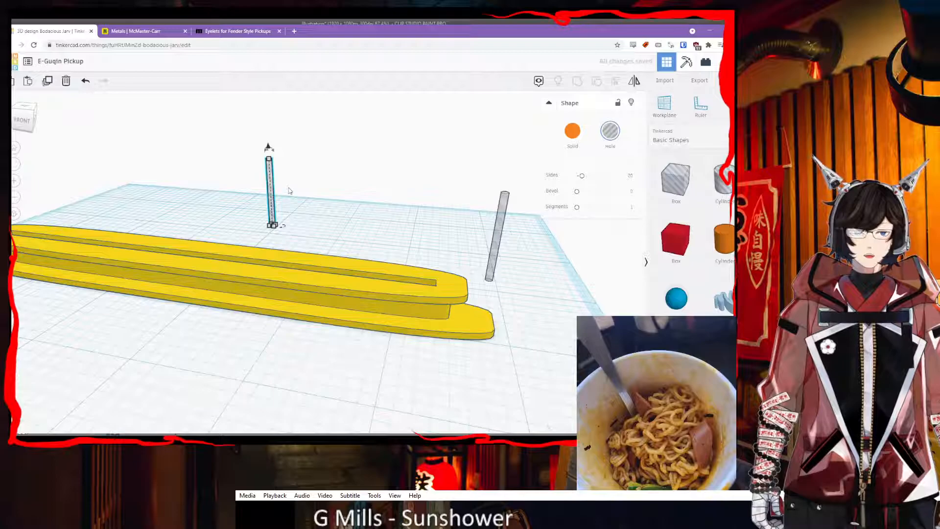
pyautogui.press('Delete')
# - Shorten the remaining cylinder hole beside the bobbin's right end to a small fraction of its height
pyautogui.moveTo(443, 198); pyautogui.dragTo(447, 233, button='right')
pyautogui.click(484, 243)
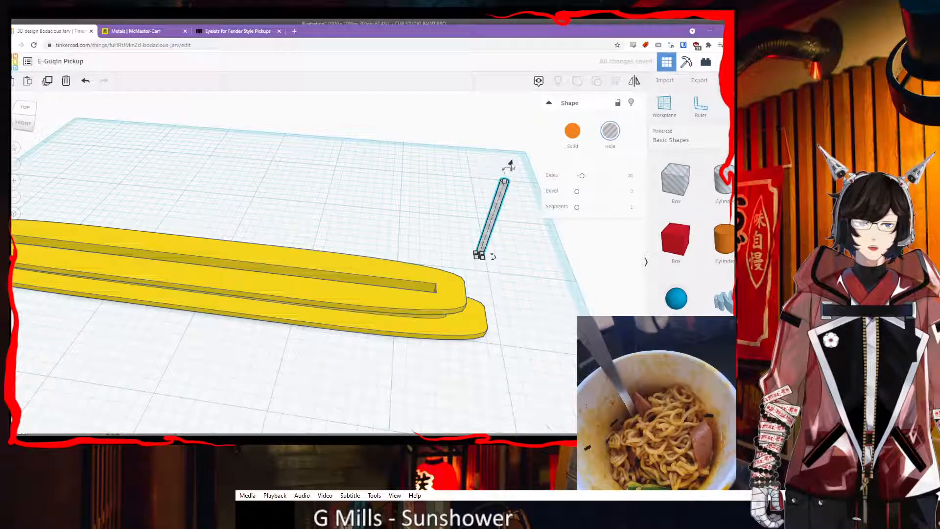
pyautogui.moveTo(511, 184); pyautogui.dragTo(500, 243)
pyautogui.click(504, 282)
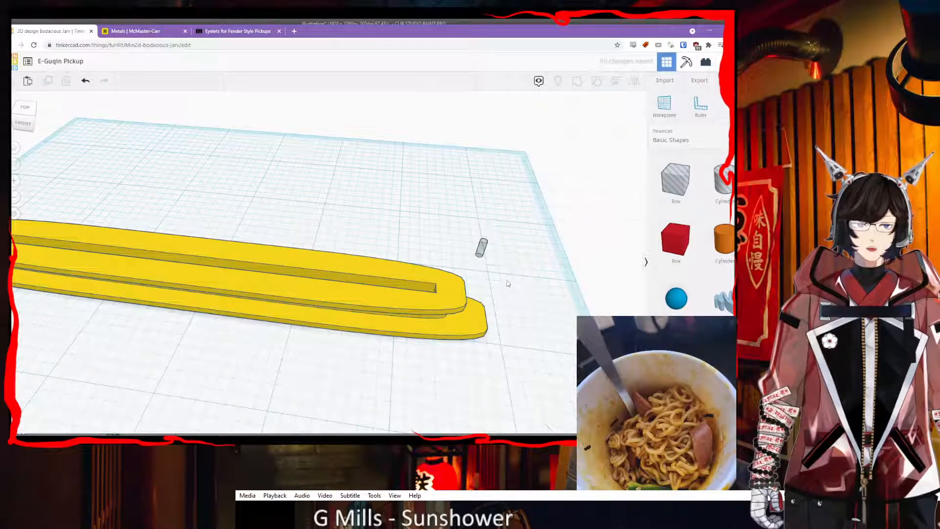
# - Place a copy of the shortened cylinder hole on the right end of the bobbin's lower flange
pyautogui.moveTo(506, 284); pyautogui.dragTo(500, 265, button='right')
pyautogui.click(485, 261)
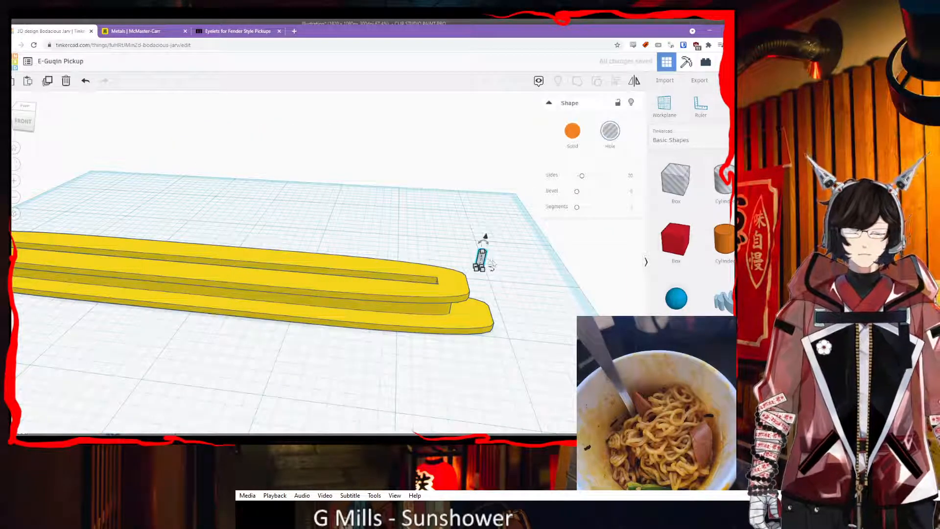
pyautogui.moveTo(484, 259); pyautogui.dragTo(484, 311)
pyautogui.moveTo(481, 312); pyautogui.dragTo(507, 290, button='right')
pyautogui.scroll(2, 530, 305)
pyautogui.click(587, 300)
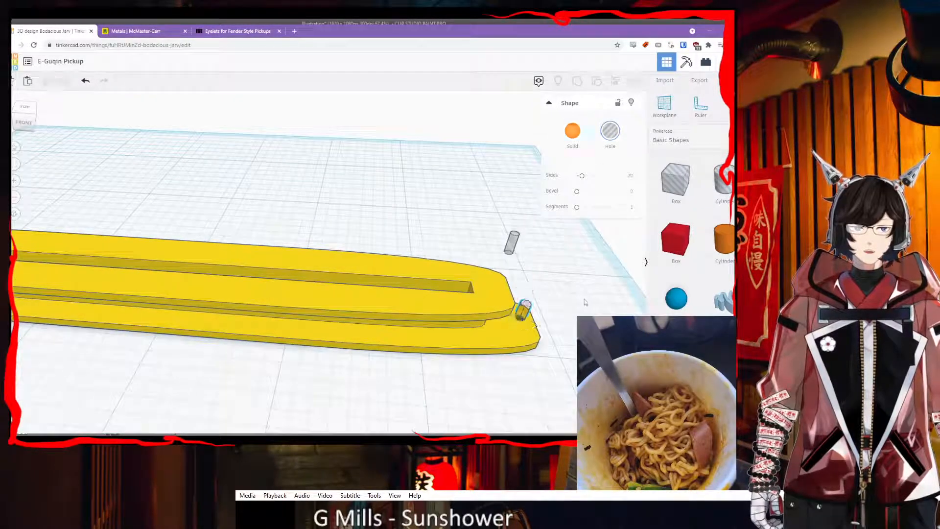
# - Adjust the position of the copied cylinder hole on the exposed right end of the lower flange
pyautogui.moveTo(598, 294); pyautogui.dragTo(483, 264, button='middle')
pyautogui.scroll(1, 474, 269)
pyautogui.moveTo(475, 268); pyautogui.dragTo(494, 241, button='right')
pyautogui.moveTo(461, 273); pyautogui.dragTo(447, 296)
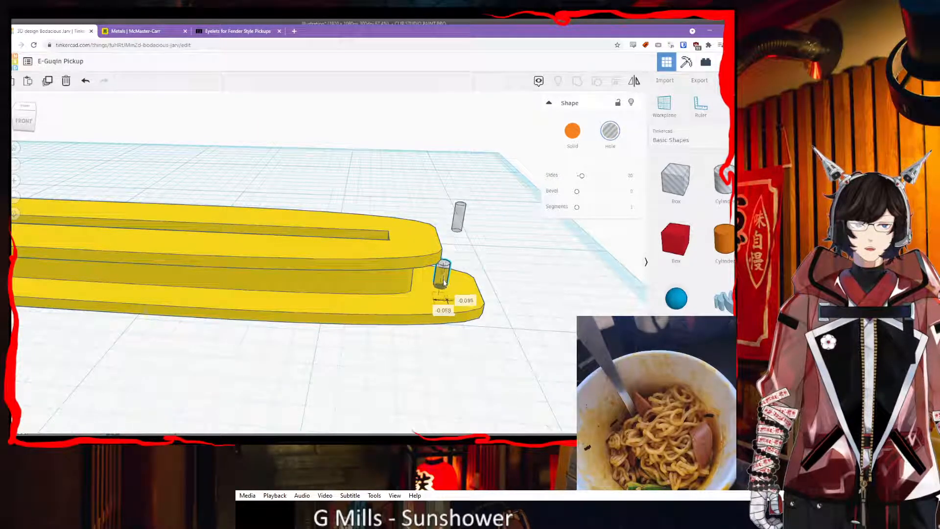
pyautogui.moveTo(444, 284); pyautogui.dragTo(443, 285)
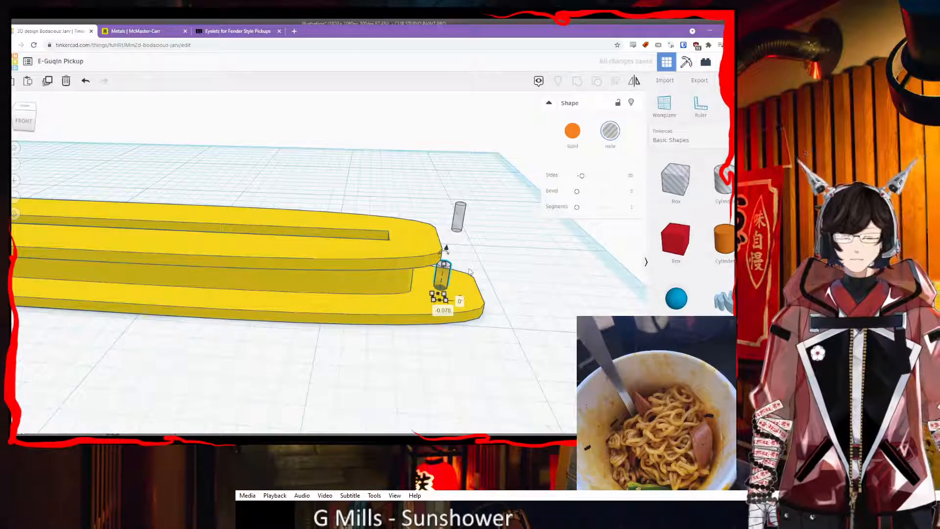
pyautogui.moveTo(503, 289); pyautogui.dragTo(466, 296, button='right')
pyautogui.moveTo(437, 296); pyautogui.dragTo(468, 319)
# - Duplicate the short cylinder hole behind the bobbin and set one cylinder on the right end of the lower flange
pyautogui.click(496, 284)
pyautogui.moveTo(491, 267); pyautogui.dragTo(476, 314, button='right')
pyautogui.moveTo(444, 348); pyautogui.dragTo(470, 188)
pyautogui.hotkey('ctrl', 'c')
pyautogui.hotkey('ctrl', 'v')
pyautogui.click(489, 257)
pyautogui.moveTo(486, 254); pyautogui.dragTo(490, 203, button='right')
pyautogui.moveTo(478, 201); pyautogui.dragTo(455, 304)
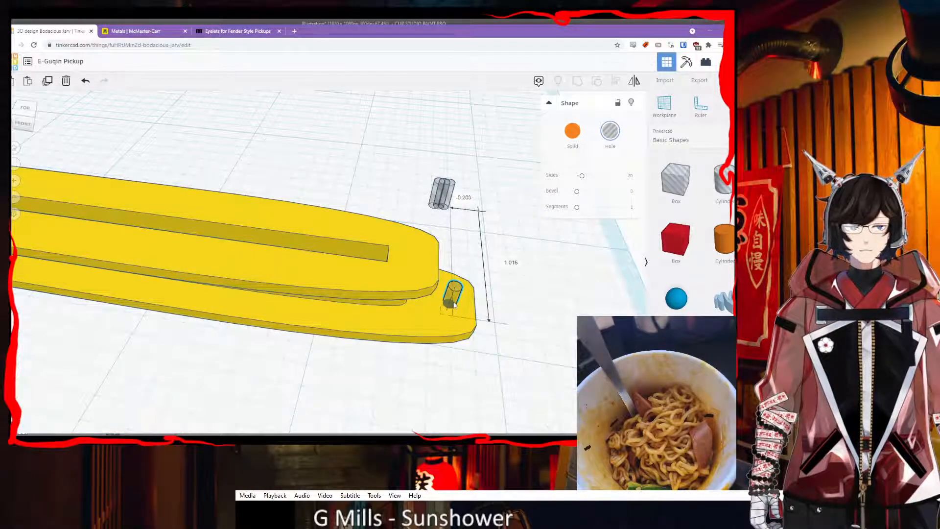
pyautogui.moveTo(490, 259); pyautogui.dragTo(382, 256, button='right')
pyautogui.click(524, 280)
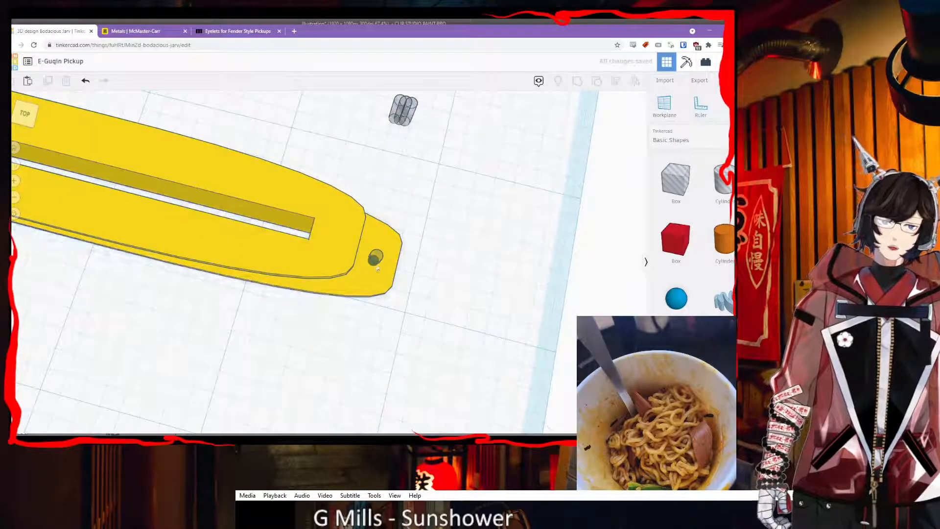
pyautogui.click(378, 260)
pyautogui.click(425, 234)
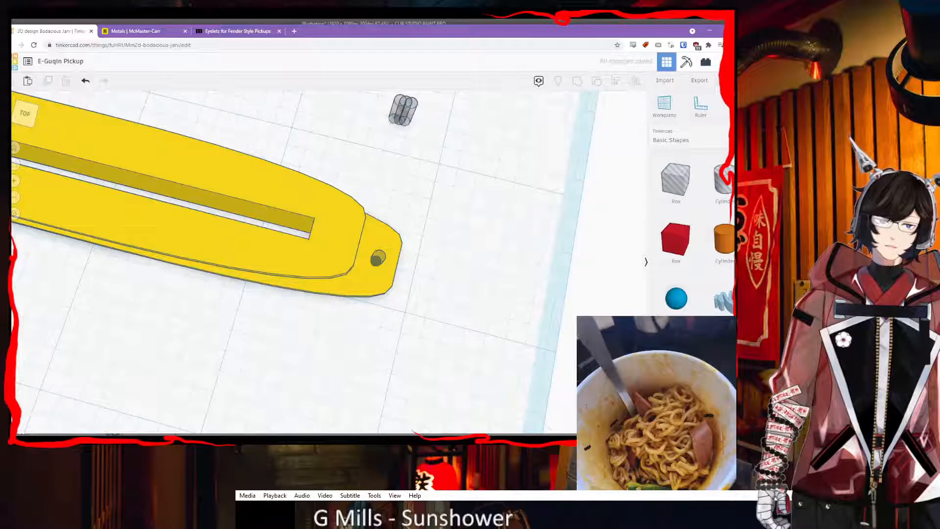
# - Place a second cylinder hole next to the first one on the right end of the lower flange
pyautogui.moveTo(409, 122); pyautogui.dragTo(371, 291)
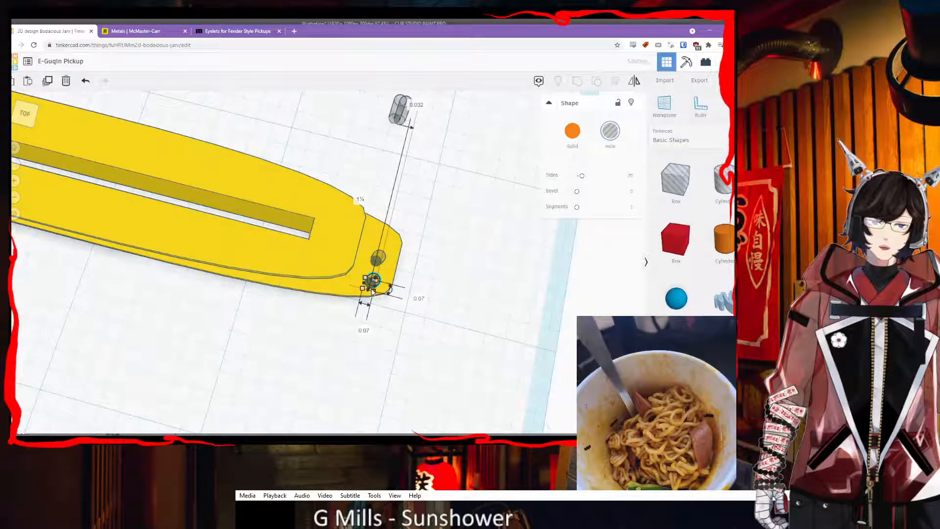
pyautogui.click(431, 334)
pyautogui.moveTo(431, 333); pyautogui.dragTo(455, 321, button='right')
pyautogui.scroll(-3, 455, 322)
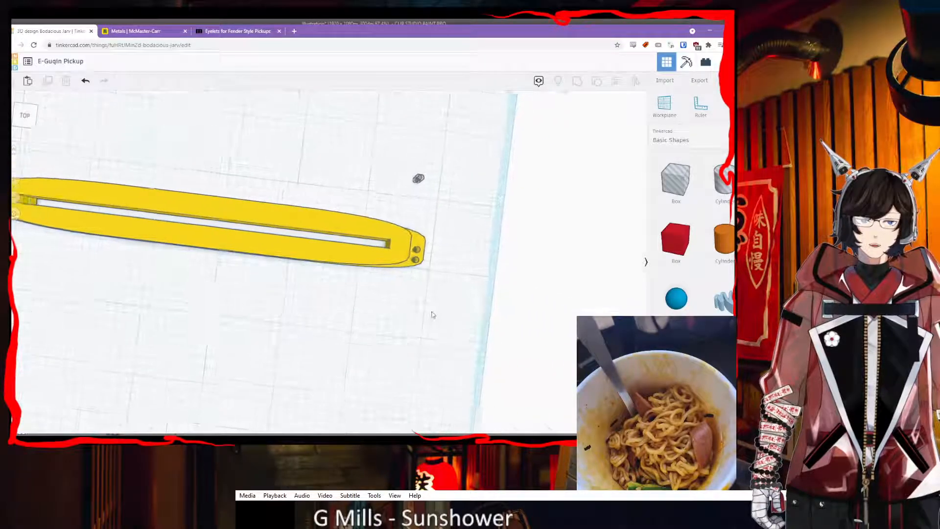
# - Move the spare cylinder holes to the bobbin's left end, one on either side of it
pyautogui.moveTo(395, 198); pyautogui.dragTo(75, 182)
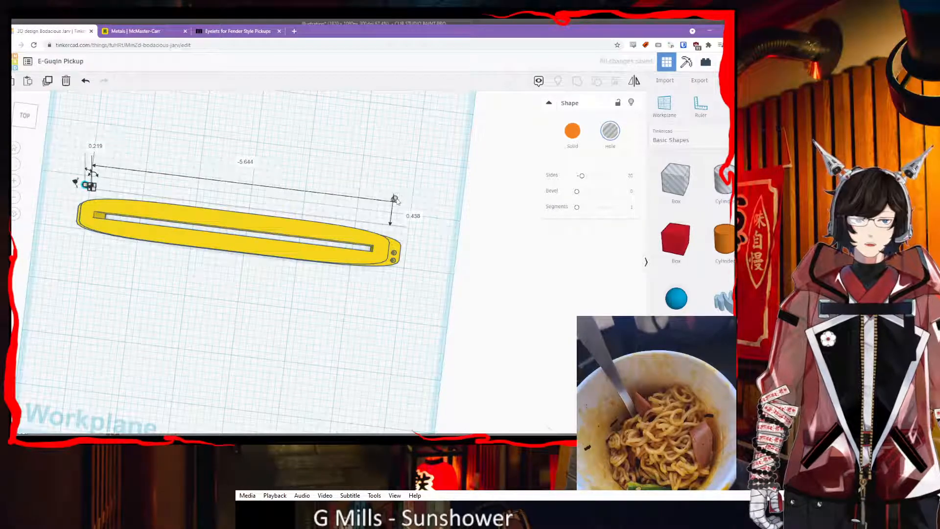
pyautogui.moveTo(395, 198); pyautogui.dragTo(76, 241)
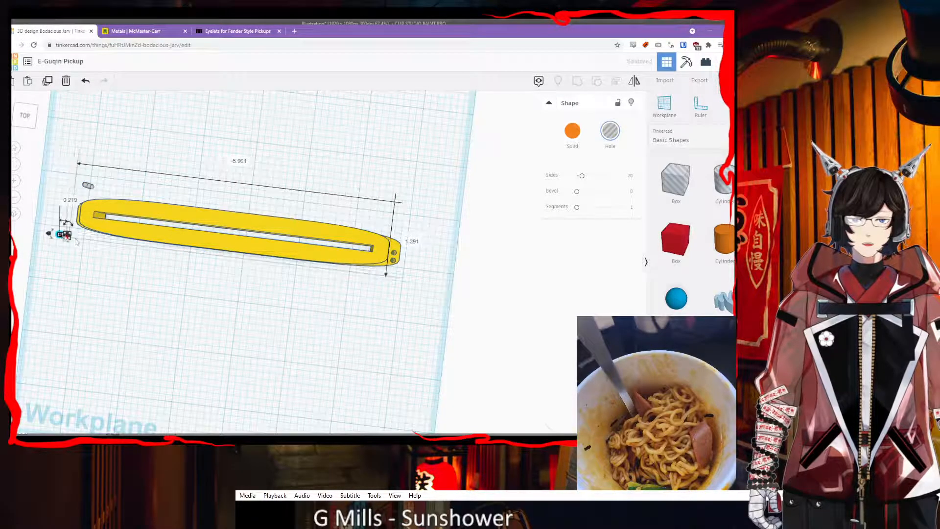
pyautogui.click(146, 274)
pyautogui.moveTo(149, 274)
pyautogui.mouseDown(button='right')
pyautogui.moveTo(237, 239)
pyautogui.moveTo(166, 268)
pyautogui.mouseUp(button='right')
pyautogui.moveTo(165, 269); pyautogui.dragTo(415, 302, button='middle')
pyautogui.scroll(6, 396, 280)
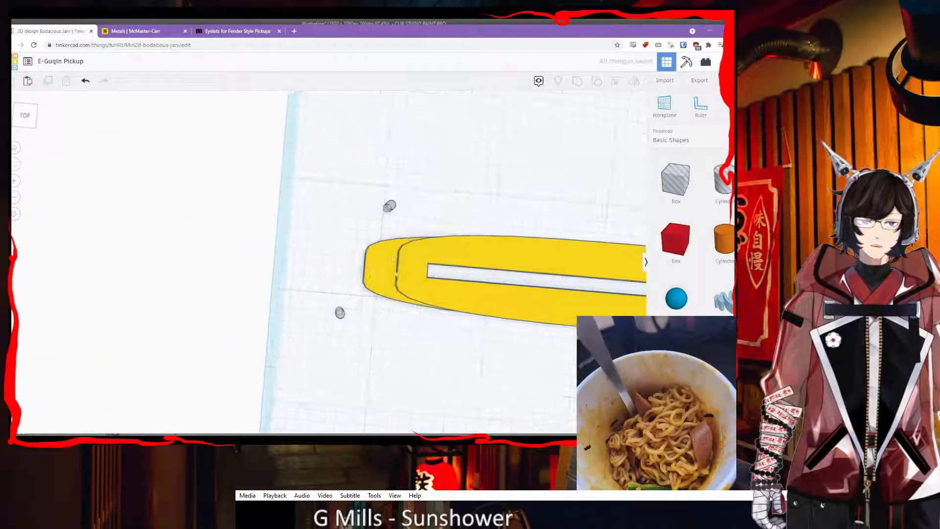
# - Position the two cylinder holes next to each other on the left end of the lower flange
pyautogui.moveTo(389, 206); pyautogui.dragTo(385, 250)
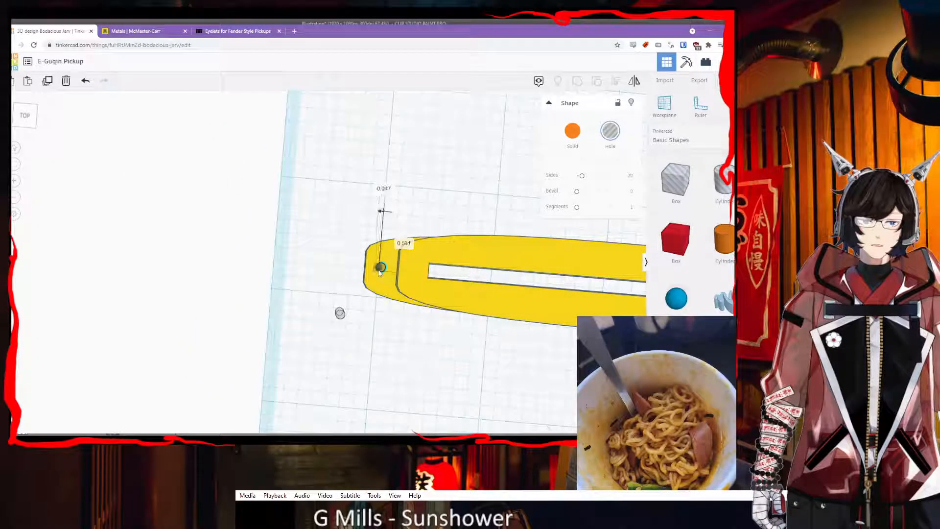
pyautogui.click(445, 334)
pyautogui.moveTo(445, 334); pyautogui.dragTo(428, 324, button='right')
pyautogui.moveTo(428, 324); pyautogui.dragTo(390, 314, button='middle')
pyautogui.moveTo(292, 305); pyautogui.dragTo(338, 286)
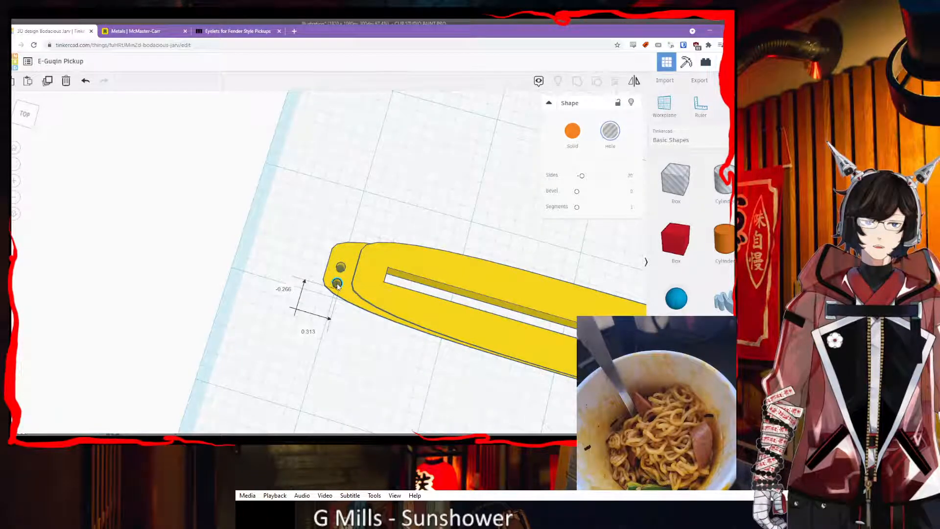
pyautogui.click(403, 335)
# - Select the bobbin together with all its cylinder holes and group them to cut the eyelet holes into the lower flange
pyautogui.moveTo(403, 335); pyautogui.dragTo(351, 295, button='right')
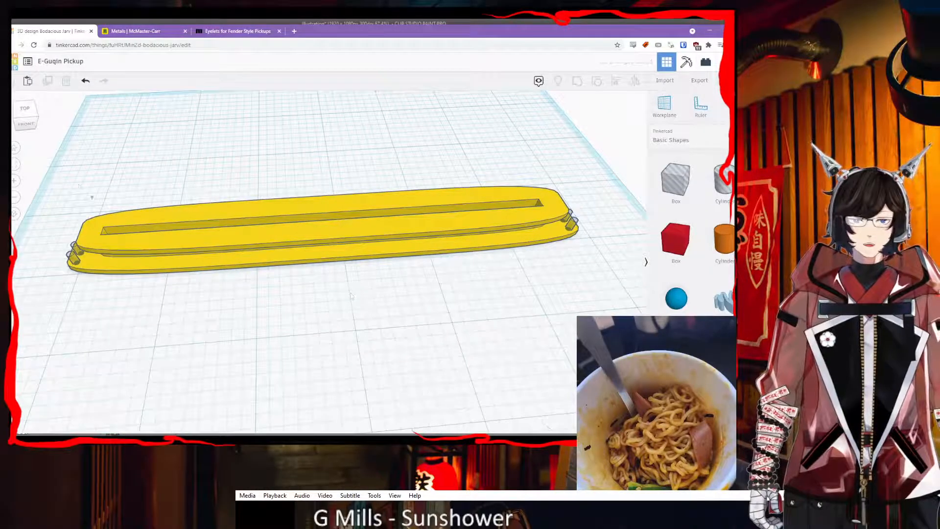
pyautogui.moveTo(127, 207); pyautogui.dragTo(627, 378)
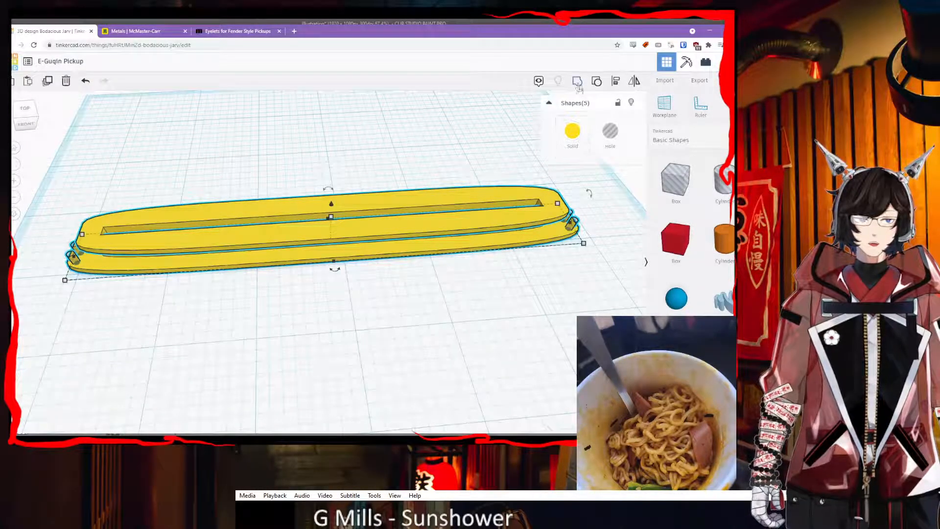
pyautogui.hotkey('ctrl', 'g')
pyautogui.click(521, 300)
pyautogui.moveTo(519, 298); pyautogui.dragTo(474, 352, button='right')
pyautogui.scroll(-2, 467, 355)
pyautogui.moveTo(461, 357); pyautogui.dragTo(459, 406, button='middle')
pyautogui.moveTo(560, 272); pyautogui.dragTo(352, 252, button='right')
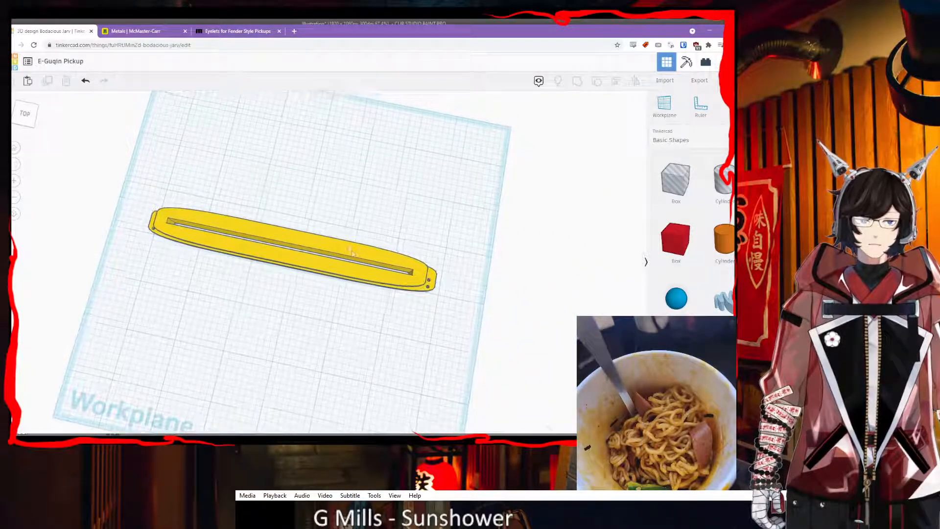
# - Export the finished pickup bobbin as an STL file
pyautogui.click(665, 80)
pyautogui.click(465, 180)
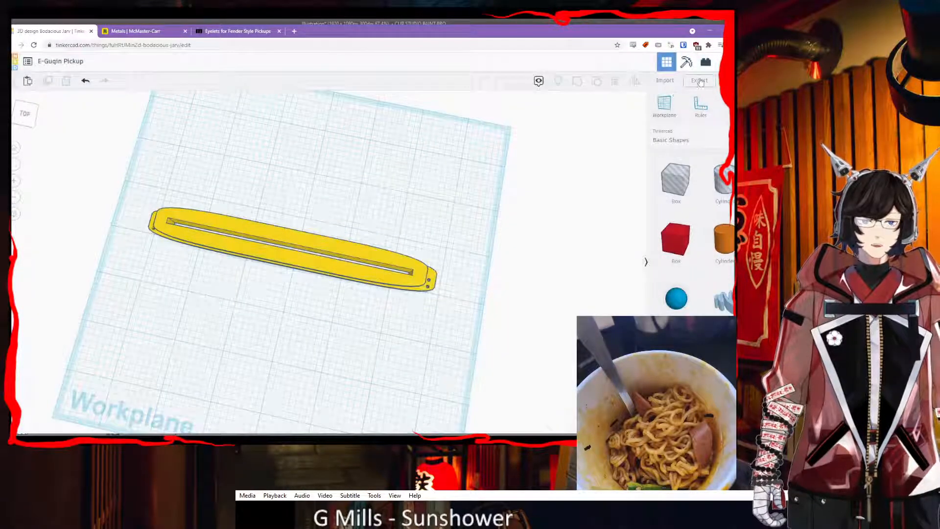
pyautogui.click(699, 80)
pyautogui.click(420, 237)
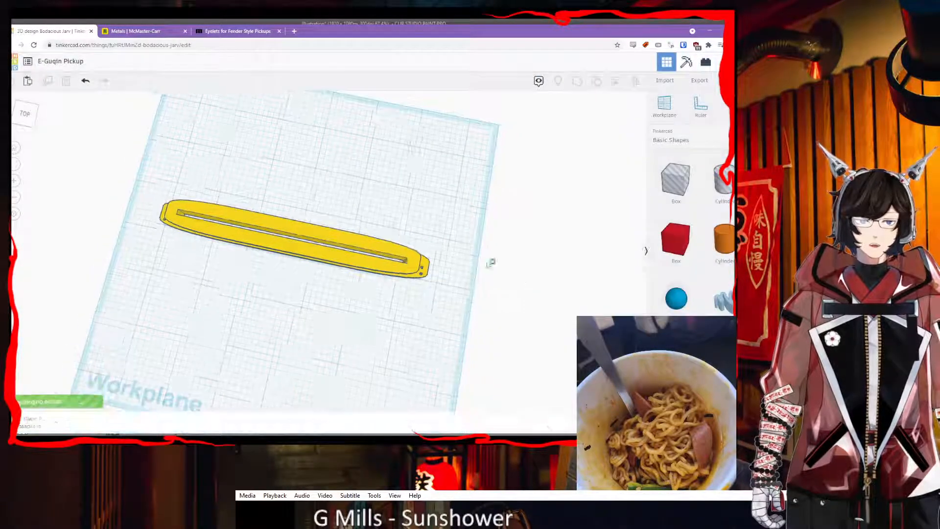
pyautogui.moveTo(445, 190); pyautogui.dragTo(359, 289, button='right')
# - Close the Fender eyelets page, search McMaster-Carr for u-channels and look through the Architectural 6063 Aluminum U-Channels sizes
pyautogui.click(140, 31)
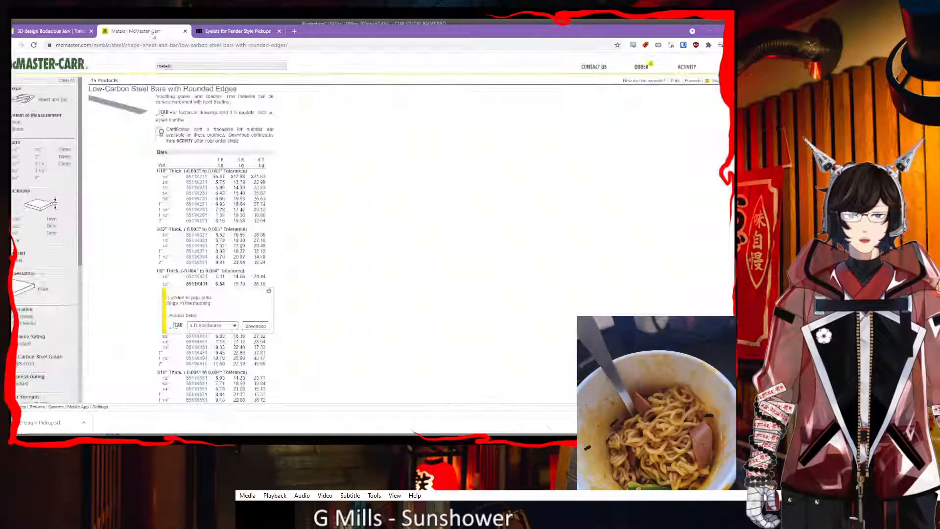
pyautogui.click(279, 31)
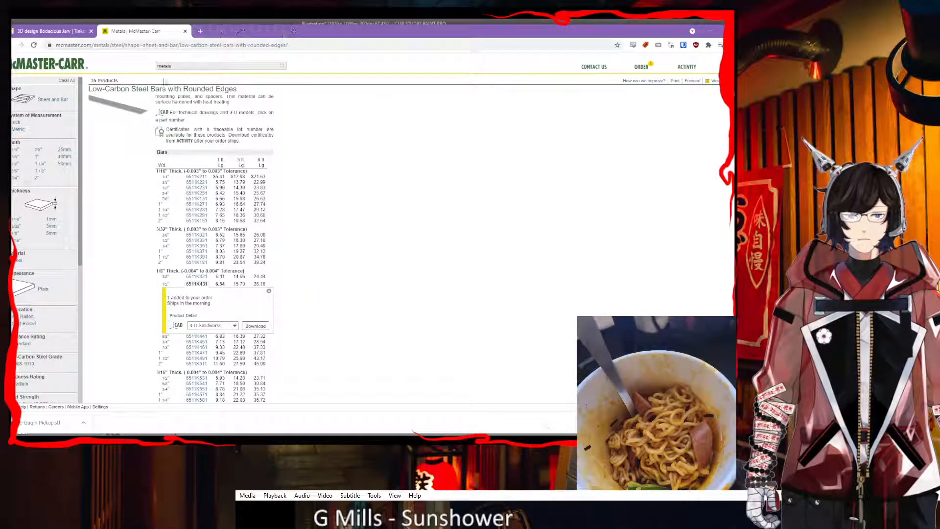
pyautogui.click(71, 81)
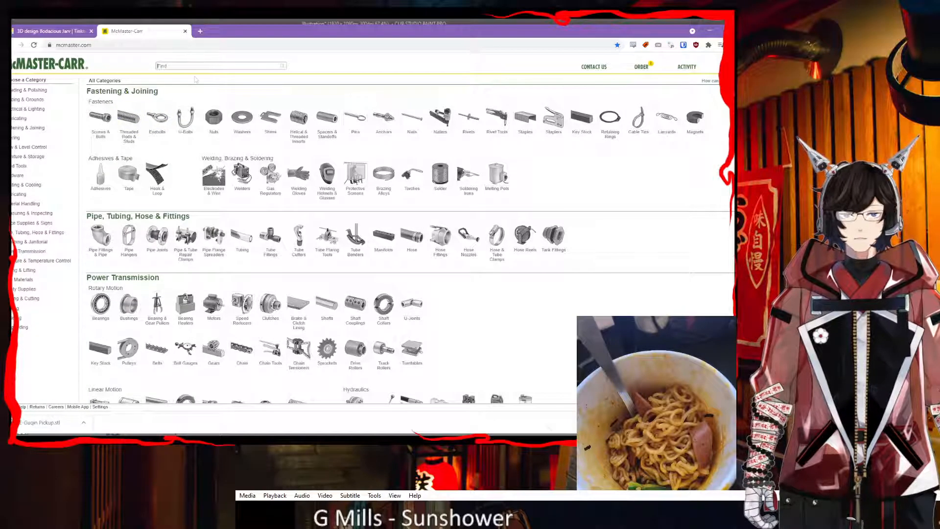
pyautogui.click(194, 63)
pyautogui.write('u-channel')
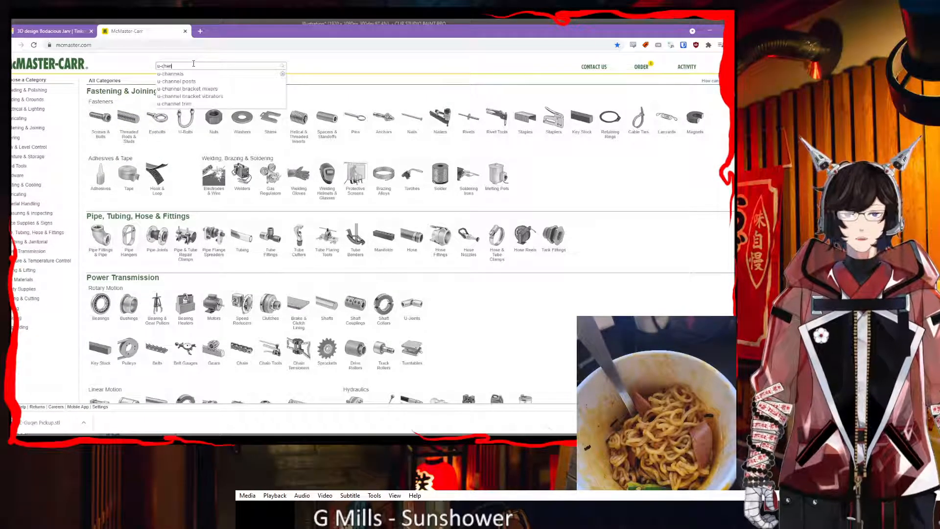
pyautogui.press('Return')
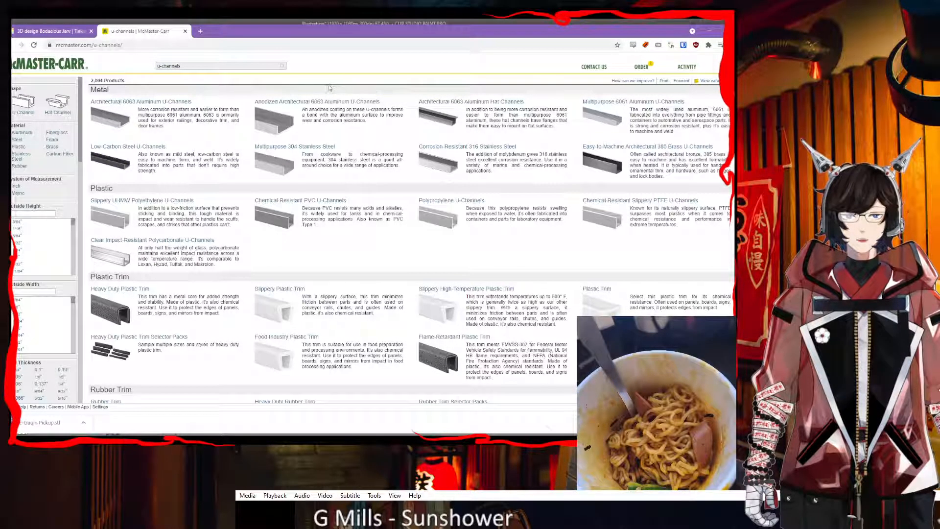
pyautogui.click(161, 107)
pyautogui.scroll(-5, 294, 245)
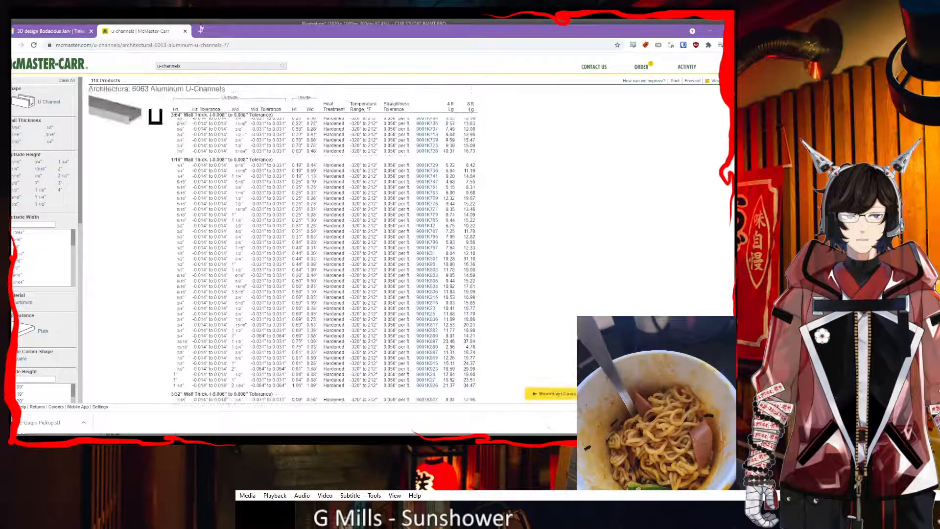
# - Search Google for "maxsus guitar" and open the Reddit first-build post and the Makefast Workshop site from the results
pyautogui.click(198, 32)
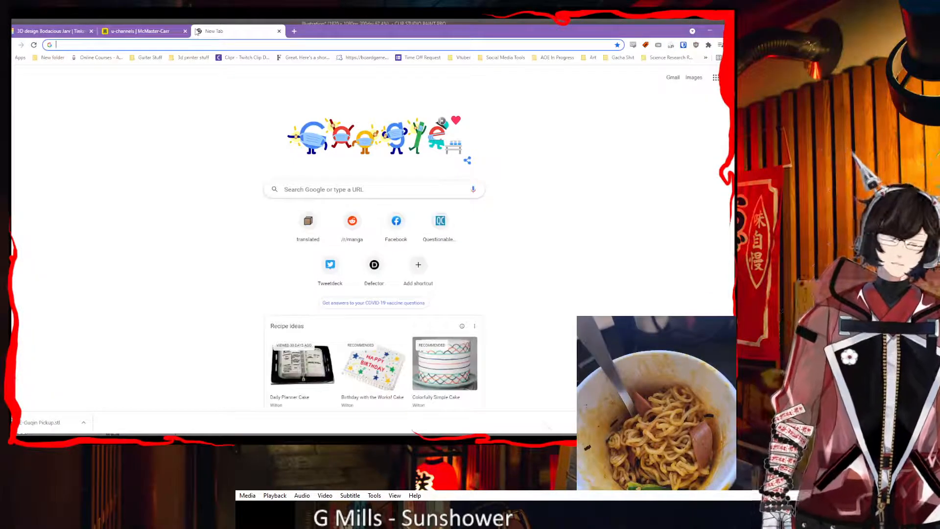
pyautogui.write('modular guitar')
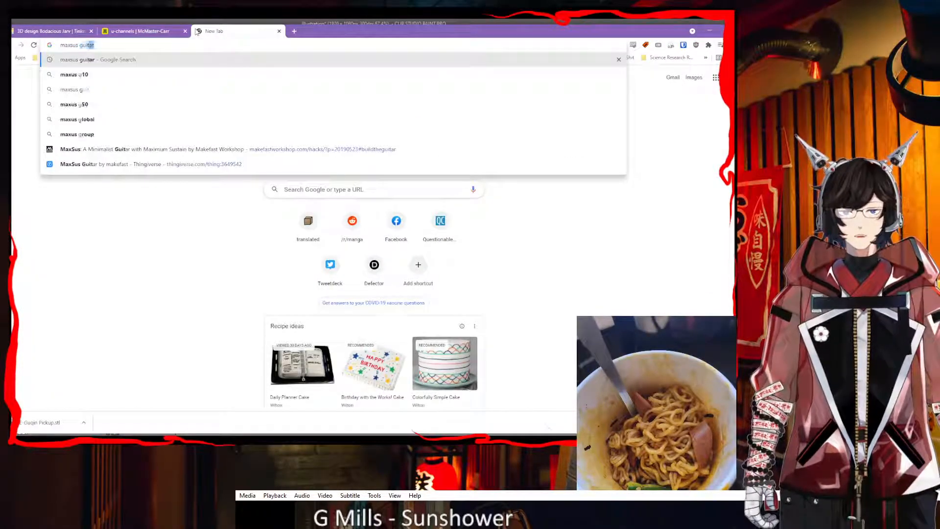
pyautogui.press('Return')
pyautogui.scroll(-5, 220, 231)
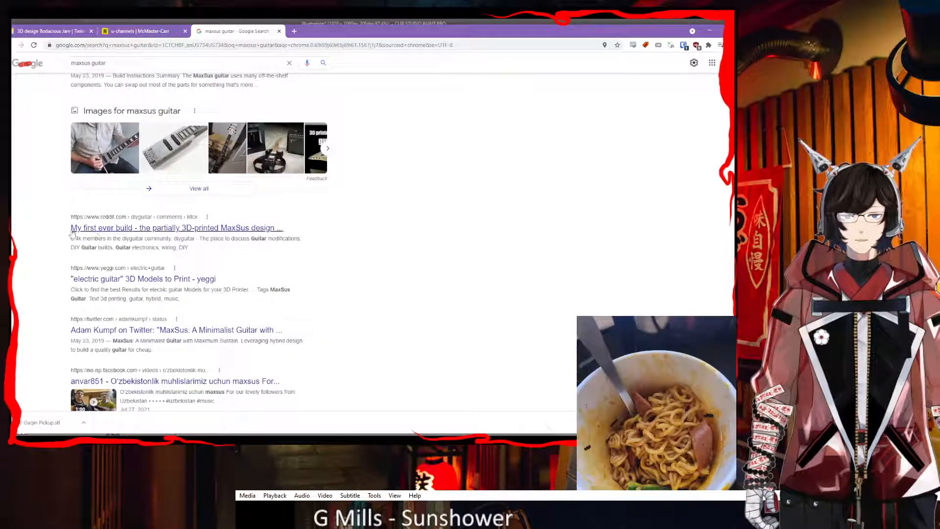
pyautogui.middleClick(241, 231)
pyautogui.scroll(-2, 284, 256)
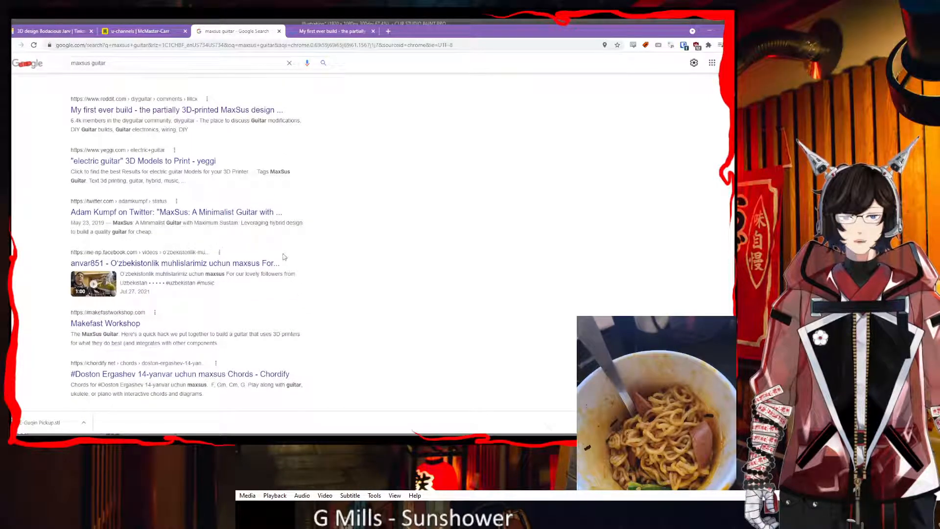
pyautogui.scroll(-2, 274, 255)
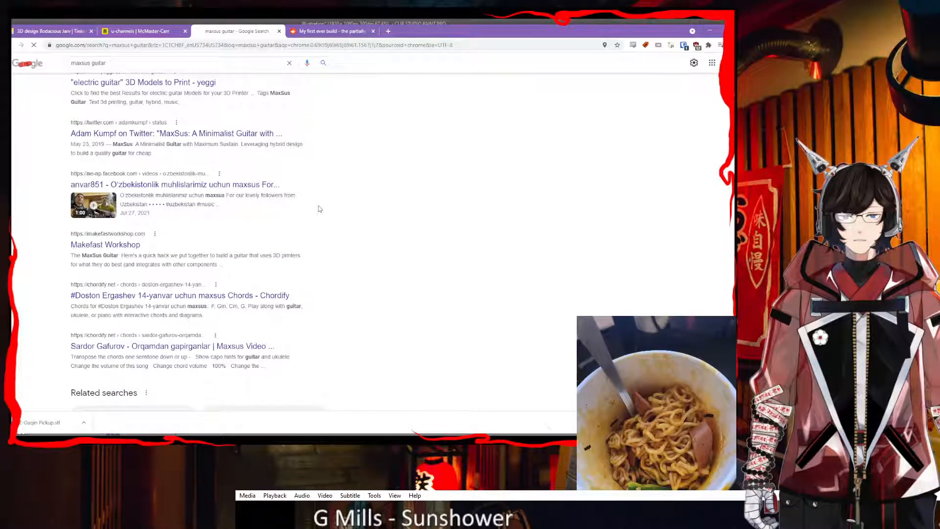
# - Read through the Reddit post and comments about the partially 3D-printed MaxSus build, then close the page
pyautogui.hotkey('ctrl', 'Tab')
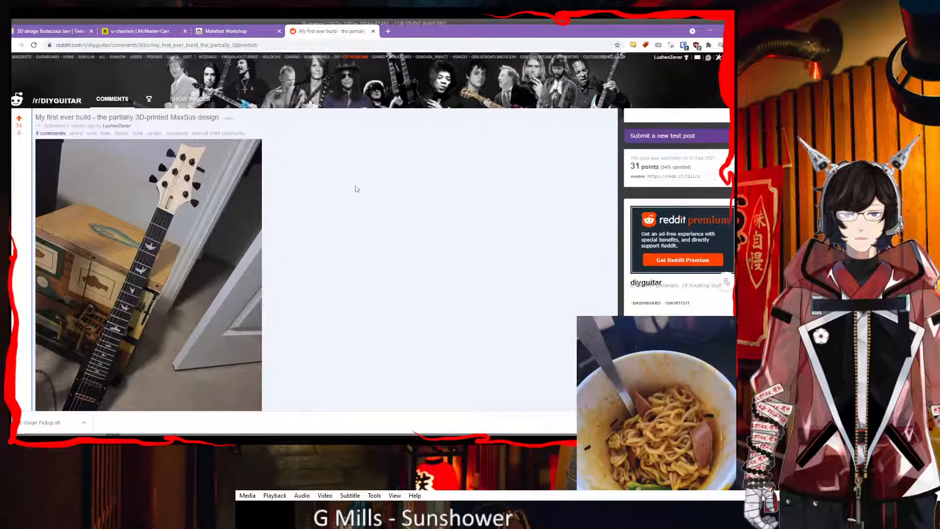
pyautogui.scroll(-8, 356, 189)
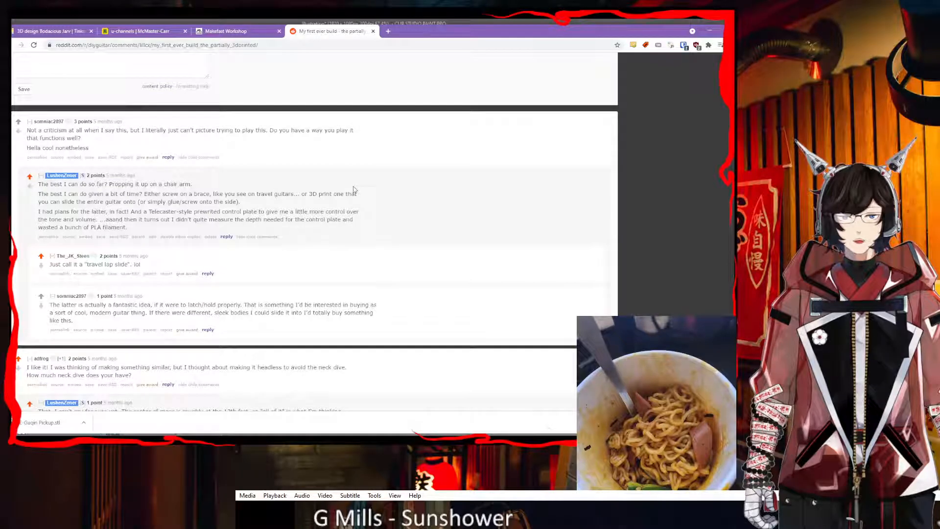
pyautogui.scroll(-3, 353, 189)
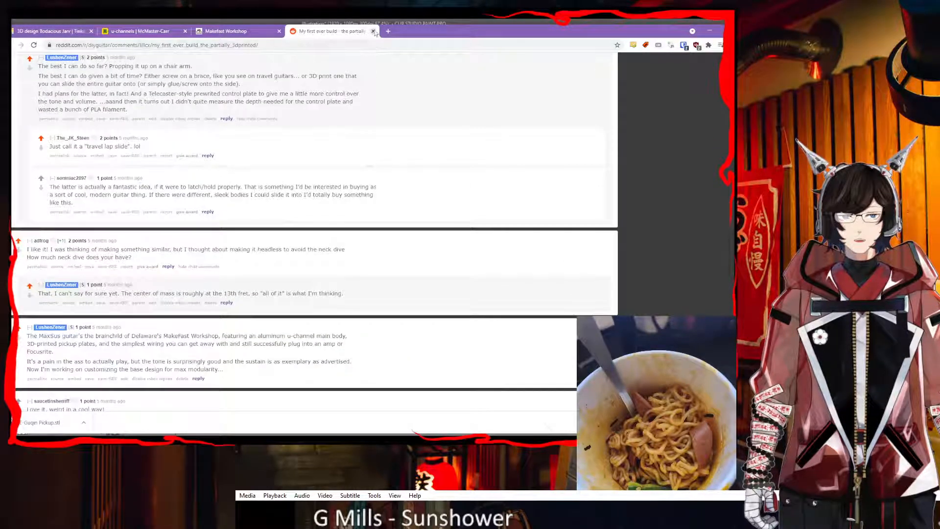
pyautogui.click(373, 31)
# - Look through the Makefast Workshop home page for the guitar project and open its hacks page
pyautogui.scroll(-9, 207, 160)
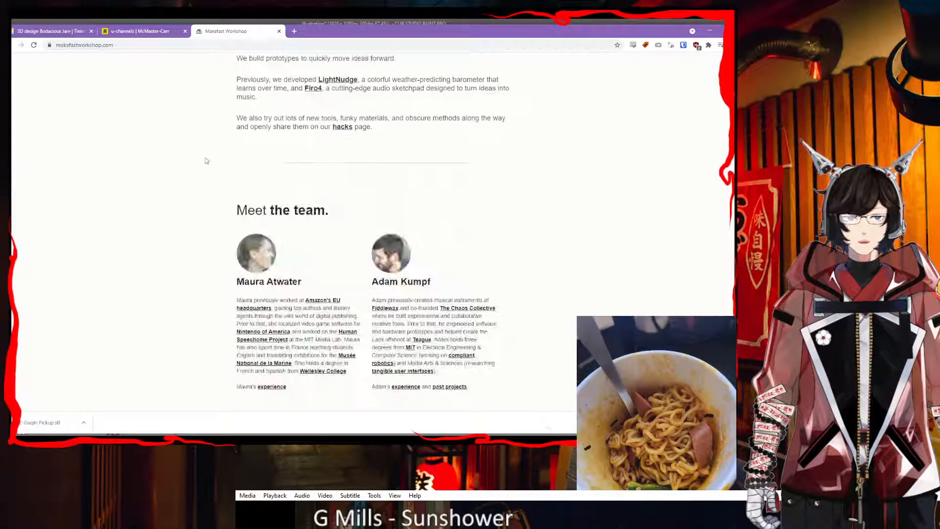
pyautogui.scroll(4, 210, 164)
pyautogui.scroll(5, 212, 168)
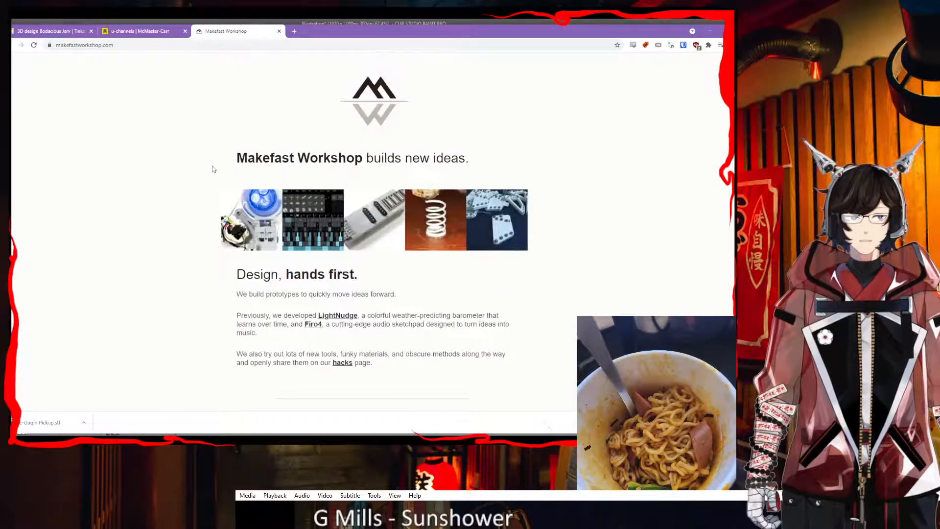
pyautogui.scroll(-4, 212, 170)
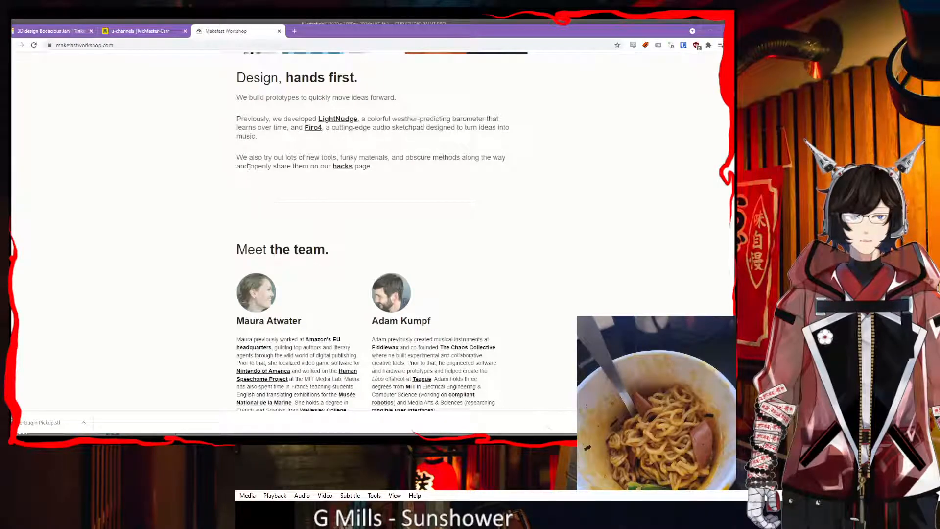
pyautogui.scroll(-12, 250, 168)
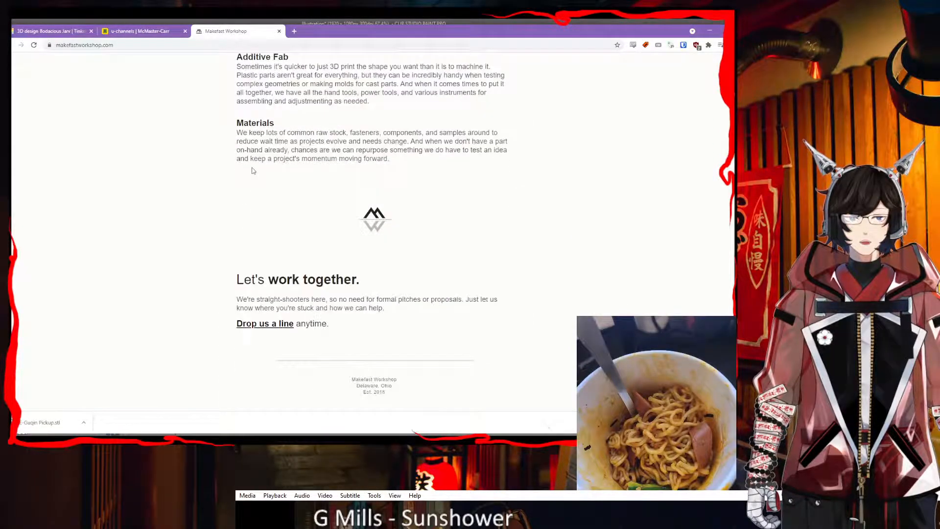
pyautogui.scroll(10, 229, 238)
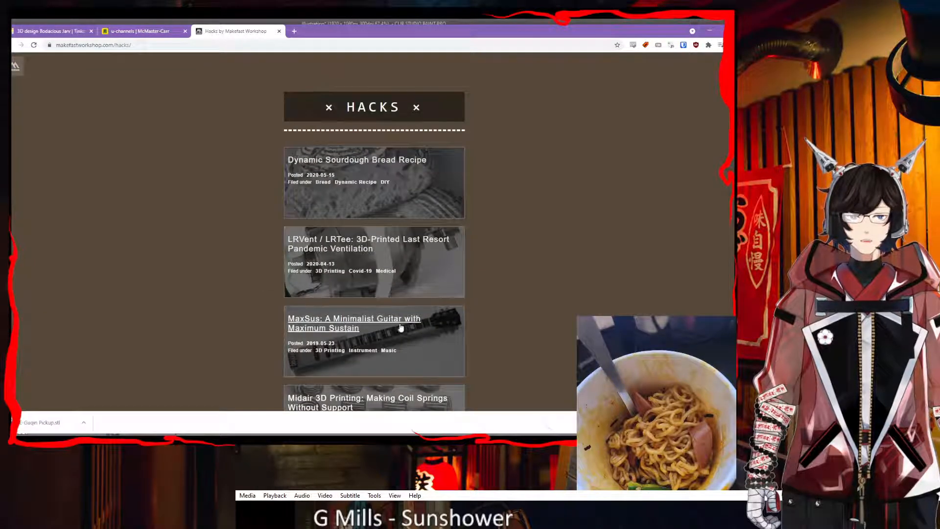
# - Open the "MaxSus: A Minimalist Guitar with Maximum Sustain" article and read its design goals and sustain analysis
pyautogui.click(355, 321)
pyautogui.scroll(-10, 230, 273)
pyautogui.scroll(-5, 233, 280)
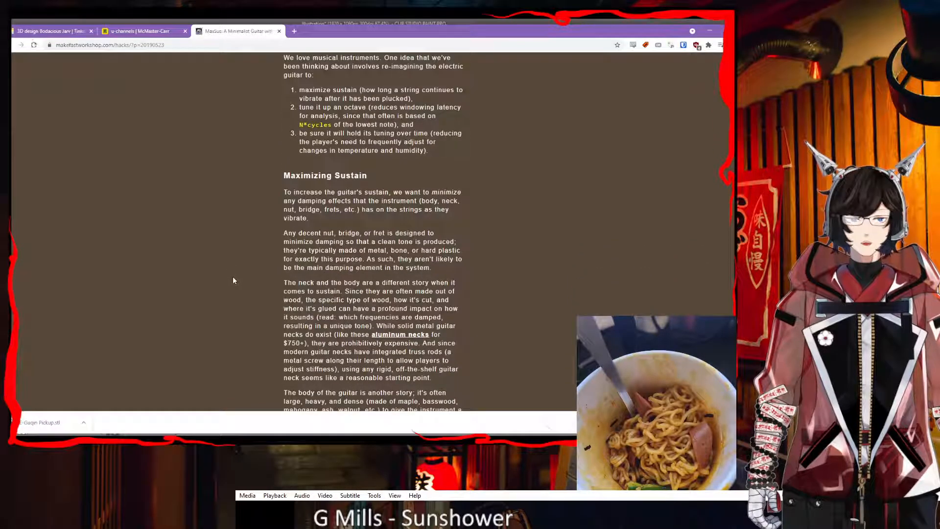
pyautogui.scroll(-5, 233, 282)
pyautogui.scroll(-15, 234, 283)
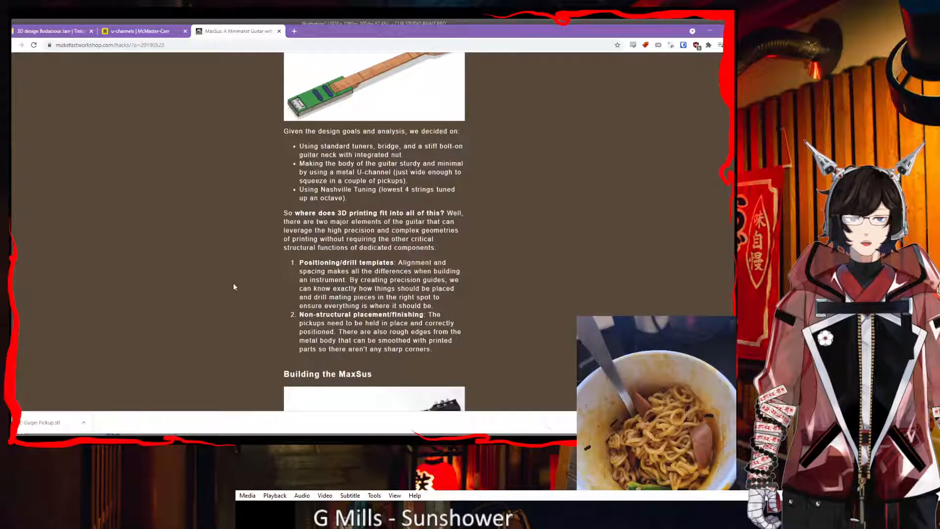
pyautogui.scroll(-5, 233, 283)
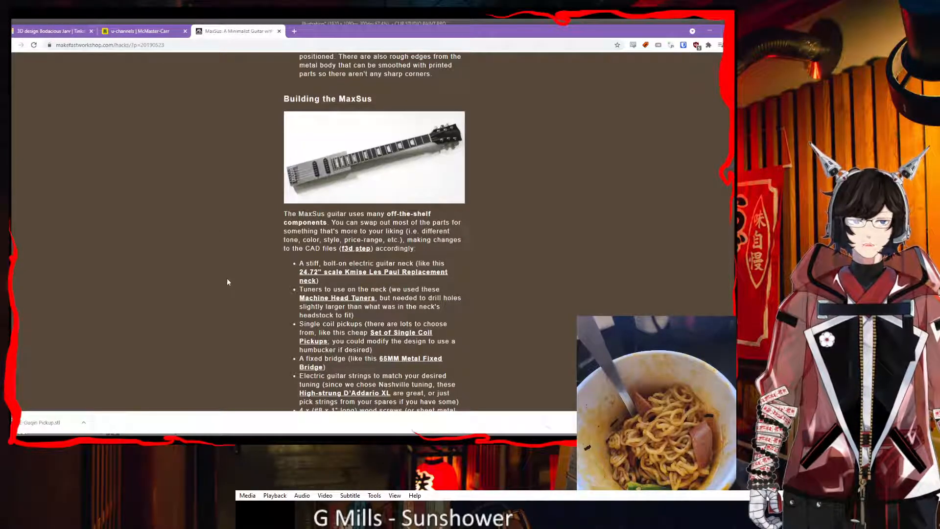
# - Examine the MaxSus parts list and the photos and instructions for marking and drilling the metal body
pyautogui.scroll(-2, 227, 279)
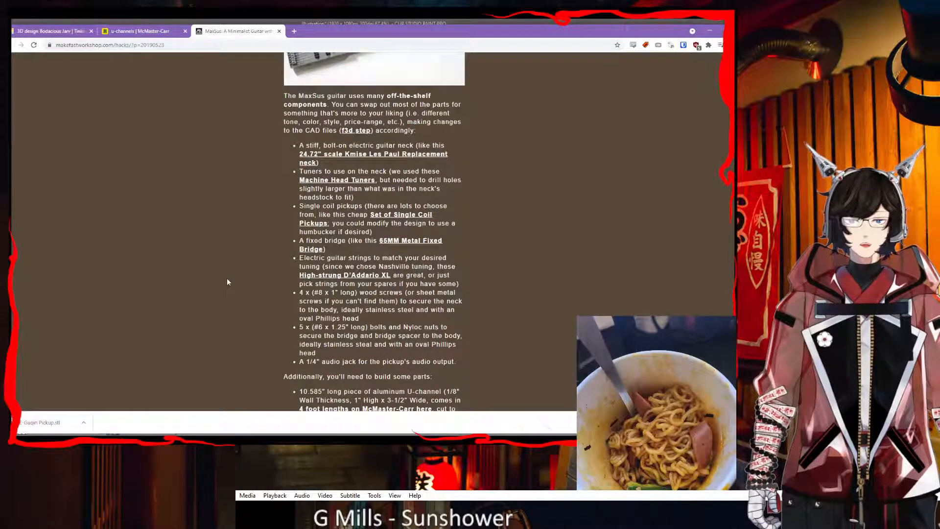
pyautogui.scroll(-2, 227, 282)
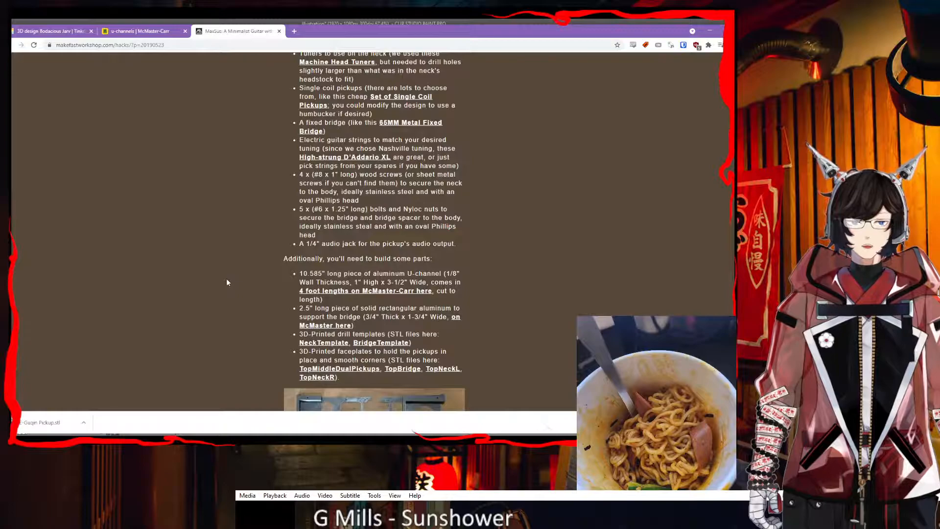
pyautogui.scroll(-2, 226, 282)
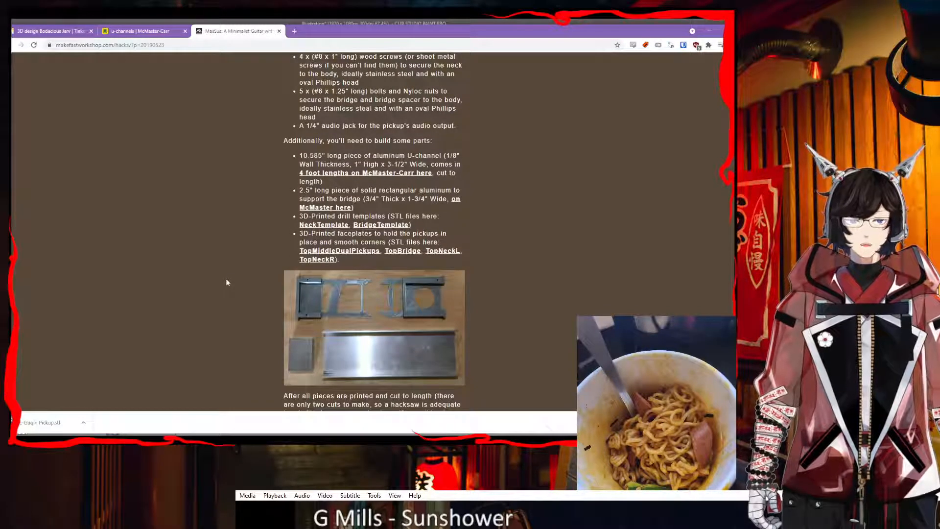
pyautogui.scroll(-3, 226, 283)
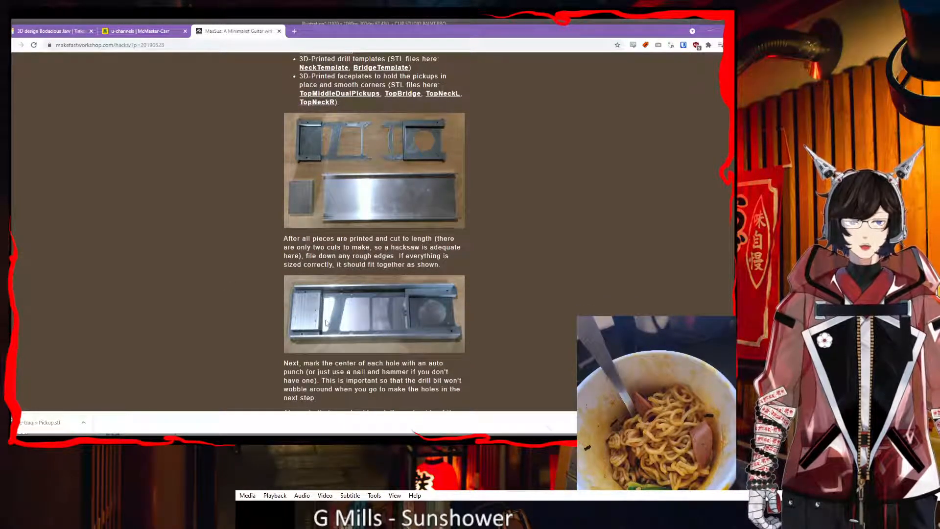
pyautogui.scroll(-6, 215, 302)
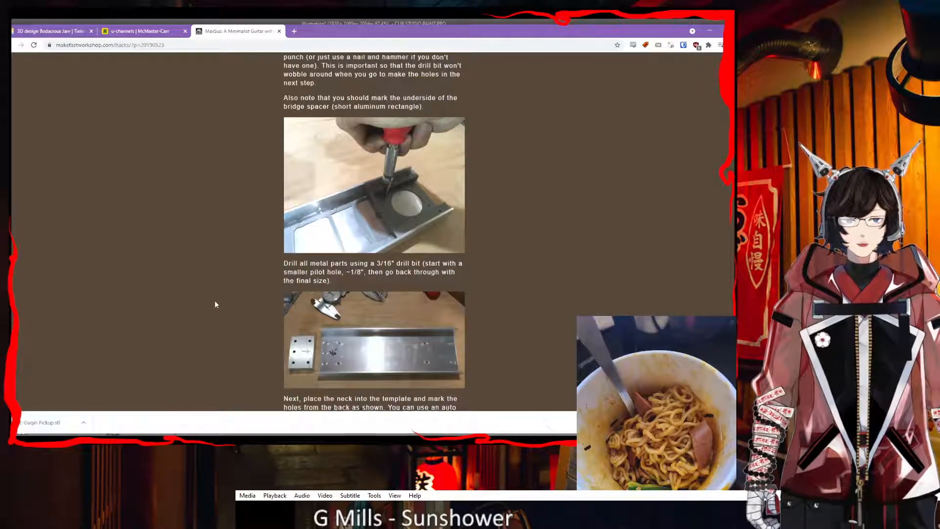
pyautogui.scroll(-3, 214, 304)
# - Return to the MaxSus parts list, check the linked McMaster-Carr aluminum U-channel's specifications and close that page
pyautogui.scroll(10, 217, 299)
pyautogui.scroll(5, 218, 300)
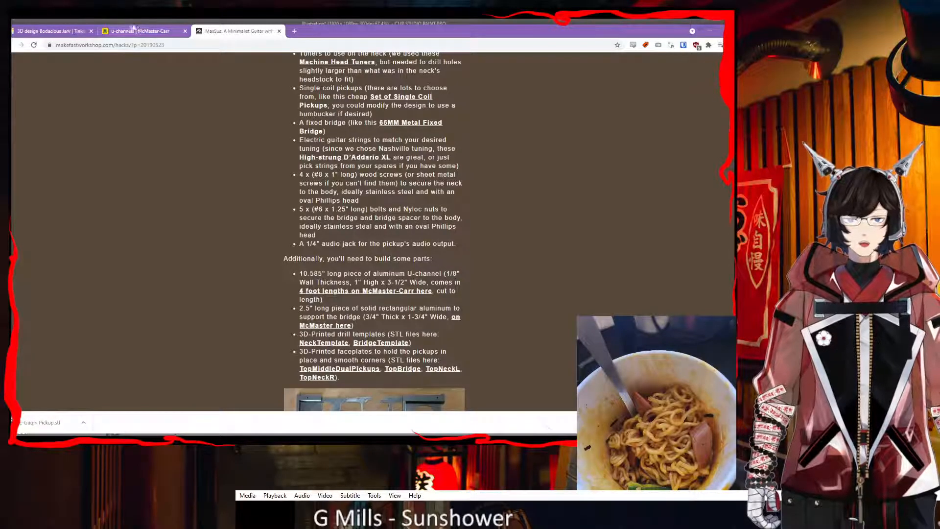
pyautogui.click(424, 291)
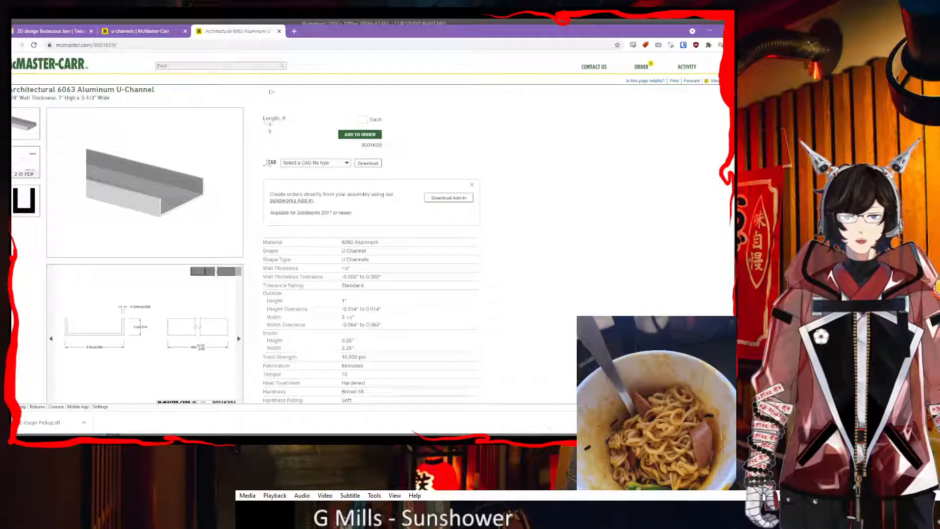
pyautogui.click(279, 31)
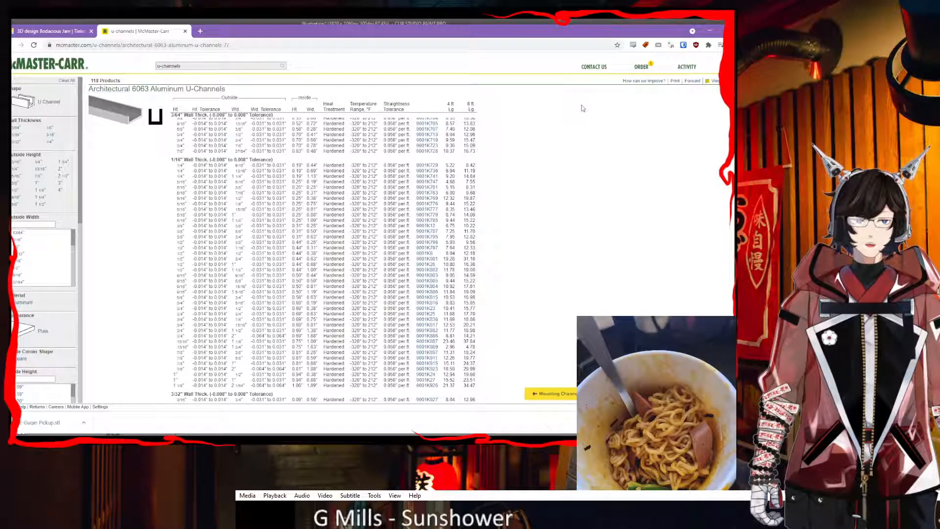
# - Compare the MaxSus parts list's 1/8" wall, 1" high by 3-1/2" wide U-channel with McMaster-Carr's Architectural 6063 Aluminum U-Channels table
pyautogui.click(582, 108)
pyautogui.click(21, 45)
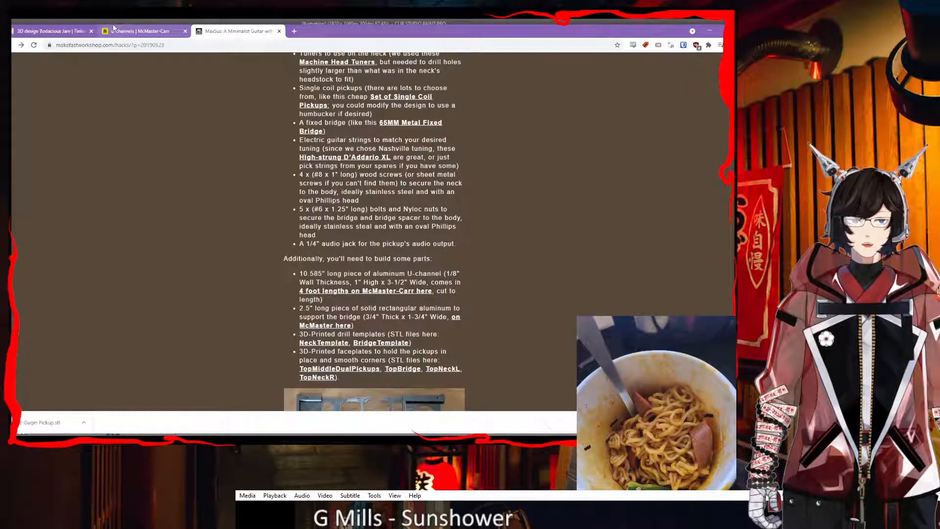
pyautogui.click(113, 29)
pyautogui.scroll(-3, 140, 210)
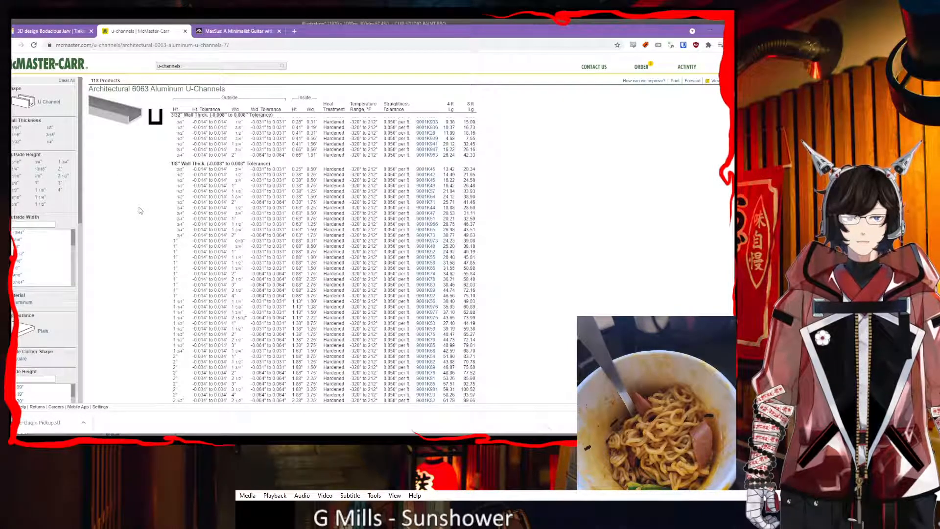
pyautogui.scroll(-1, 140, 210)
pyautogui.scroll(1, 140, 210)
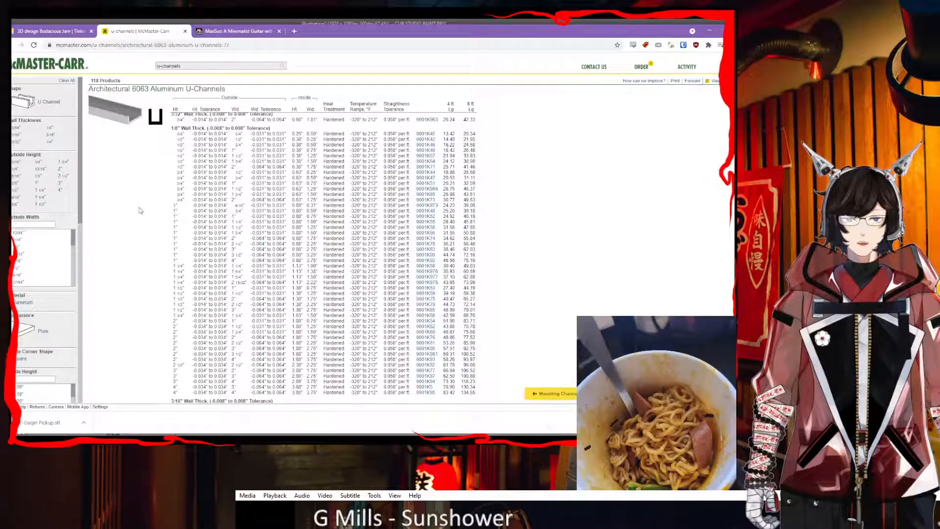
pyautogui.click(235, 30)
pyautogui.click(146, 29)
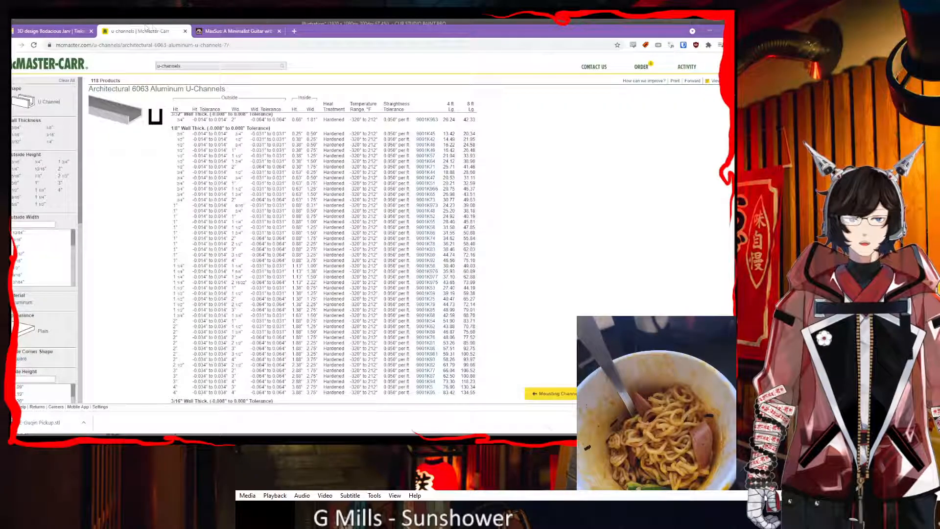
pyautogui.click(240, 29)
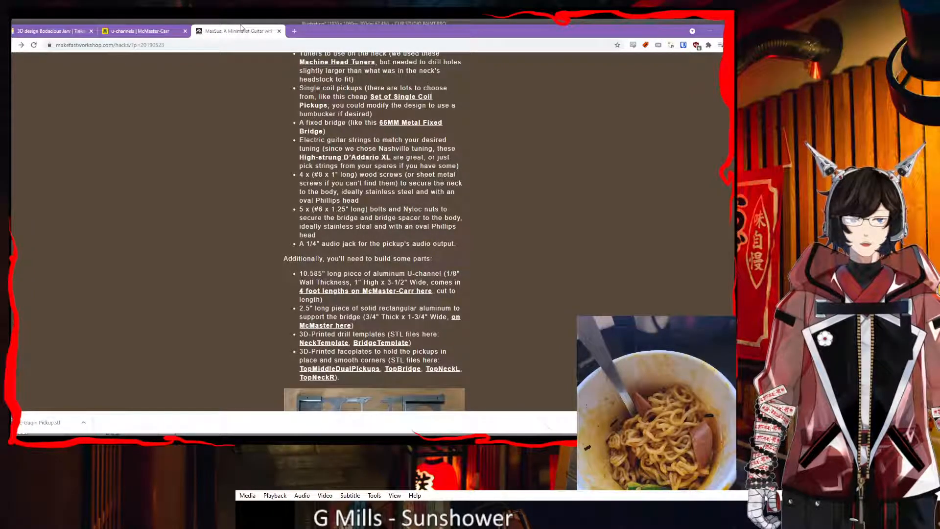
pyautogui.click(164, 30)
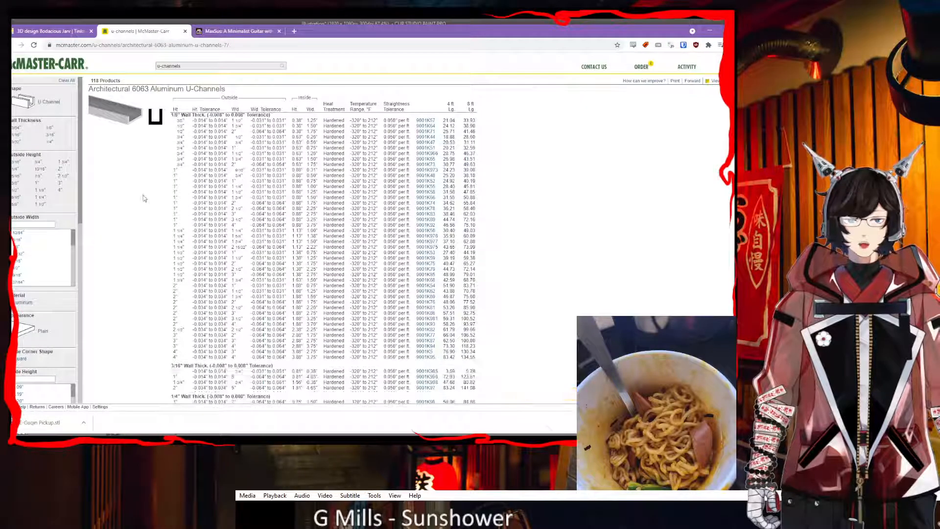
pyautogui.click(250, 33)
pyautogui.click(166, 33)
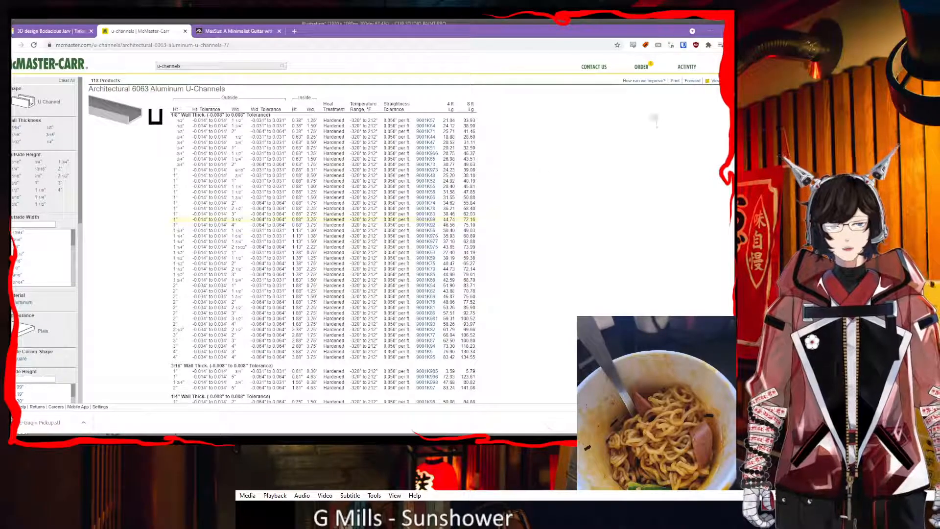
# - Open the current McMaster-Carr order and fill in the account password in the login form
pyautogui.click(647, 66)
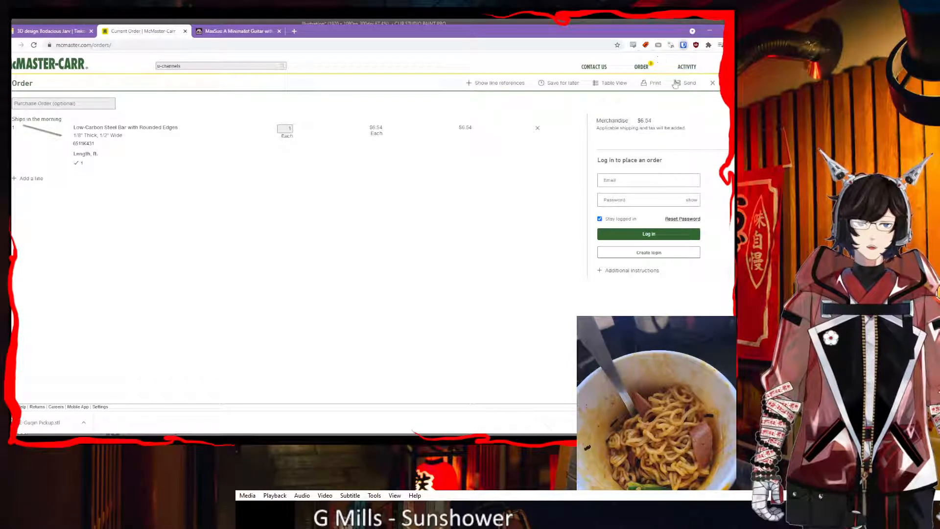
pyautogui.click(645, 197)
pyautogui.hotkey('ctrl', 'v')
pyautogui.click(657, 186)
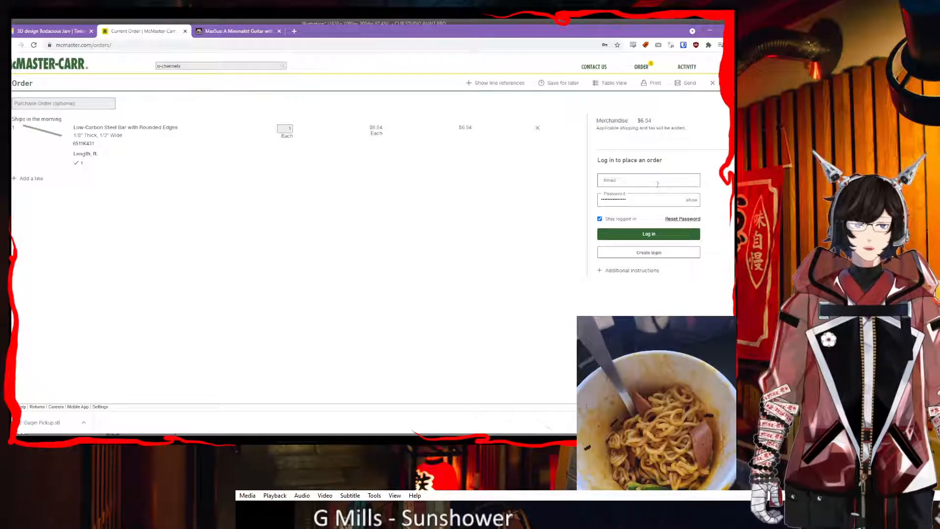
# - Switch to the E-Guqin Pickup design in Tinkercad and examine the bobbin's slot and eyelet holes from several angles
pyautogui.click(43, 31)
pyautogui.moveTo(204, 119); pyautogui.dragTo(231, 107, button='right')
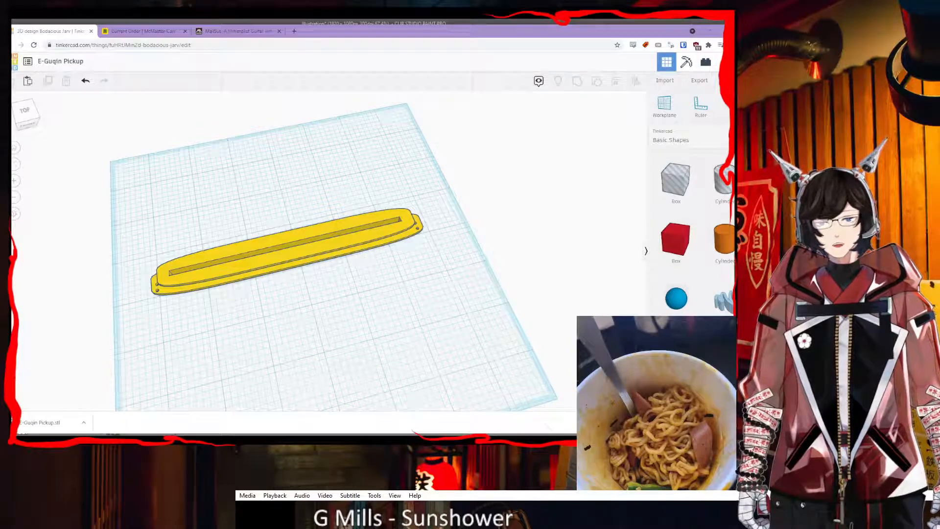
pyautogui.moveTo(365, 318); pyautogui.dragTo(332, 348, button='right')
pyautogui.moveTo(304, 304); pyautogui.dragTo(428, 306, button='middle')
pyautogui.scroll(3, 414, 298)
pyautogui.scroll(-3, 465, 312)
pyautogui.moveTo(480, 307); pyautogui.dragTo(441, 274, button='right')
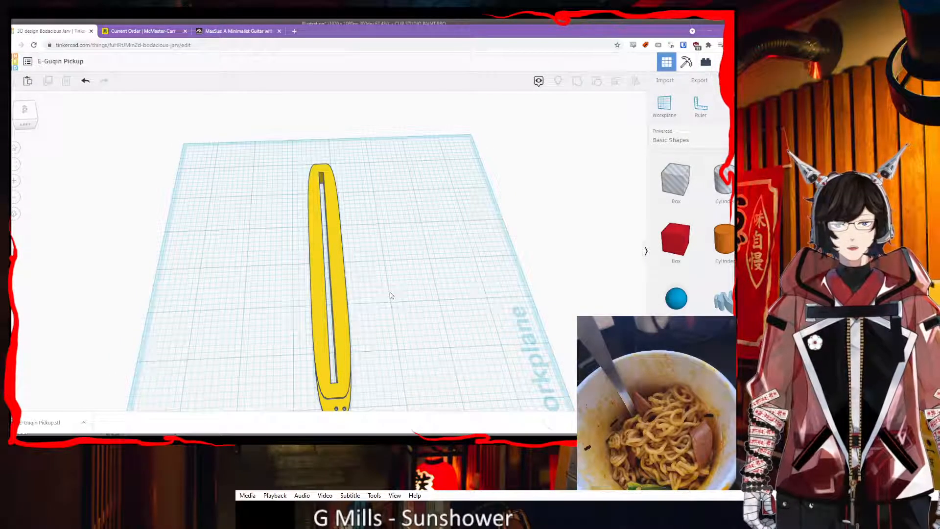